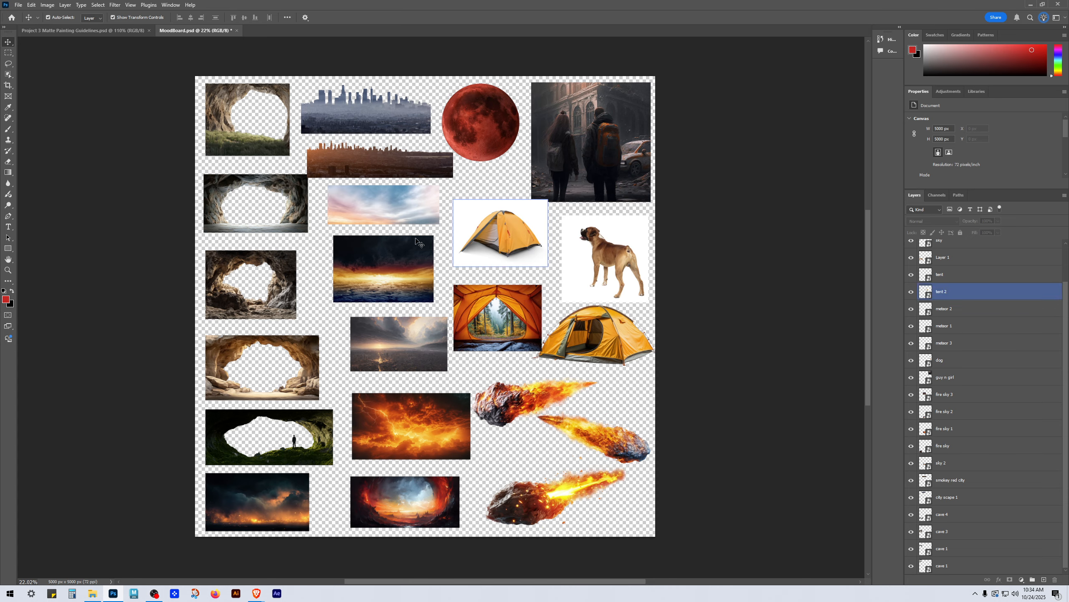
# Step: Nudge the dark sunset sky, tent 2, dog and couple images slightly to adjust their spacing on the mood board
pyautogui.moveTo(485, 196); pyautogui.dragTo(569, 213)
pyautogui.click(505, 345)
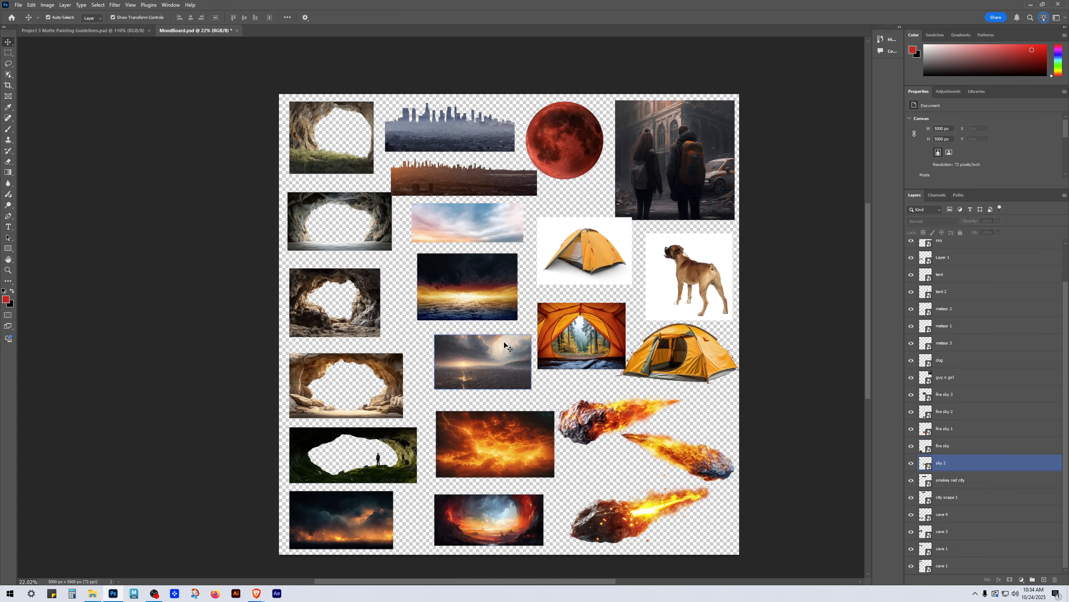
pyautogui.moveTo(465, 295); pyautogui.dragTo(456, 293)
pyautogui.moveTo(585, 250); pyautogui.dragTo(572, 257)
pyautogui.moveTo(664, 183); pyautogui.dragTo(661, 186)
pyautogui.moveTo(682, 263); pyautogui.dragTo(681, 265)
pyautogui.moveTo(696, 124)
pyautogui.mouseDown()
pyautogui.moveTo(708, 138)
pyautogui.moveTo(697, 122)
pyautogui.mouseUp()
pyautogui.moveTo(578, 263); pyautogui.dragTo(580, 256)
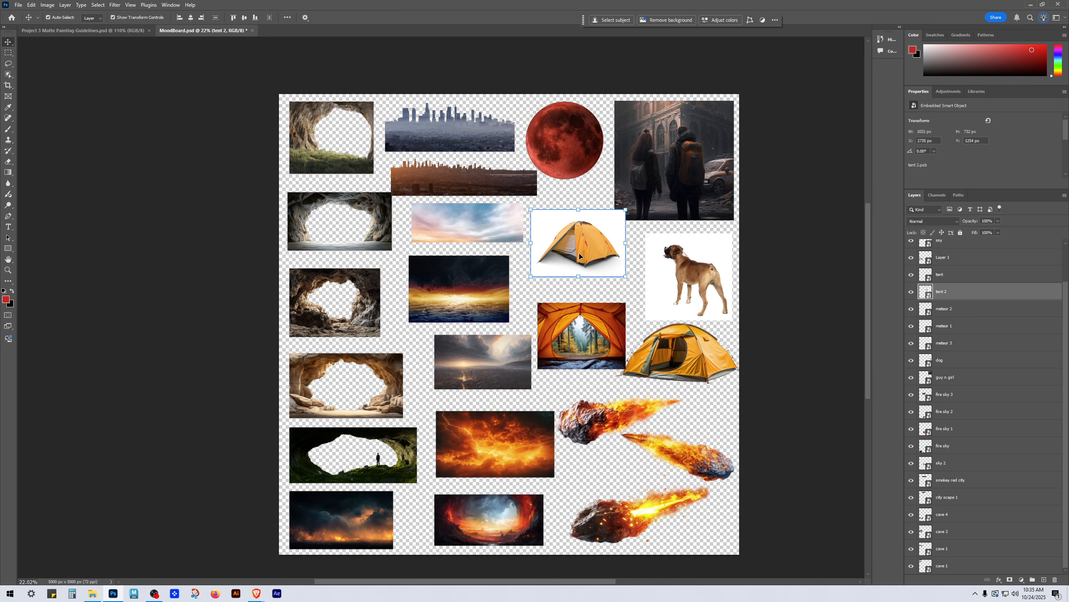
# Step: Try to enlarge the tent 2 image with a free transform
pyautogui.scroll(5, 598, 240)
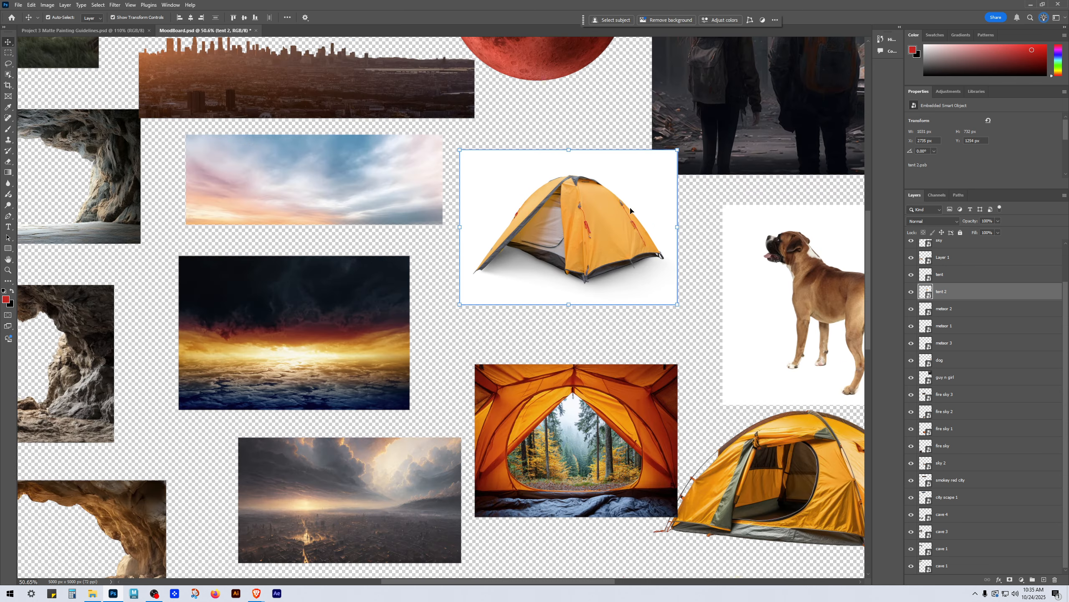
pyautogui.scroll(-4, 610, 245)
pyautogui.moveTo(532, 195); pyautogui.dragTo(315, 71)
pyautogui.hotkey('ctrl', 'z')
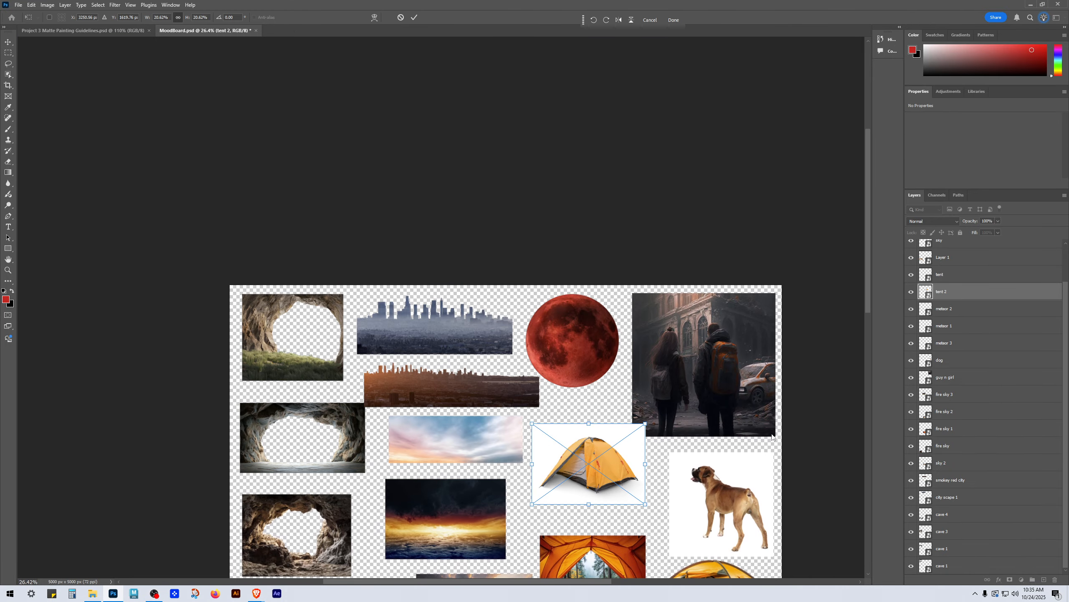
pyautogui.press('Escape')
pyautogui.moveTo(719, 335); pyautogui.dragTo(674, 124)
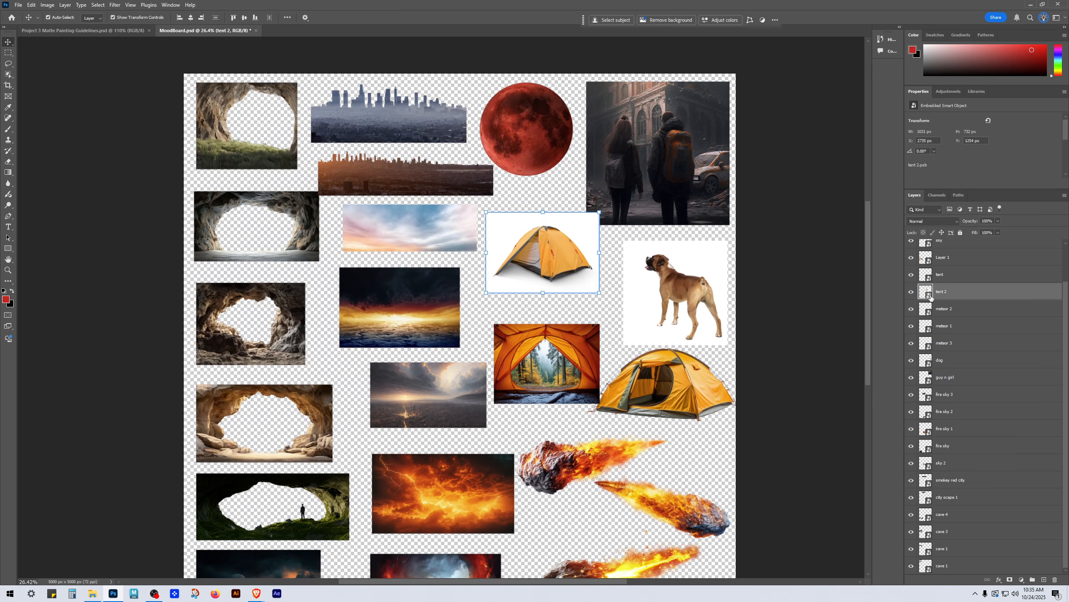
# Step: Reposition the tent 2 image to about X 2735 px, Y 1338 px and clear the layer selection
pyautogui.moveTo(563, 254)
pyautogui.mouseDown()
pyautogui.moveTo(587, 260)
pyautogui.moveTo(565, 260)
pyautogui.moveTo(579, 267)
pyautogui.mouseUp()
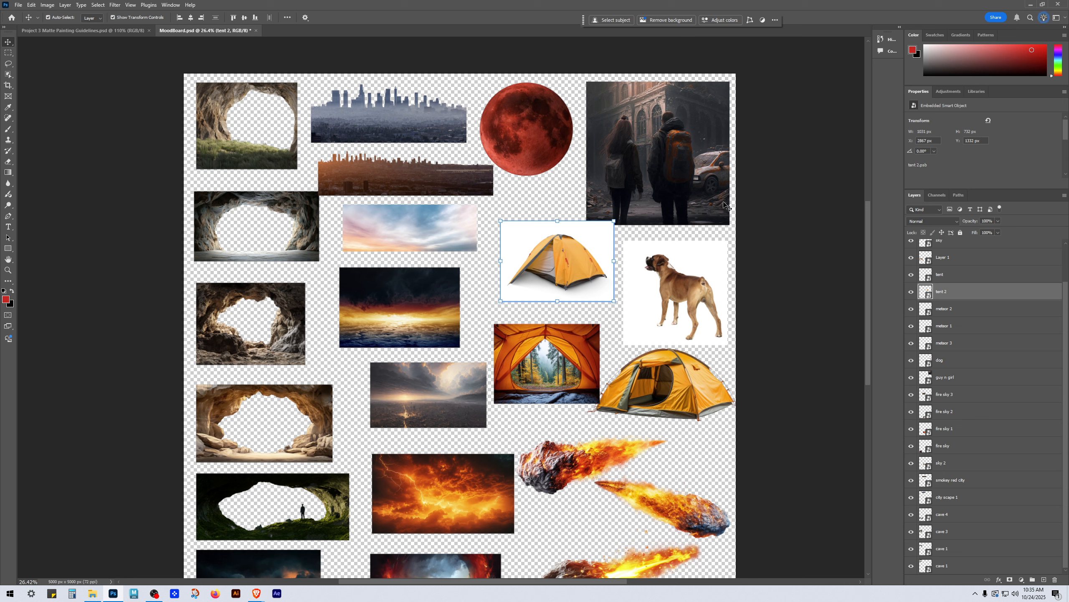
pyautogui.moveTo(559, 269); pyautogui.dragTo(545, 270)
pyautogui.scroll(-2, 620, 369)
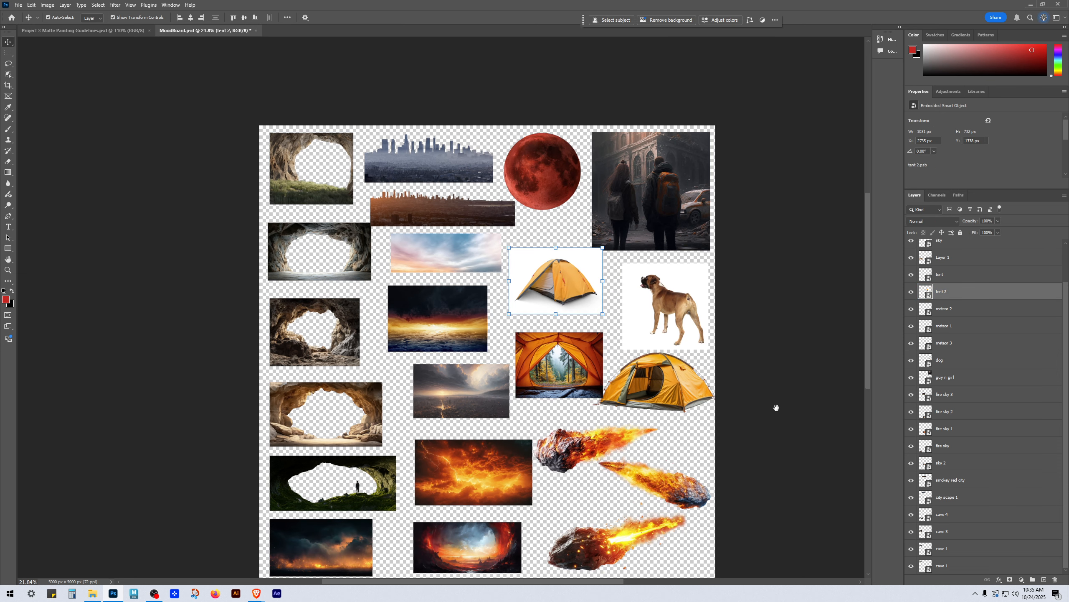
pyautogui.moveTo(777, 407); pyautogui.dragTo(778, 351)
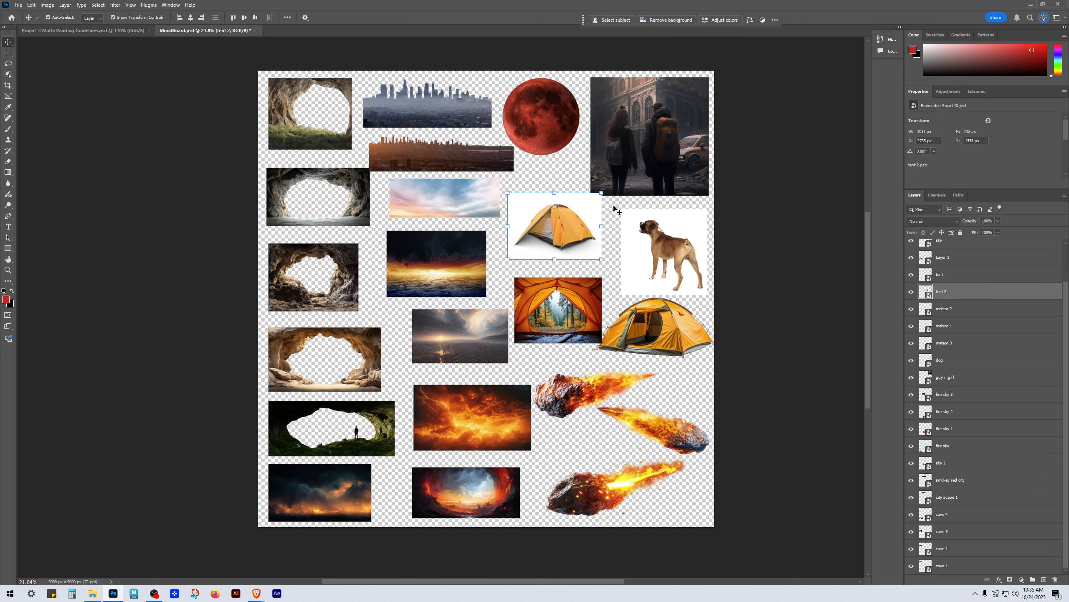
pyautogui.click(695, 203)
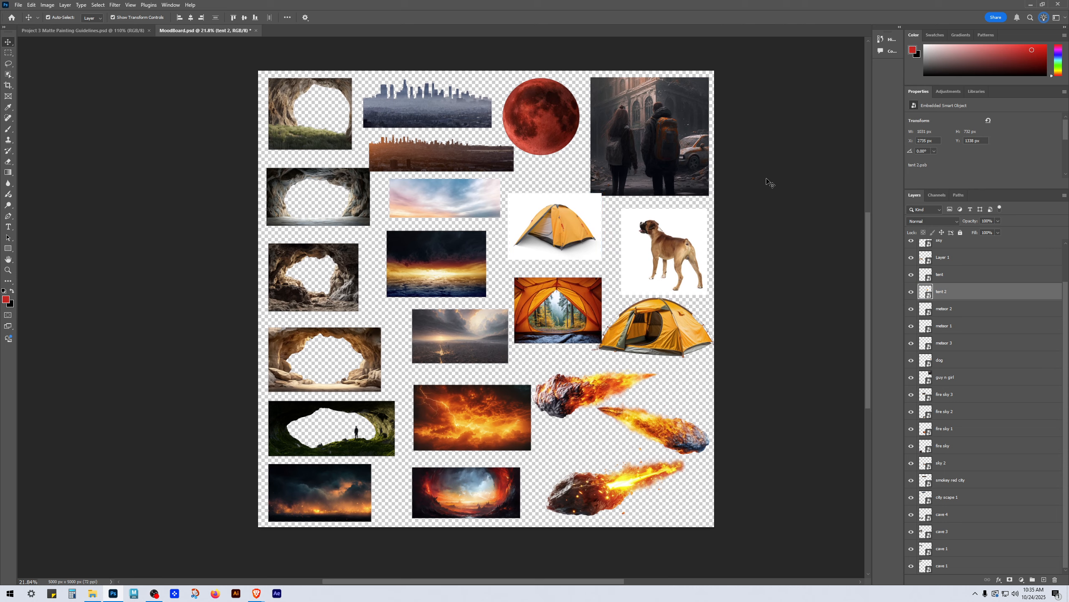
# Step: Select the cave 4 image with the standing figure and nudge it up beneath the sandy cave, to about Y 3571 px
pyautogui.click(357, 454)
pyautogui.scroll(8, 349, 459)
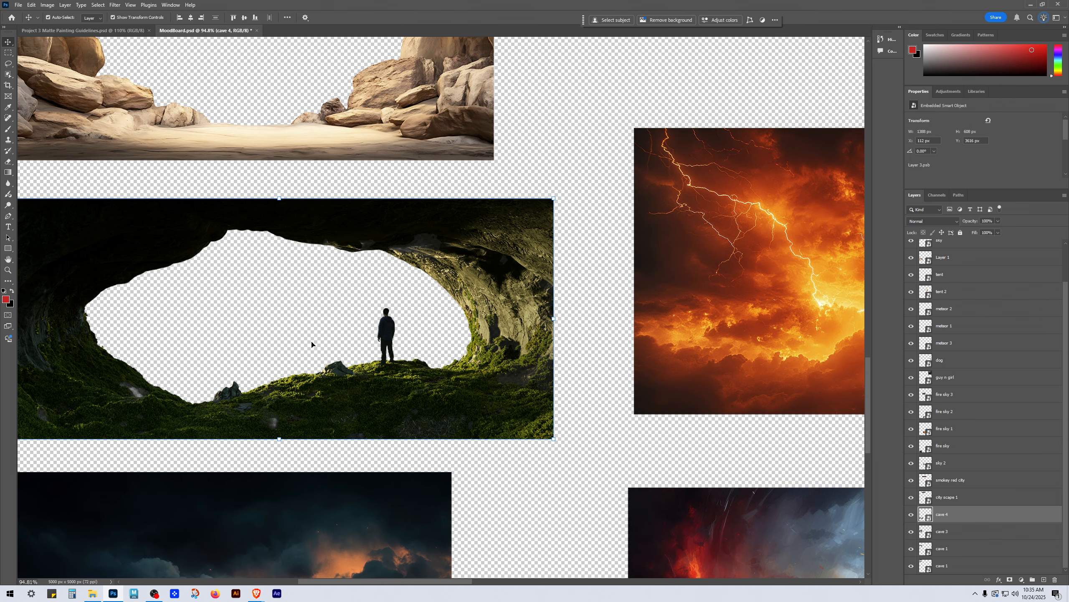
pyautogui.scroll(-5, 493, 480)
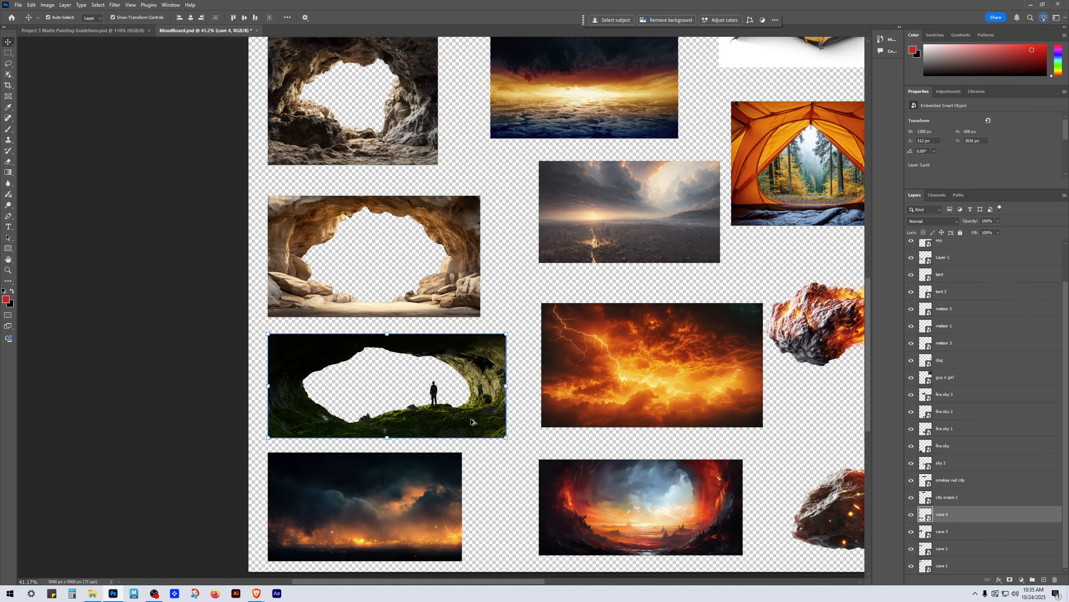
pyautogui.moveTo(472, 421)
pyautogui.mouseDown()
pyautogui.moveTo(506, 416)
pyautogui.moveTo(472, 415)
pyautogui.mouseUp()
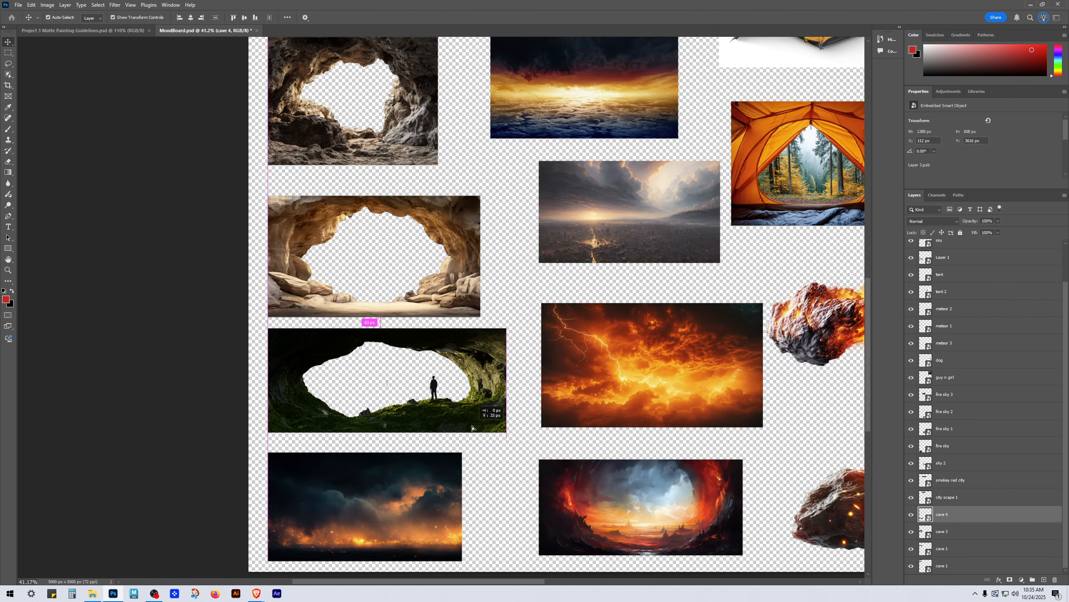
pyautogui.scroll(-2, 474, 415)
pyautogui.scroll(8, 476, 415)
pyautogui.scroll(-1, 574, 395)
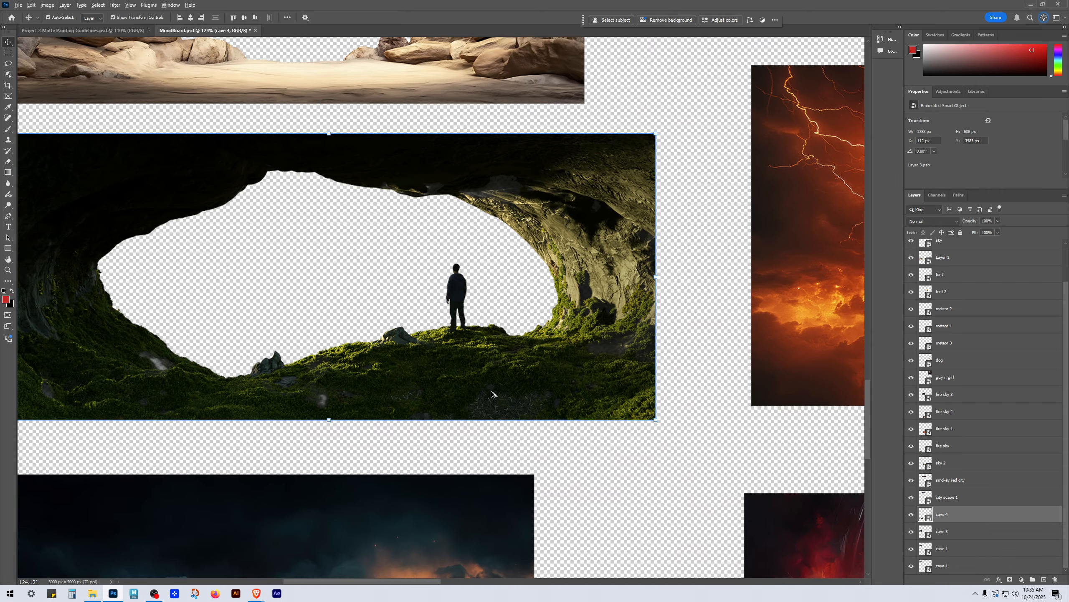
pyautogui.moveTo(573, 395); pyautogui.dragTo(652, 414)
pyautogui.moveTo(435, 320); pyautogui.dragTo(446, 334)
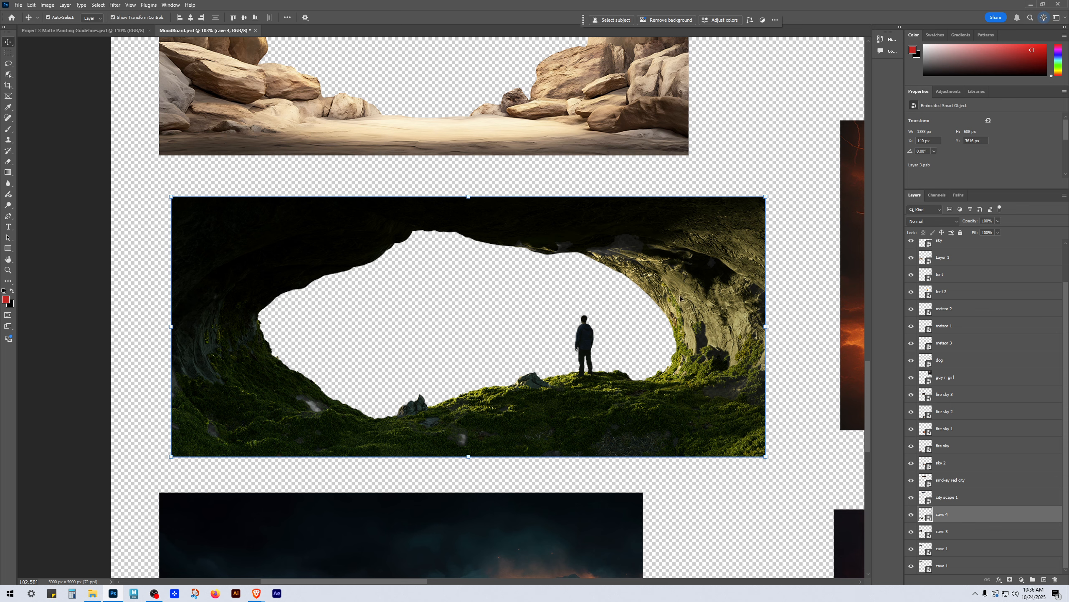
pyautogui.moveTo(725, 269)
pyautogui.mouseDown()
pyautogui.moveTo(680, 291)
pyautogui.moveTo(750, 271)
pyautogui.moveTo(704, 270)
pyautogui.moveTo(716, 268)
pyautogui.mouseUp()
pyautogui.scroll(3, 453, 330)
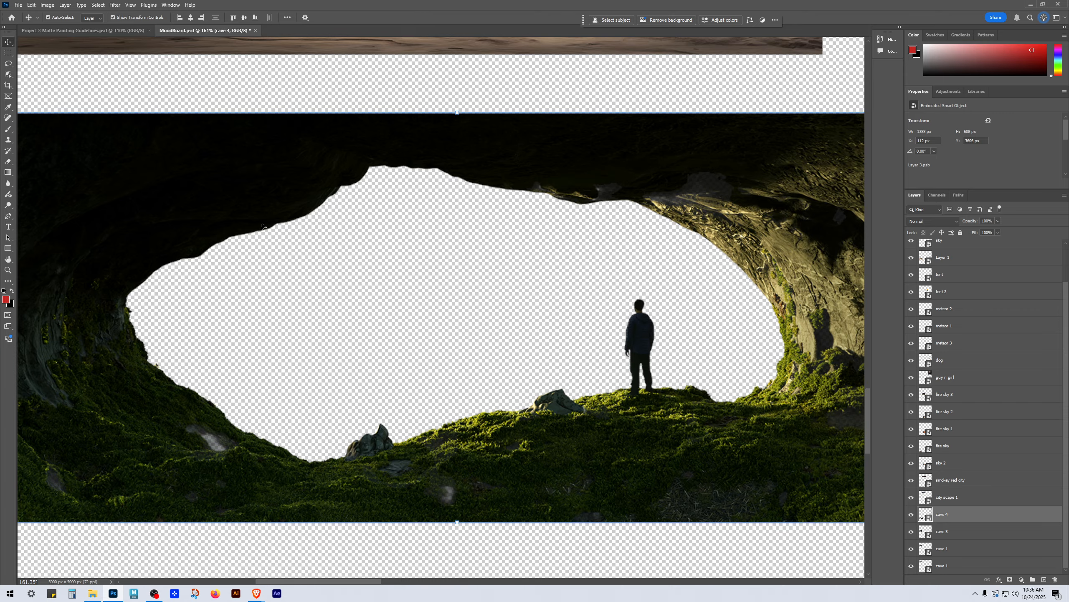
pyautogui.scroll(-5, 609, 386)
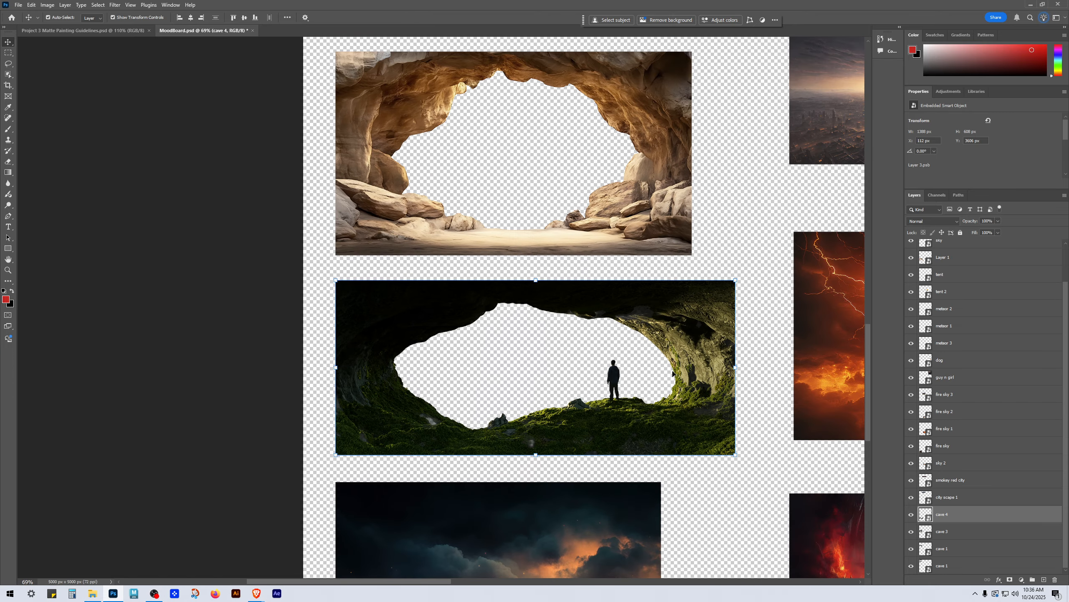
pyautogui.moveTo(697, 331); pyautogui.dragTo(697, 321)
# Step: Inspect the smokey red city image up close and shift it slightly to about X 1177 px, Y 661 px
pyautogui.moveTo(739, 420); pyautogui.dragTo(480, 366)
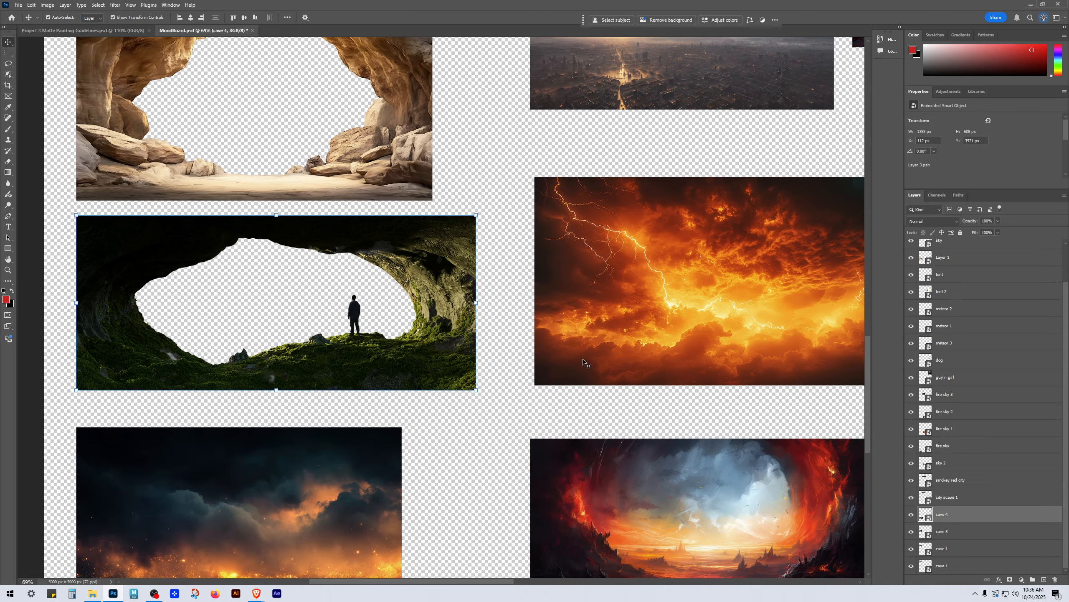
pyautogui.scroll(-3, 646, 338)
pyautogui.moveTo(778, 159); pyautogui.dragTo(545, 520)
pyautogui.moveTo(678, 176); pyautogui.dragTo(713, 356)
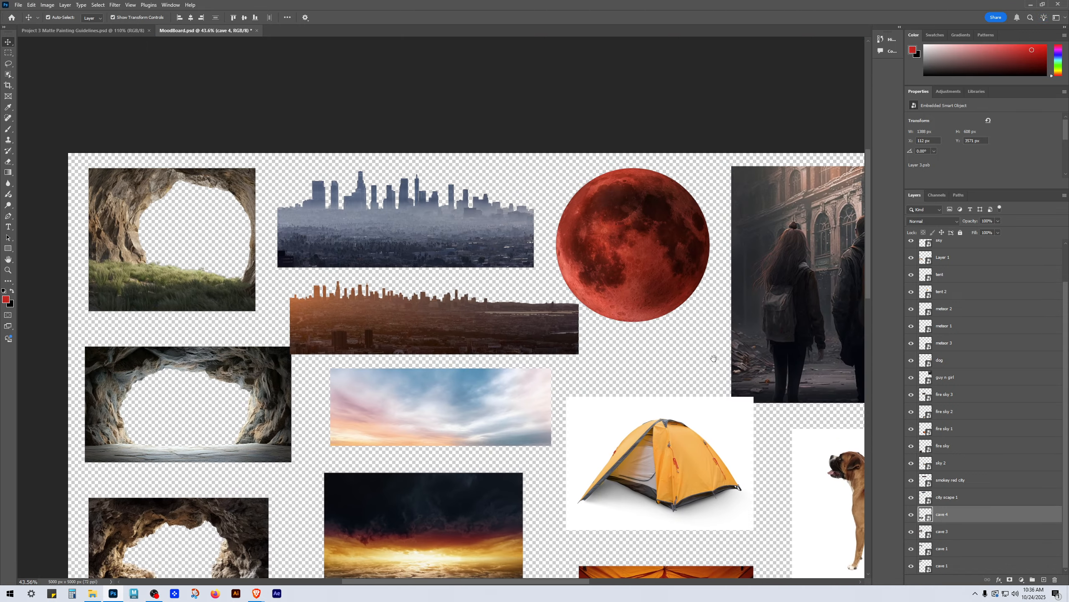
pyautogui.scroll(6, 435, 226)
pyautogui.moveTo(546, 501); pyautogui.dragTo(596, 289)
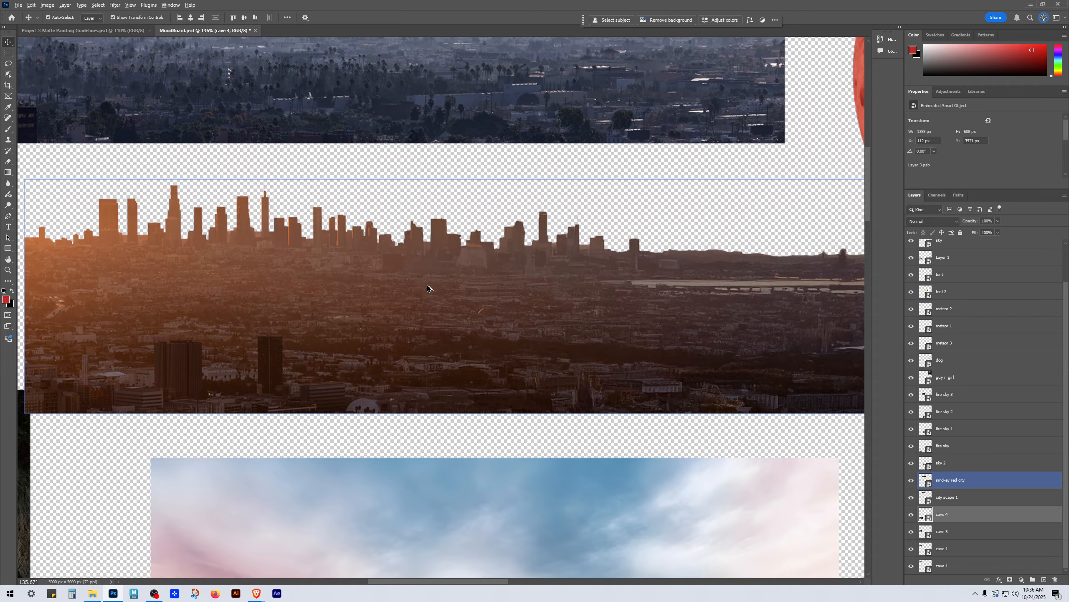
pyautogui.scroll(4, 450, 285)
pyautogui.scroll(-2, 485, 305)
pyautogui.moveTo(486, 373); pyautogui.dragTo(587, 454)
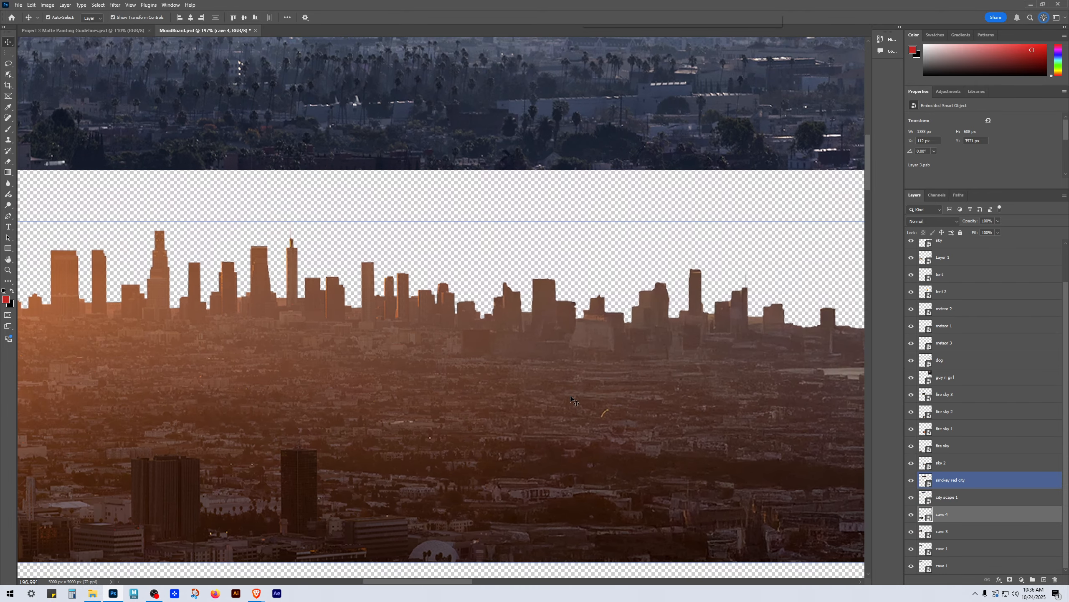
pyautogui.scroll(-3, 541, 362)
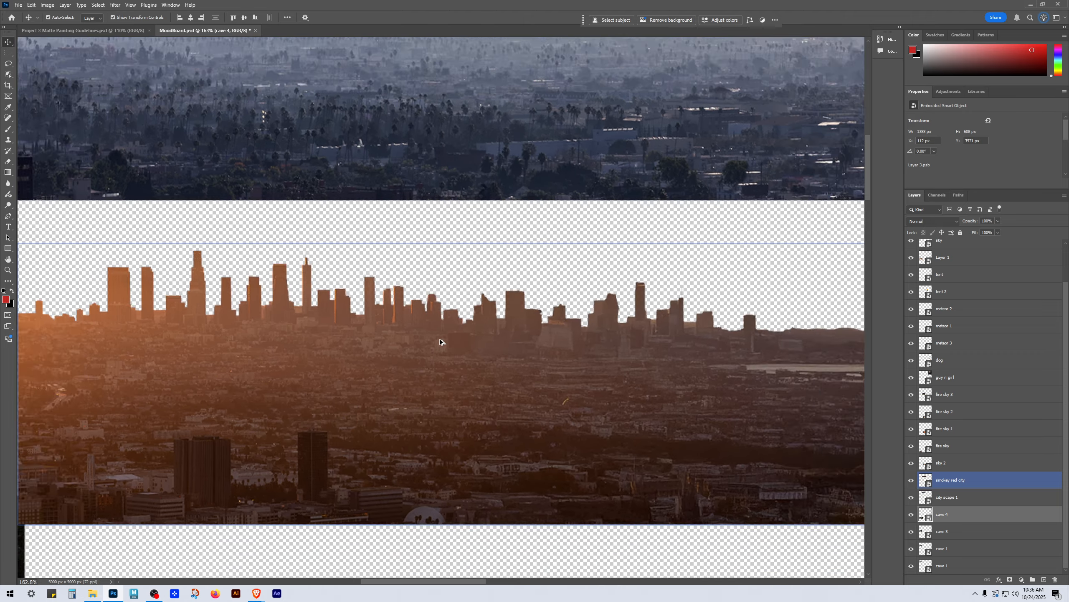
pyautogui.moveTo(532, 374); pyautogui.dragTo(515, 362)
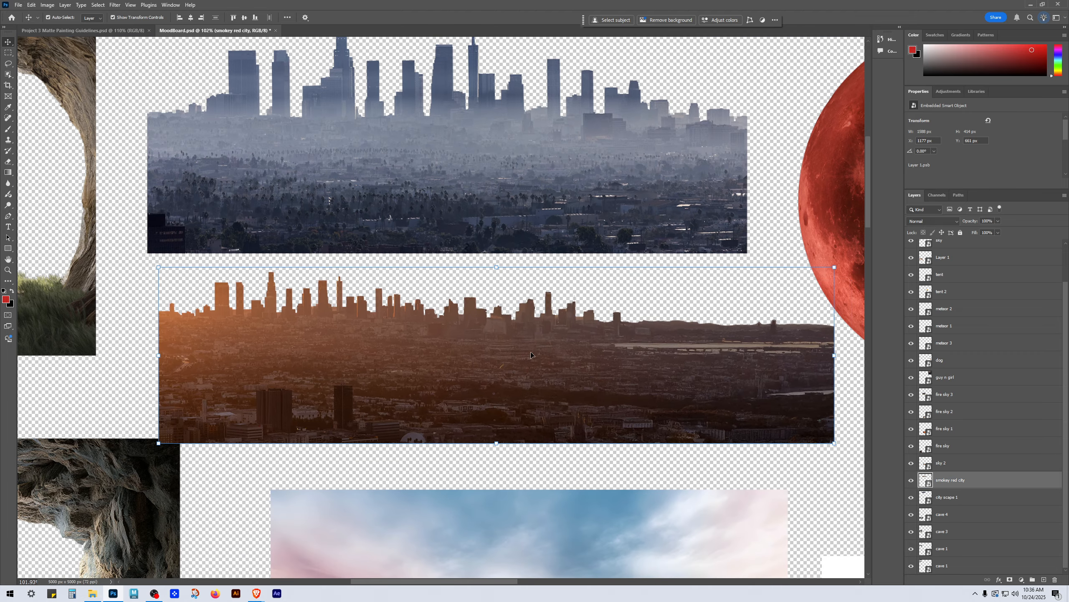
pyautogui.scroll(-6, 532, 402)
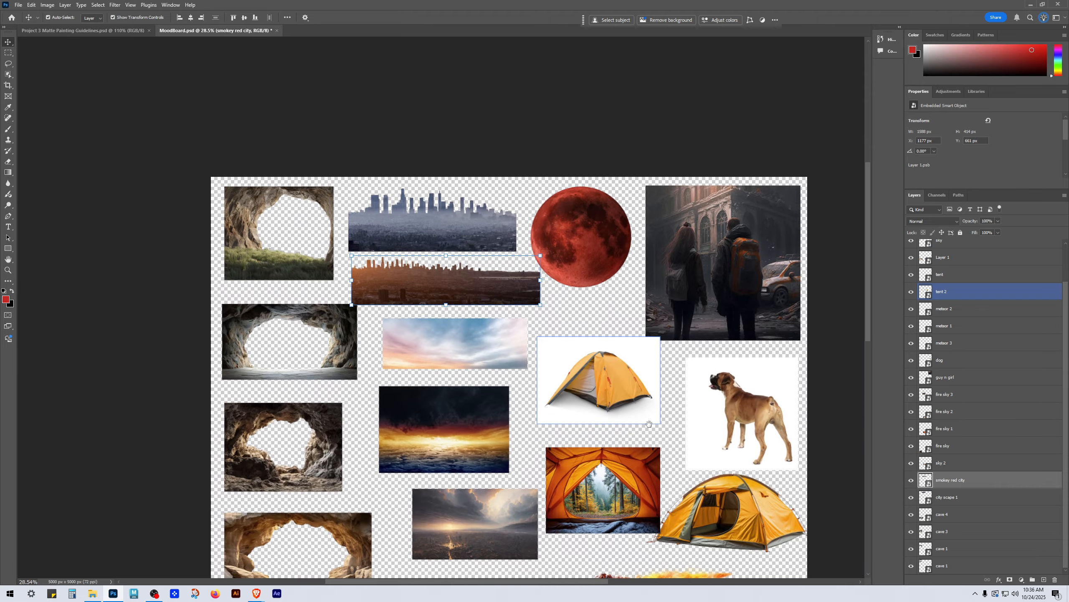
# Step: Nudge the red moon image to about X 2707 px, Y 52 px and clear the layer selection
pyautogui.scroll(5, 617, 280)
pyautogui.moveTo(606, 222)
pyautogui.mouseDown()
pyautogui.moveTo(617, 270)
pyautogui.moveTo(595, 190)
pyautogui.moveTo(616, 206)
pyautogui.moveTo(612, 217)
pyautogui.mouseUp()
pyautogui.scroll(-6, 590, 266)
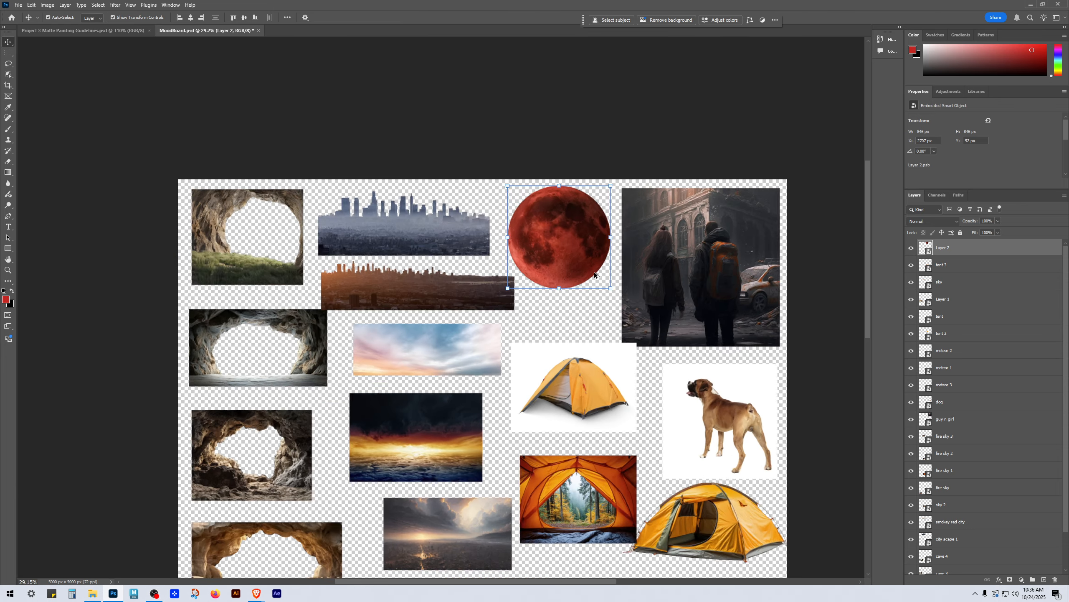
pyautogui.click(814, 327)
pyautogui.click(692, 439)
pyautogui.moveTo(692, 439); pyautogui.dragTo(767, 289)
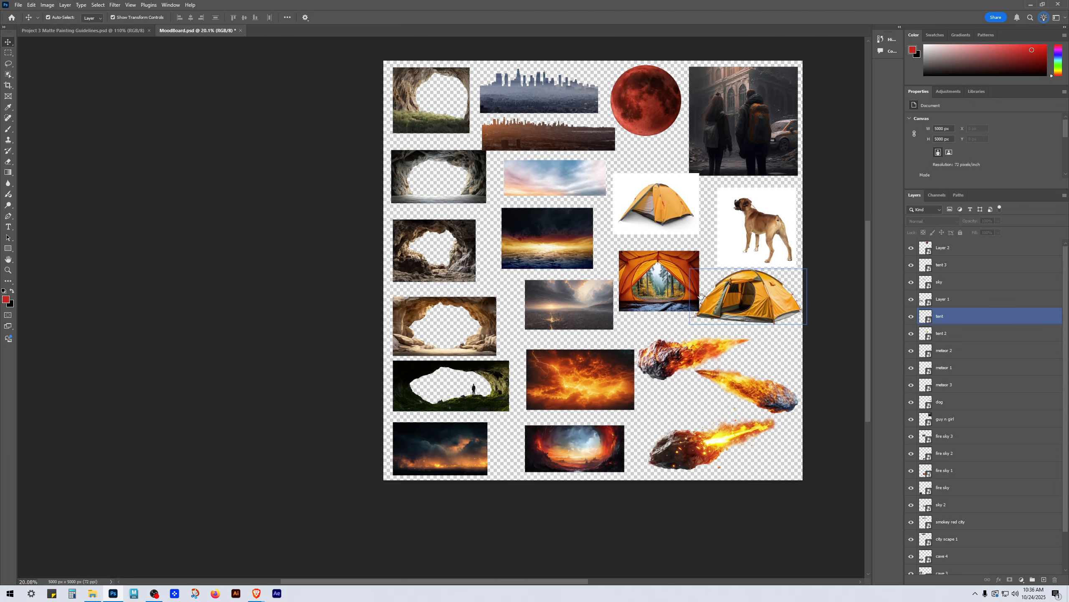
# Step: Shift the cave 4 image slightly down and toward the canvas edge, to about X 92 px, Y 3609 px
pyautogui.click(599, 505)
pyautogui.scroll(3, 558, 505)
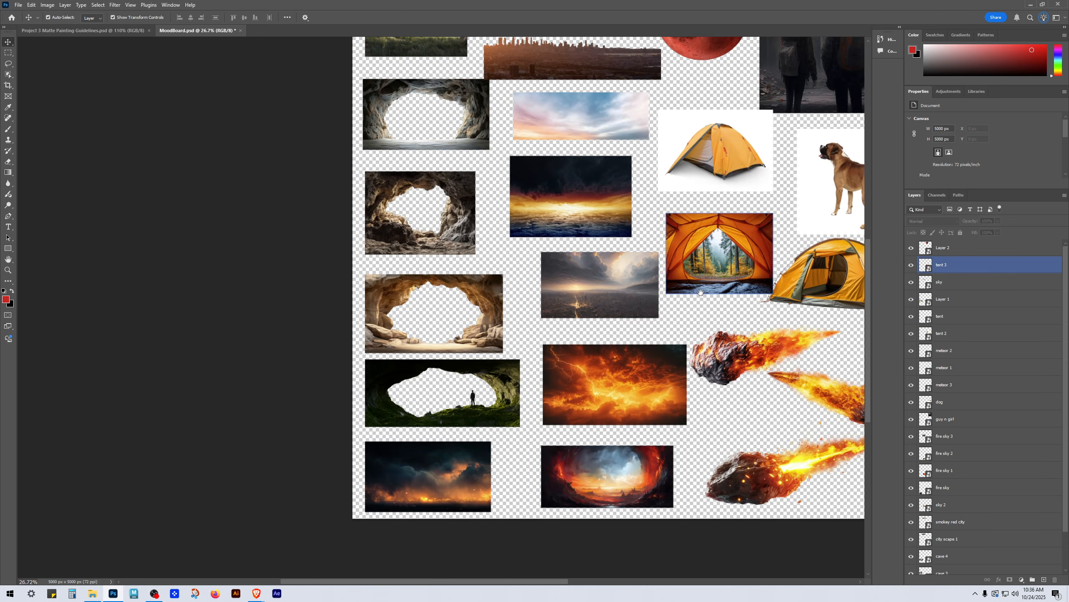
pyautogui.moveTo(695, 292); pyautogui.dragTo(536, 315)
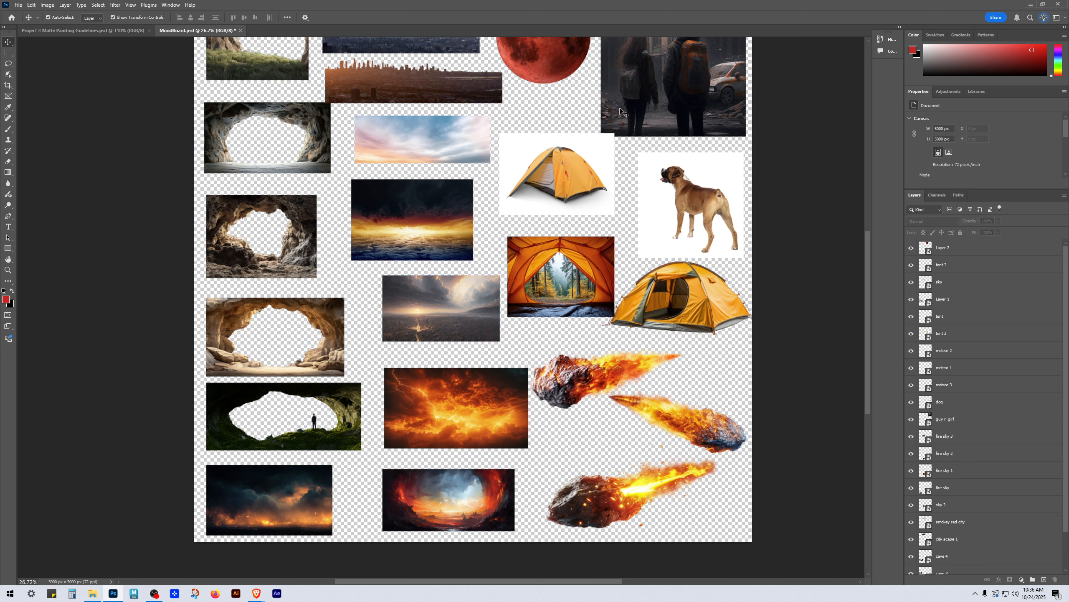
pyautogui.moveTo(619, 241); pyautogui.dragTo(652, 238)
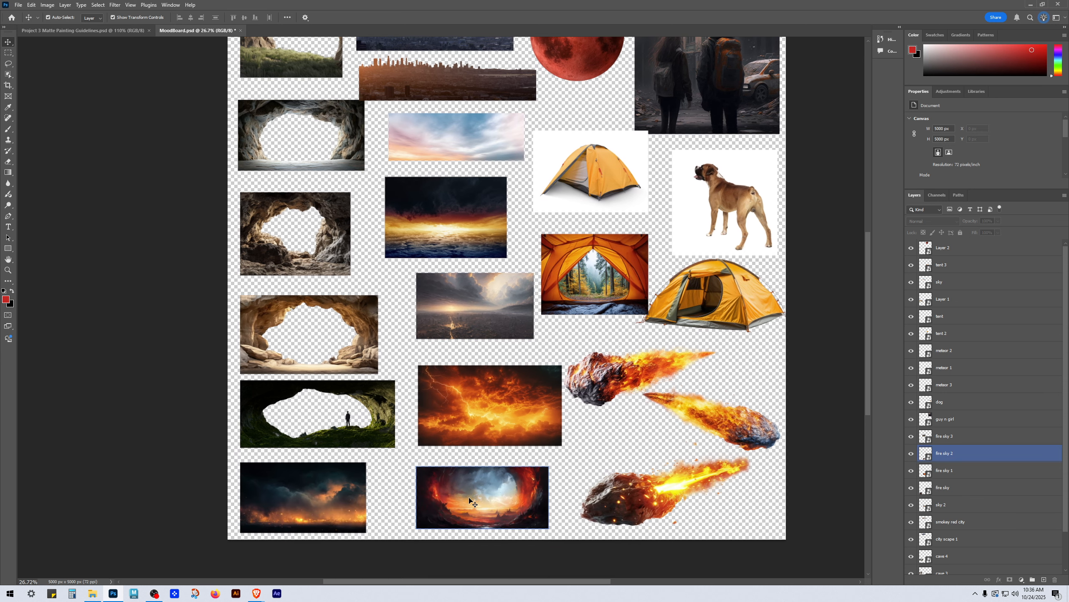
pyautogui.moveTo(381, 437)
pyautogui.mouseDown()
pyautogui.moveTo(390, 436)
pyautogui.moveTo(391, 451)
pyautogui.moveTo(408, 429)
pyautogui.moveTo(391, 445)
pyautogui.moveTo(391, 432)
pyautogui.moveTo(377, 441)
pyautogui.mouseUp()
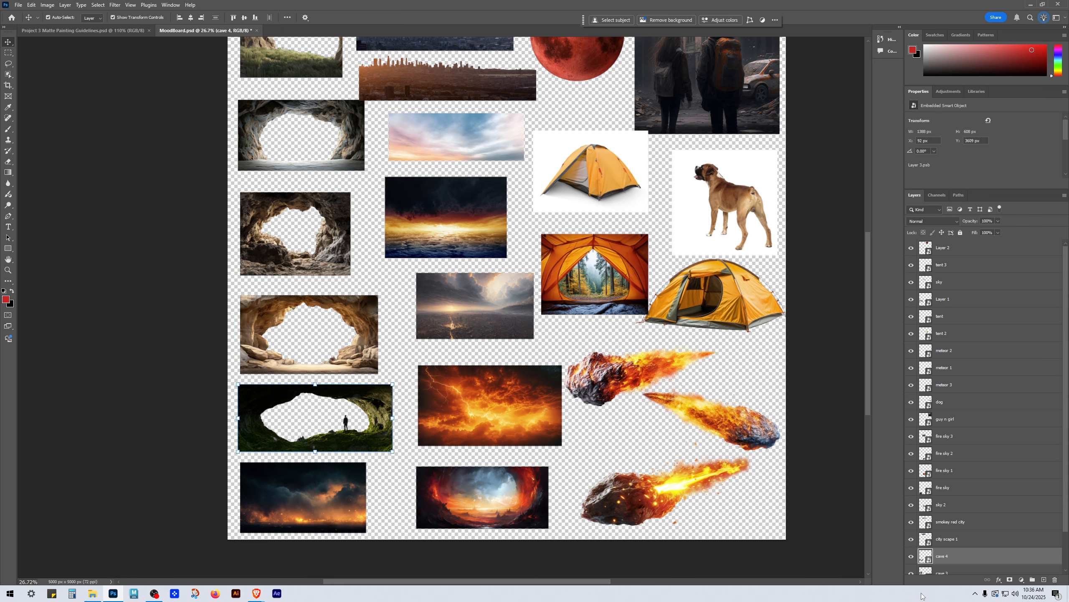
pyautogui.scroll(-2, 940, 527)
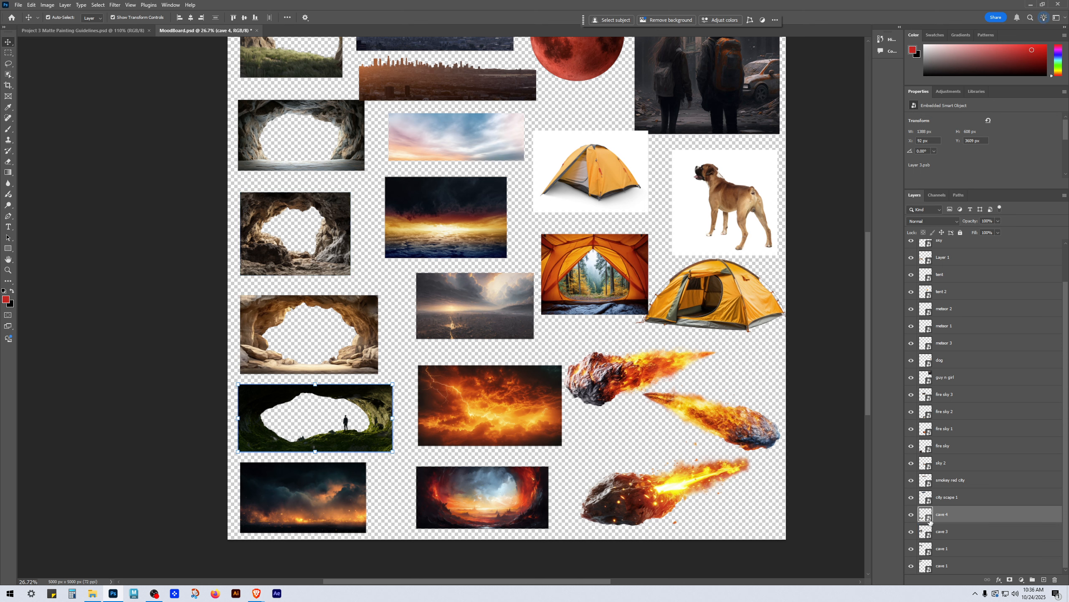
pyautogui.click(19, 5)
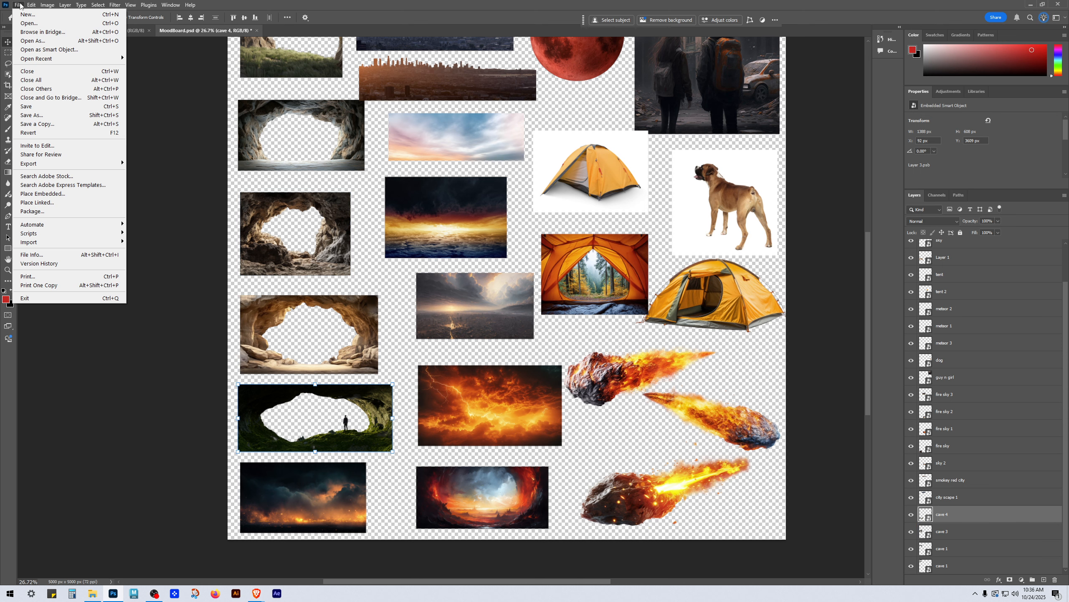
pyautogui.click(21, 6)
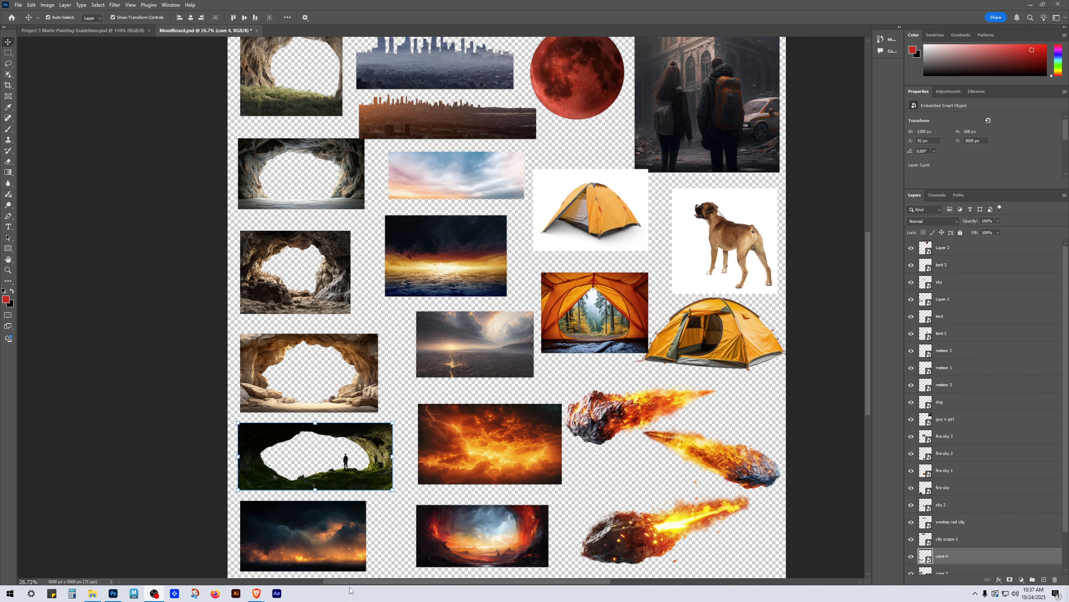
# Step: Realign the cave 4 image under the other caves and open its embedded smart object contents for editing
pyautogui.scroll(-3, 295, 463)
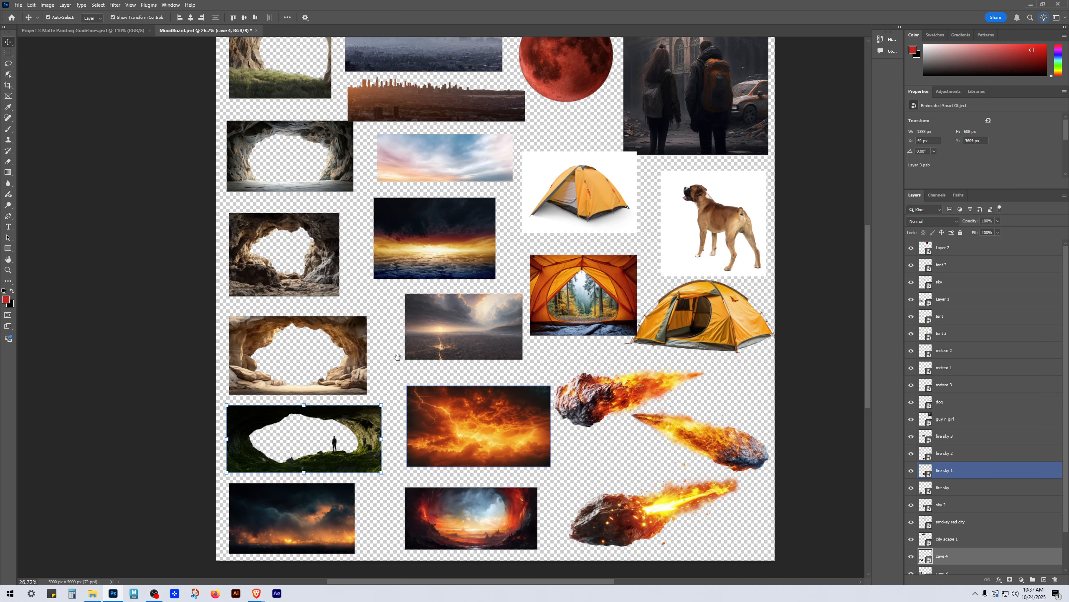
pyautogui.moveTo(161, 417); pyautogui.dragTo(165, 421)
pyautogui.moveTo(374, 383); pyautogui.dragTo(376, 380)
pyautogui.scroll(-2, 969, 464)
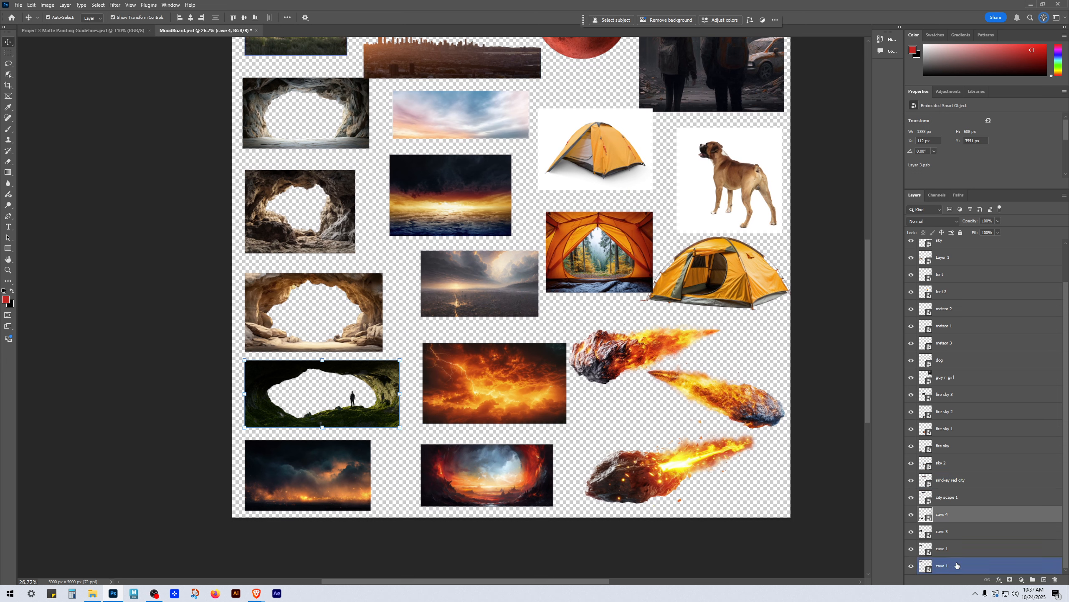
pyautogui.doubleClick(926, 514)
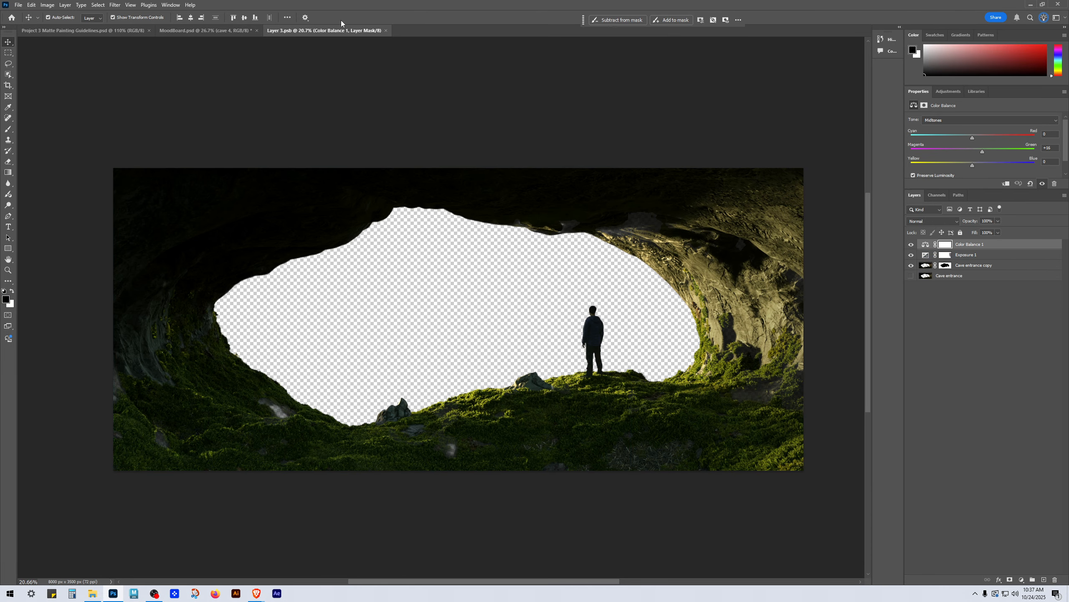
# Step: Clear the layer selection and examine the cave composite with its Color Balance, Exposure and masked Cave entrance copy layers
pyautogui.scroll(3, 348, 73)
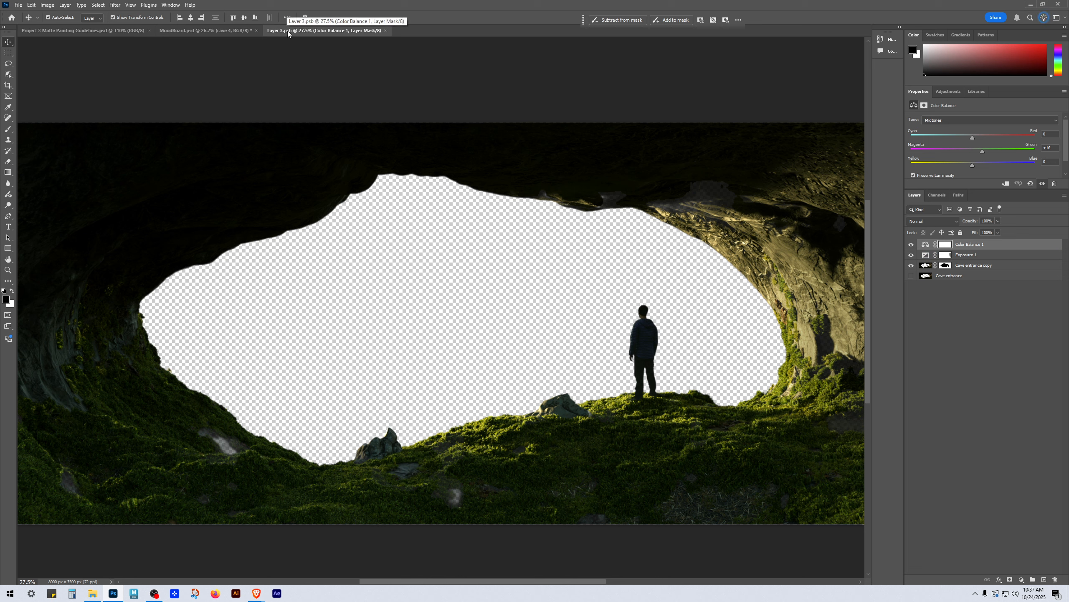
pyautogui.click(1017, 366)
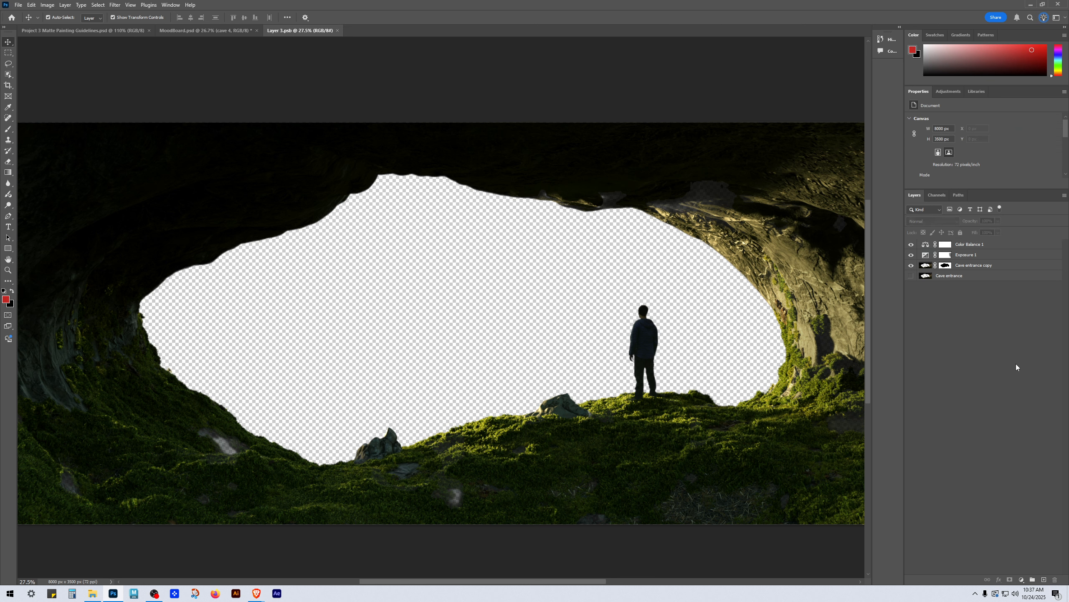
pyautogui.click(968, 265)
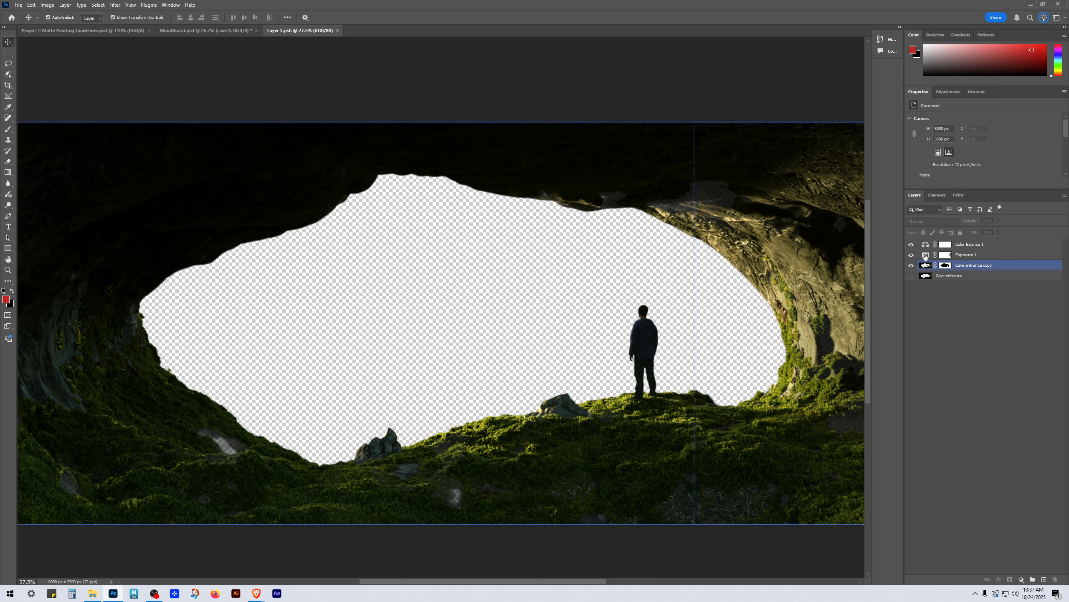
pyautogui.click(951, 255)
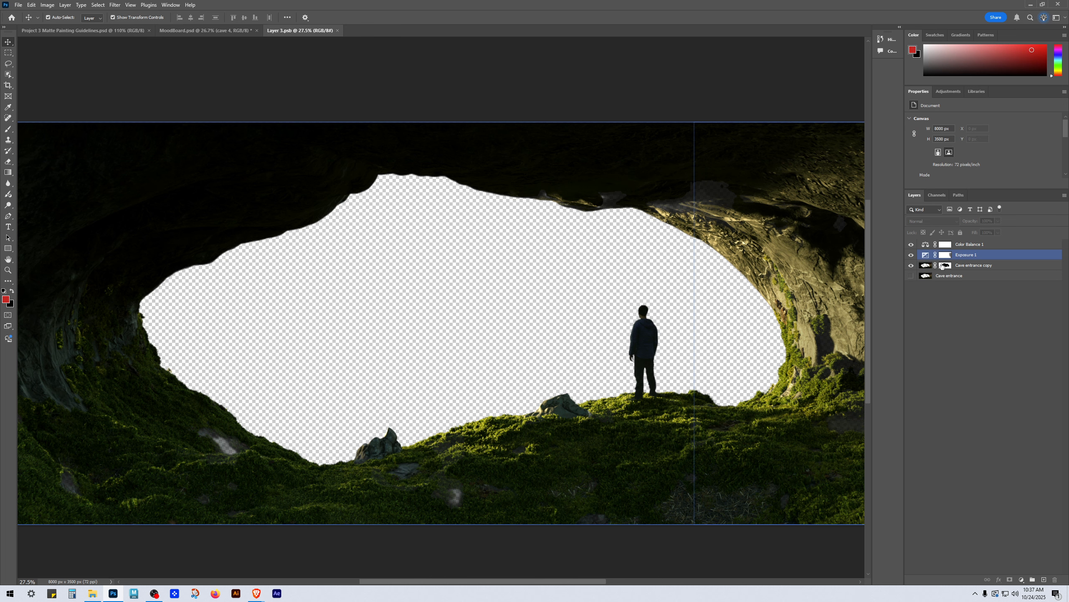
pyautogui.click(989, 434)
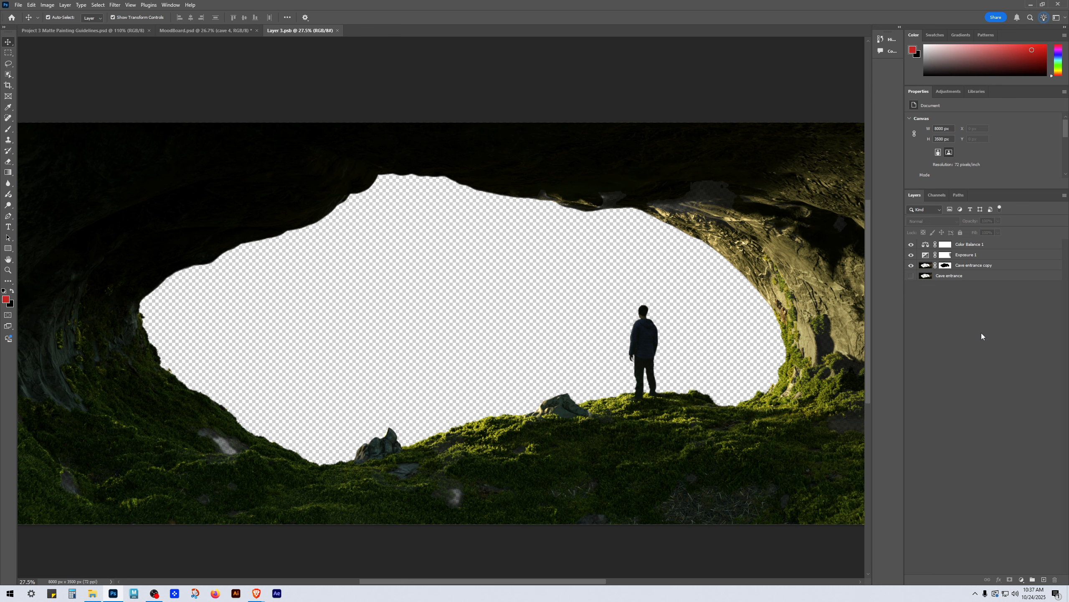
pyautogui.scroll(-2, 626, 396)
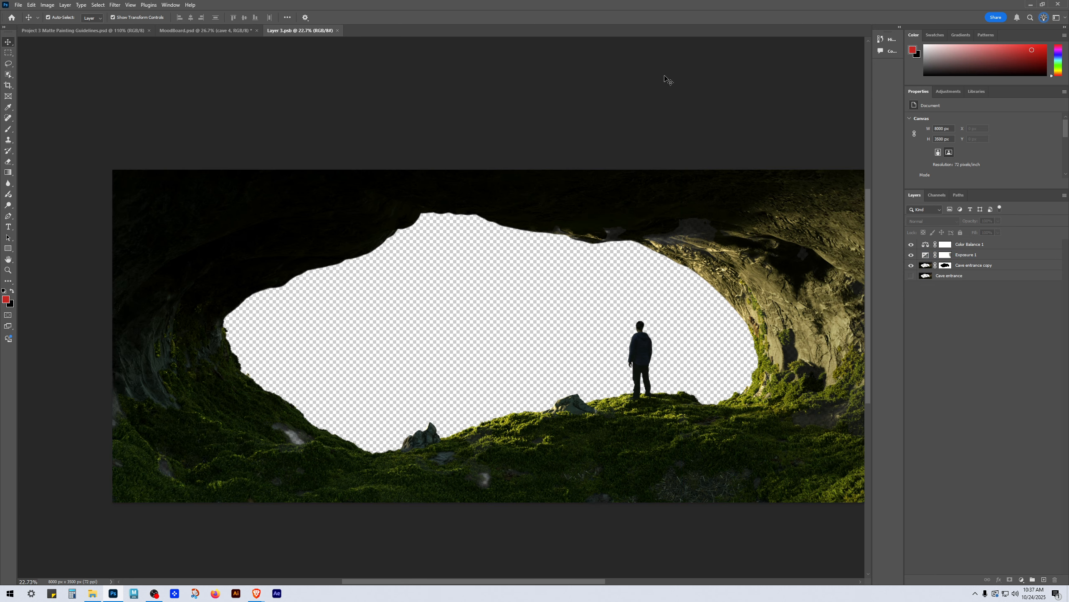
pyautogui.scroll(-1, 781, 397)
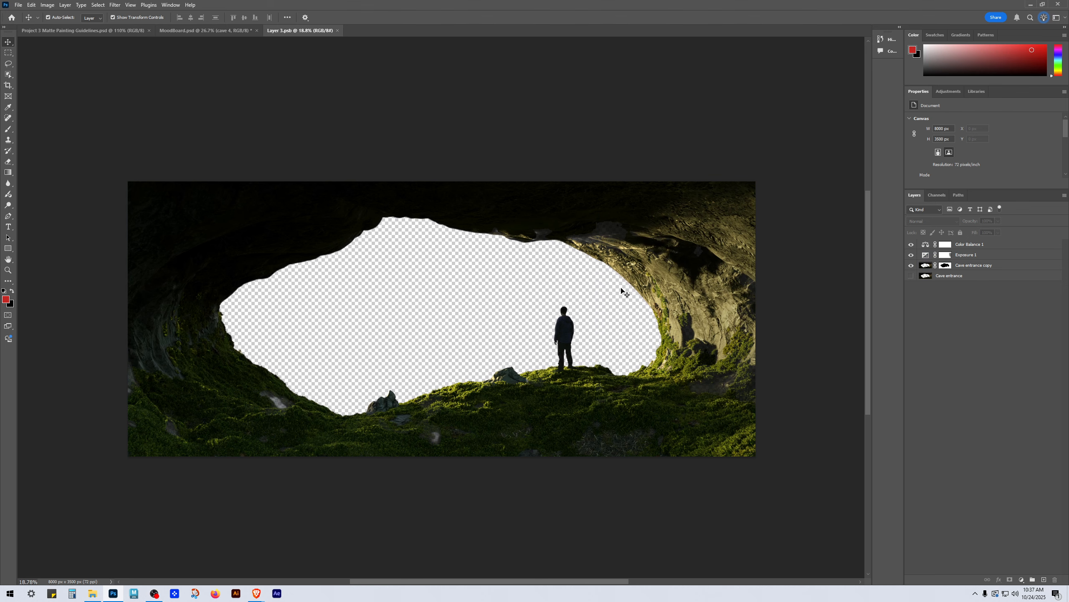
# Step: Reopen the cave 4 smart object contents from the mood board and choose the Photoshop PSD format for saving them as a separate file
pyautogui.click(207, 31)
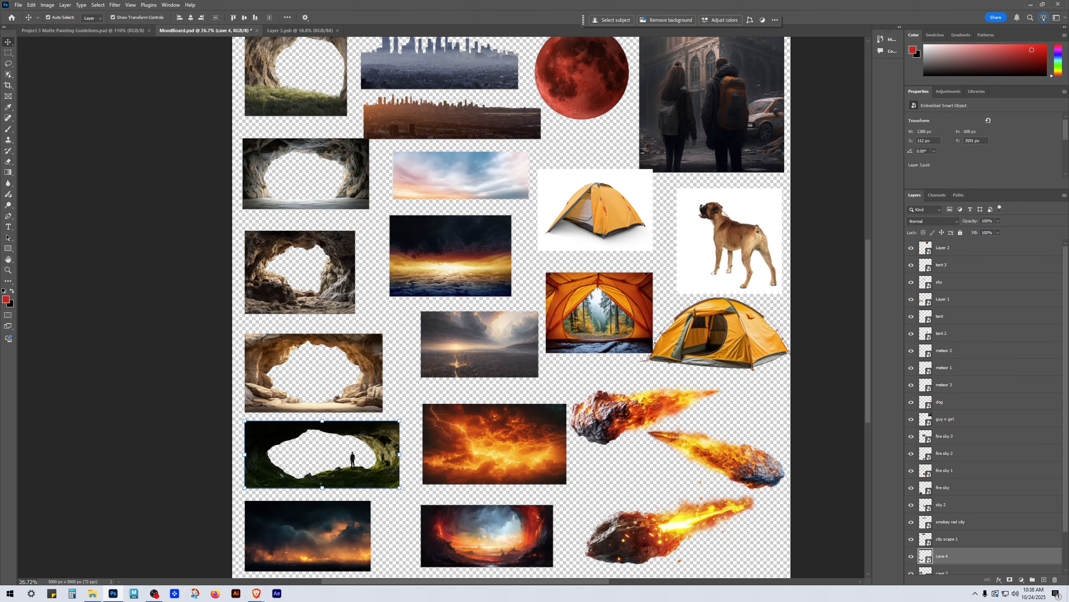
pyautogui.doubleClick(926, 556)
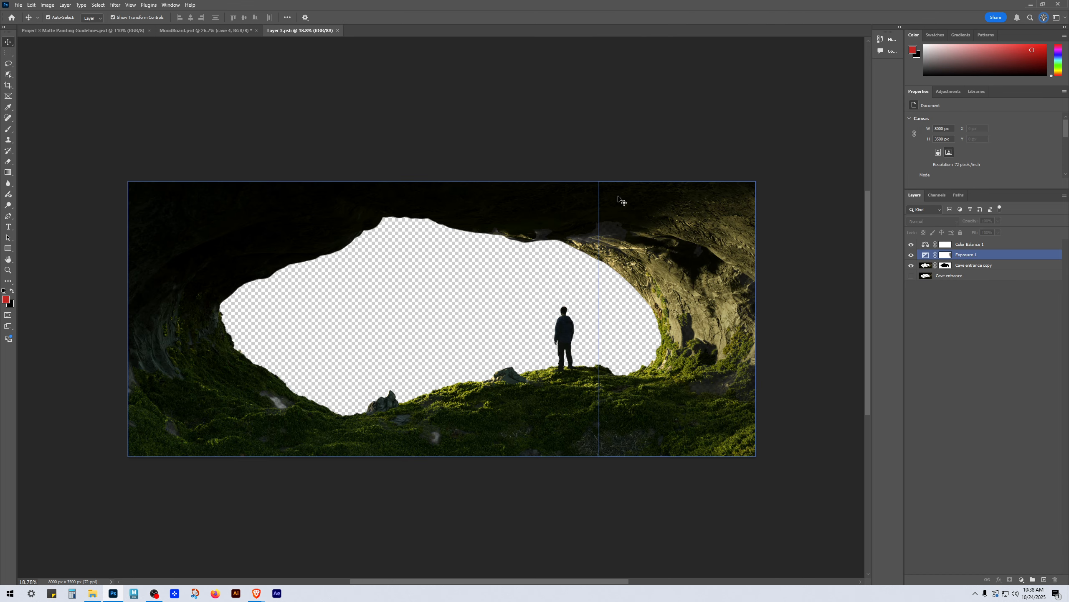
pyautogui.click(18, 4)
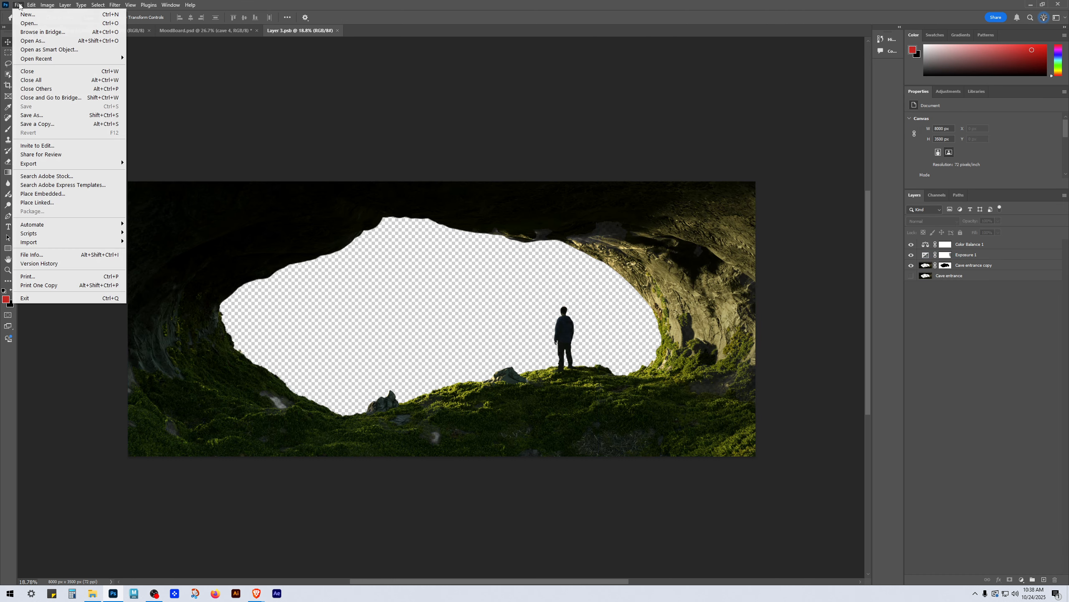
pyautogui.click(50, 123)
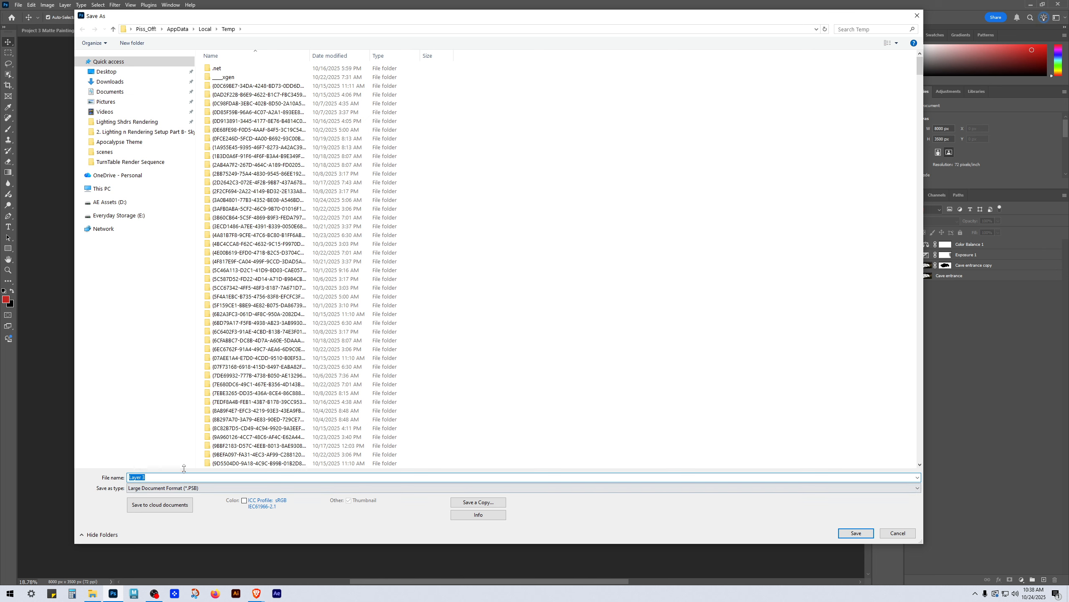
pyautogui.click(177, 488)
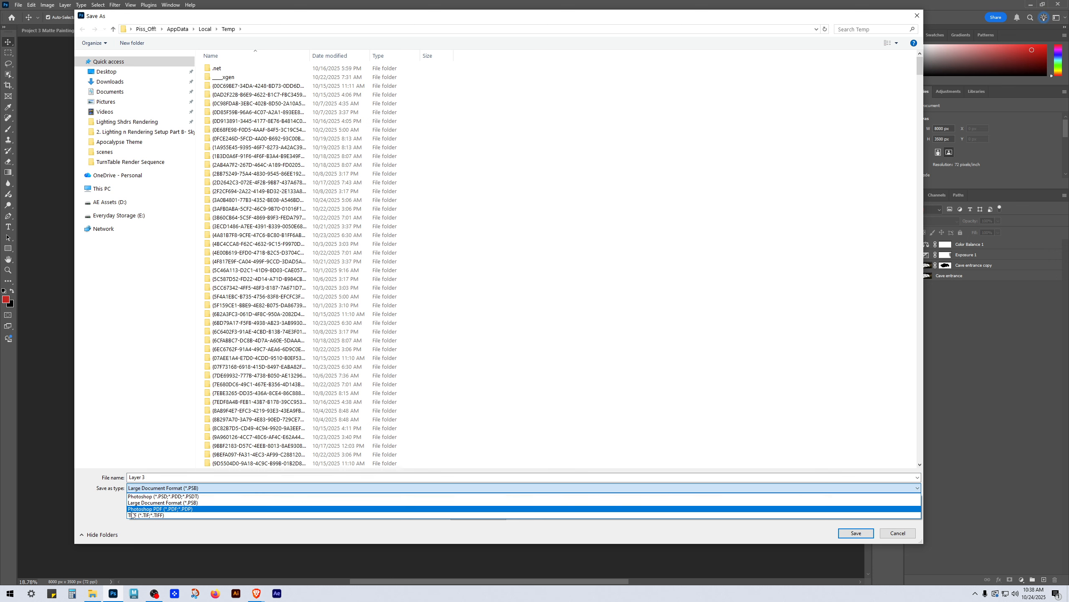
pyautogui.click(177, 496)
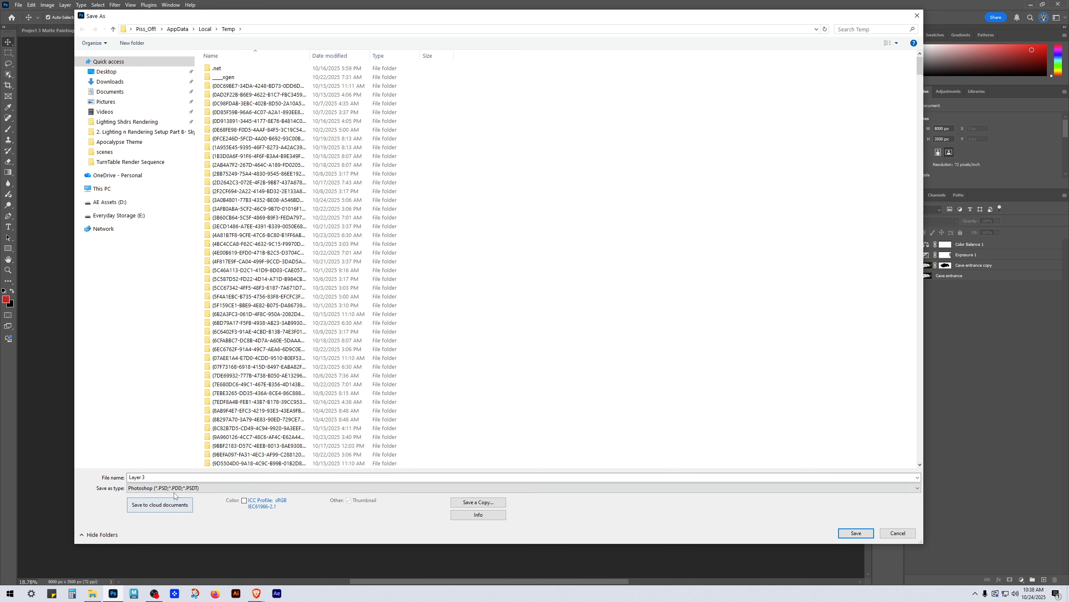
# Step: Name the file Cave Main Plate and save it in the Desktop's Apocalypse Theme folder
pyautogui.click(155, 477)
pyautogui.write('Cave Main Plate')
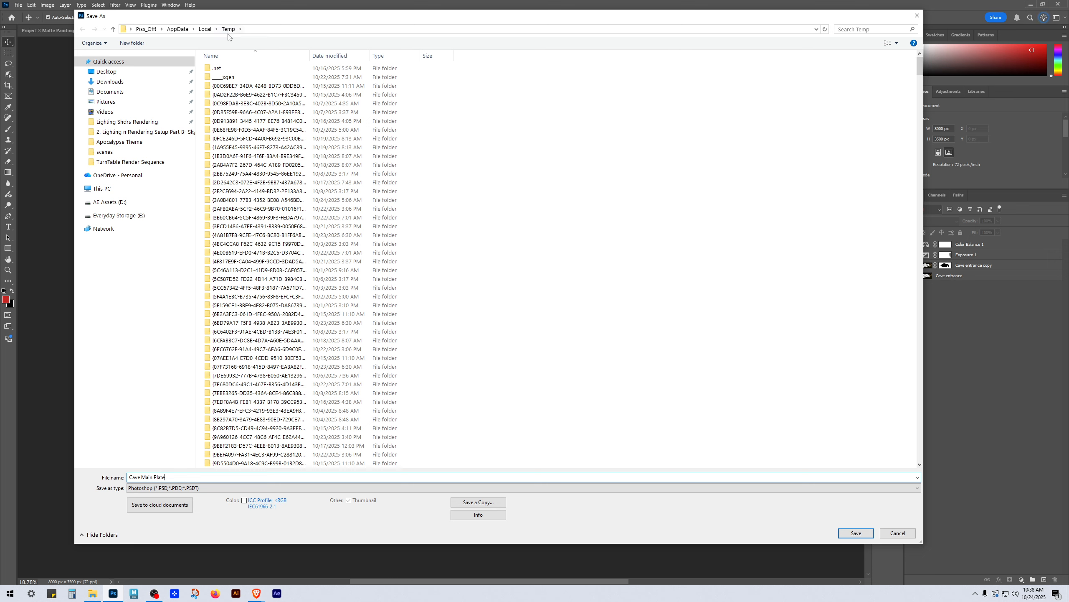
pyautogui.click(126, 145)
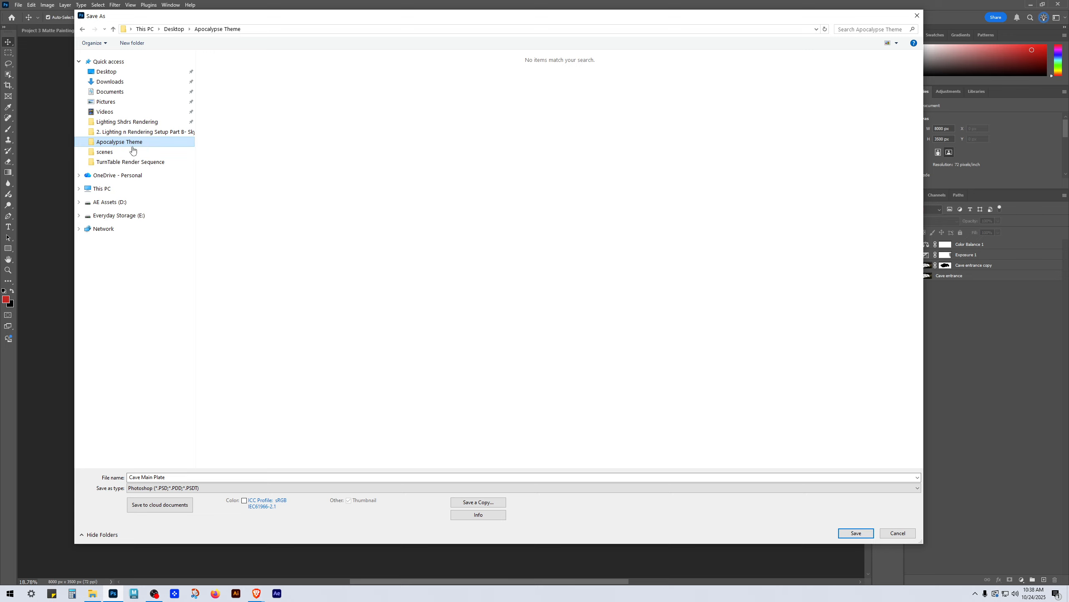
pyautogui.moveTo(186, 478); pyautogui.dragTo(96, 475)
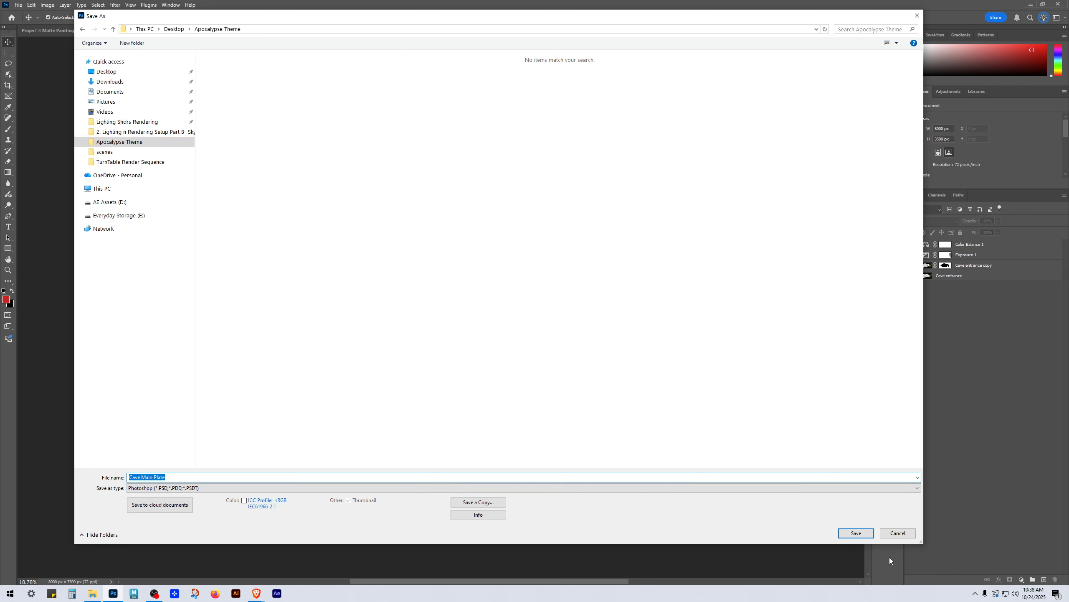
pyautogui.click(869, 534)
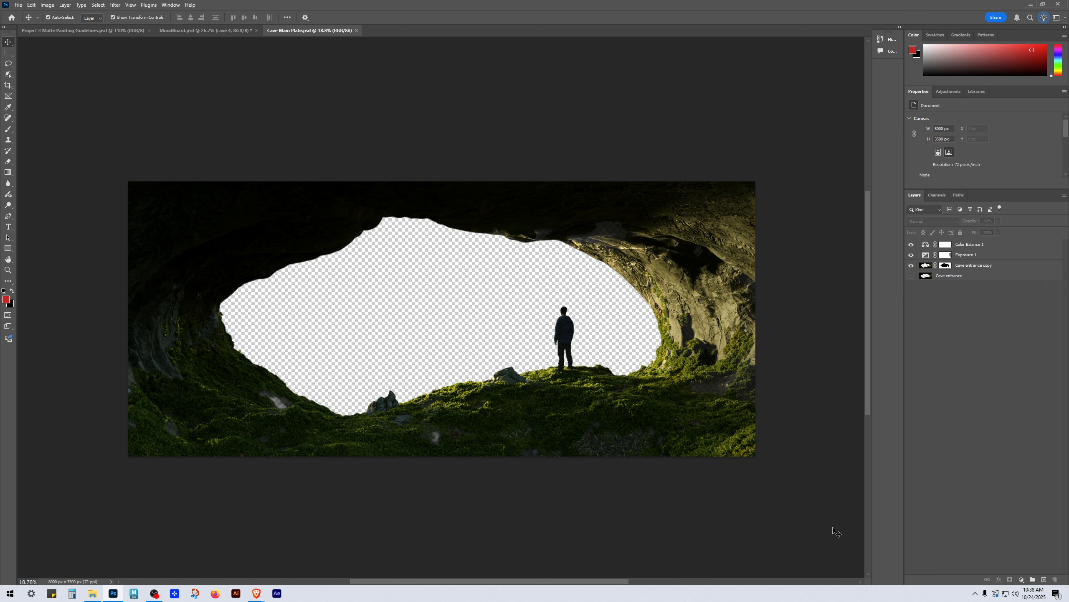
# Step: Examine the Cave Main Plate image up close and compare it with the cave 4 image among the mood board's sources
pyautogui.click(533, 329)
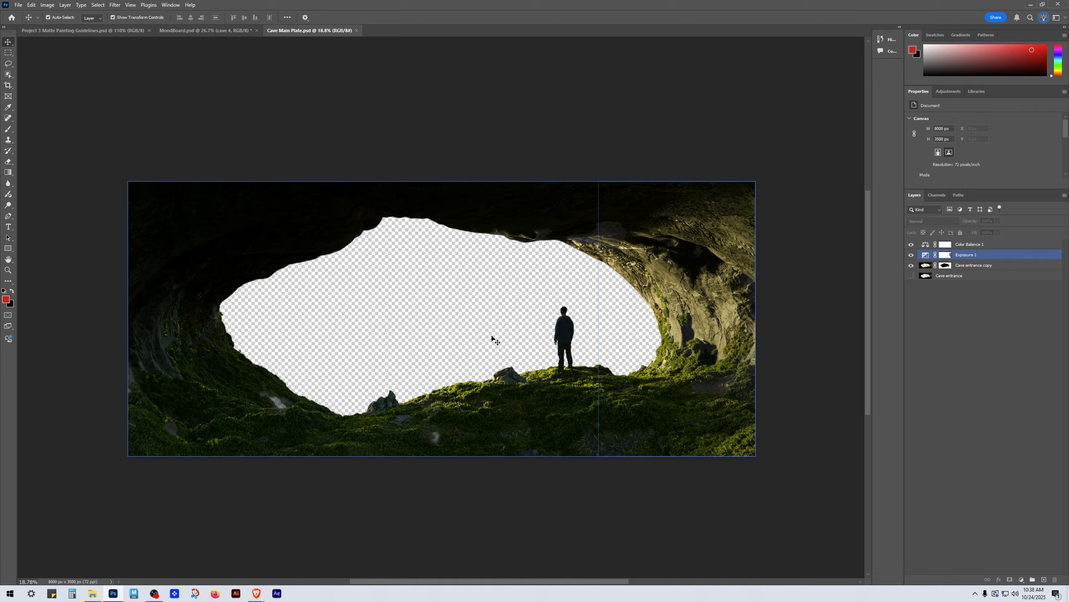
pyautogui.scroll(3, 488, 361)
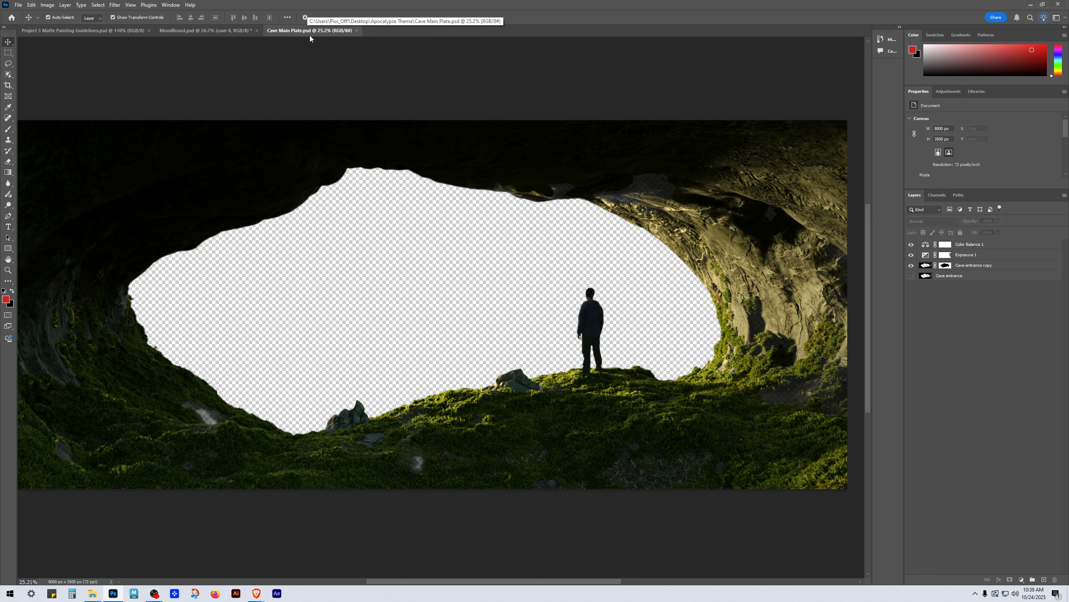
pyautogui.scroll(-1, 649, 288)
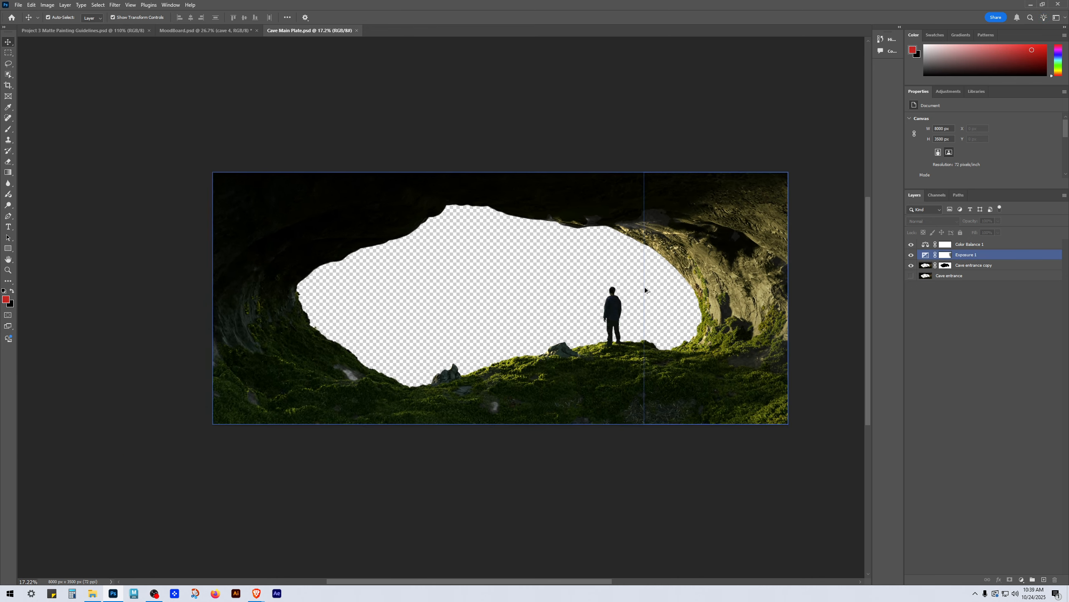
pyautogui.scroll(2, 645, 287)
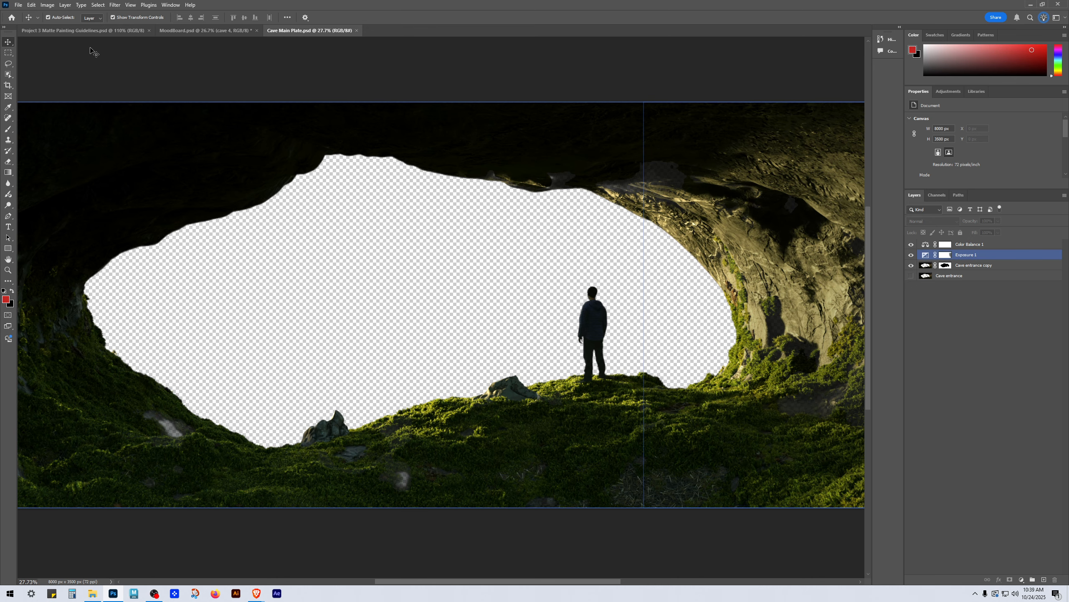
pyautogui.click(202, 31)
pyautogui.scroll(3, 257, 444)
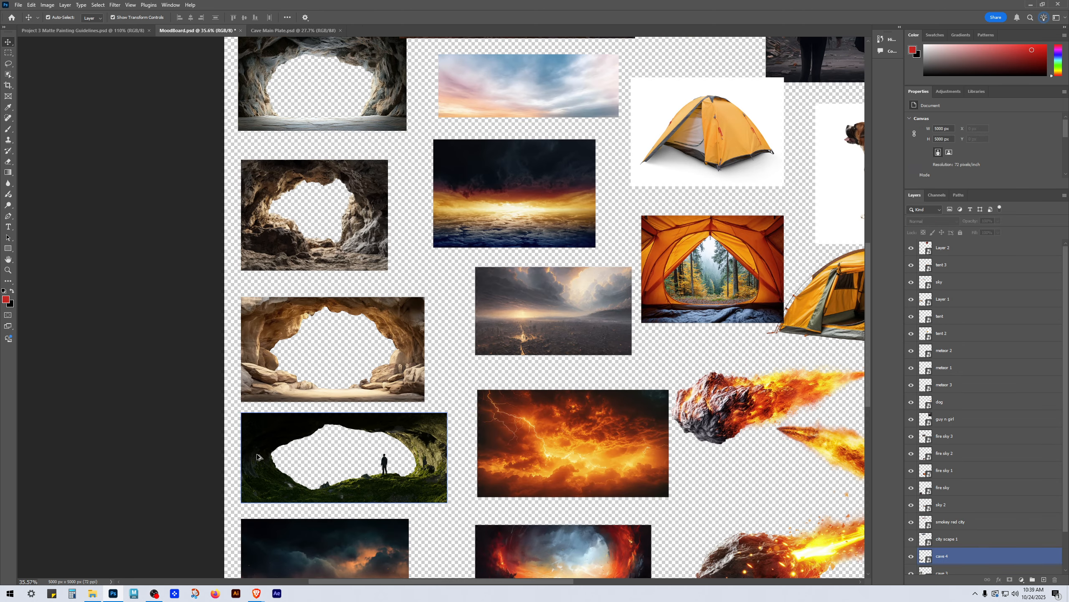
pyautogui.moveTo(470, 471); pyautogui.dragTo(559, 337)
pyautogui.scroll(1, 553, 405)
pyautogui.scroll(3, 553, 404)
pyautogui.moveTo(494, 322); pyautogui.dragTo(508, 290)
pyautogui.scroll(-5, 533, 376)
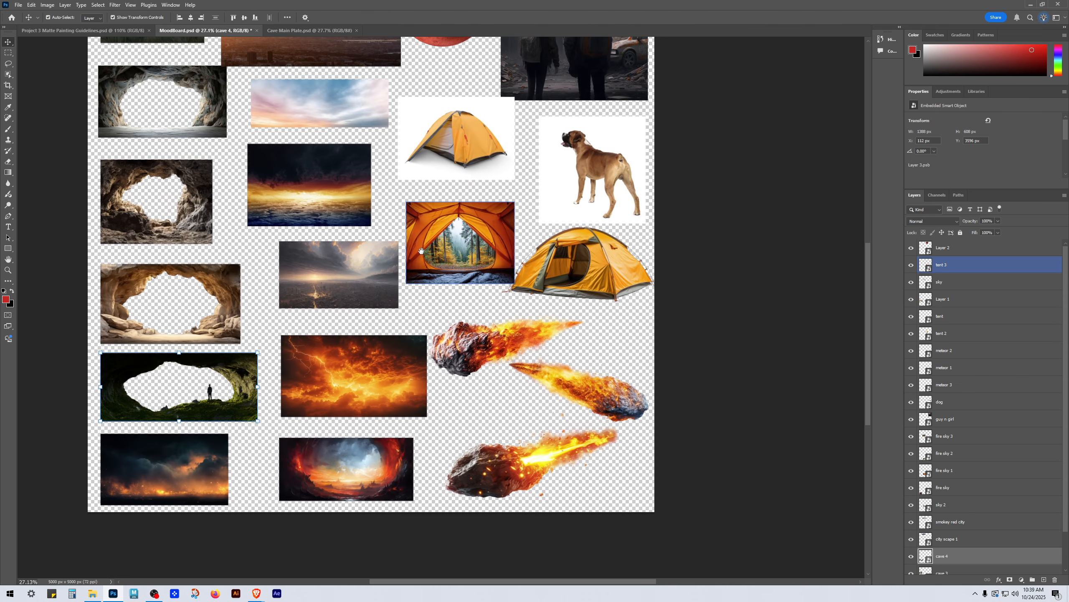
# Step: Return to the Cave Main Plate document and look over the cave image with no layer selected
pyautogui.click(327, 34)
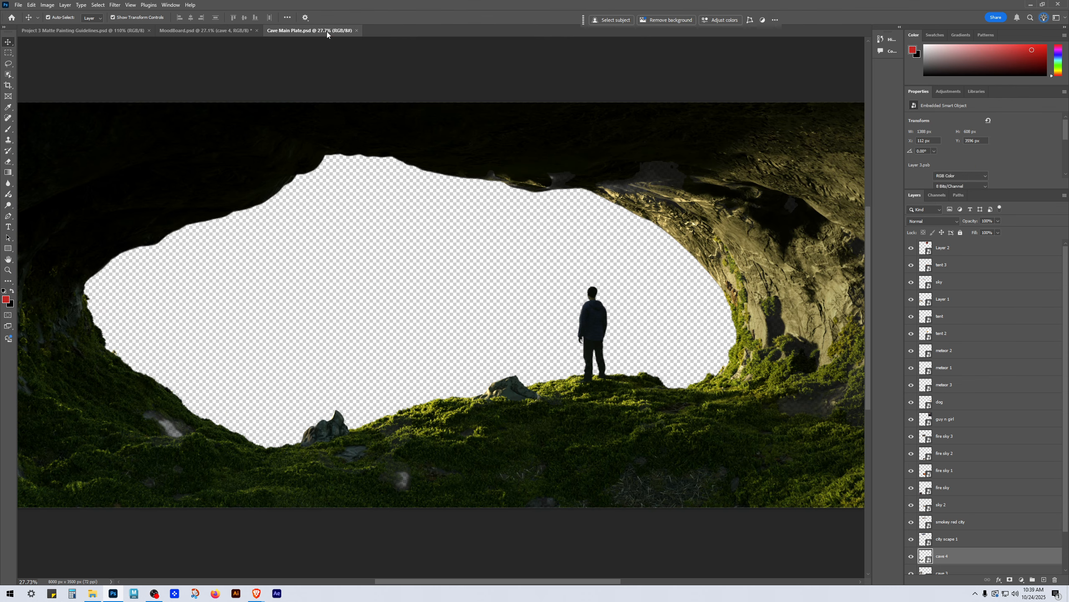
pyautogui.scroll(-3, 676, 317)
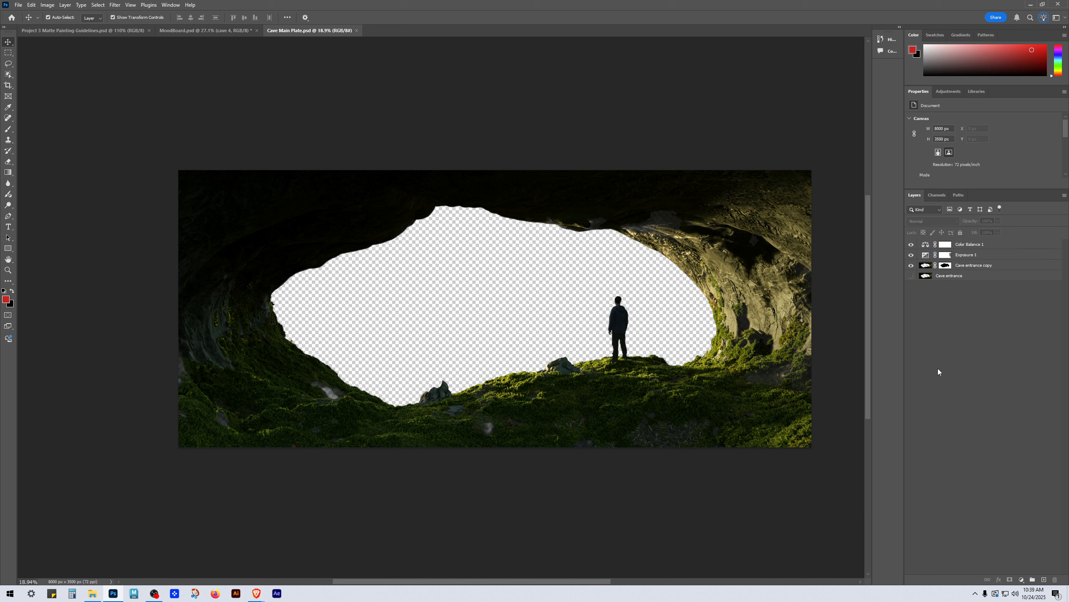
pyautogui.scroll(4, 731, 349)
pyautogui.scroll(-1, 691, 381)
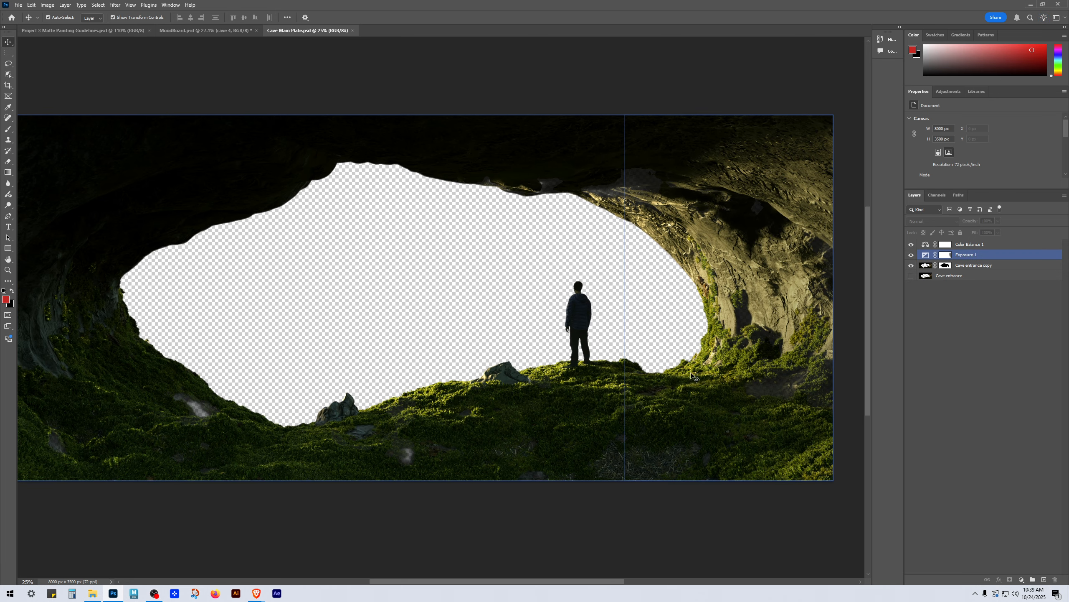
pyautogui.moveTo(679, 376); pyautogui.dragTo(691, 394)
pyautogui.scroll(-2, 683, 392)
pyautogui.click(952, 390)
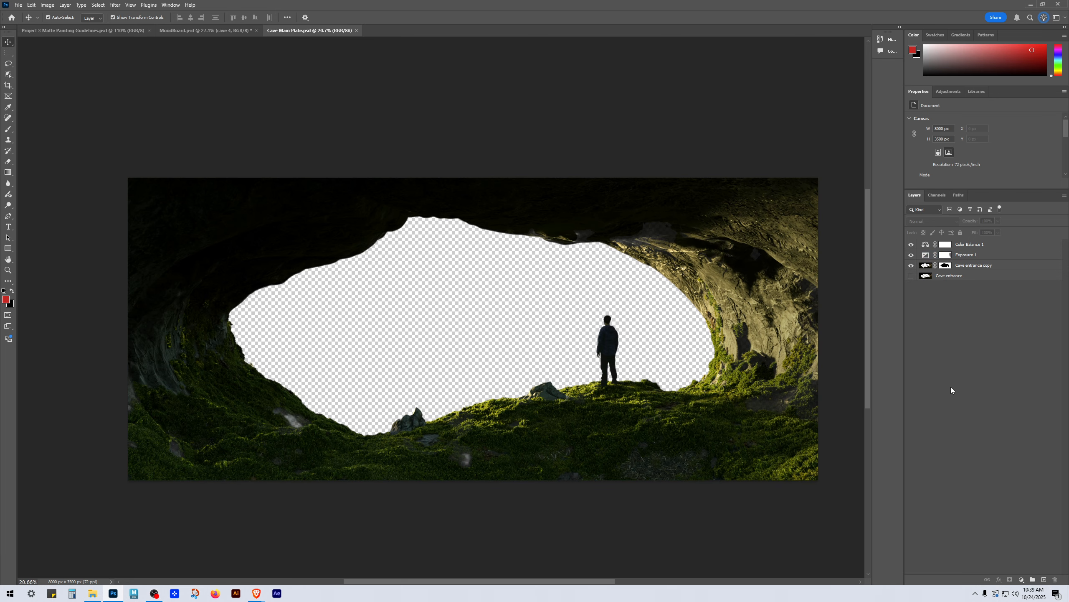
# Step: Hide the Color Balance 1, Exposure 1 and Cave entrance copy layers and show the original Cave entrance layer
pyautogui.moveTo(911, 244); pyautogui.dragTo(911, 254)
pyautogui.click(911, 265)
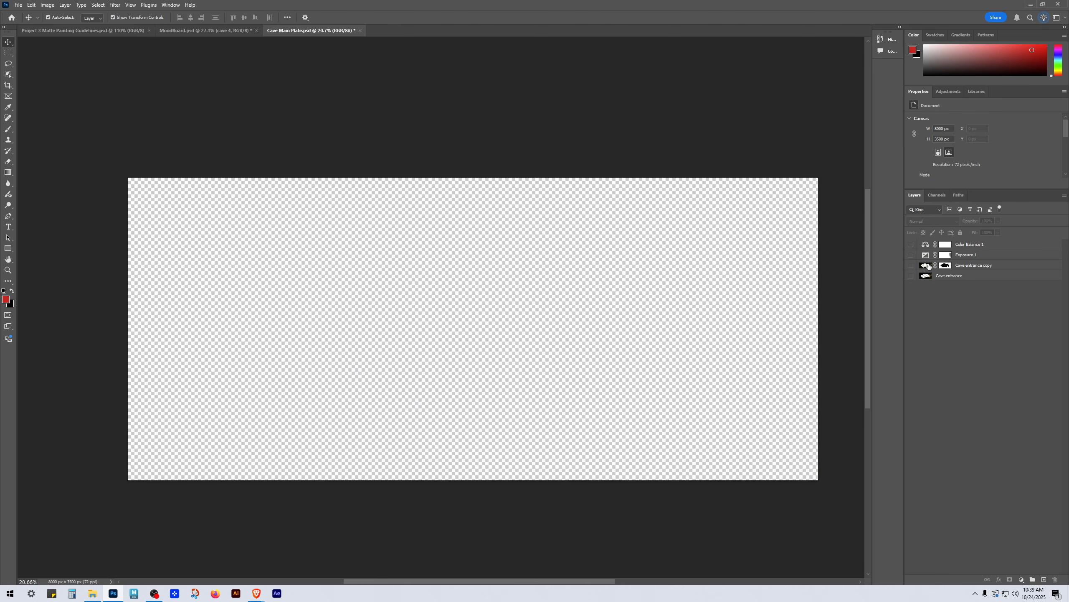
pyautogui.click(912, 276)
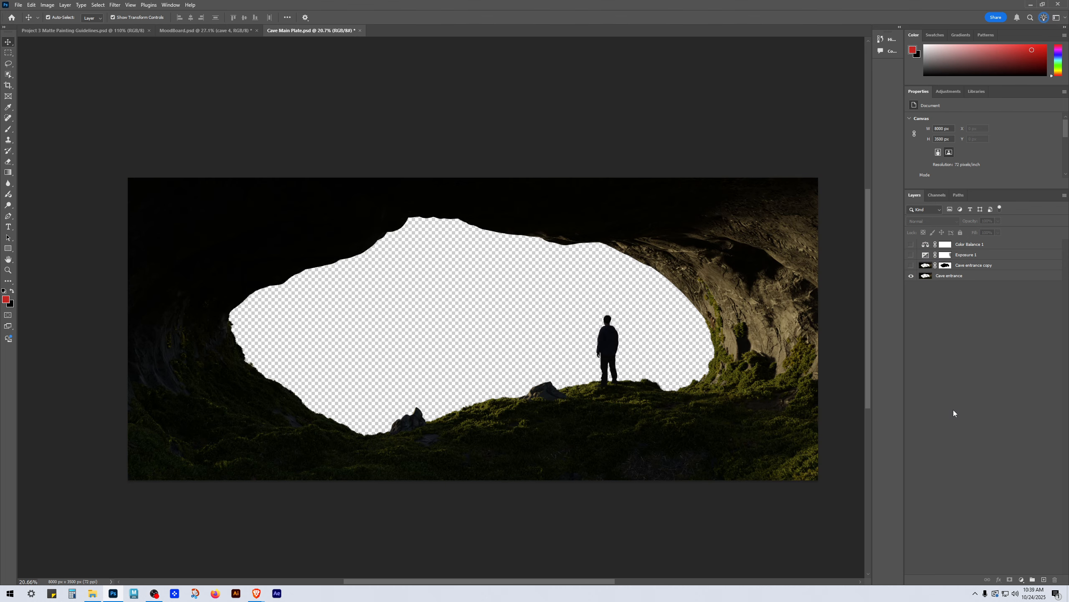
pyautogui.click(928, 276)
# Step: Delete the Color Balance 1, Exposure 1 and Cave entrance copy layers together
pyautogui.click(968, 245)
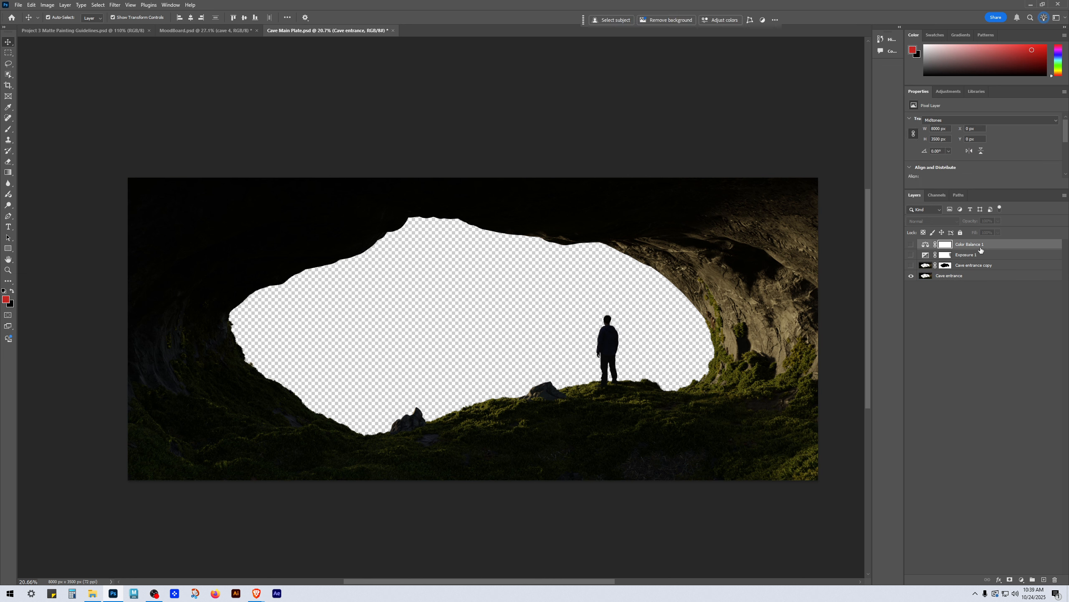
pyautogui.keyDown('shift'); pyautogui.click(979, 264); pyautogui.keyUp('shift')
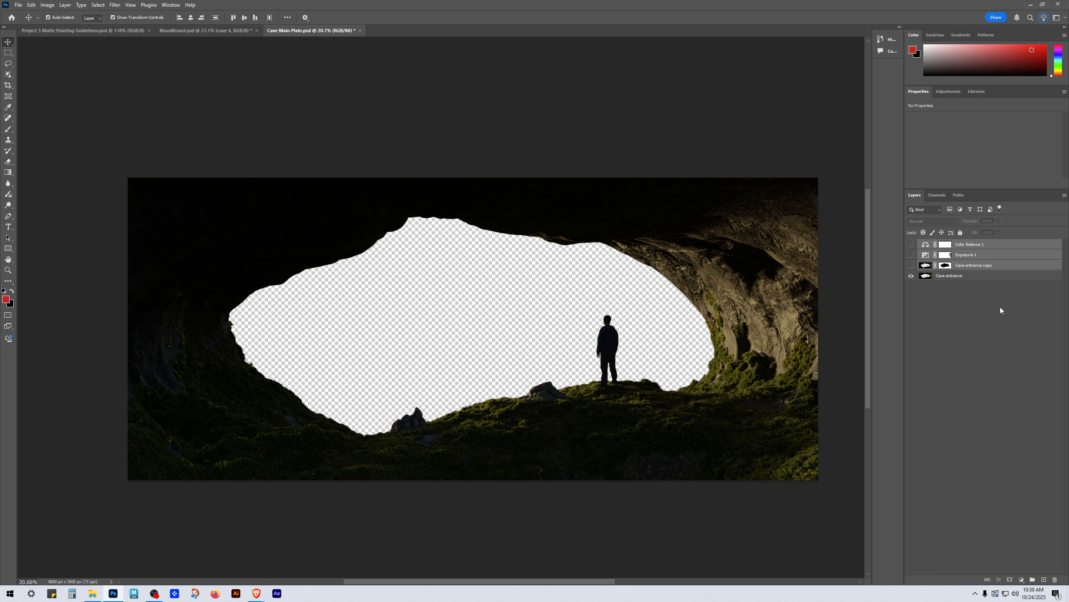
pyautogui.press('Delete')
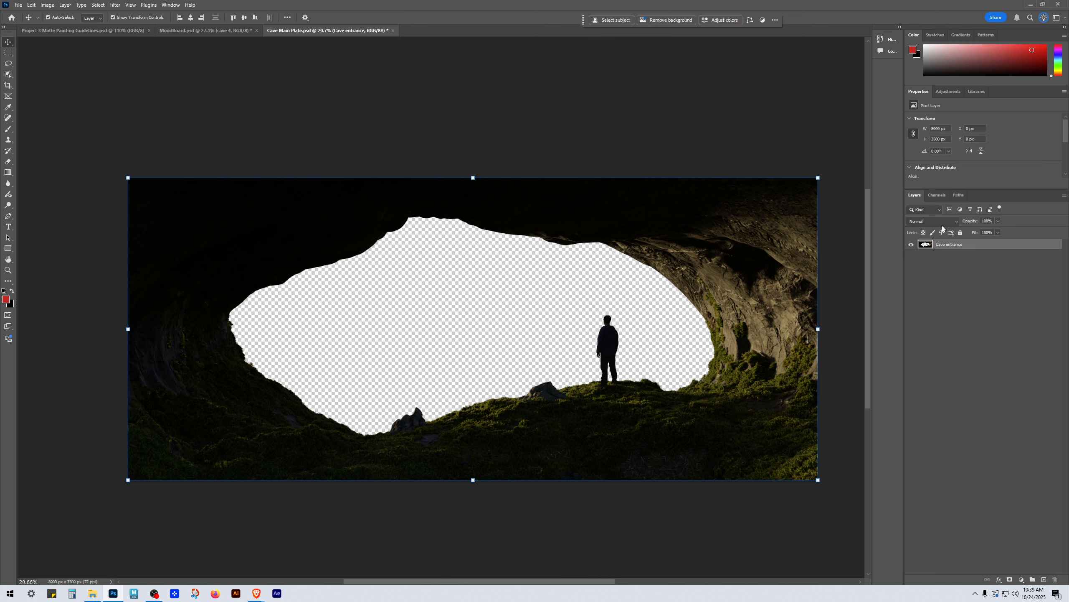
# Step: Make the remaining Cave entrance layer the active layer
pyautogui.click(983, 278)
pyautogui.click(992, 245)
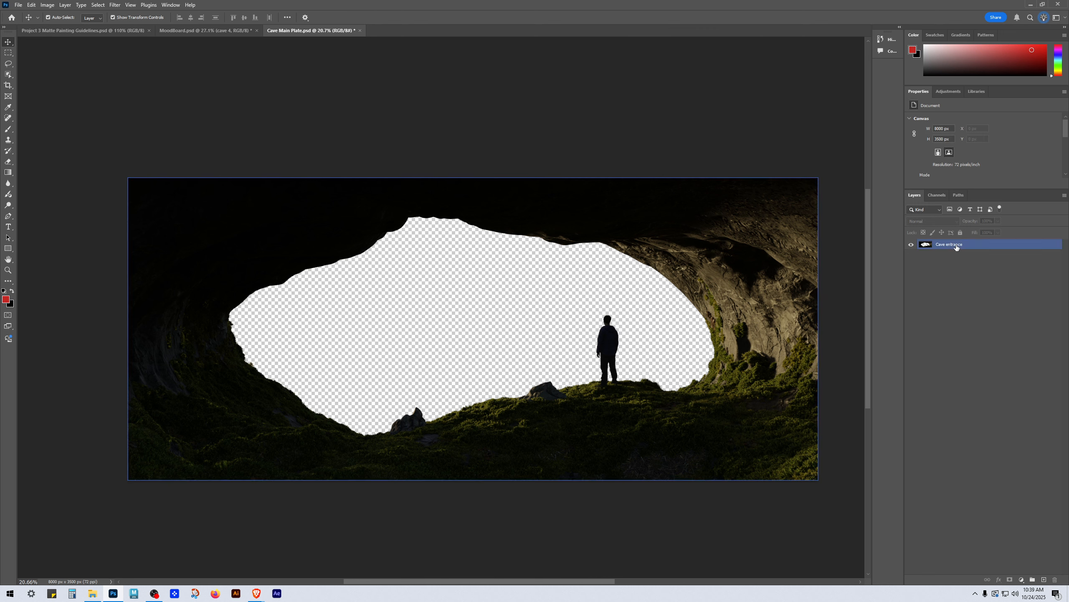
pyautogui.keyDown('ctrl'); pyautogui.click(993, 248); pyautogui.keyUp('ctrl')
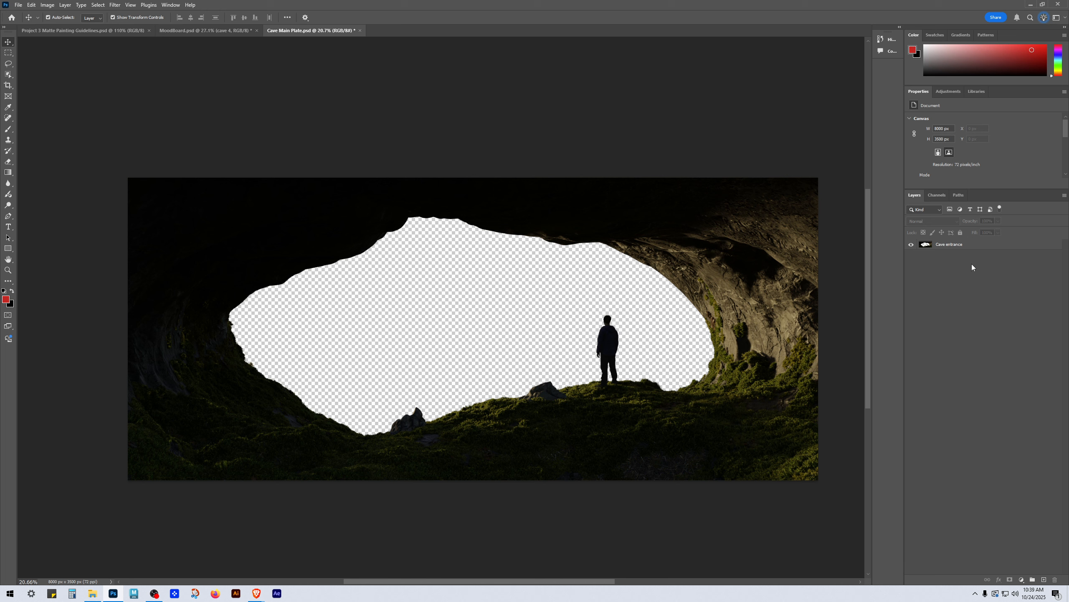
pyautogui.click(983, 247)
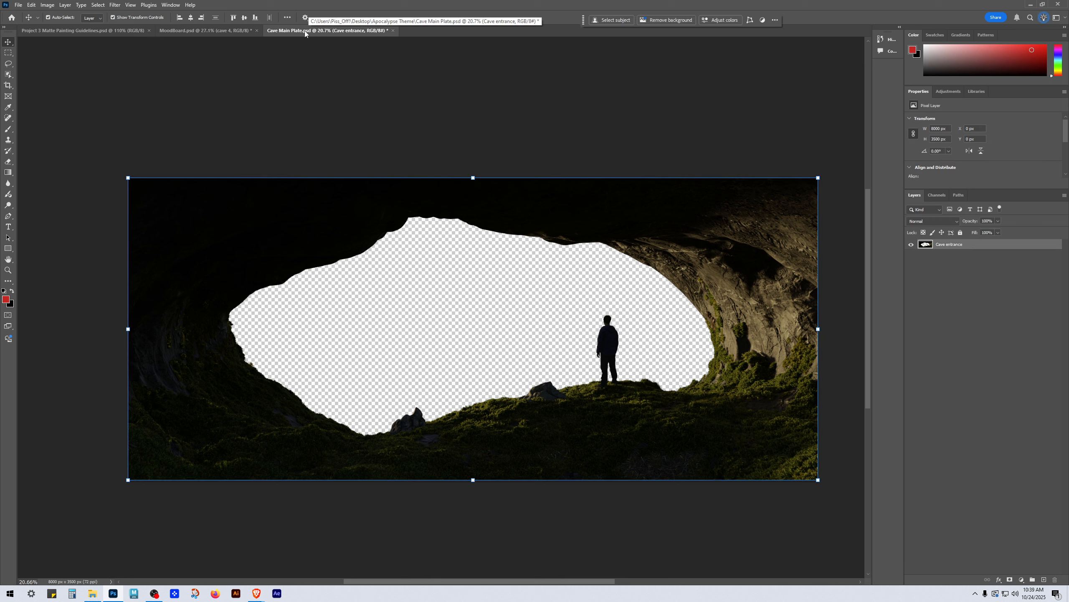
# Step: Convert the Cave entrance layer to a smart object and leave no layer selected
pyautogui.rightClick(981, 245)
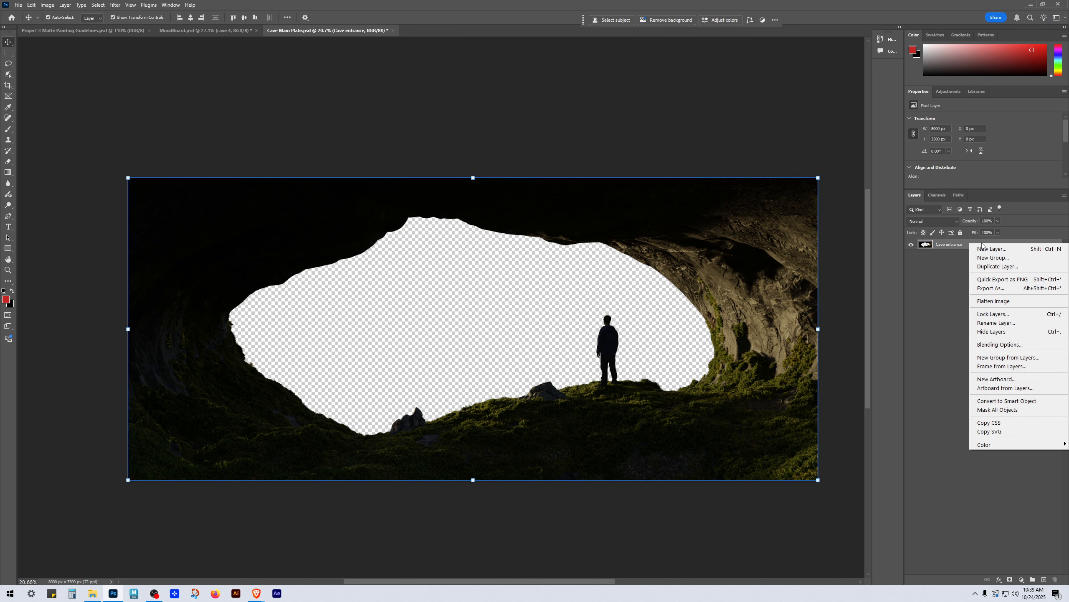
pyautogui.click(1015, 402)
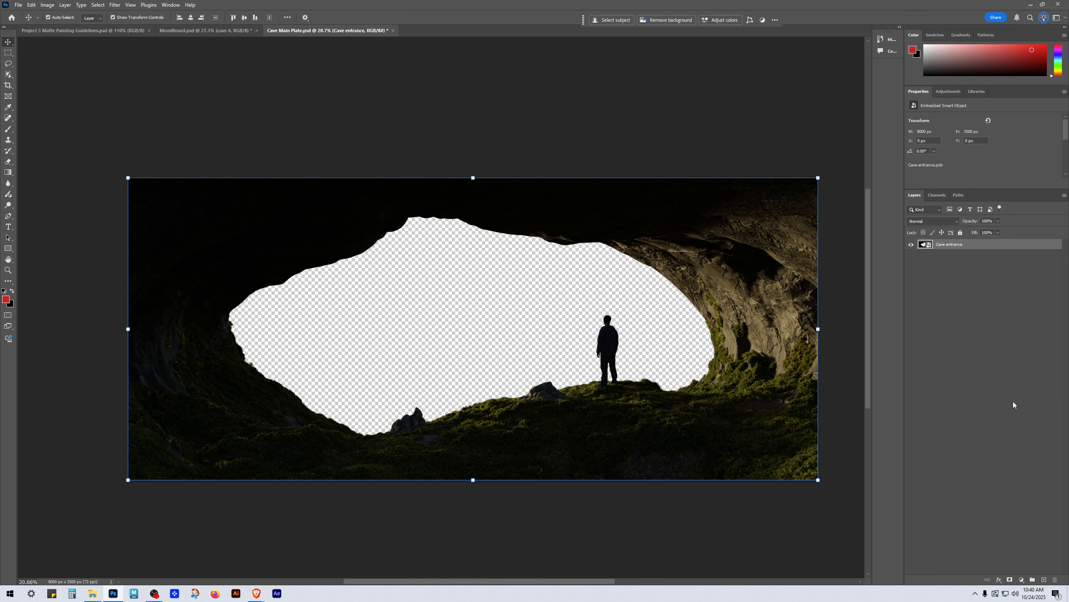
pyautogui.click(1011, 398)
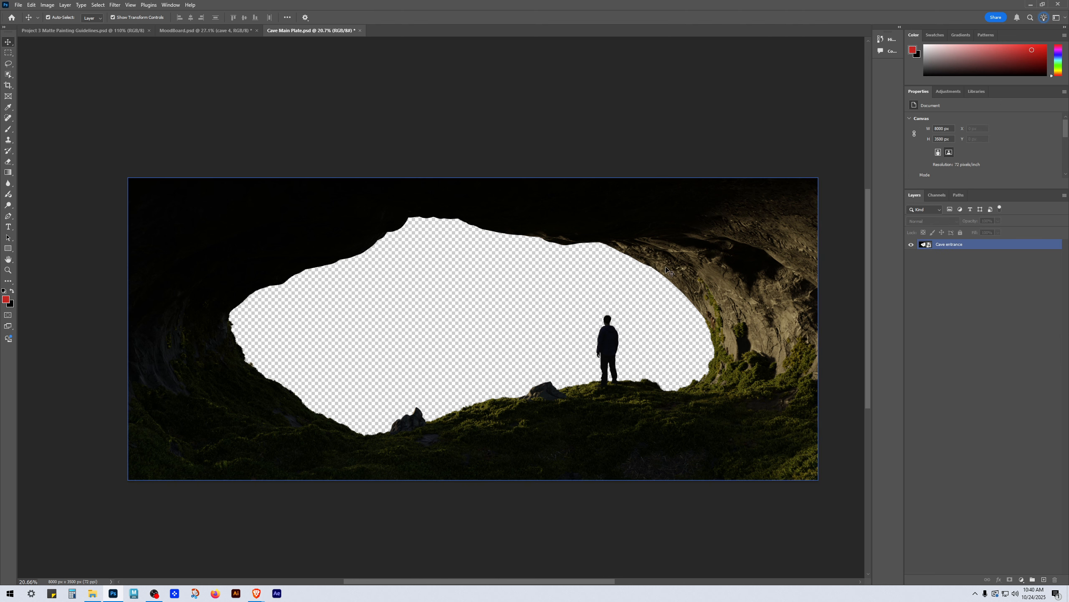
# Step: Open the cave 4 smart object from the MoodBoard document, compare it with Cave Main Plate, and close it again
pyautogui.click(205, 31)
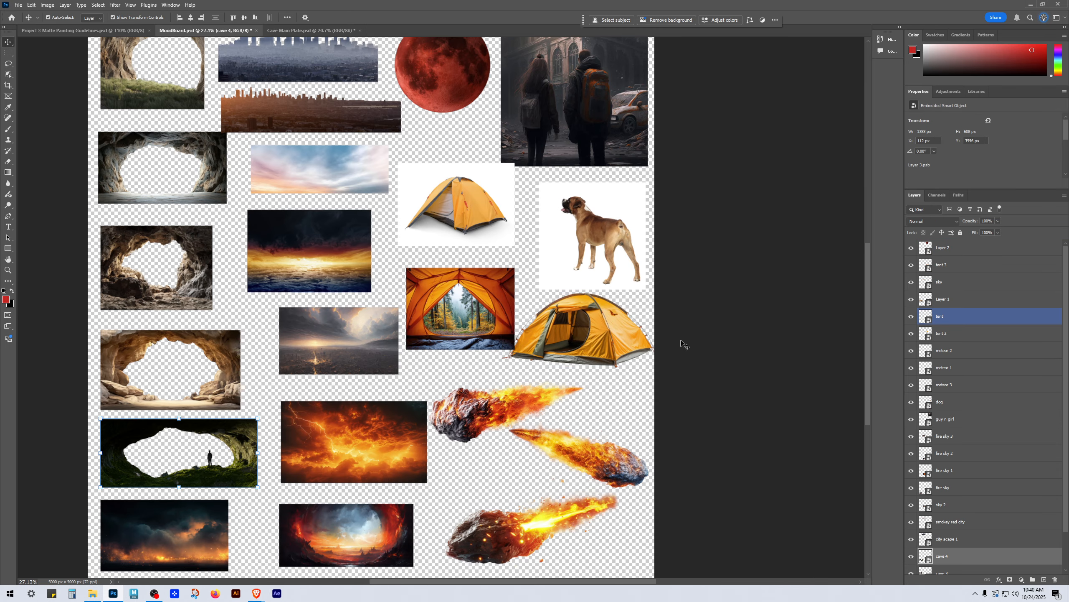
pyautogui.doubleClick(926, 557)
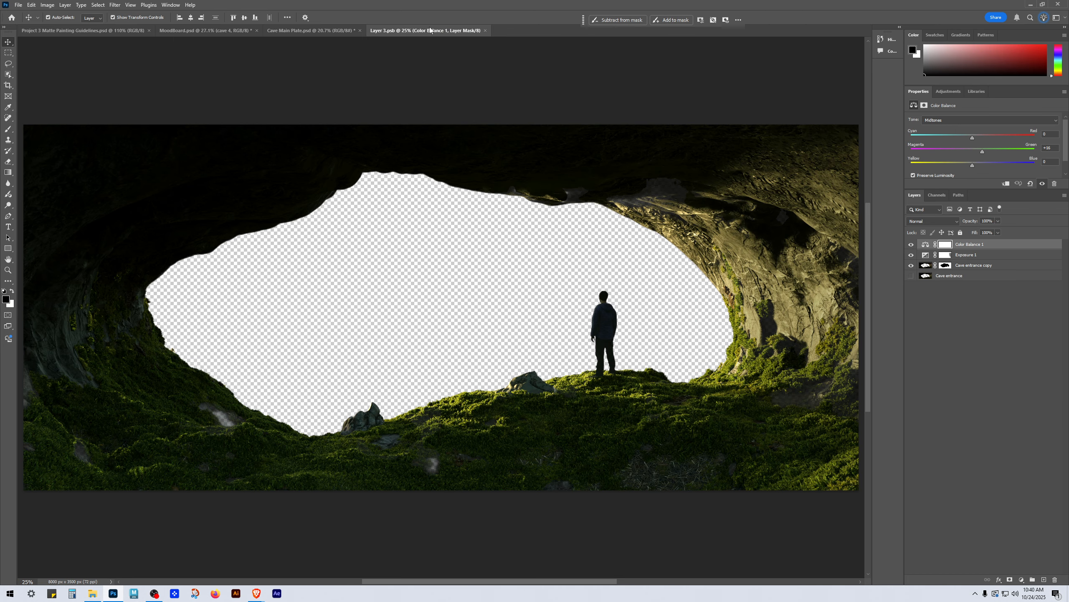
pyautogui.moveTo(407, 34); pyautogui.dragTo(316, 34)
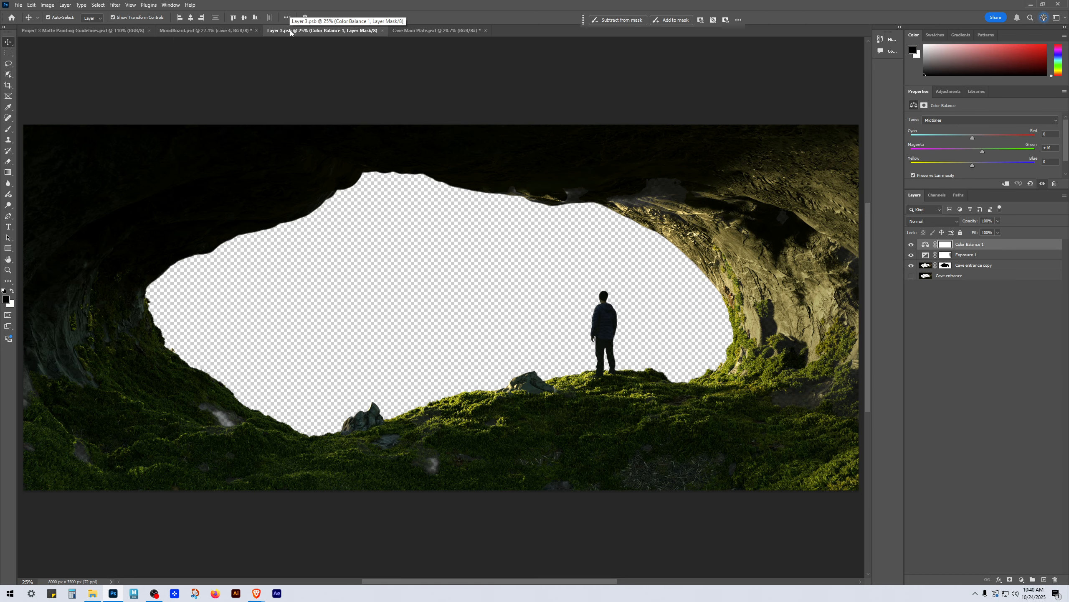
pyautogui.click(443, 33)
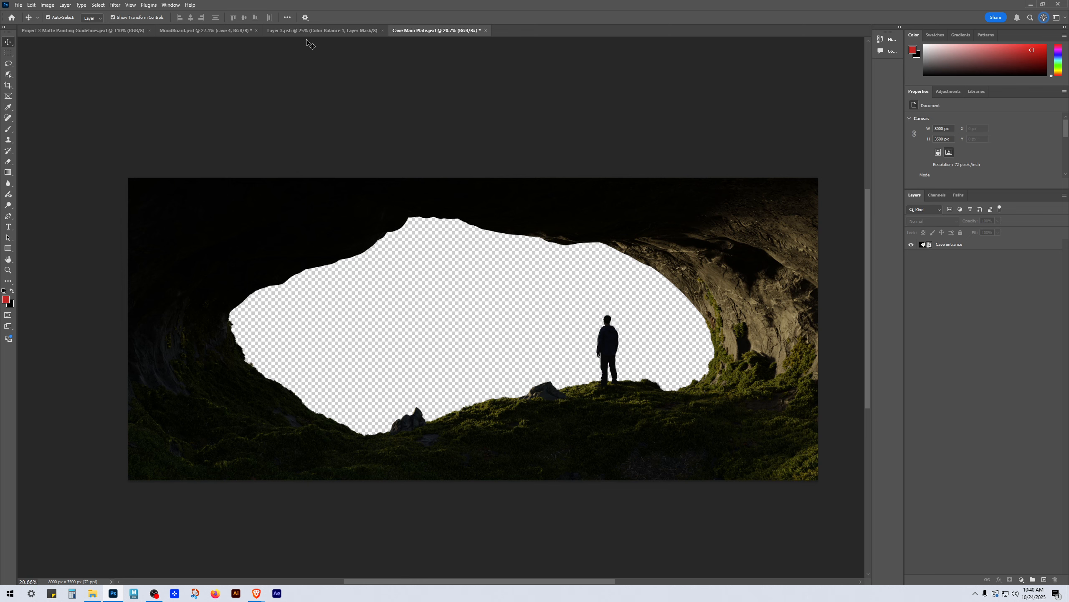
pyautogui.click(274, 33)
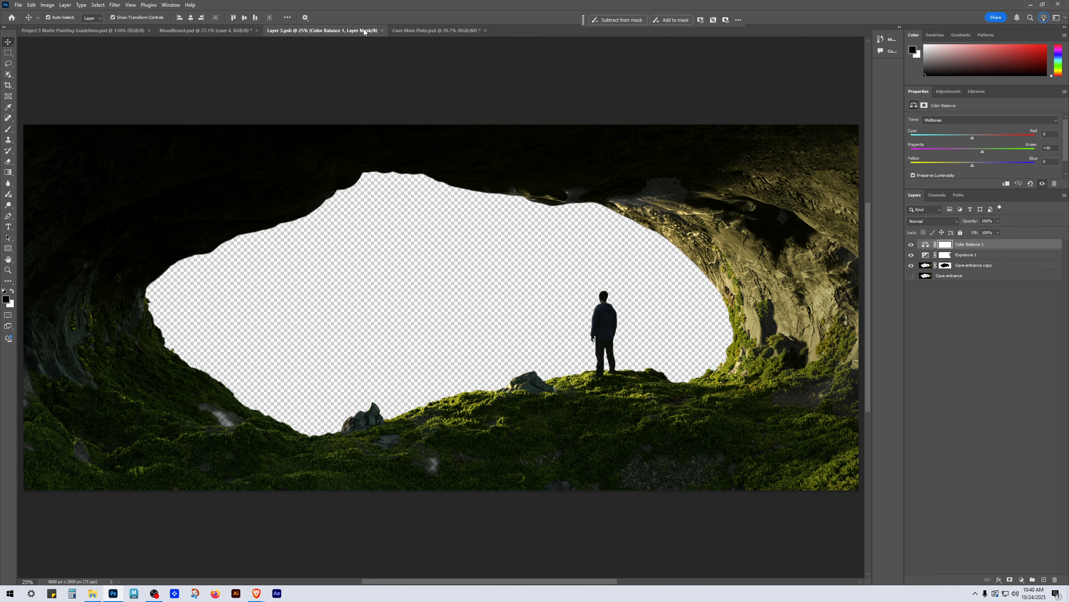
pyautogui.click(382, 31)
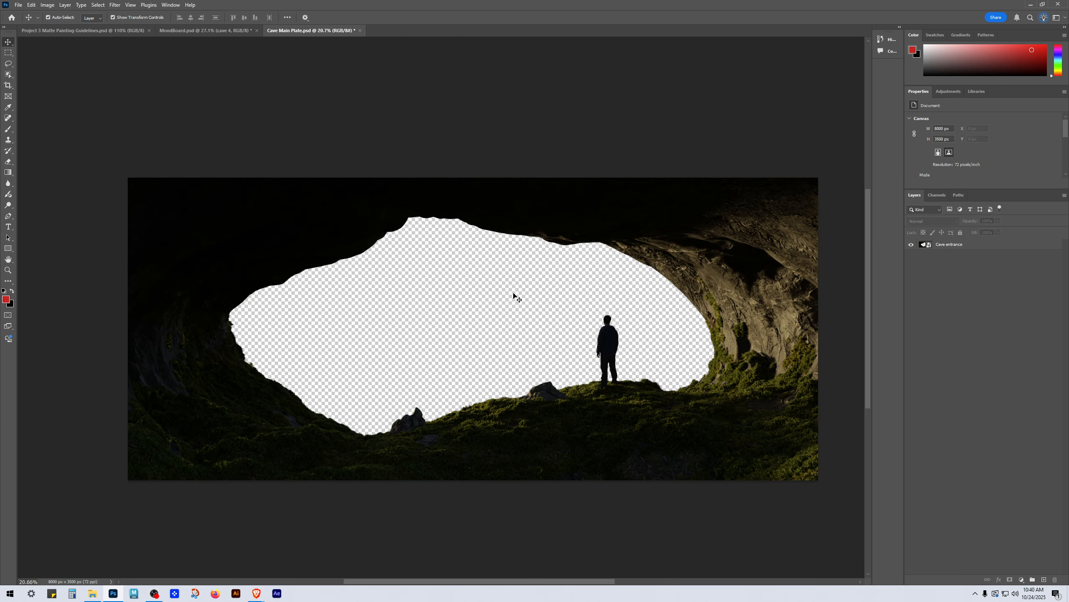
pyautogui.click(948, 248)
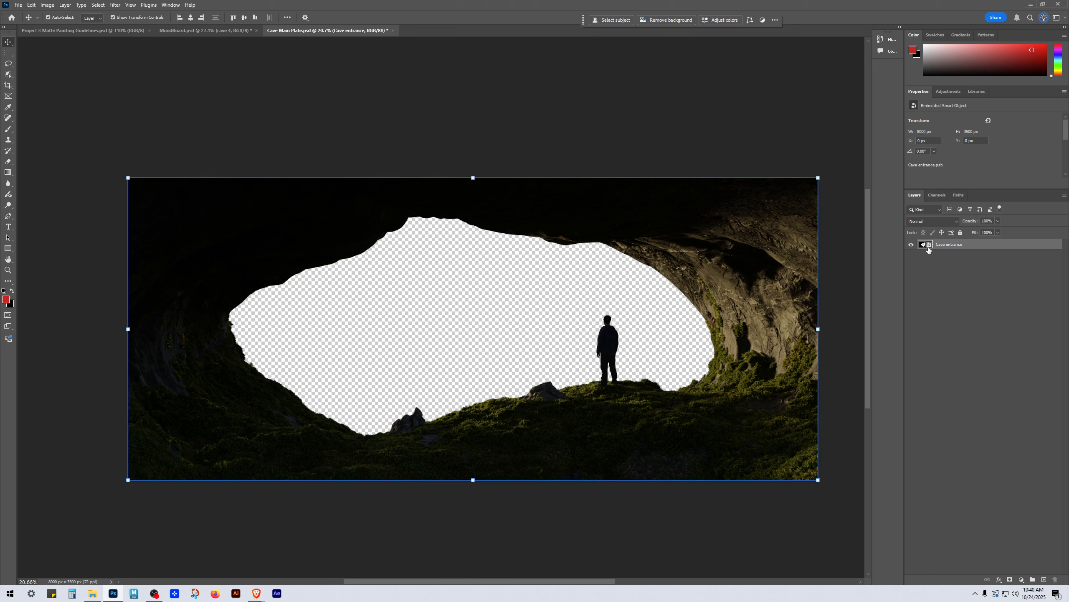
pyautogui.click(970, 325)
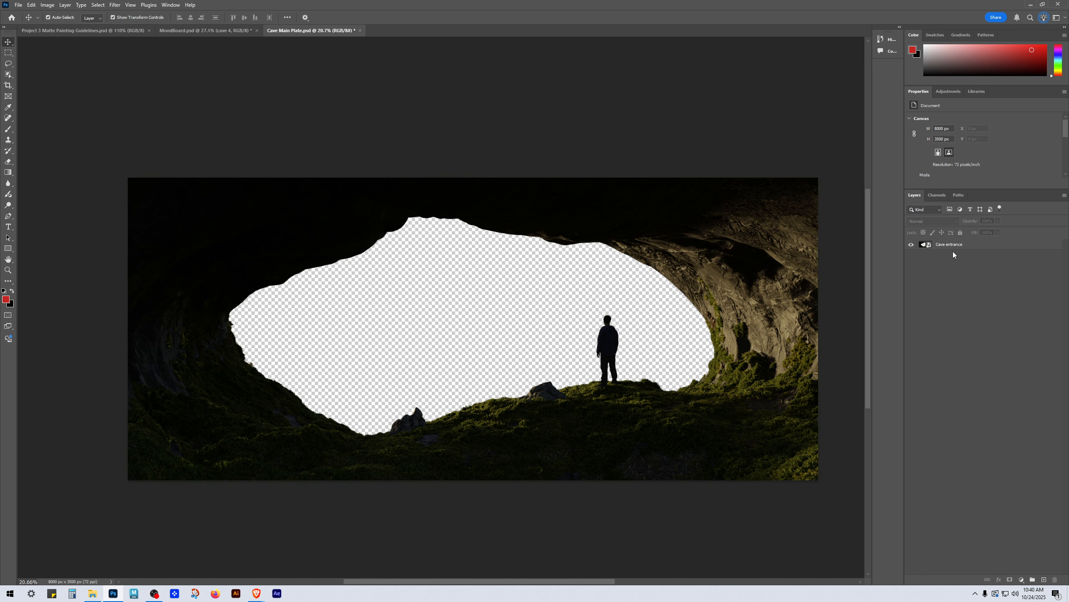
pyautogui.click(954, 248)
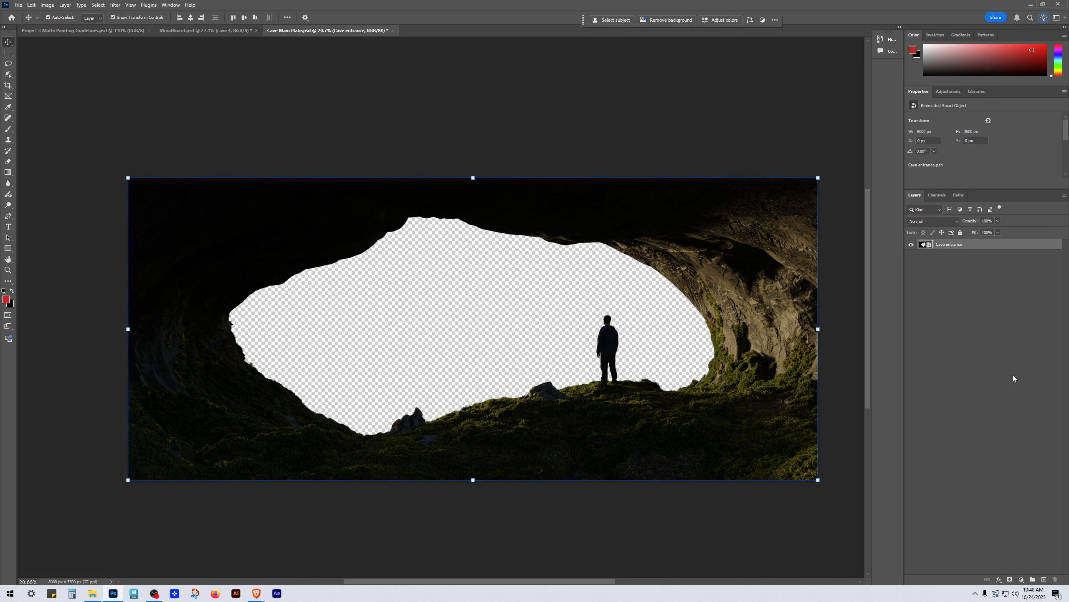
pyautogui.click(996, 365)
pyautogui.click(961, 246)
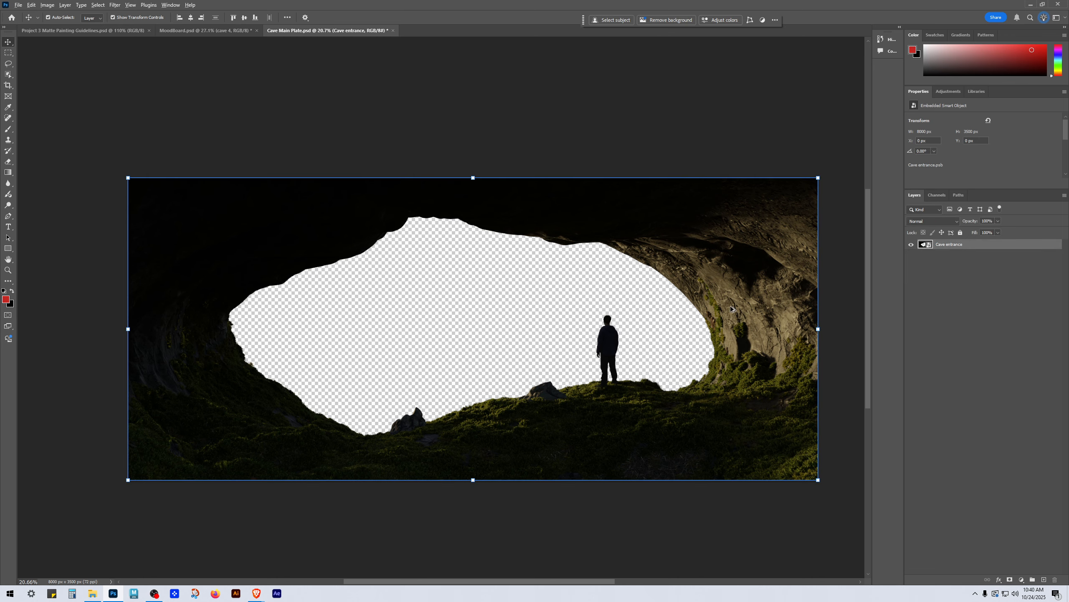
pyautogui.scroll(3, 725, 307)
# Step: In the matte painting guidelines document, hide the asset-collection text and show the Photoshop Workflow text to read it
pyautogui.click(90, 31)
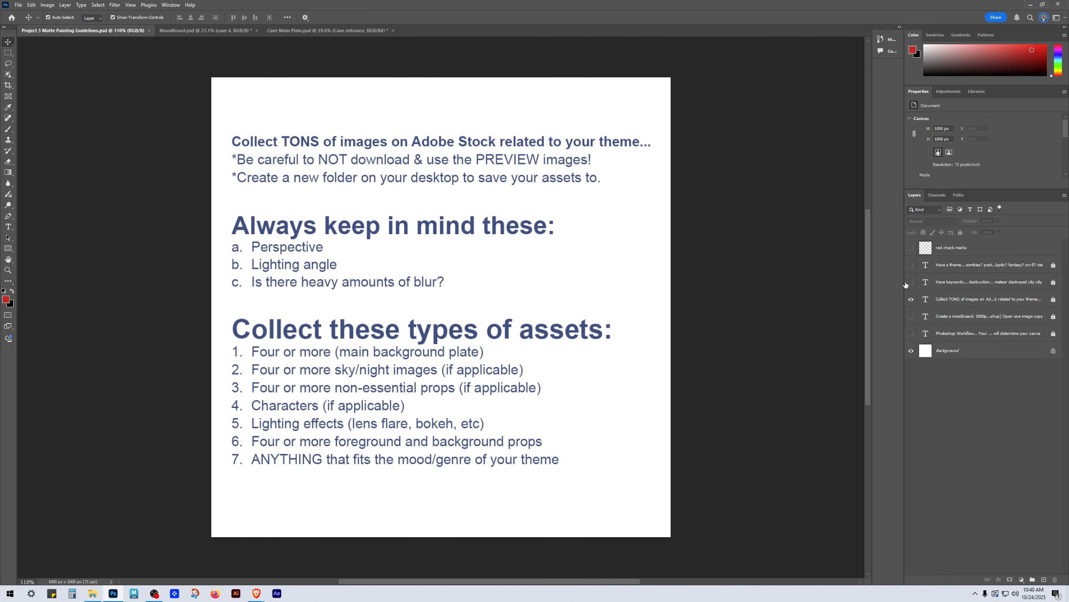
pyautogui.click(911, 300)
pyautogui.click(912, 317)
pyautogui.click(911, 317)
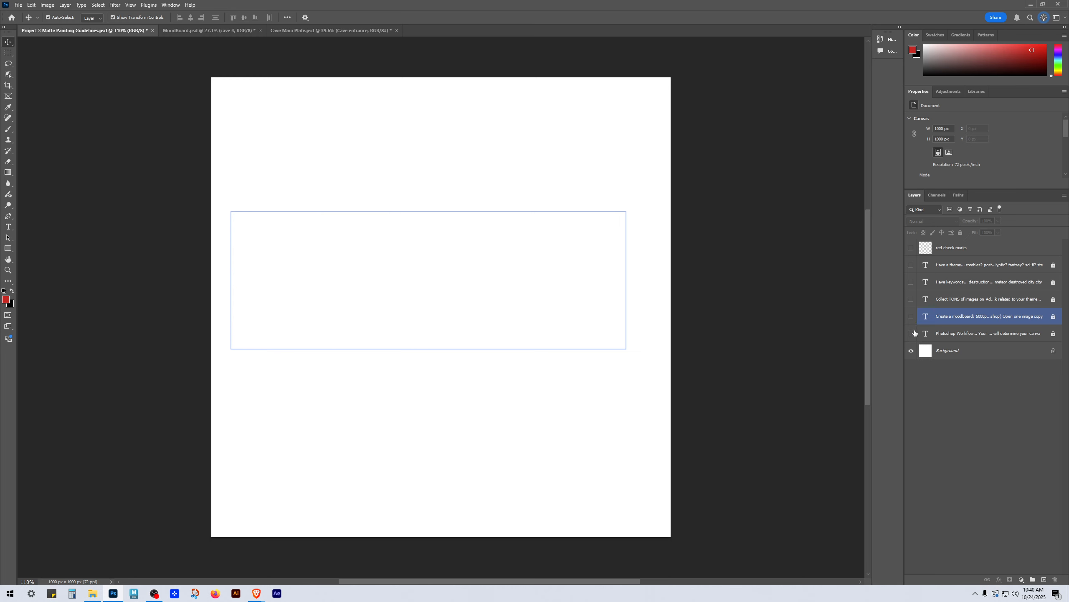
pyautogui.click(912, 333)
pyautogui.scroll(5, 418, 222)
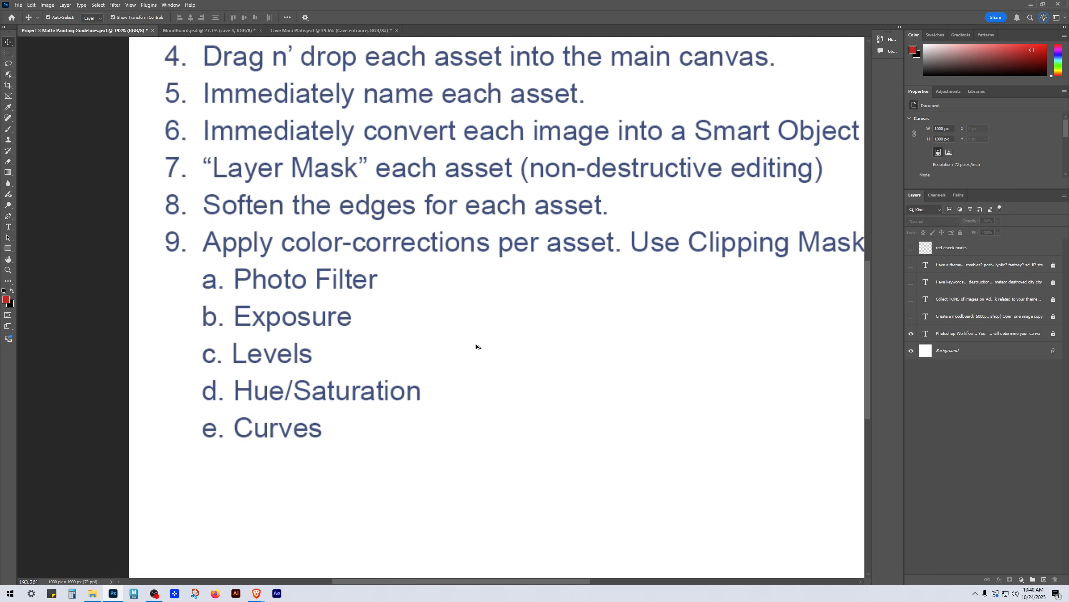
pyautogui.scroll(-4, 476, 346)
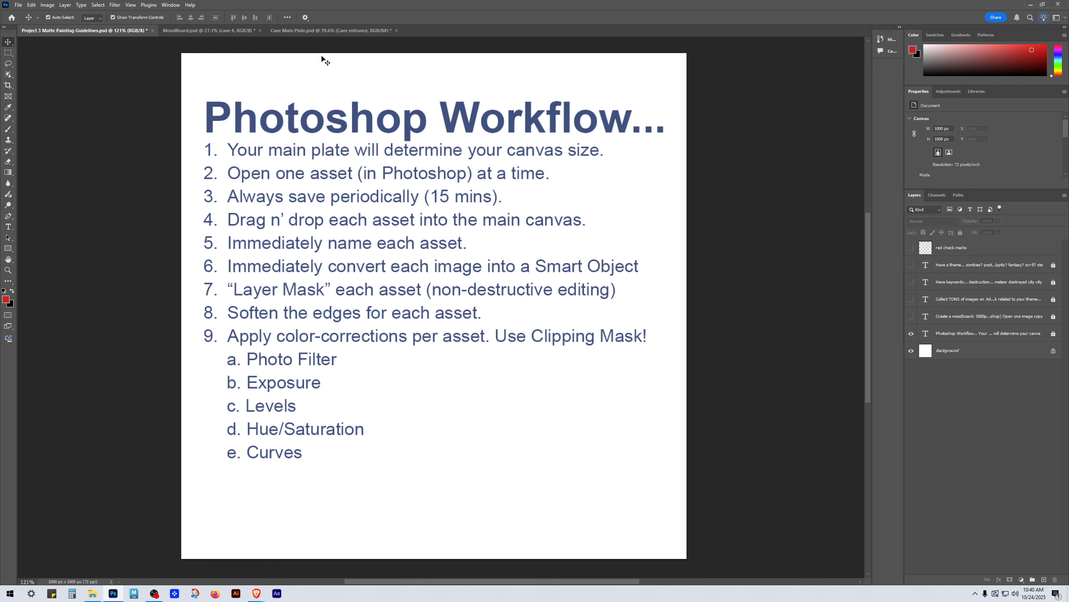
# Step: Return to the Cave Main Plate document and look over the whole cave image
pyautogui.click(330, 31)
pyautogui.hotkey('ctrl', '0')
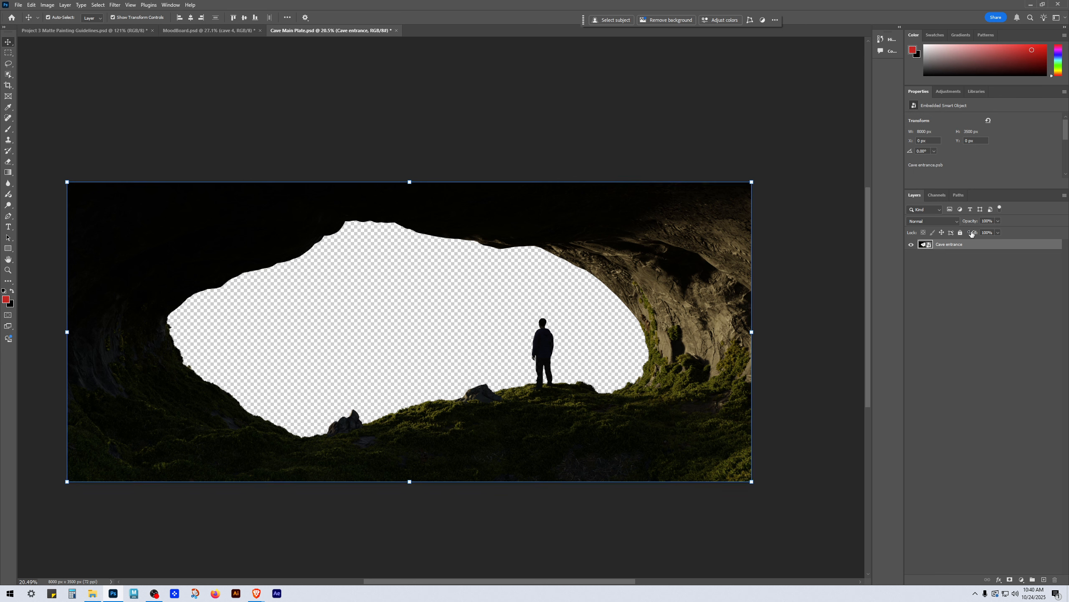
pyautogui.scroll(1, 591, 379)
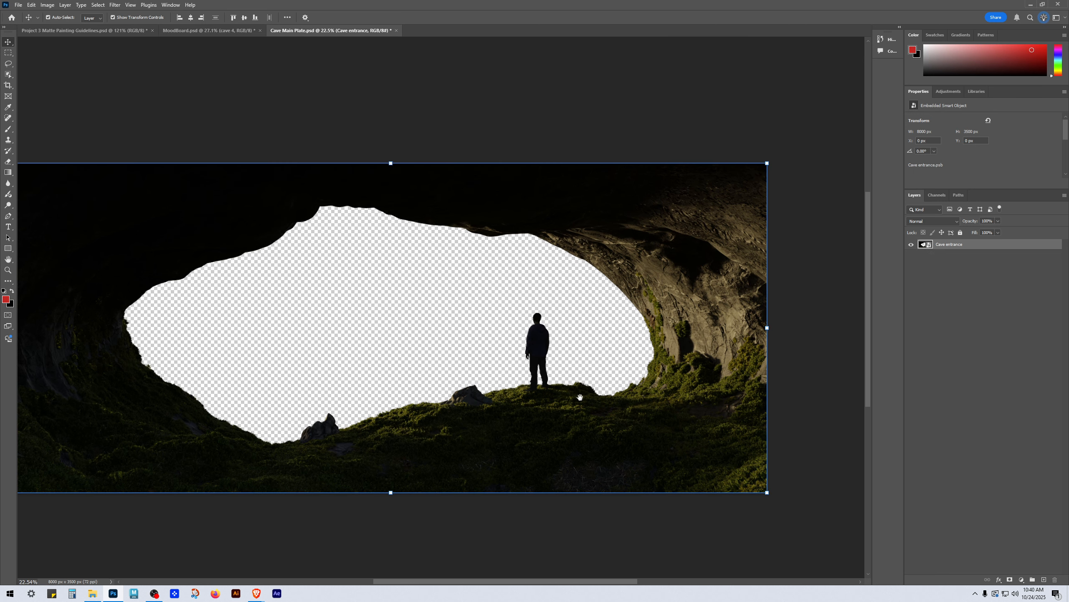
pyautogui.moveTo(577, 396); pyautogui.dragTo(654, 385)
pyautogui.click(993, 402)
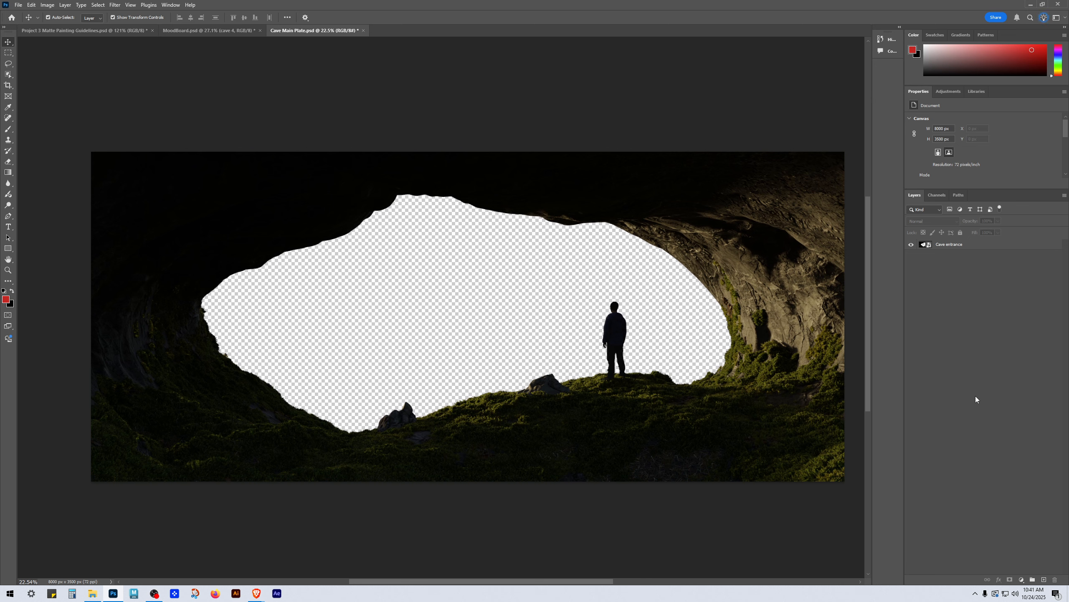
pyautogui.click(953, 245)
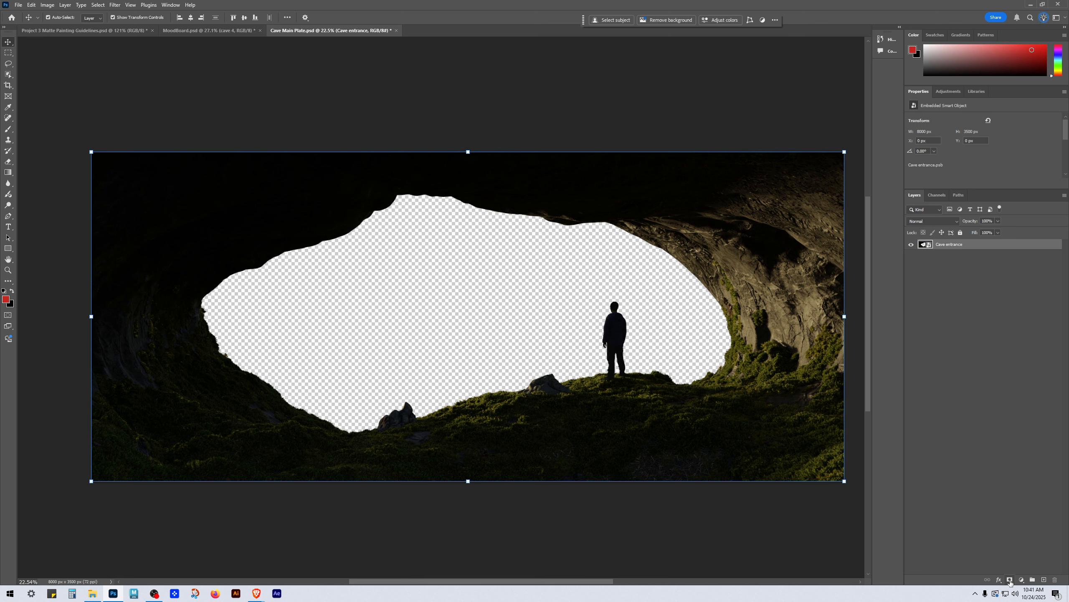
pyautogui.click(1026, 550)
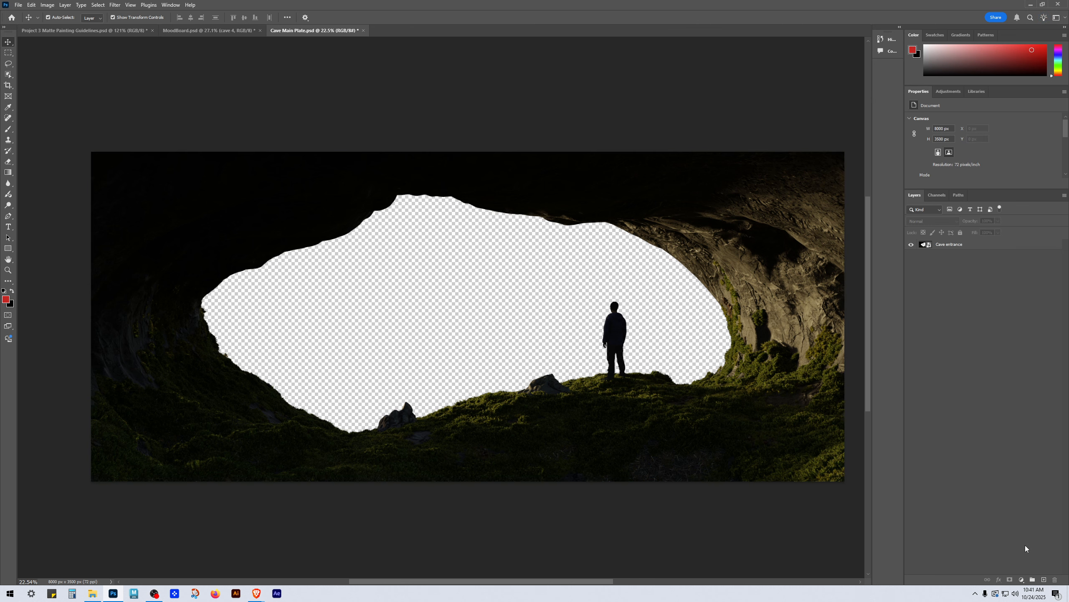
# Step: Add a layer mask to the Cave entrance layer and make the mask active with its full mask properties in view
pyautogui.click(962, 244)
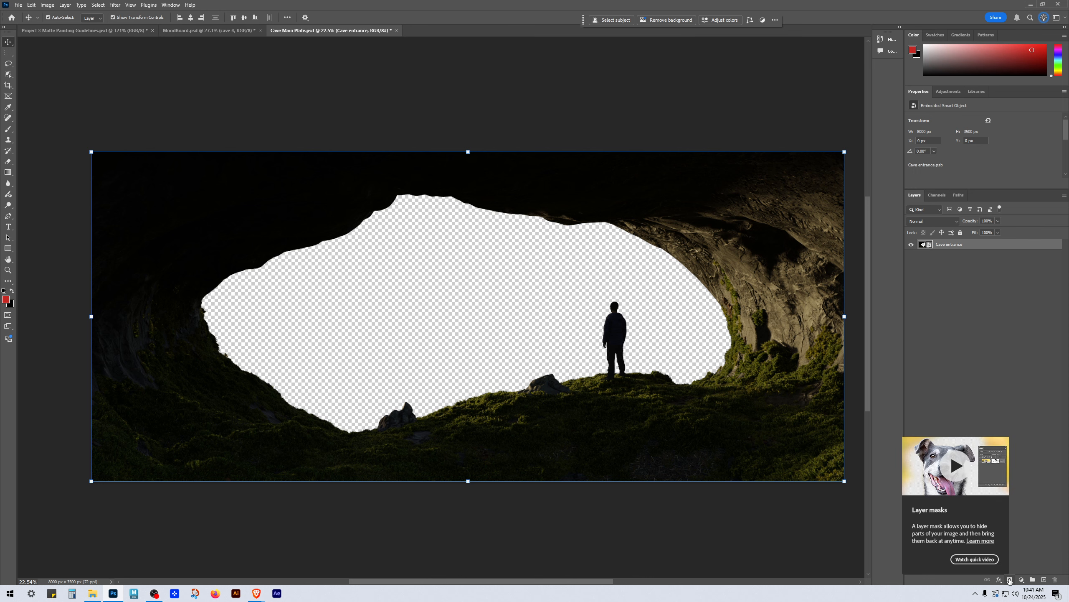
pyautogui.click(1010, 580)
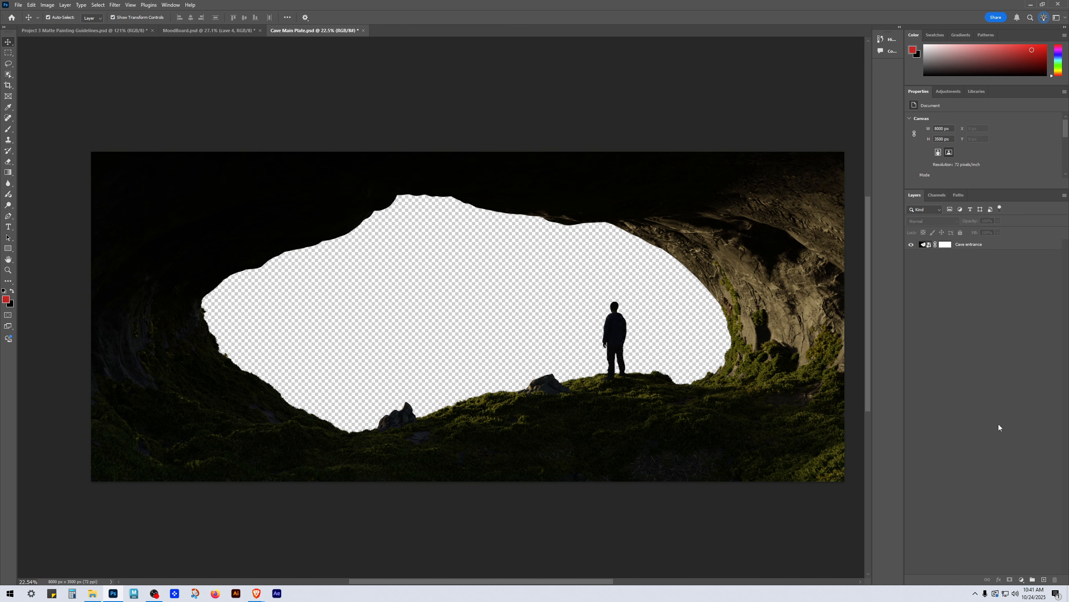
pyautogui.click(946, 247)
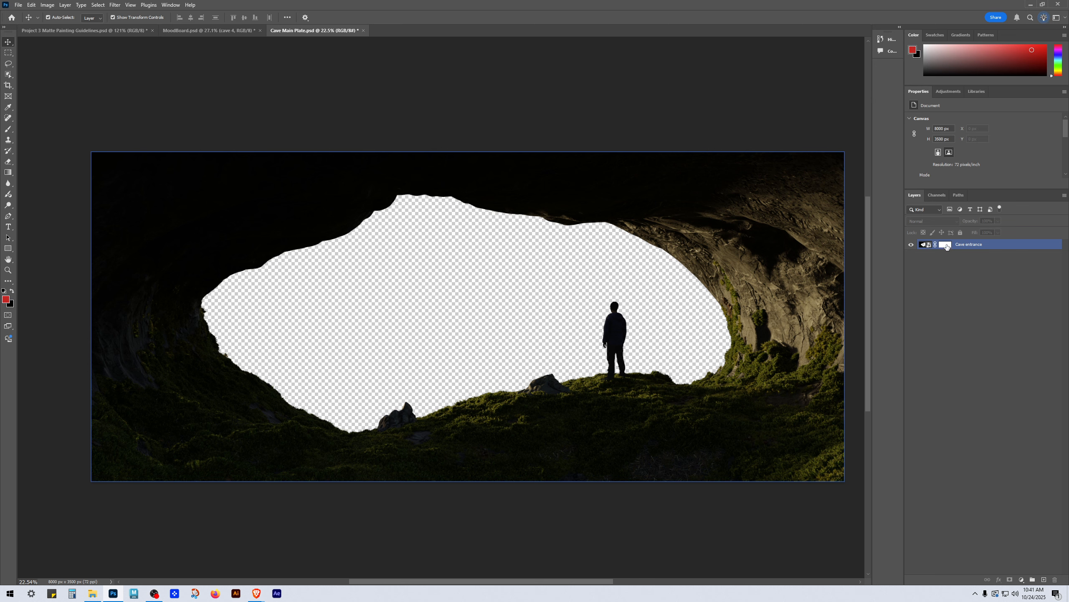
pyautogui.click(946, 247)
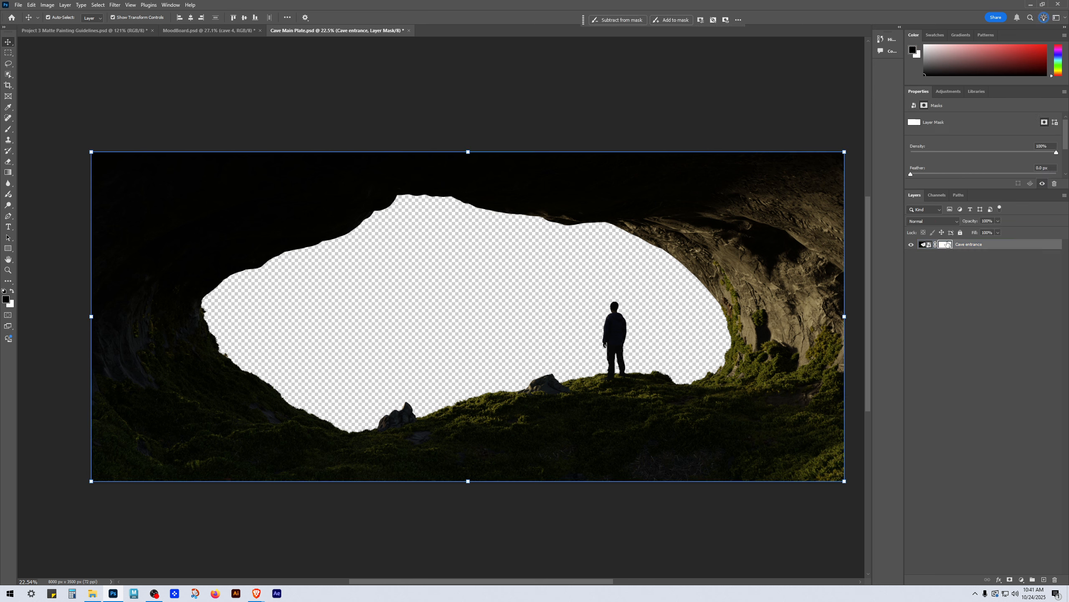
pyautogui.moveTo(960, 190); pyautogui.dragTo(968, 277)
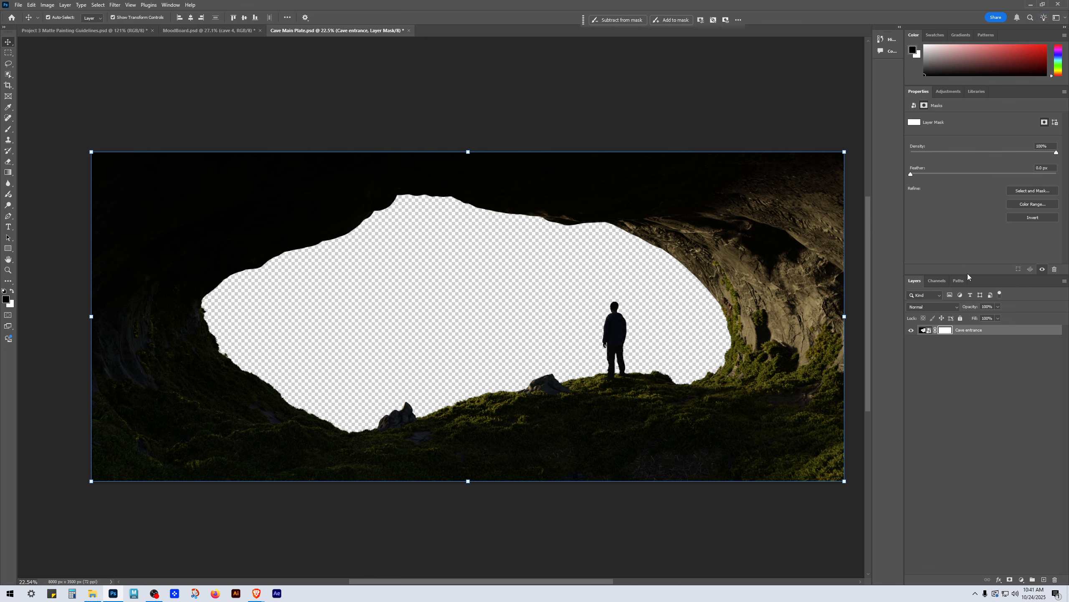
# Step: Set up the Brush tool for the Cave entrance mask with a size of 60 px and 0% hardness
pyautogui.keyDown('alt'); pyautogui.scroll(5, 712, 257); pyautogui.keyUp('alt')
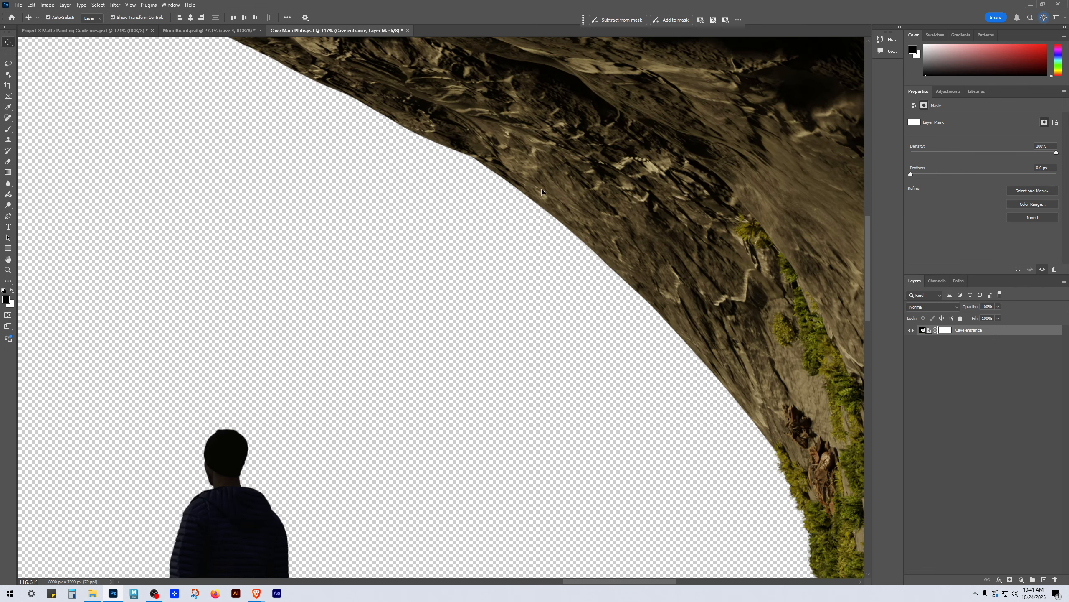
pyautogui.press('b')
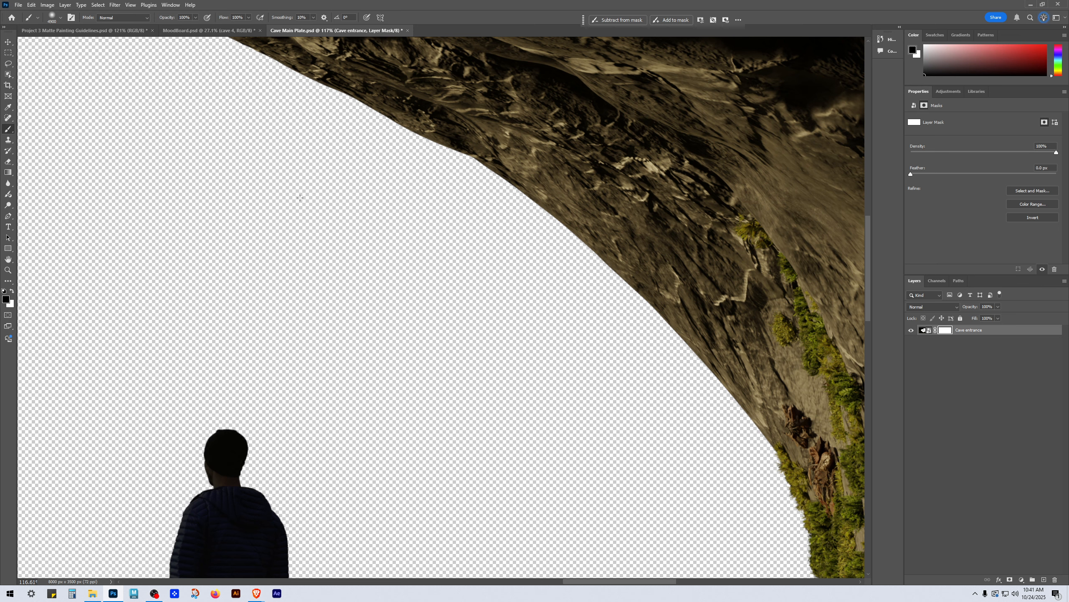
pyautogui.press('[')
pyautogui.press('[')
pyautogui.press('[')
pyautogui.press('[')
pyautogui.press('[')
pyautogui.press('[')
pyautogui.press('[')
pyautogui.press('[')
pyautogui.press('[')
pyautogui.press('[')
pyautogui.press('[')
pyautogui.press('[')
pyautogui.press('[')
pyautogui.press('[')
pyautogui.press('[')
pyautogui.press('[')
pyautogui.press('[')
pyautogui.press('[')
pyautogui.press('[')
pyautogui.press('[')
pyautogui.press('[')
pyautogui.press('[')
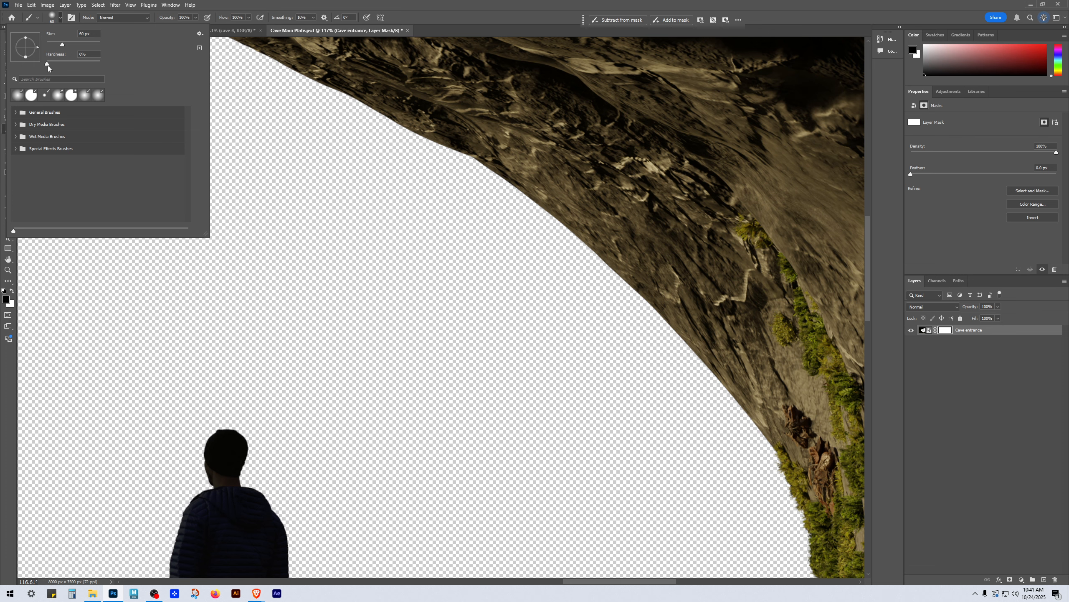
pyautogui.press('Return')
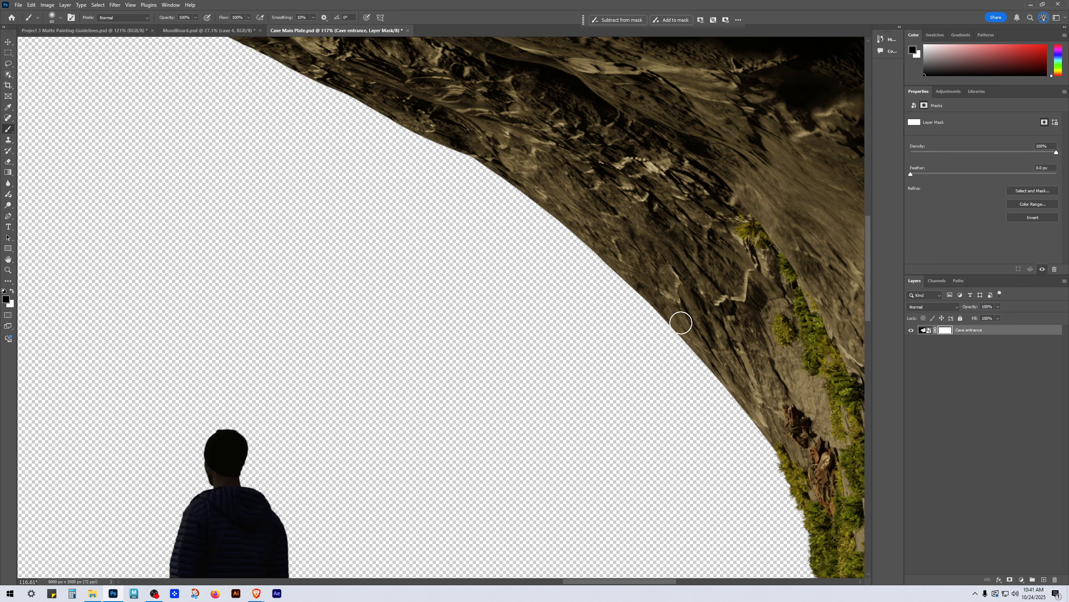
# Step: Examine the rock and moss edges of the cave opening beside the standing figure up close, using a smaller brush as a guide
pyautogui.scroll(1, 669, 338)
pyautogui.moveTo(622, 288); pyautogui.dragTo(510, 297)
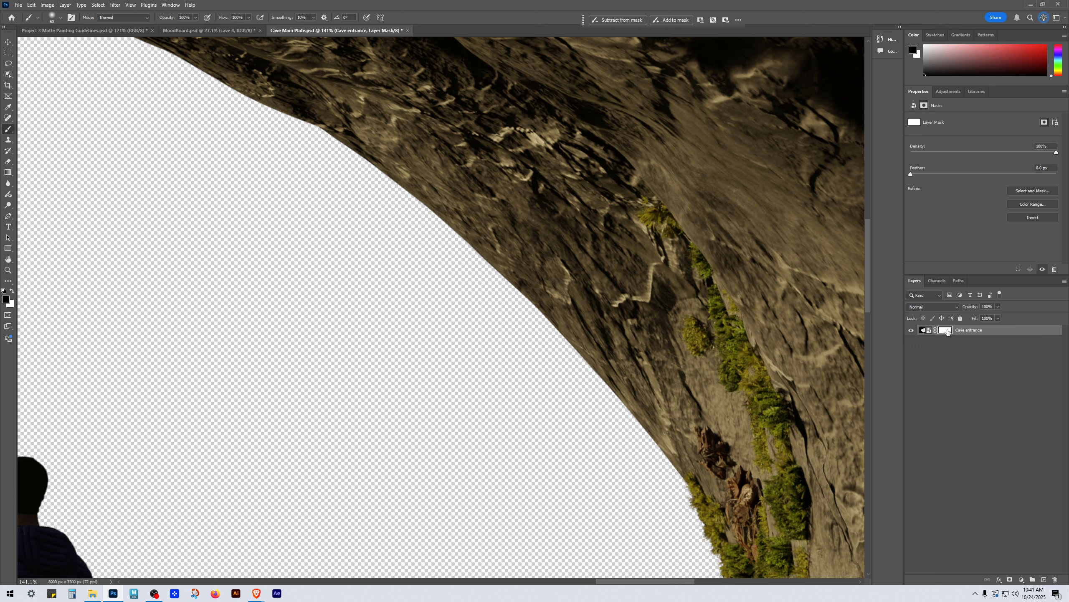
pyautogui.press('[')
pyautogui.press('[')
pyautogui.scroll(-3, 531, 352)
pyautogui.moveTo(603, 378); pyautogui.dragTo(611, 139)
pyautogui.scroll(7, 637, 475)
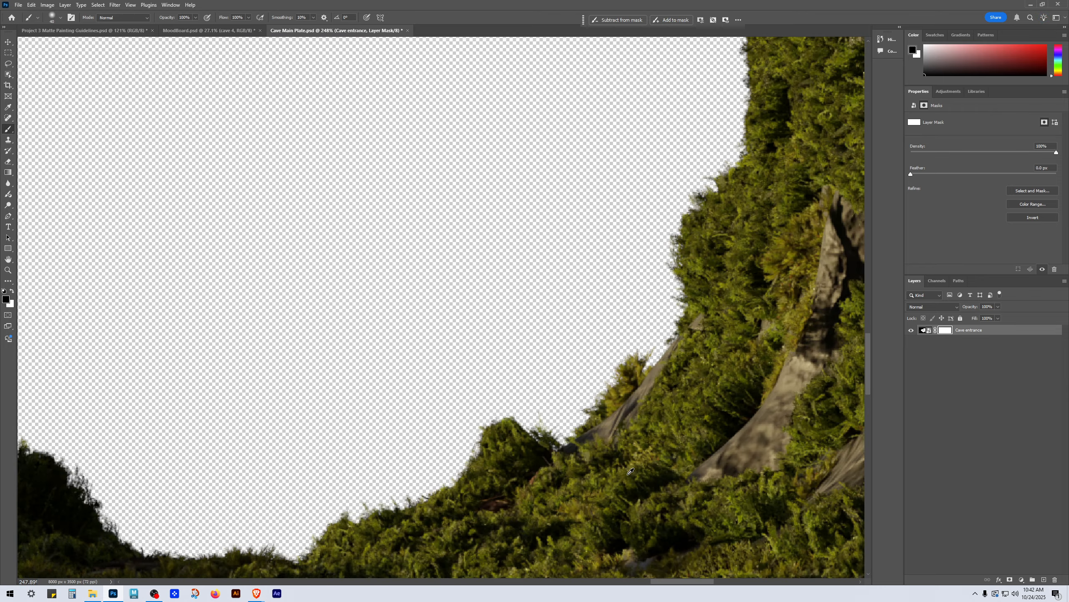
pyautogui.scroll(5, 631, 471)
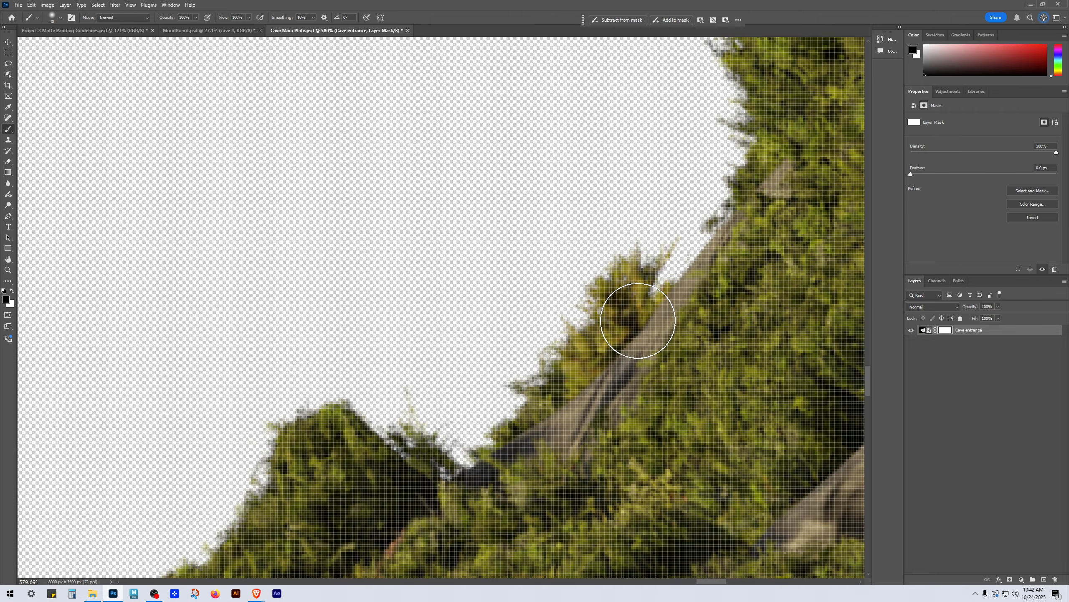
pyautogui.press('v')
pyautogui.scroll(-8, 644, 342)
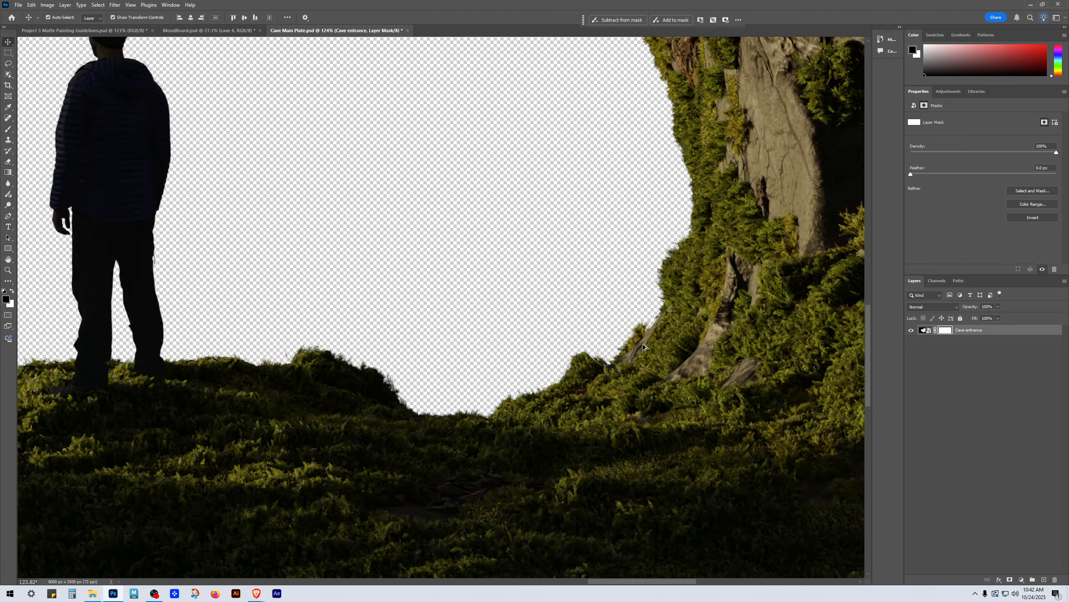
# Step: Look over the whole cave image and make the Cave entrance layer's mask active
pyautogui.scroll(-8, 642, 344)
pyautogui.moveTo(485, 286); pyautogui.dragTo(548, 272)
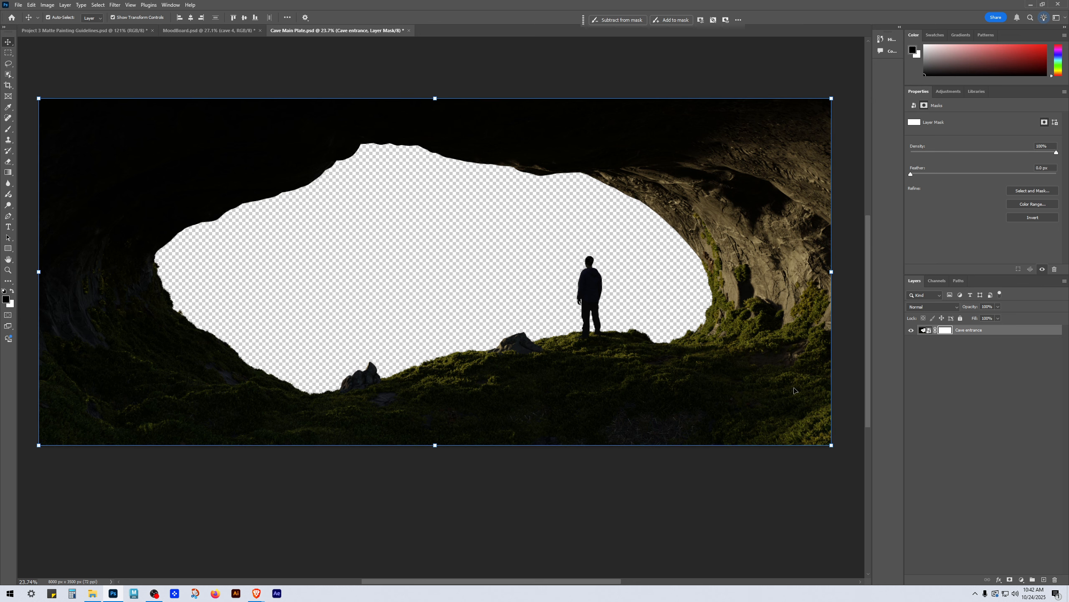
pyautogui.scroll(3, 712, 328)
pyautogui.click(944, 334)
pyautogui.click(945, 332)
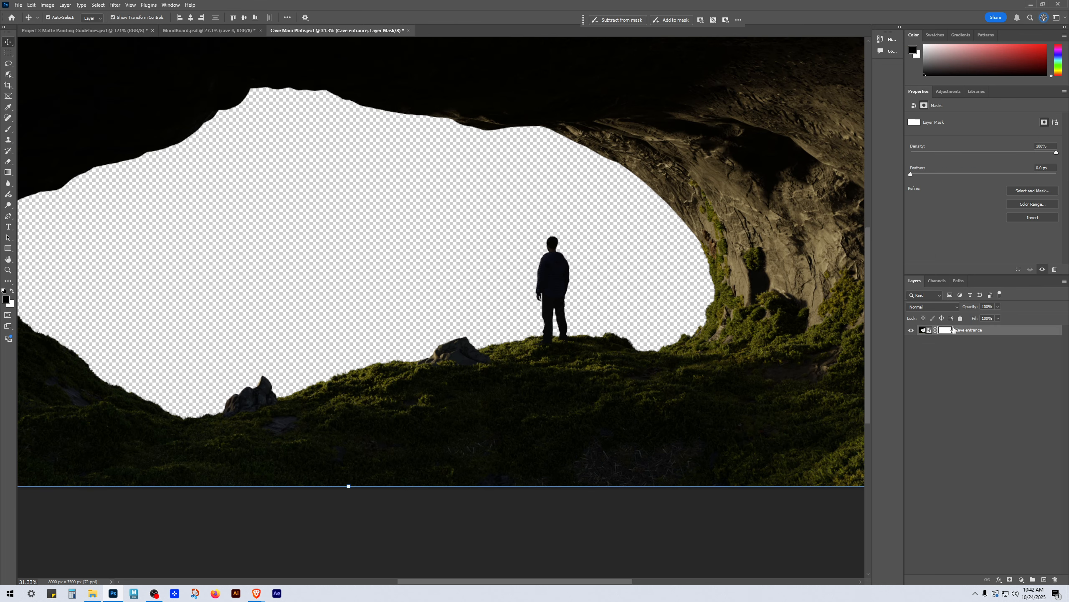
# Step: Load and clear a selection of the Cave entrance layer's pixels, and delete the layer's mask
pyautogui.click(925, 333)
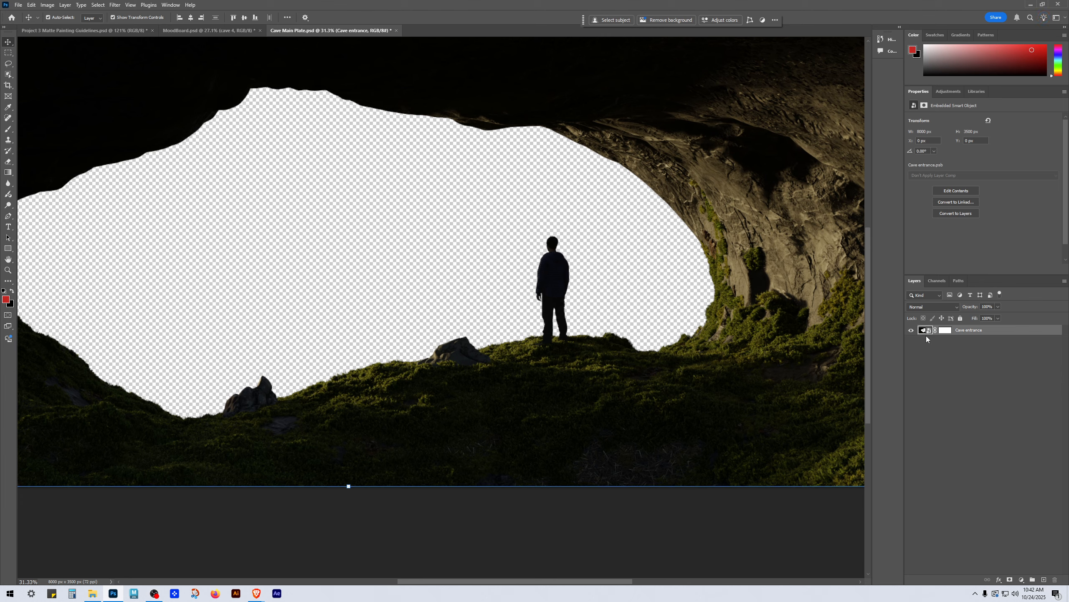
pyautogui.keyDown('ctrl'); pyautogui.click(927, 333); pyautogui.keyUp('ctrl')
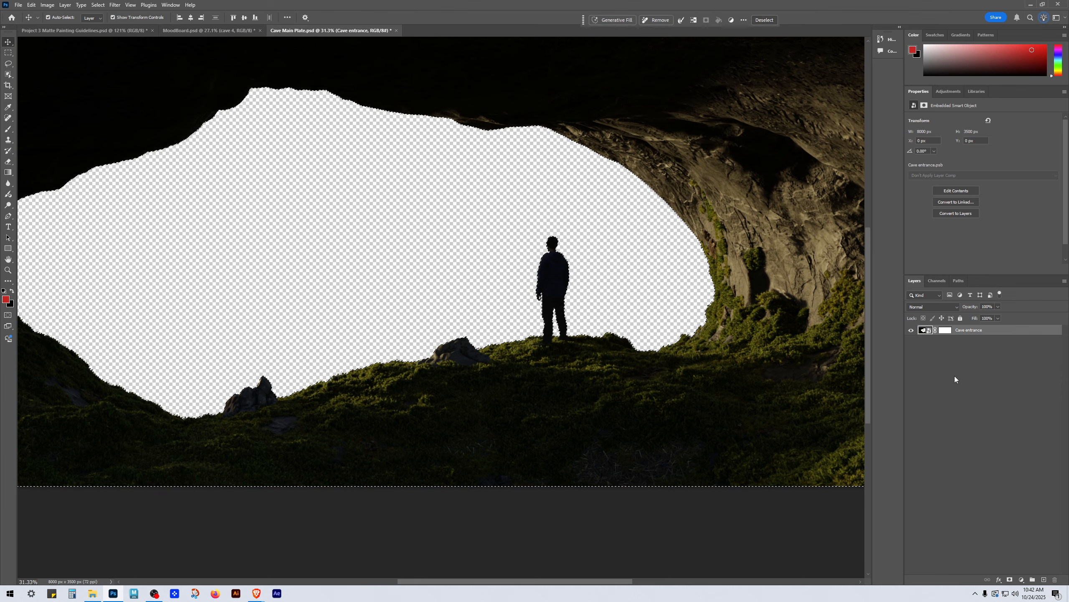
pyautogui.press('m')
pyautogui.hotkey('ctrl', 'd')
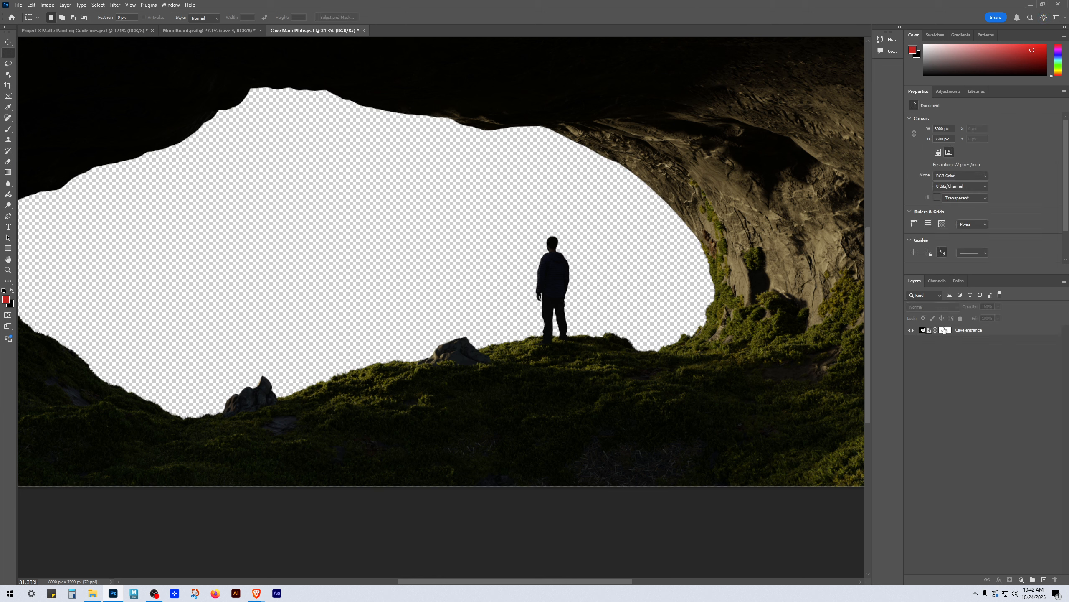
pyautogui.moveTo(945, 330); pyautogui.dragTo(1055, 580)
# Step: Examine the unmasked moss and rock edges of the cave opening up close, ending with the whole image in view
pyautogui.scroll(10, 739, 282)
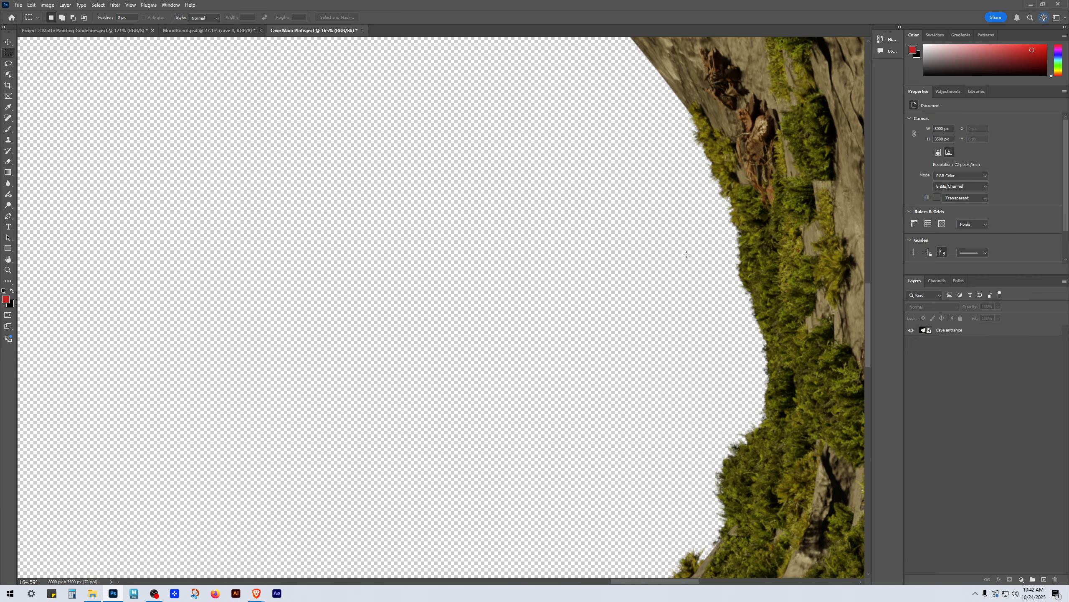
pyautogui.press('v')
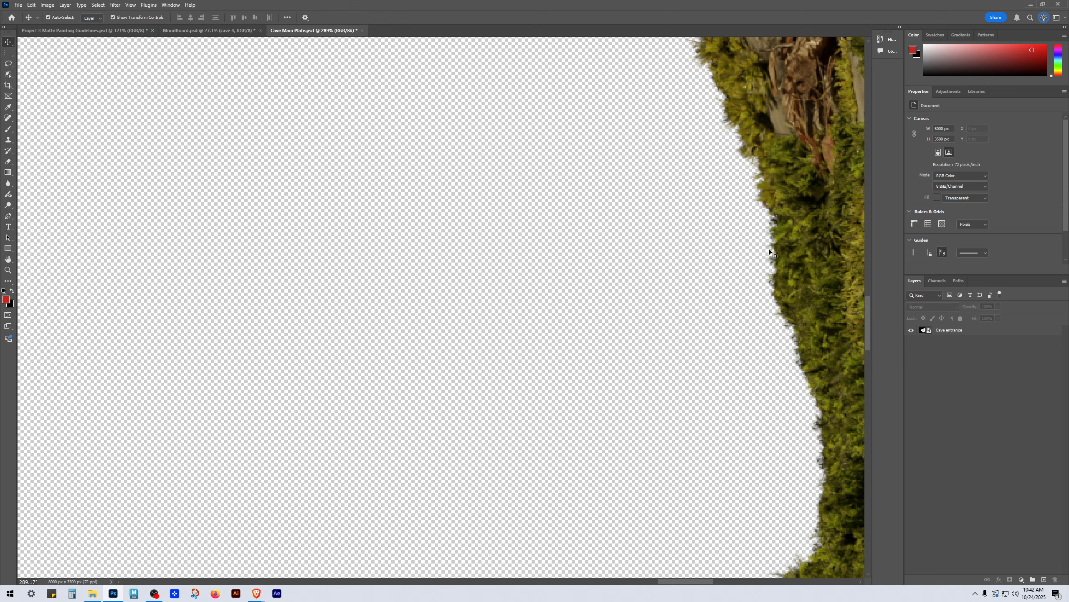
pyautogui.click(773, 253)
pyautogui.scroll(3, 773, 253)
pyautogui.moveTo(719, 321); pyautogui.dragTo(563, 278)
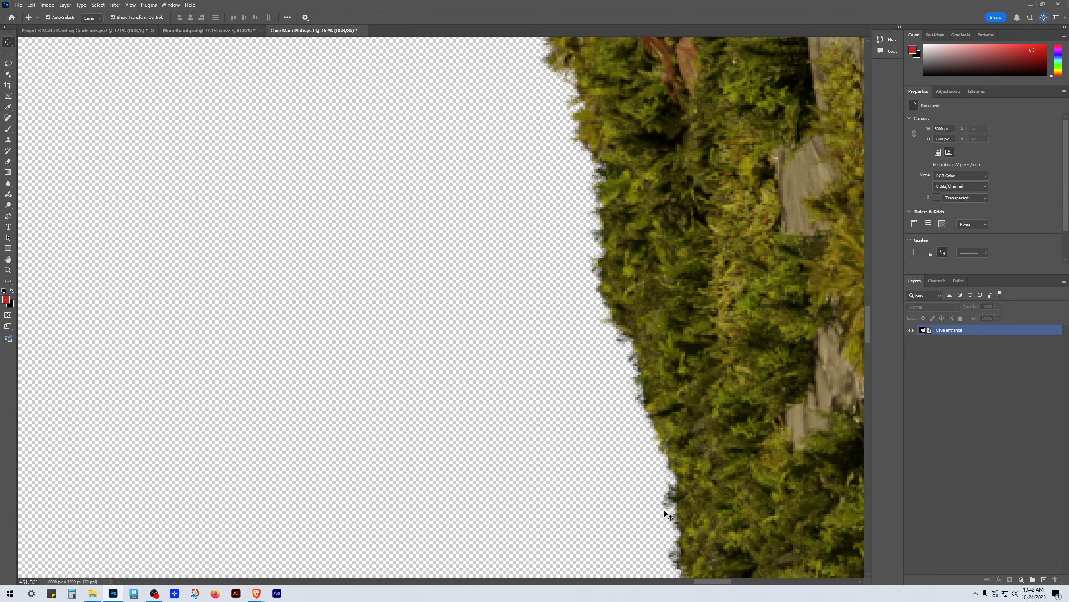
pyautogui.moveTo(665, 515); pyautogui.dragTo(612, 238)
pyautogui.moveTo(567, 464); pyautogui.dragTo(674, 139)
pyautogui.moveTo(590, 476); pyautogui.dragTo(691, 159)
pyautogui.moveTo(324, 418); pyautogui.dragTo(649, 228)
pyautogui.scroll(-10, 649, 227)
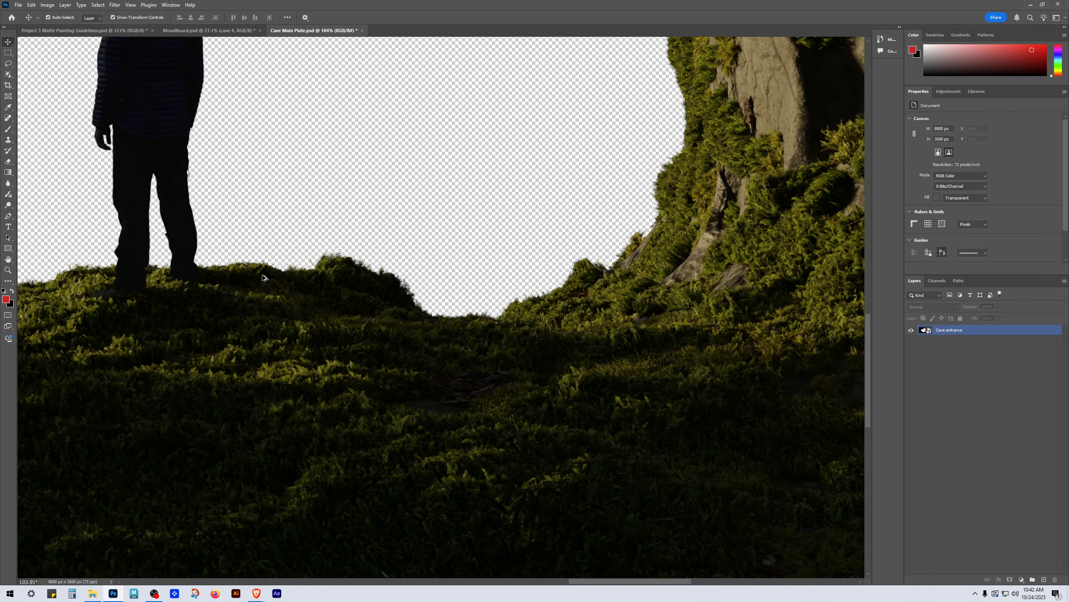
pyautogui.click(83, 266)
pyautogui.scroll(-1, 97, 313)
pyautogui.moveTo(97, 314); pyautogui.dragTo(519, 322)
pyautogui.scroll(-9, 313, 363)
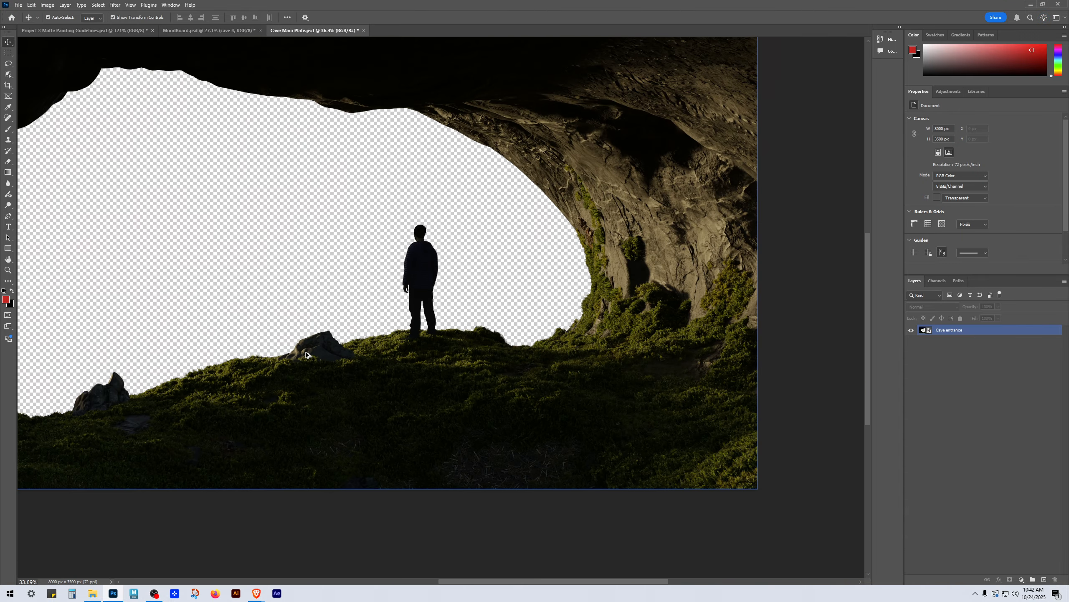
pyautogui.moveTo(215, 236); pyautogui.dragTo(440, 213)
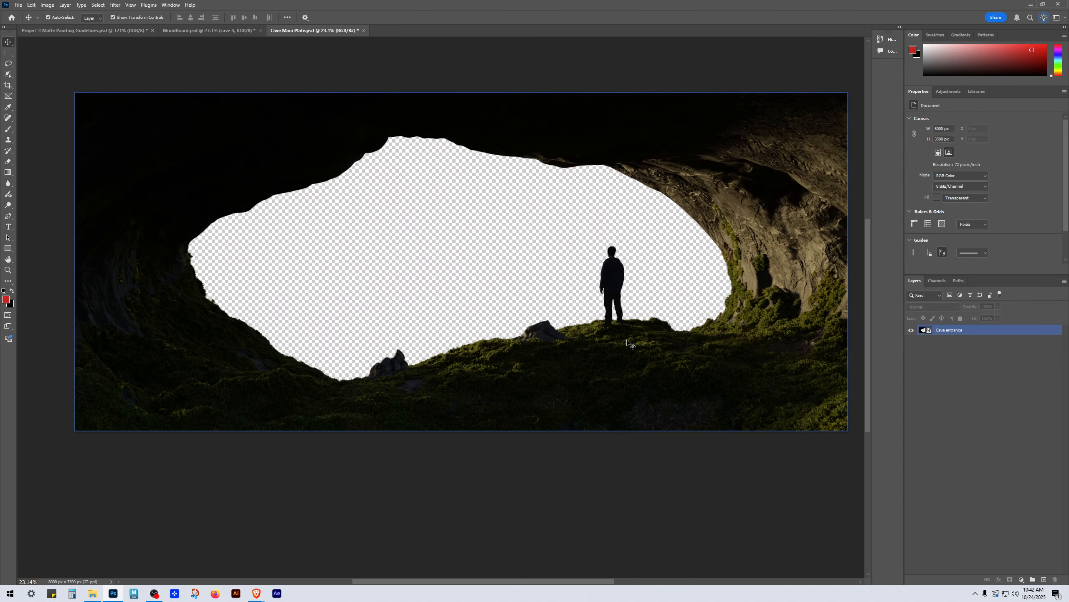
pyautogui.click(538, 309)
pyautogui.click(929, 332)
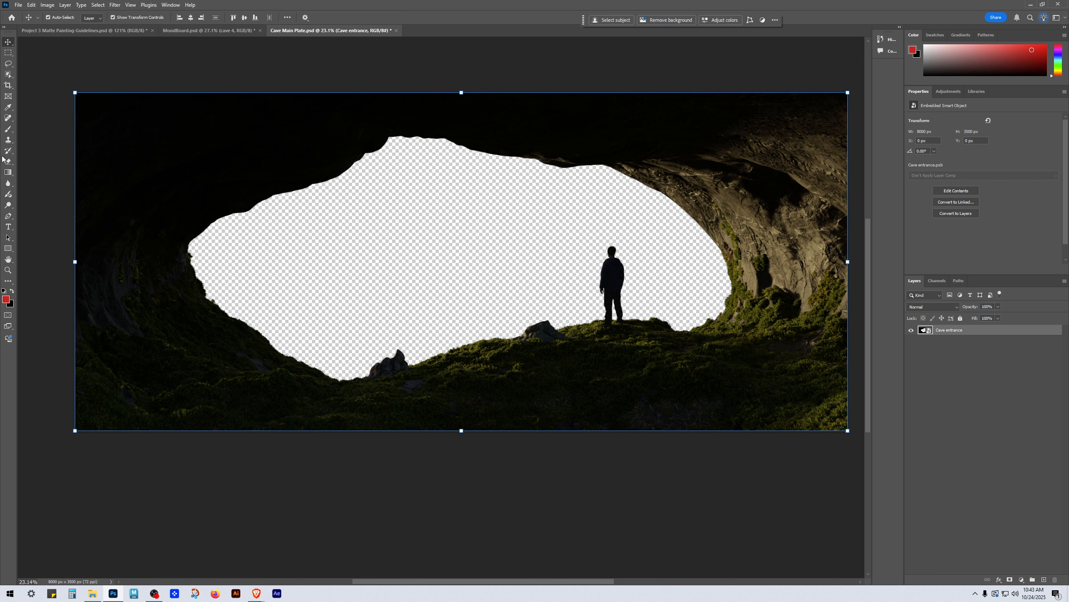
pyautogui.click(8, 76)
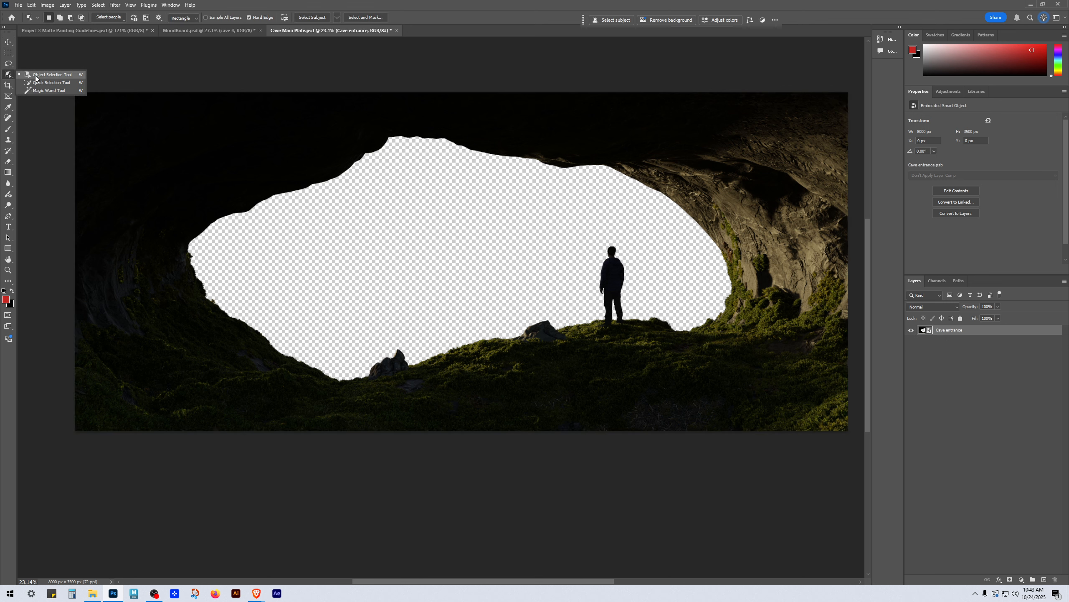
pyautogui.click(7, 78)
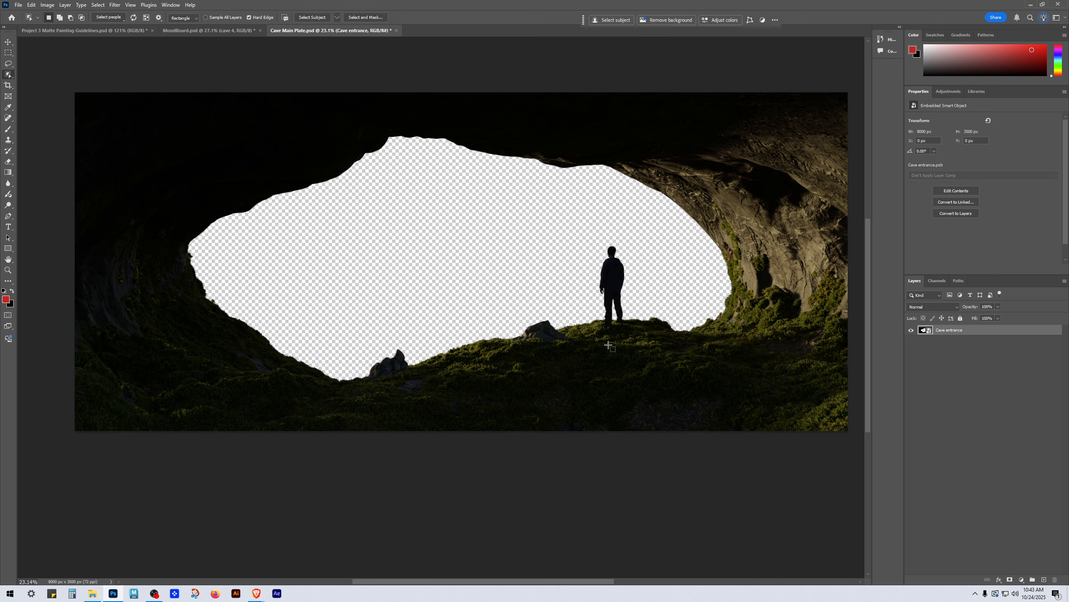
pyautogui.click(8, 43)
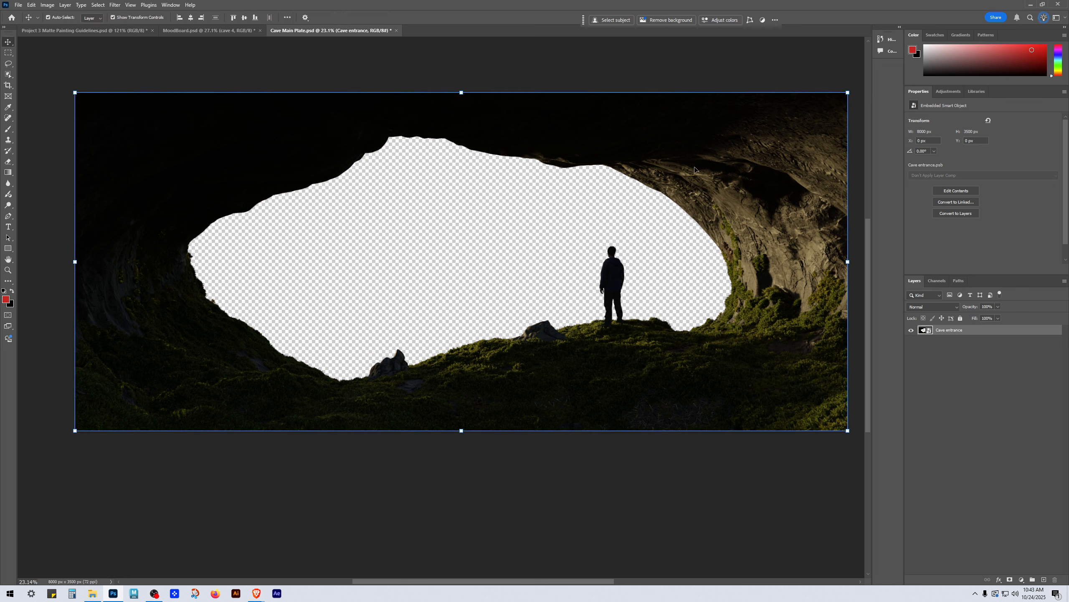
pyautogui.click(530, 232)
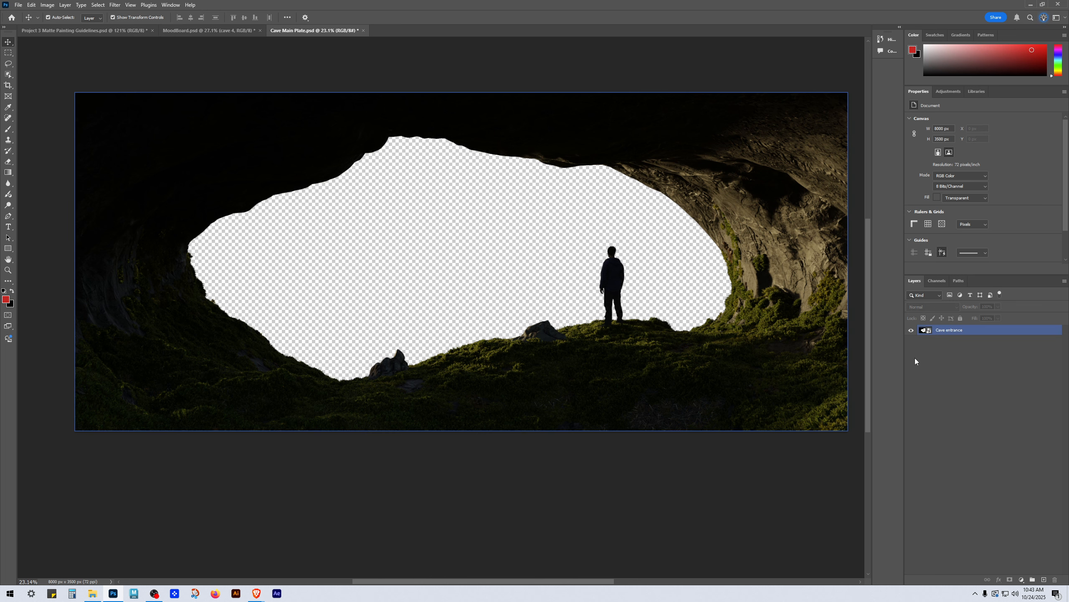
# Step: Load the Cave entrance layer's pixels as a selection and check its outline around the figure and the whole opening
pyautogui.scroll(1, 586, 257)
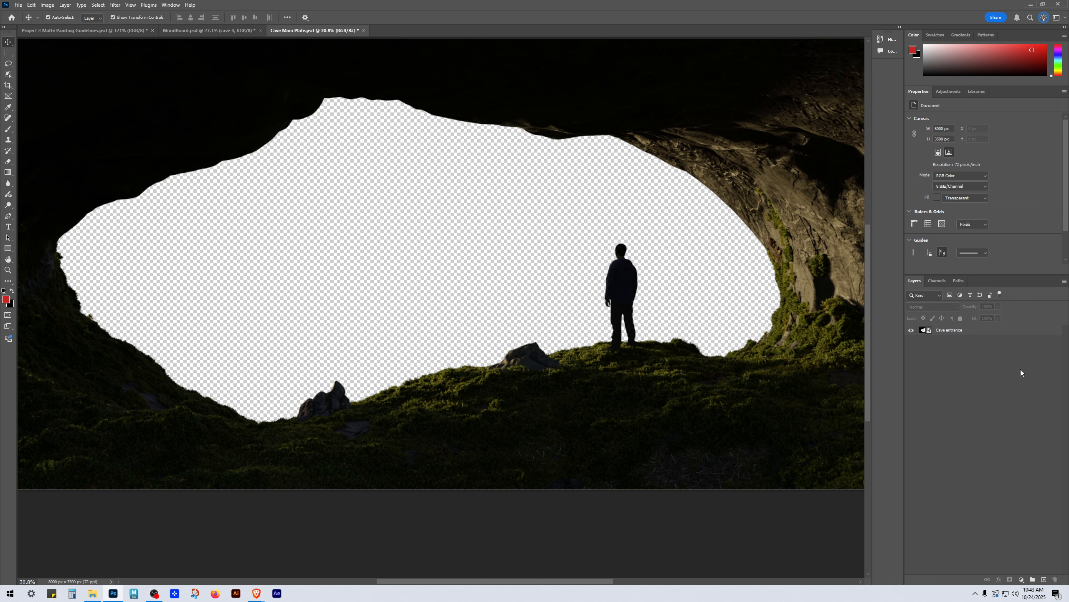
pyautogui.click(983, 332)
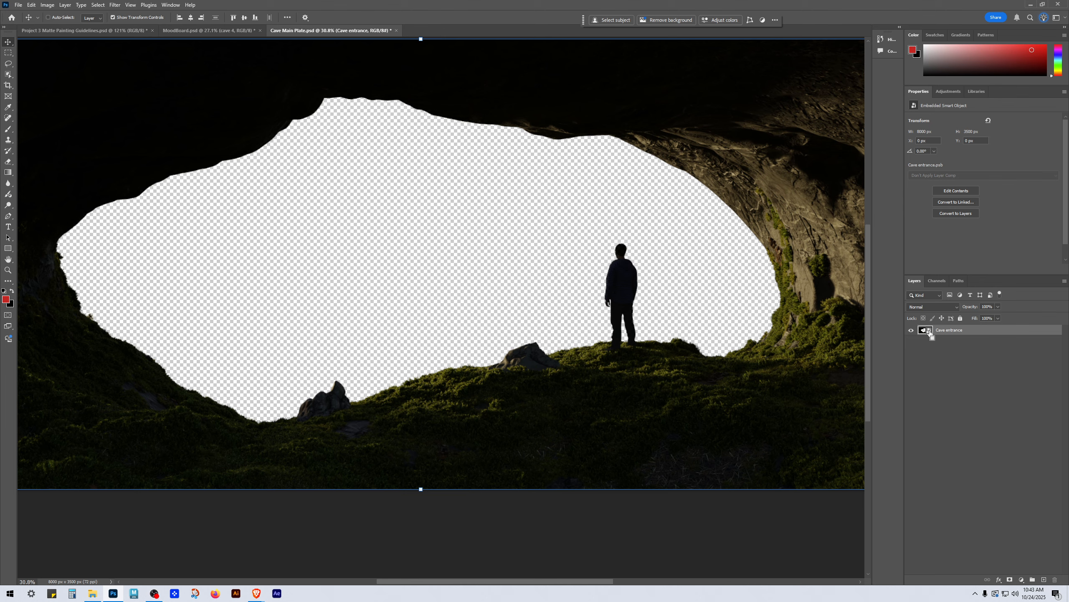
pyautogui.keyDown('ctrl'); pyautogui.click(929, 331); pyautogui.keyUp('ctrl')
pyautogui.scroll(5, 696, 220)
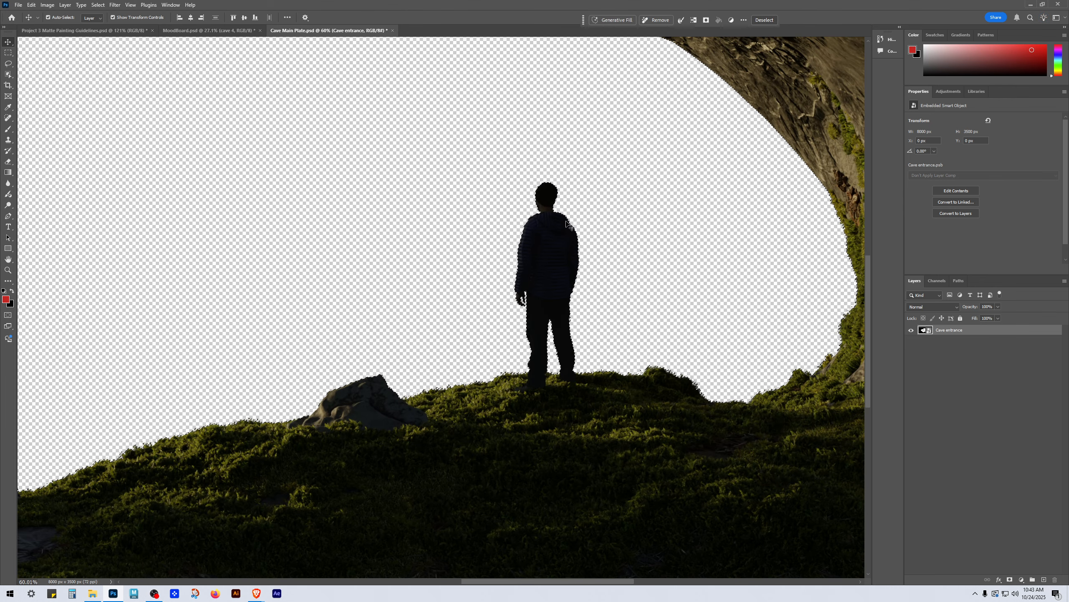
pyautogui.scroll(-3, 518, 304)
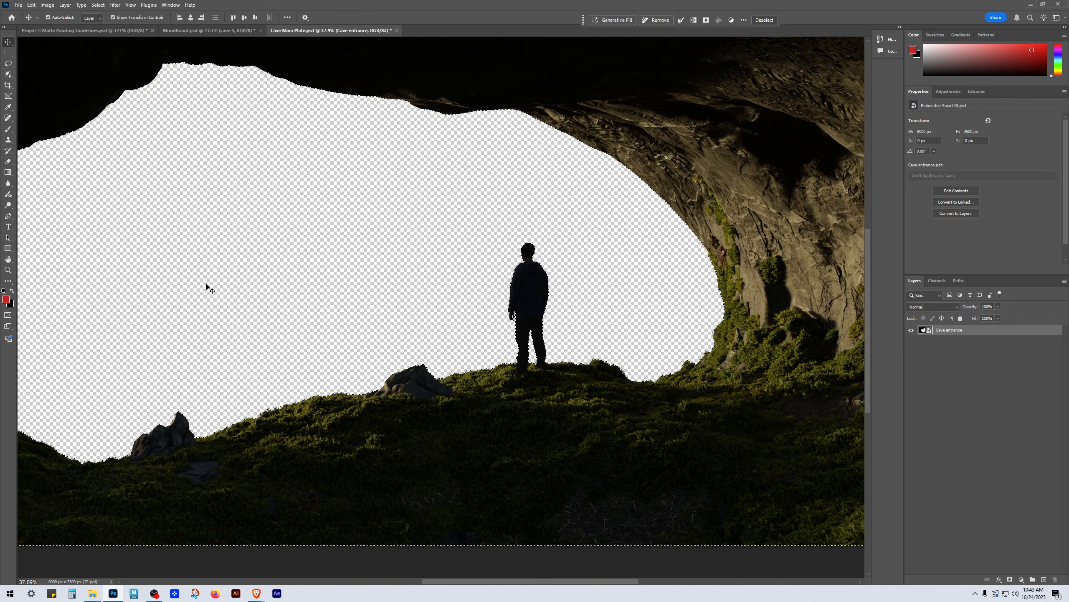
pyautogui.moveTo(208, 288); pyautogui.dragTo(692, 187)
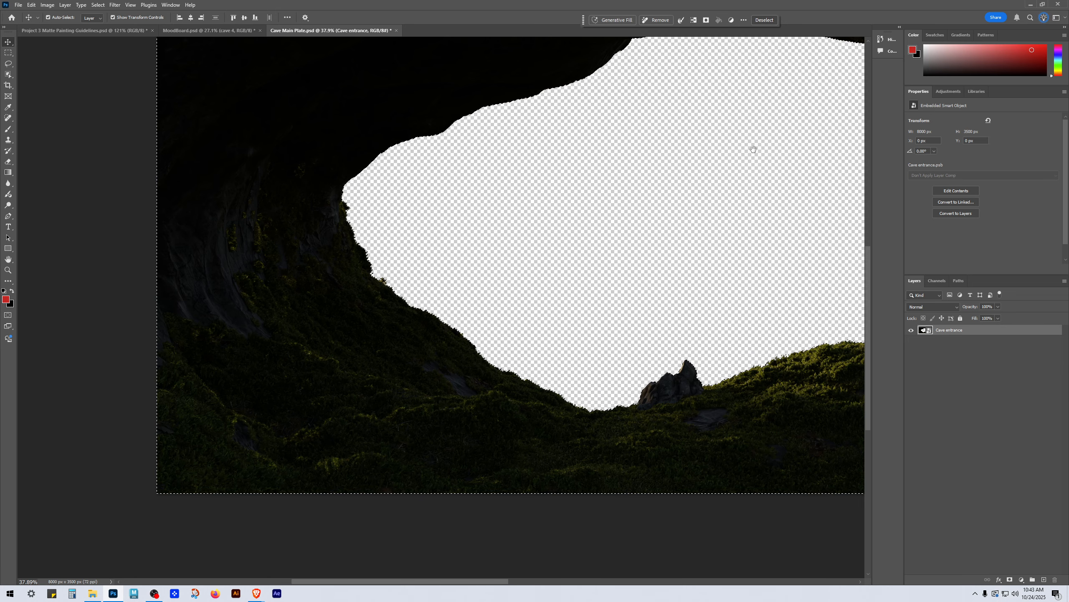
pyautogui.moveTo(754, 149); pyautogui.dragTo(112, 215)
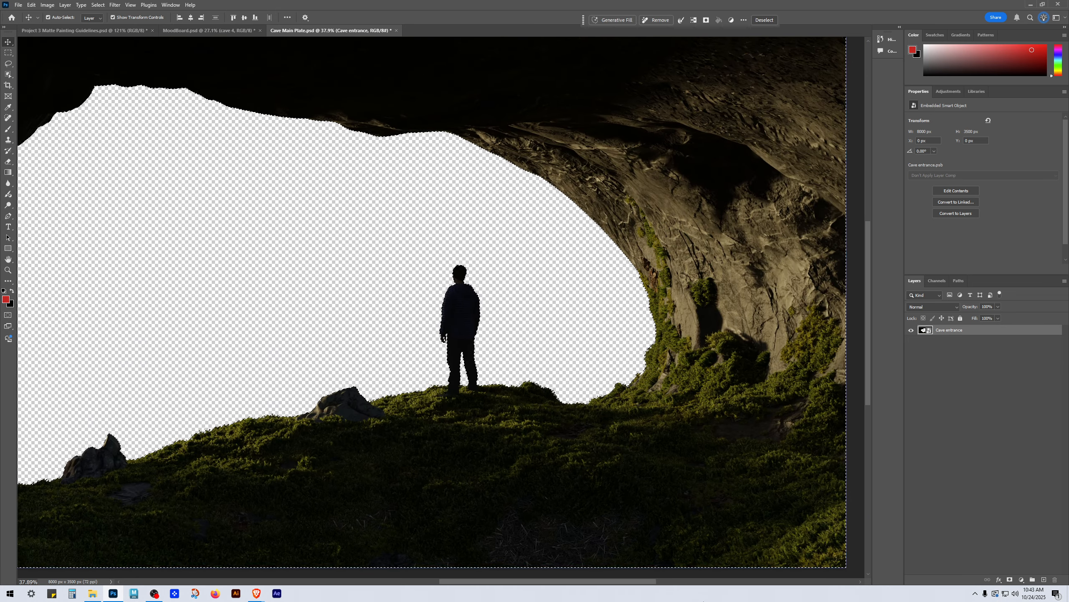
pyautogui.scroll(-1, 616, 295)
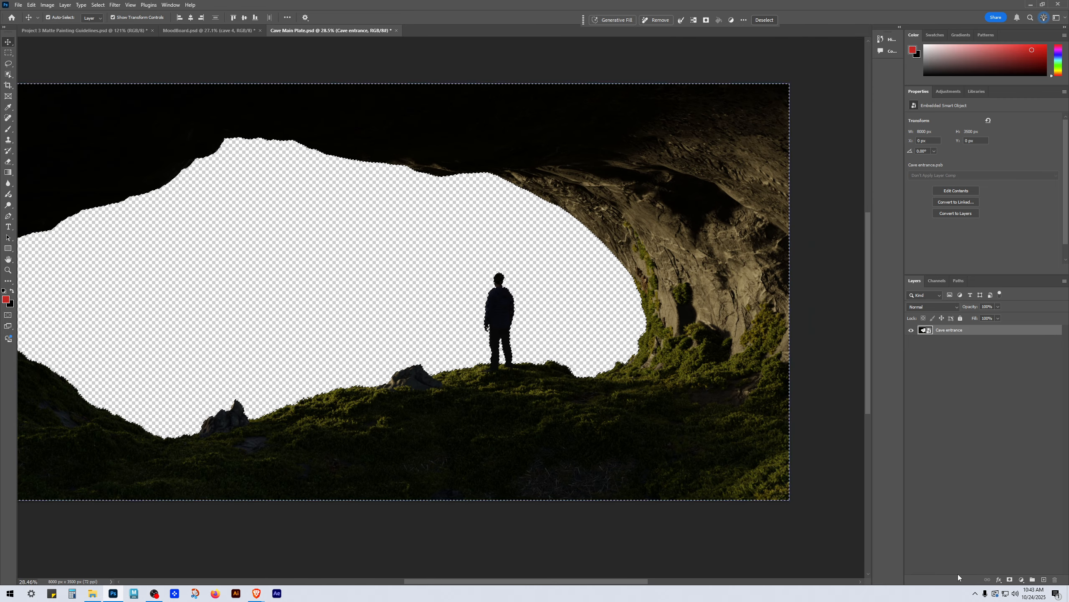
# Step: Add a layer mask to the Cave entrance layer from the selection and set the mask's feather to 4.7 px
pyautogui.click(1010, 581)
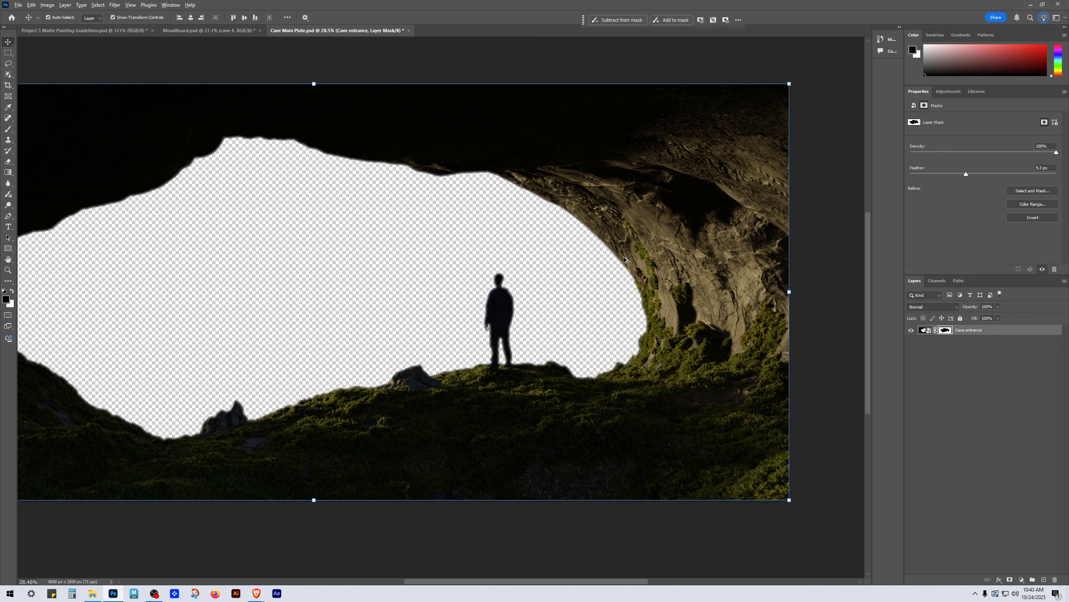
pyautogui.scroll(6, 624, 259)
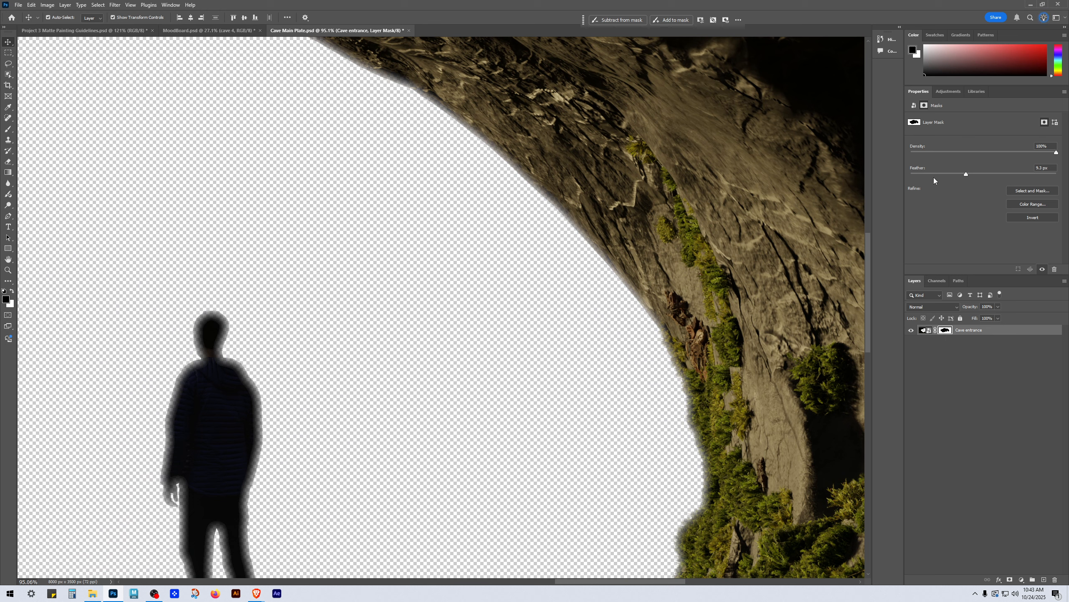
pyautogui.moveTo(935, 174); pyautogui.dragTo(947, 174)
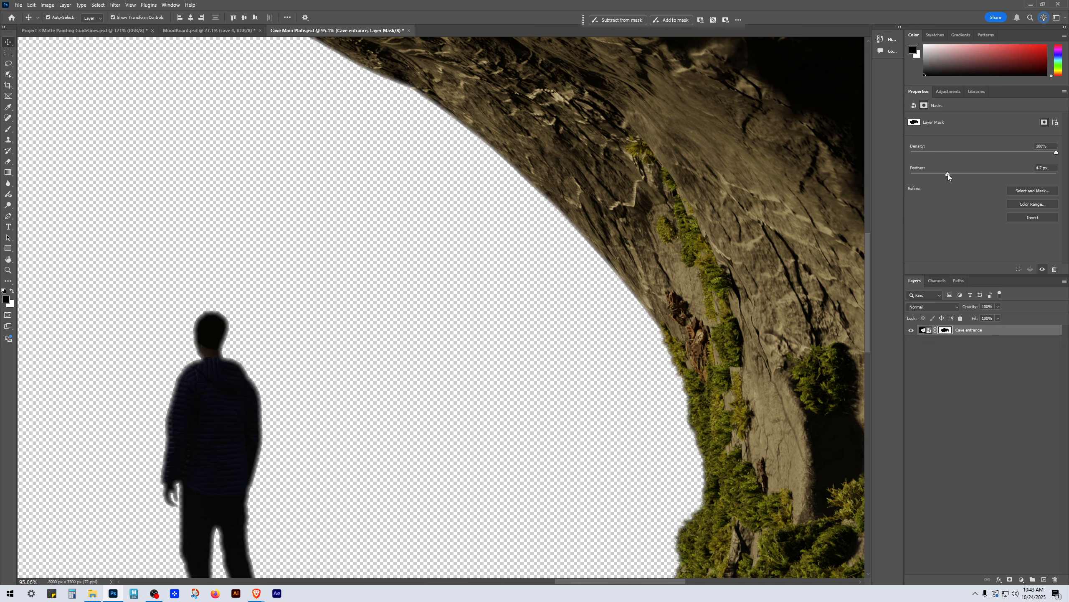
# Step: Examine the feathered mask edges along the cave wall, the mossy ground and the standing figure
pyautogui.scroll(7, 671, 331)
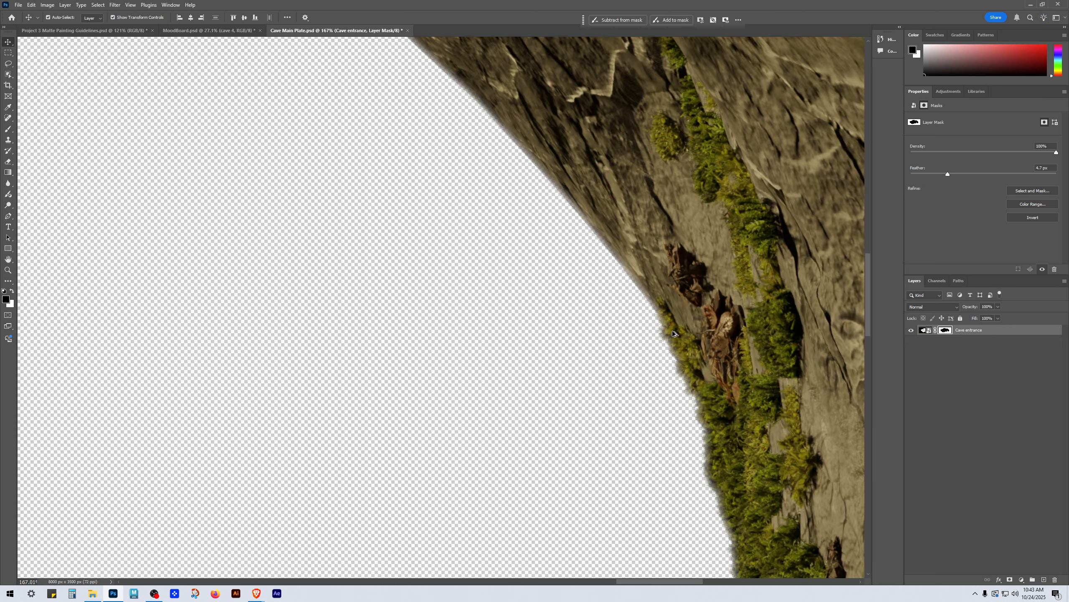
pyautogui.scroll(-6, 657, 333)
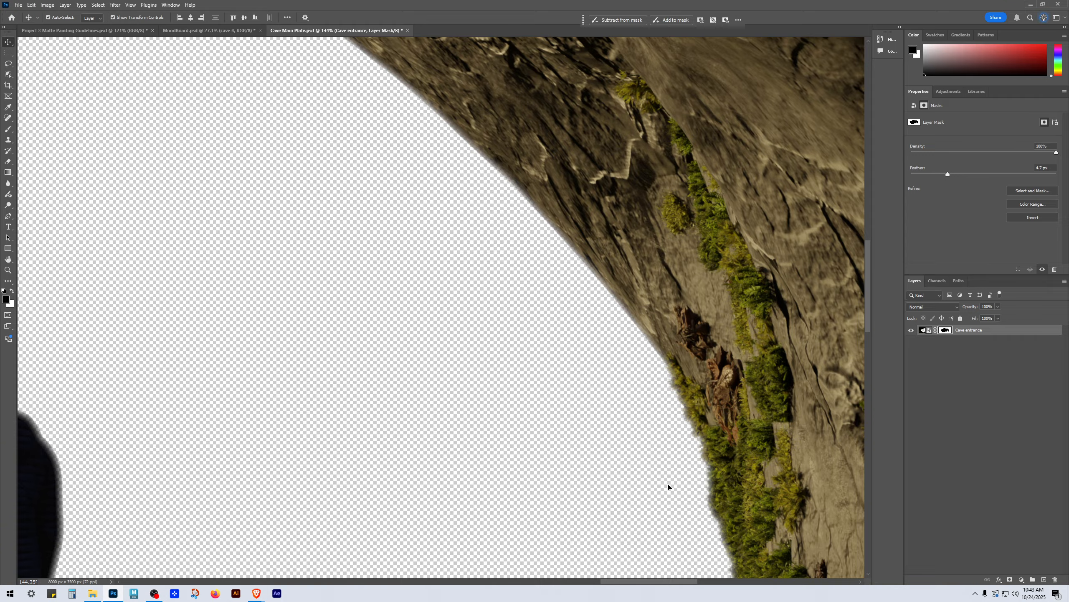
pyautogui.scroll(-2, 649, 333)
pyautogui.scroll(5, 319, 341)
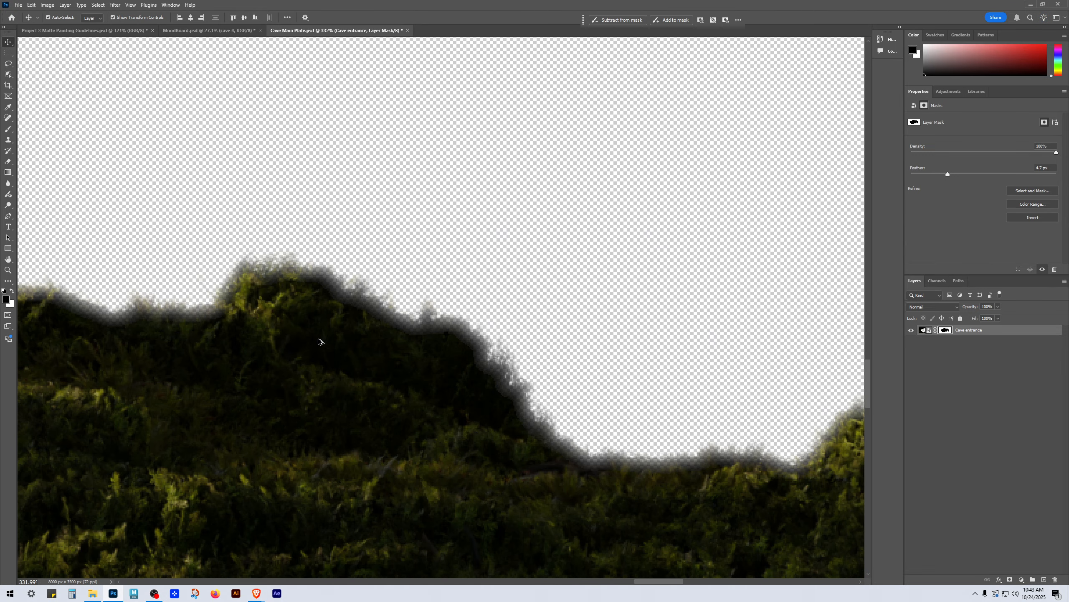
pyautogui.scroll(-5, 572, 506)
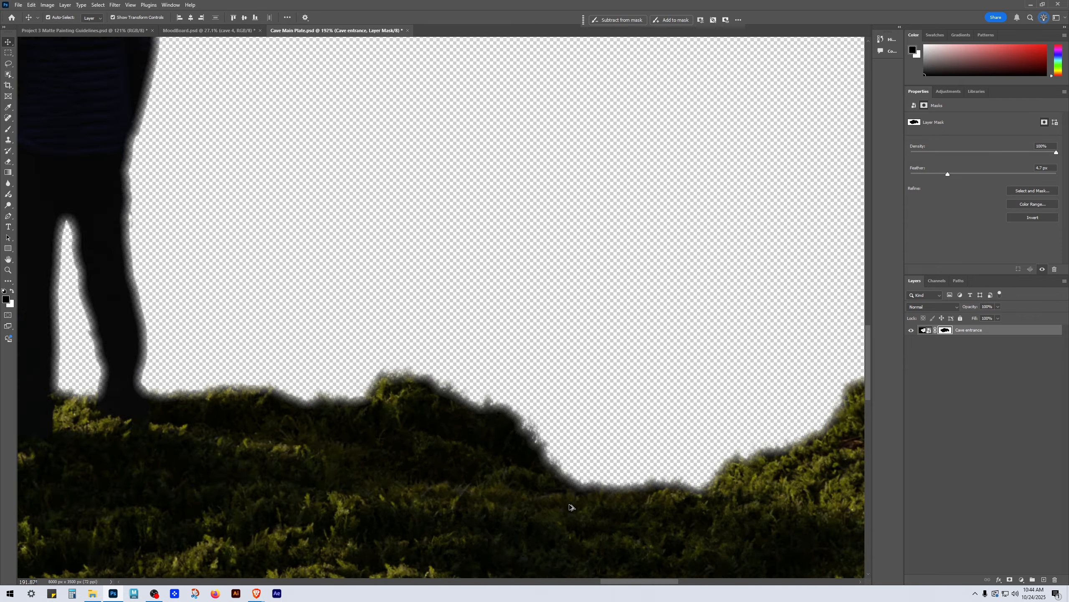
pyautogui.scroll(-4, 556, 503)
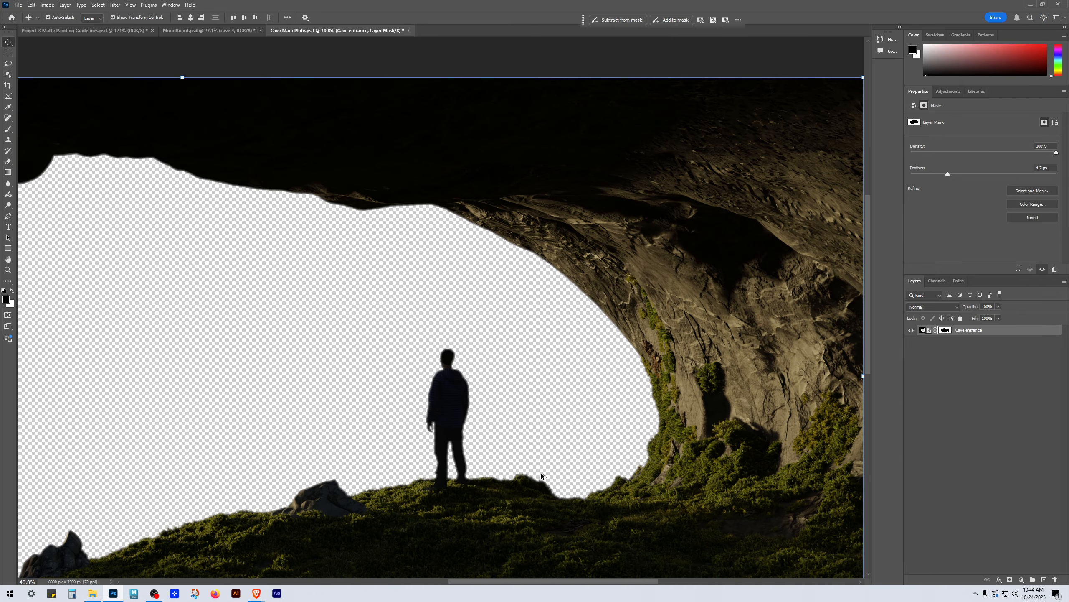
pyautogui.scroll(2, 494, 398)
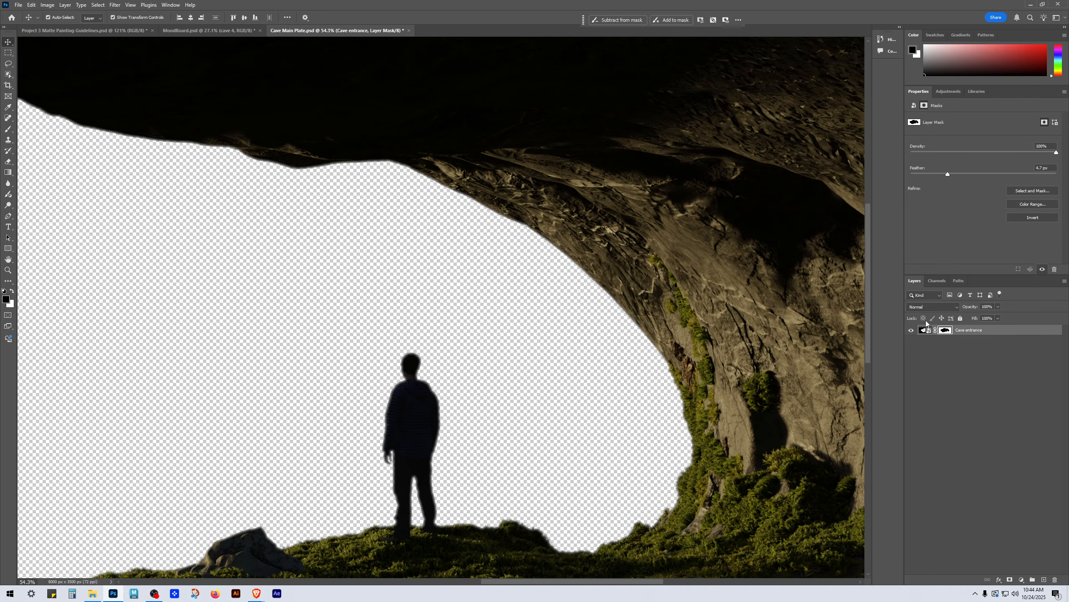
# Step: Undo the feathered layer mask on the Cave entrance layer, going back to the active selection of its pixels
pyautogui.click(1019, 527)
pyautogui.hotkey('ctrl', 'z')
pyautogui.hotkey('ctrl', 'z')
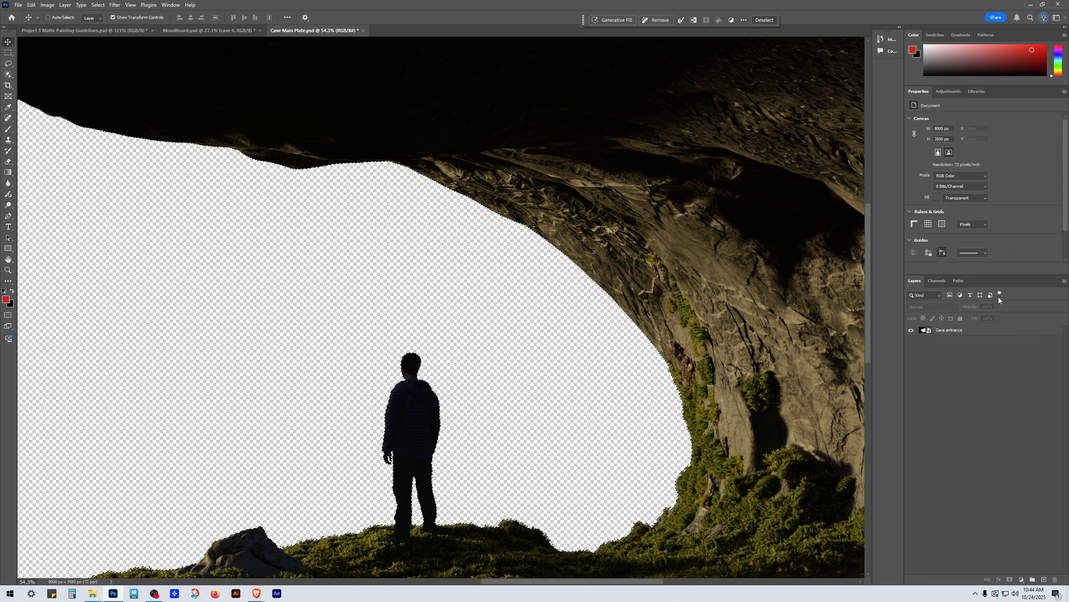
pyautogui.hotkey('ctrl', 'shift', 'z')
pyautogui.hotkey('ctrl', 'shift', 'z')
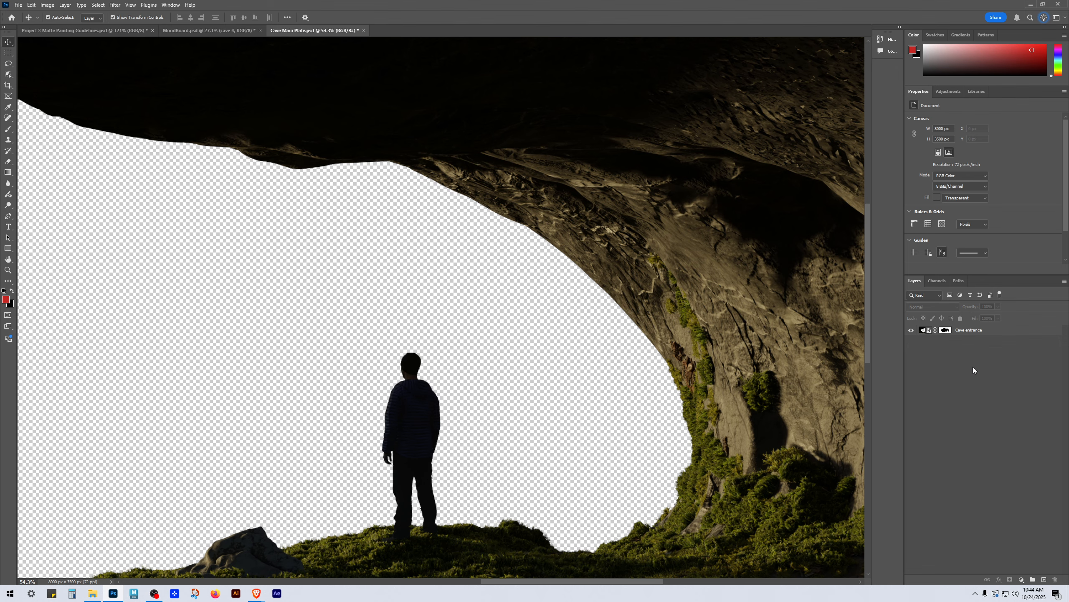
pyautogui.hotkey('ctrl', 'z')
pyautogui.click(928, 332)
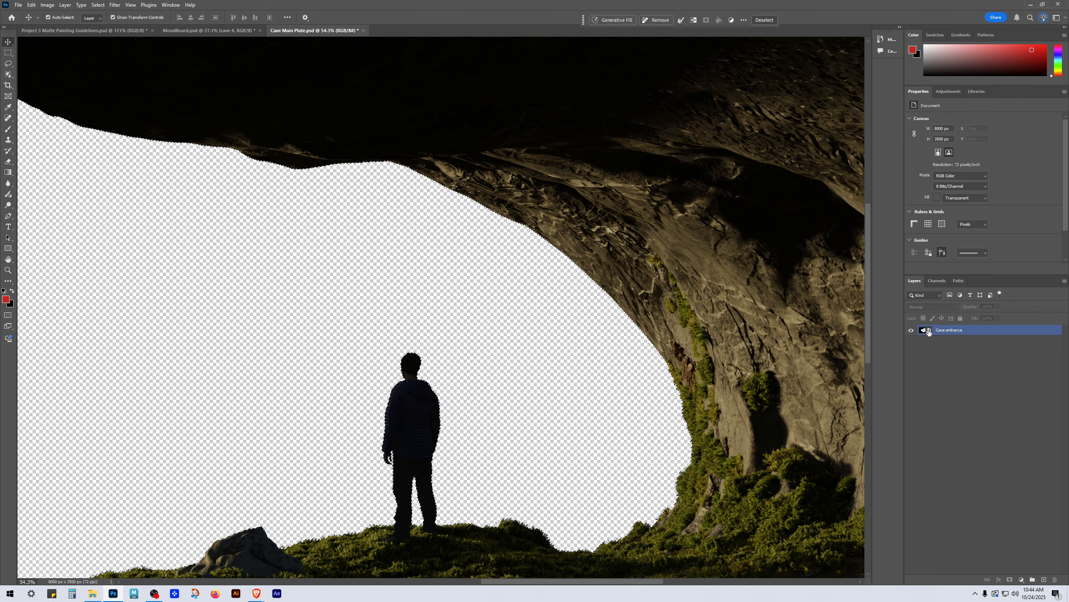
# Step: Clear the active selection around the cave opening with the whole plate in view
pyautogui.click(561, 444)
pyautogui.keyDown('alt'); pyautogui.scroll(-3, 411, 422); pyautogui.keyUp('alt')
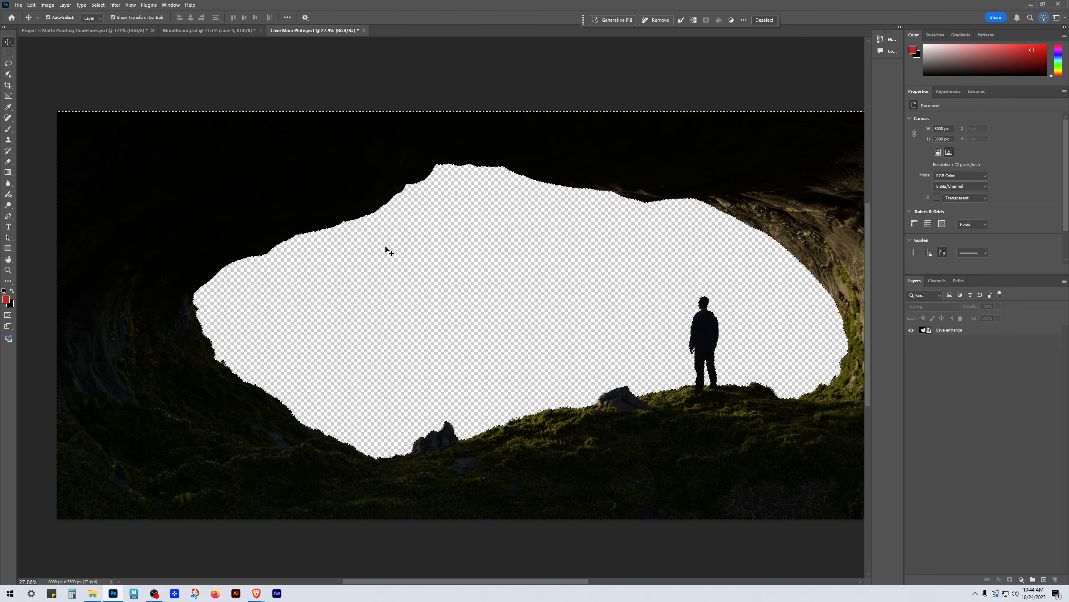
pyautogui.press('m')
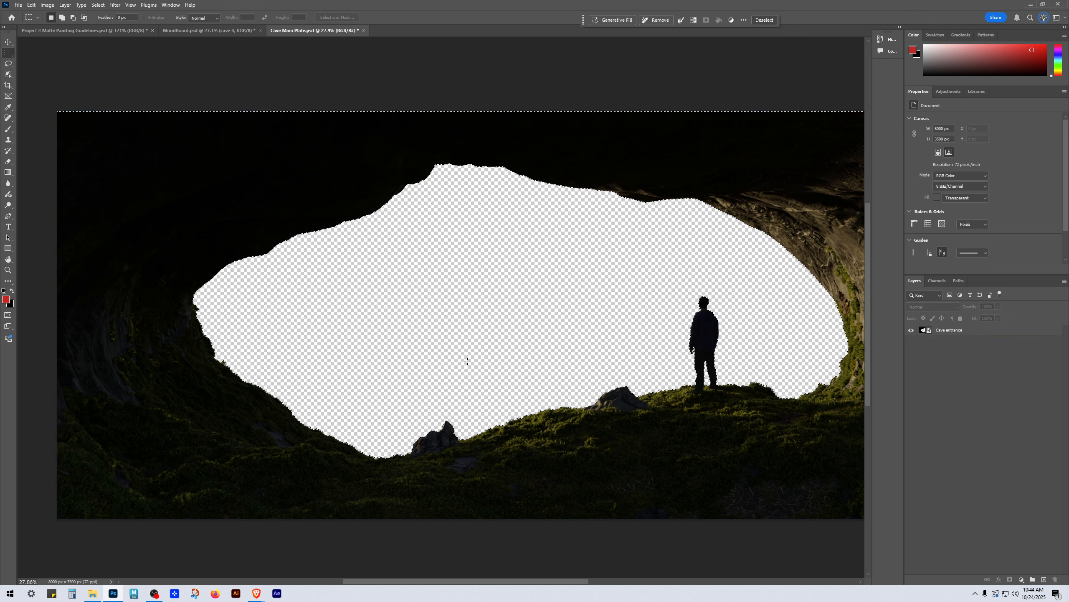
pyautogui.click(467, 361)
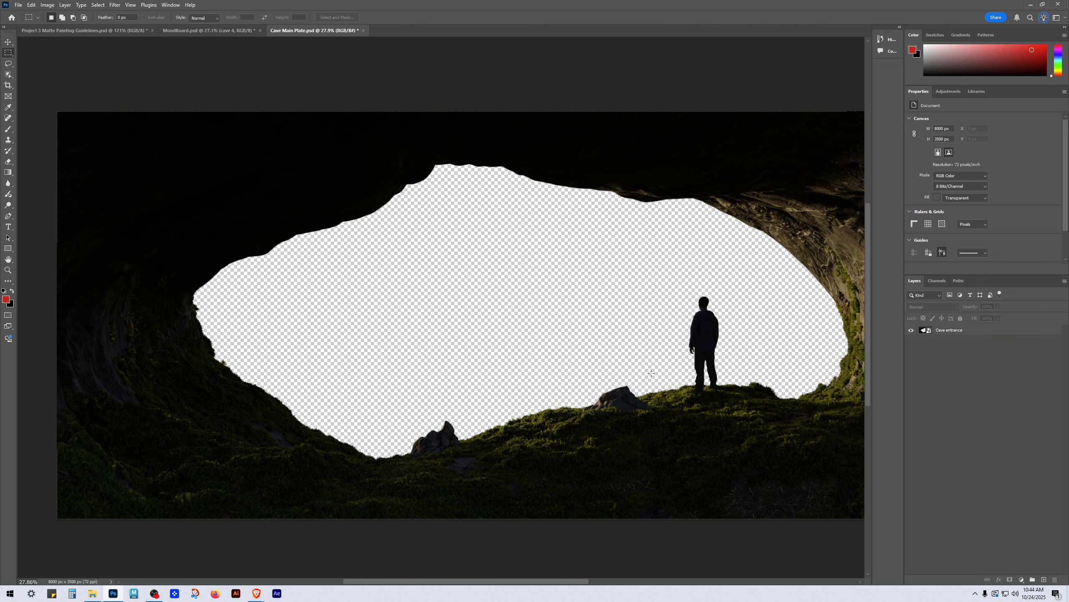
# Step: Load the Cave entrance layer's pixels as a selection again
pyautogui.click(928, 336)
pyautogui.keyDown('ctrl'); pyautogui.click(930, 333); pyautogui.keyUp('ctrl')
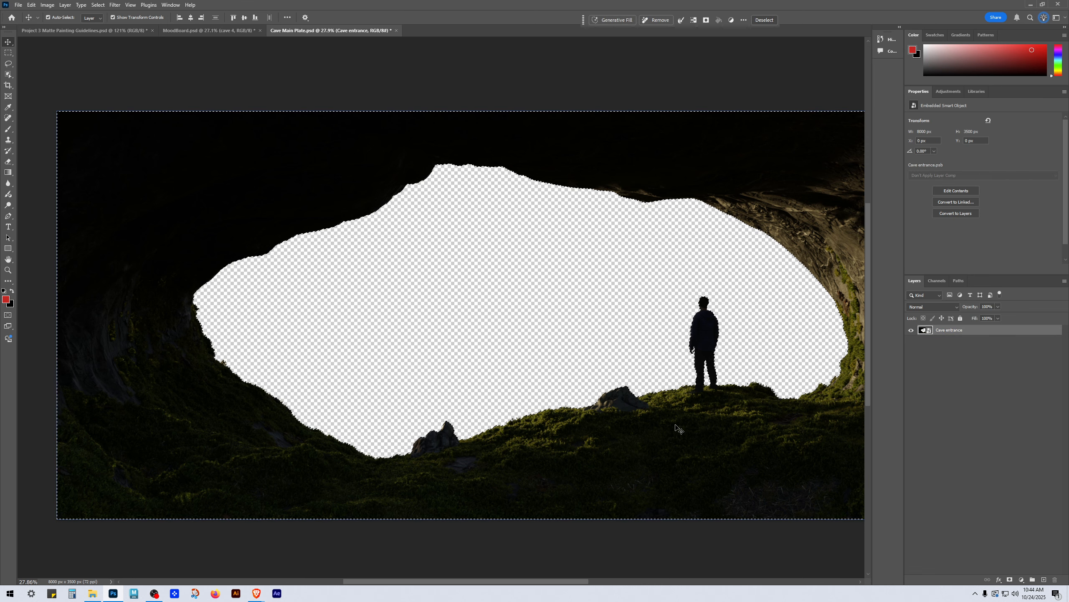
pyautogui.scroll(-2, 520, 370)
pyautogui.hscroll(2, 521, 370)
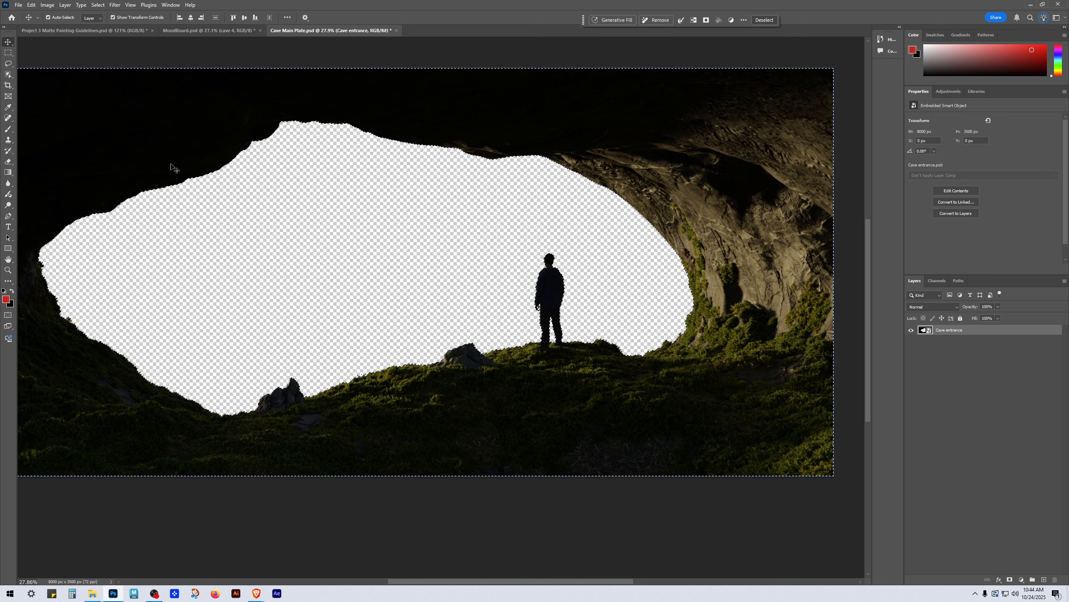
# Step: Open the selection in Select and Mask, set the output to New Layer with Layer Mask and the feather to 5 px
pyautogui.press('l')
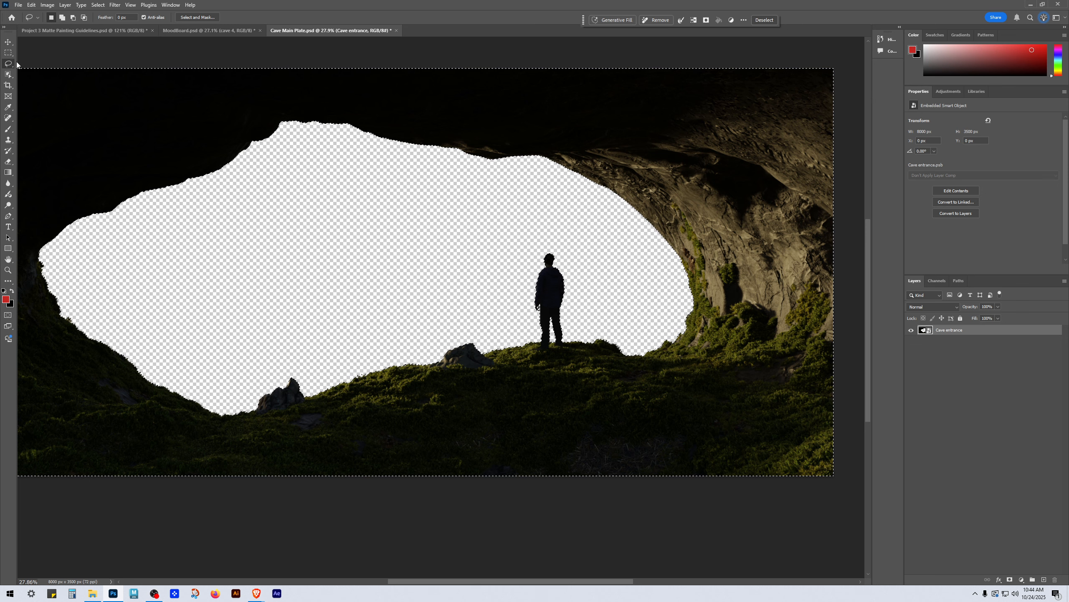
pyautogui.click(200, 17)
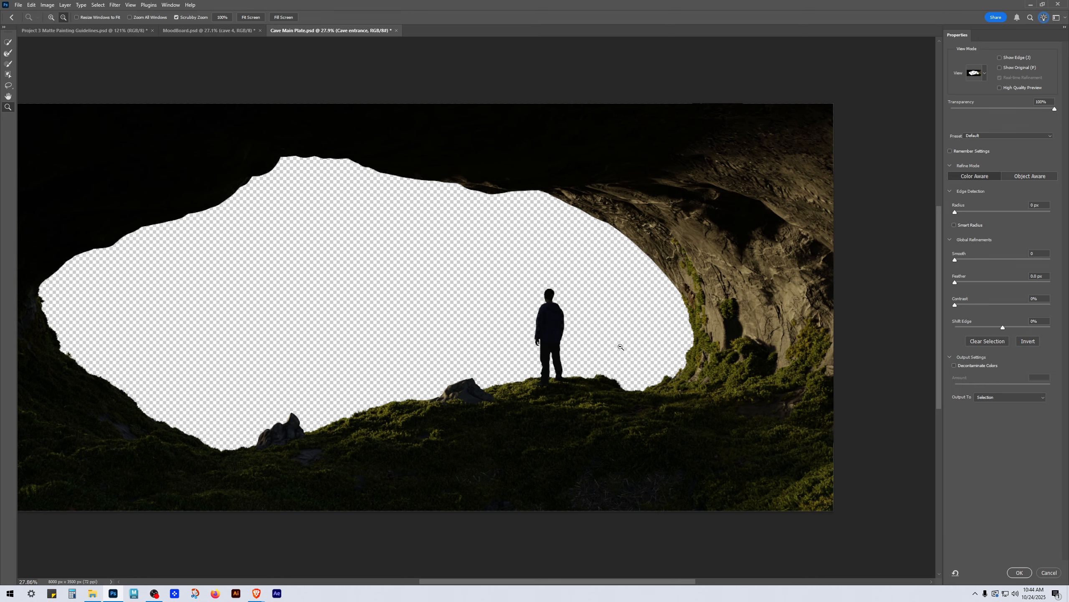
pyautogui.moveTo(619, 346); pyautogui.dragTo(757, 303)
pyautogui.keyDown('alt'); pyautogui.click(757, 303); pyautogui.keyUp('alt')
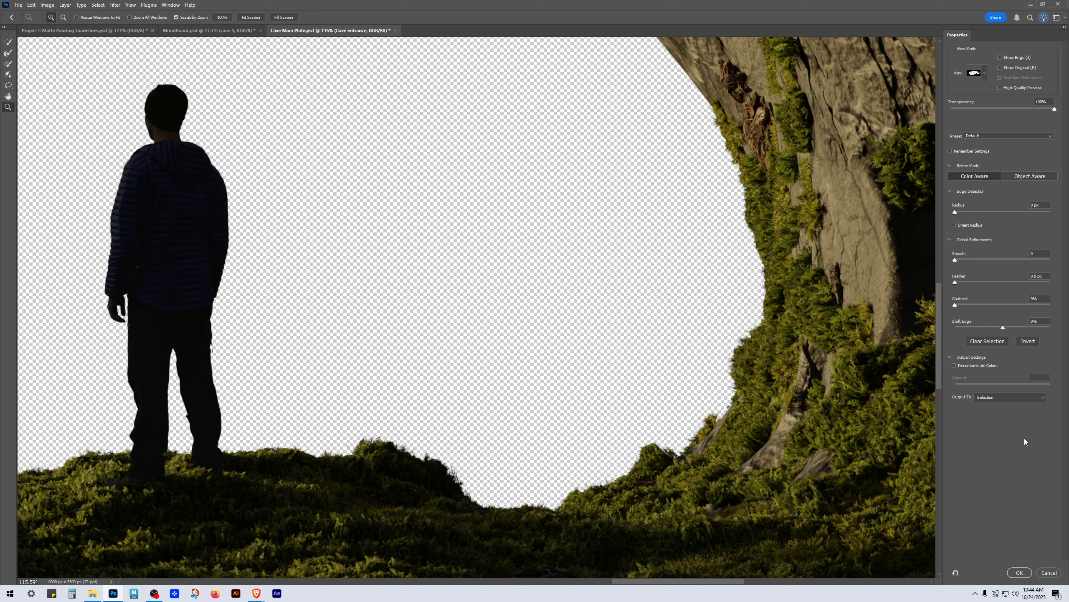
pyautogui.click(988, 402)
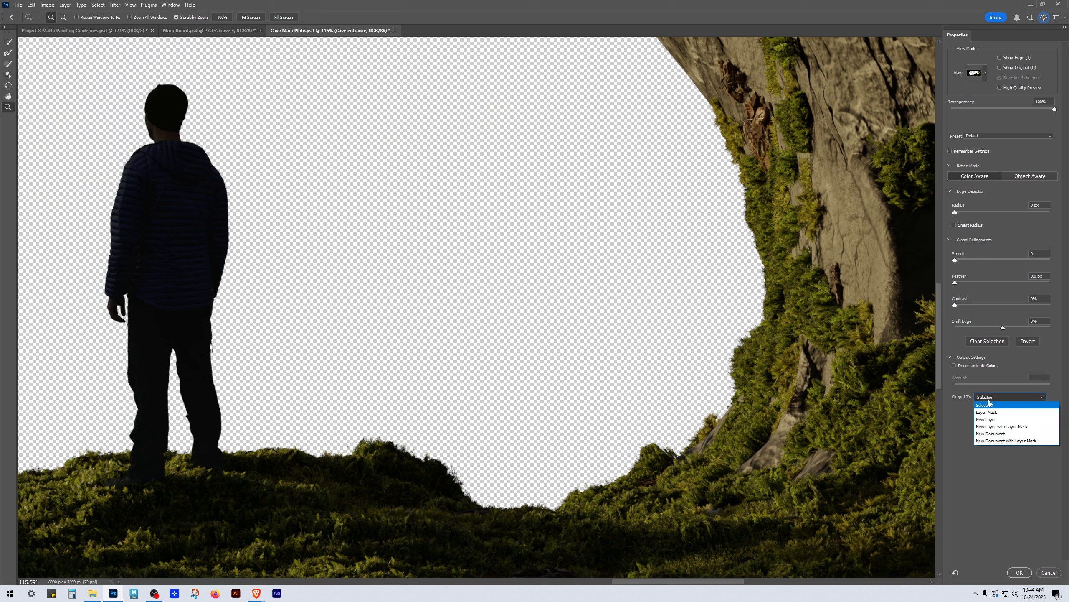
pyautogui.click(1017, 427)
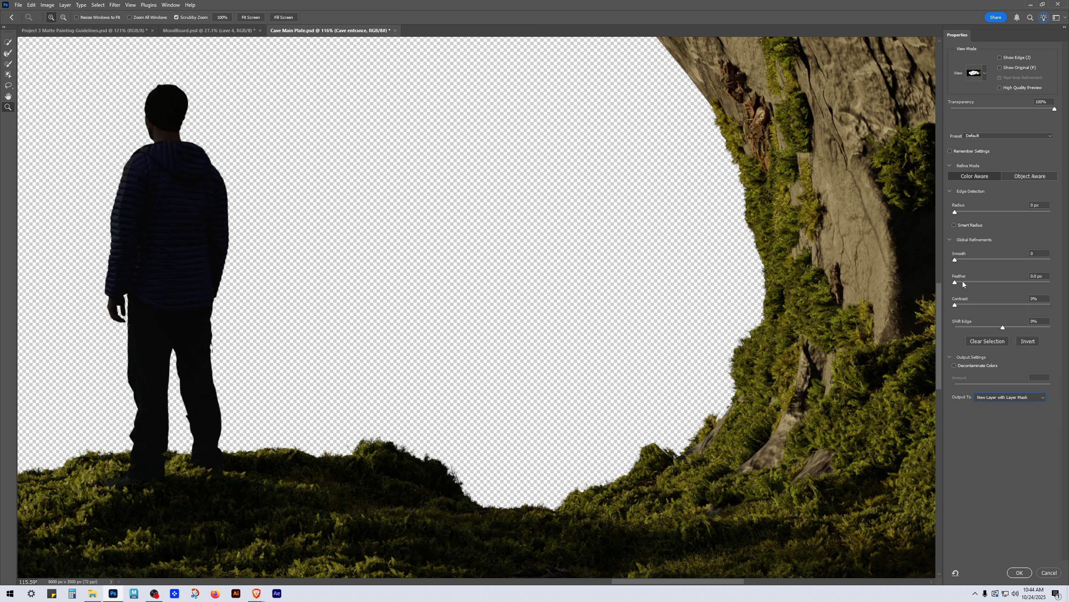
pyautogui.write('5')
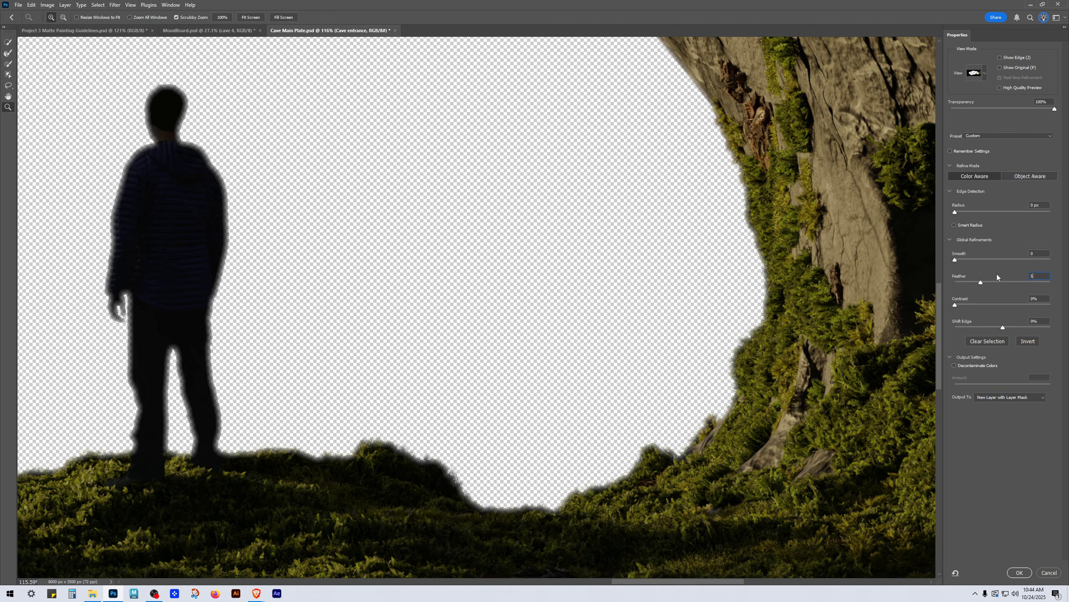
# Step: Examine the feathered edges up close along the mossy wall, the ground and the standing figure
pyautogui.click(772, 261)
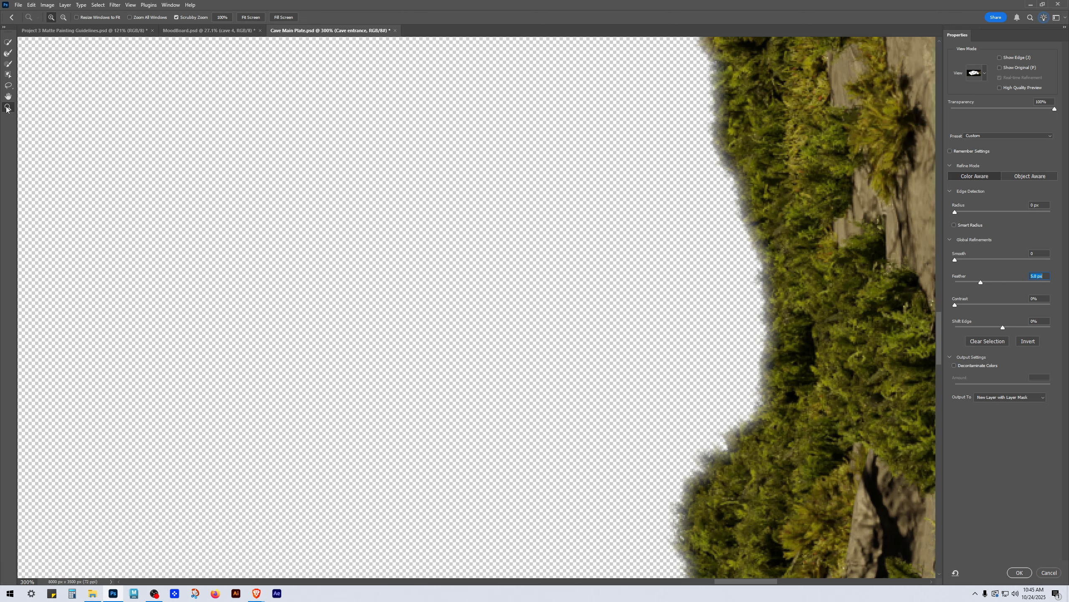
pyautogui.click(734, 191)
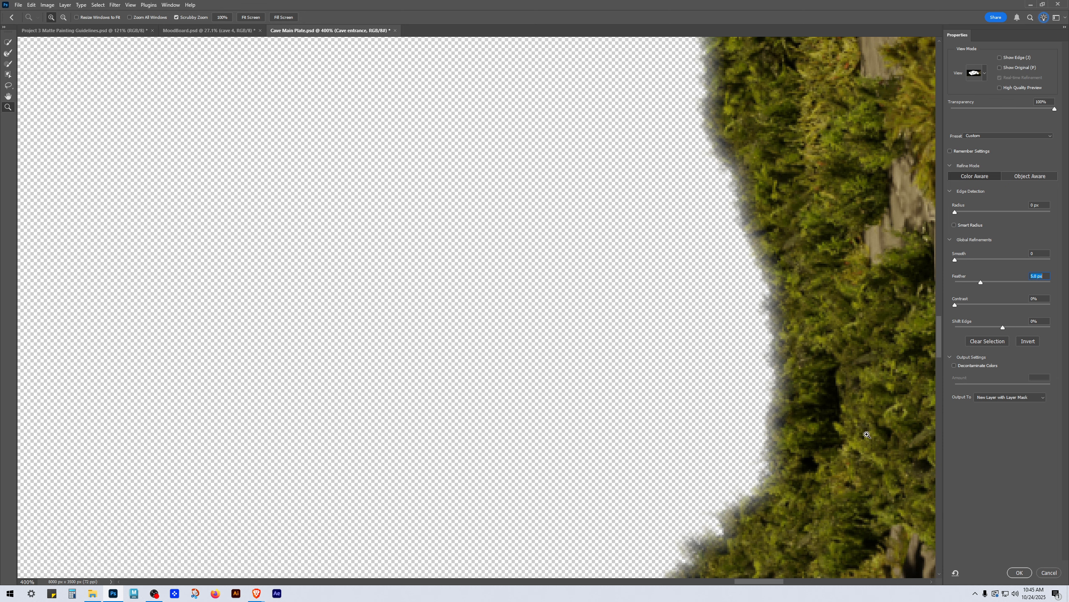
pyautogui.scroll(-10, 933, 331)
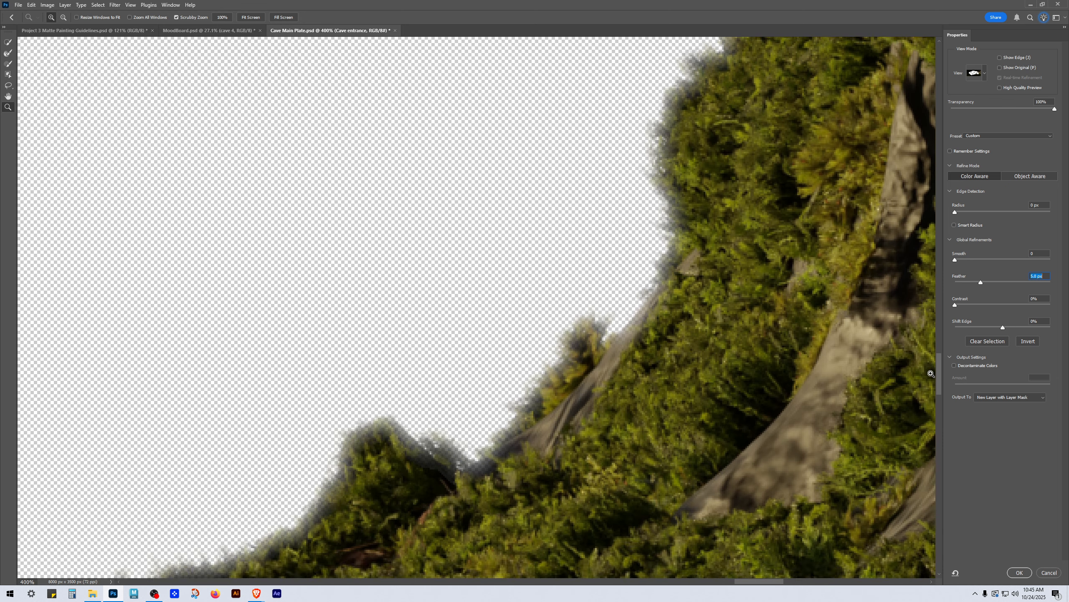
pyautogui.scroll(-8, 926, 384)
pyautogui.scroll(6, 919, 394)
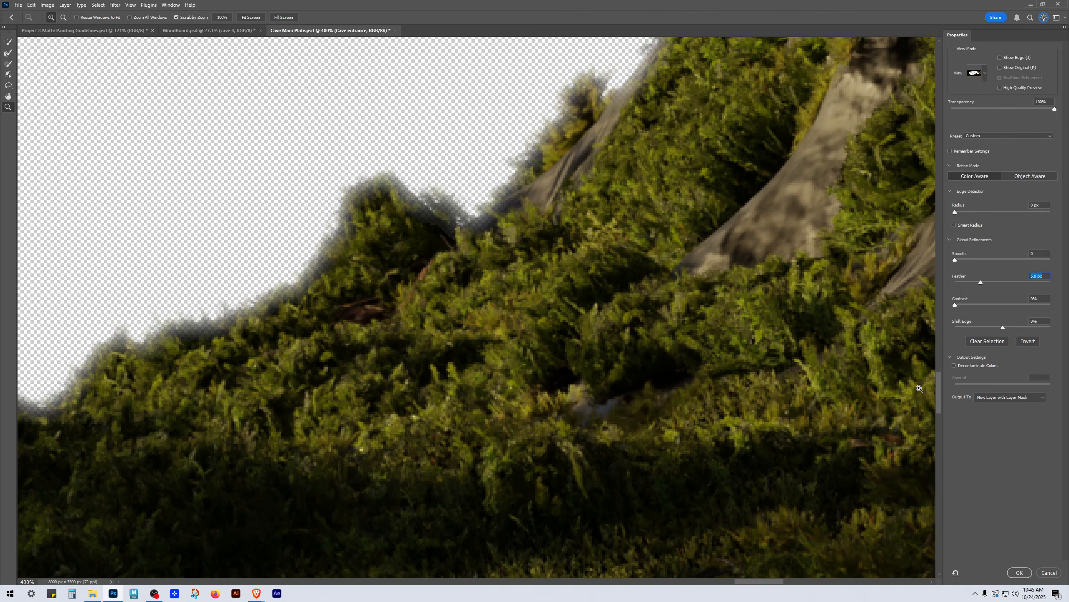
pyautogui.moveTo(760, 588); pyautogui.dragTo(663, 585)
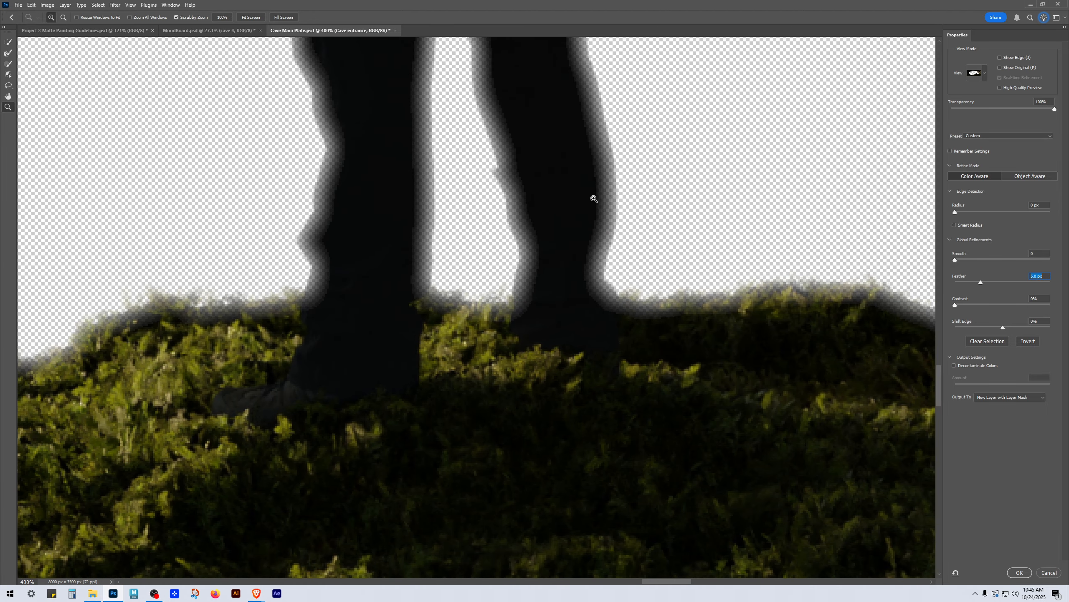
pyautogui.keyDown('alt'); pyautogui.click(603, 177); pyautogui.keyUp('alt')
pyautogui.keyDown('alt'); pyautogui.click(603, 177); pyautogui.keyUp('alt')
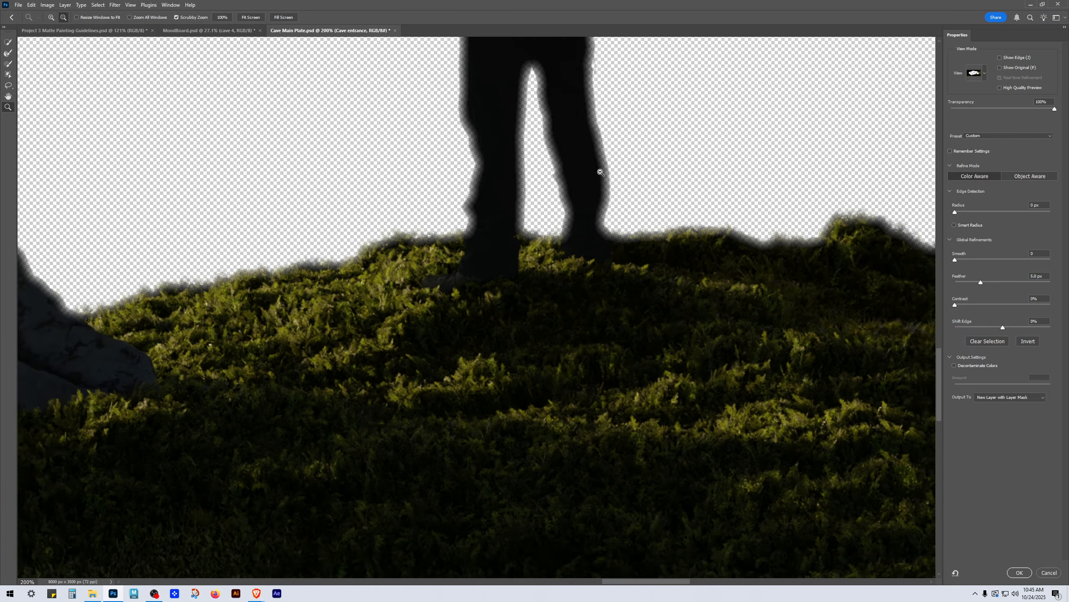
pyautogui.keyDown('alt'); pyautogui.click(599, 171); pyautogui.keyUp('alt')
pyautogui.moveTo(644, 112); pyautogui.dragTo(633, 329)
pyautogui.moveTo(554, 270); pyautogui.dragTo(622, 250)
pyautogui.moveTo(678, 335); pyautogui.dragTo(656, 341)
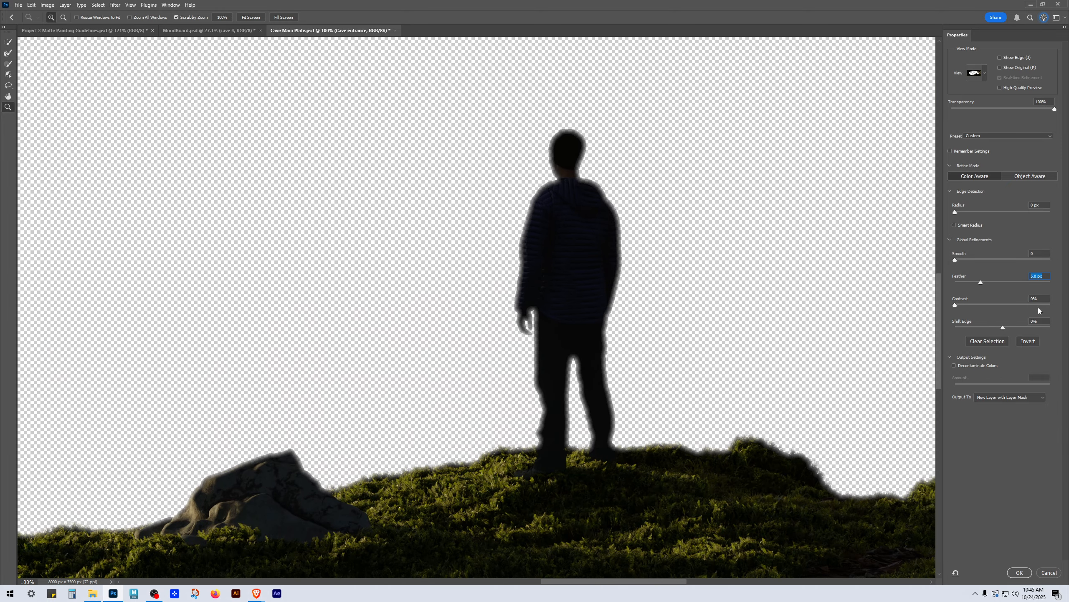
# Step: Reduce the selection's feather to 4 px
pyautogui.write('4')
pyautogui.press('Return')
pyautogui.press('Return')
pyautogui.write('4')
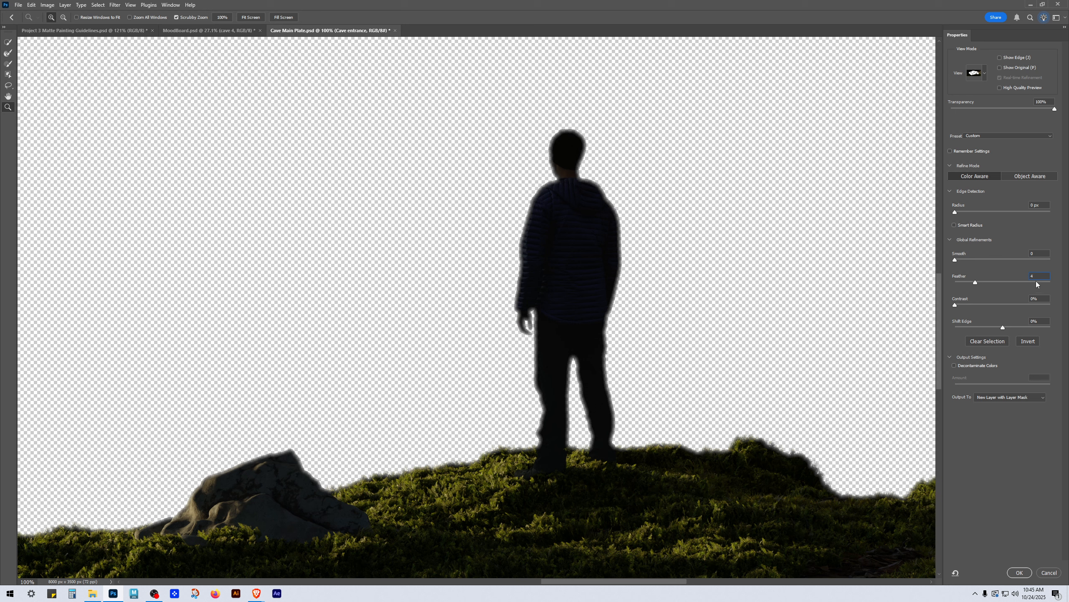
# Step: Try Shift Edge values of -40%, 0% and +15% on the selection outline
pyautogui.click(984, 328)
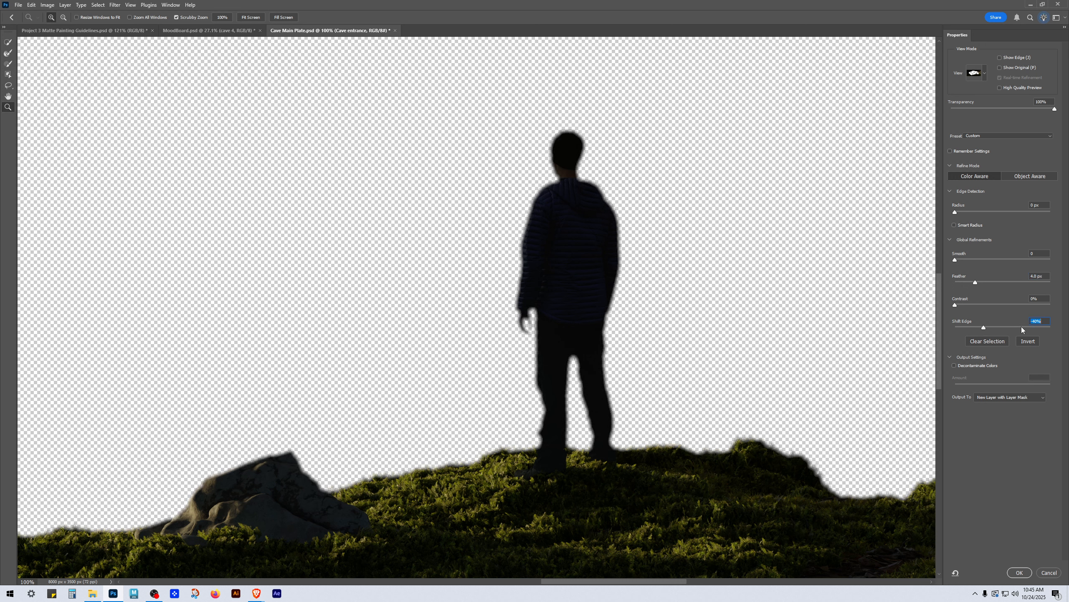
pyautogui.write('0')
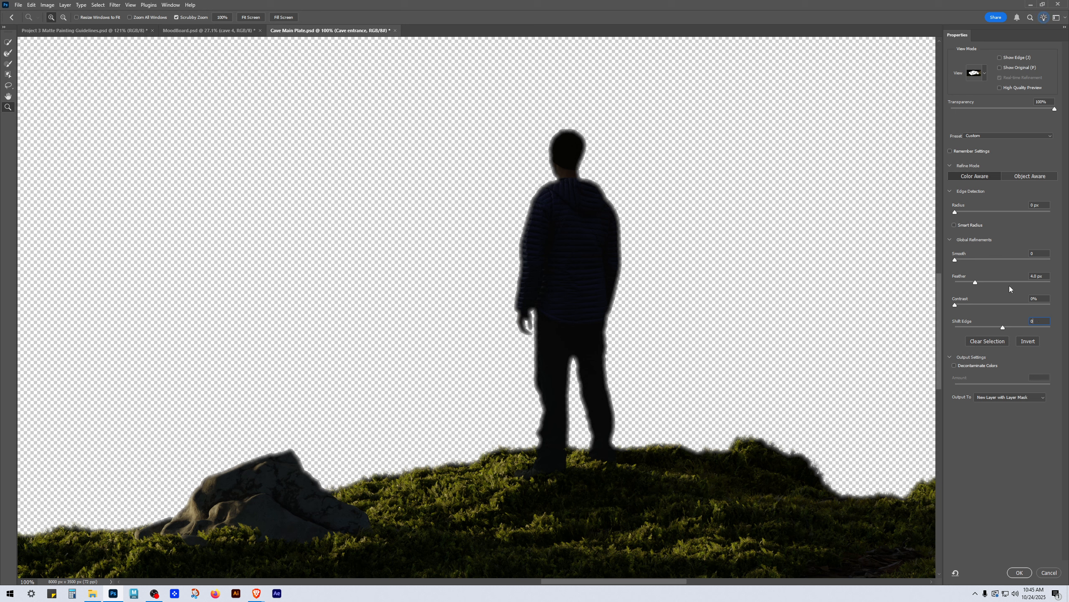
pyautogui.click(1011, 328)
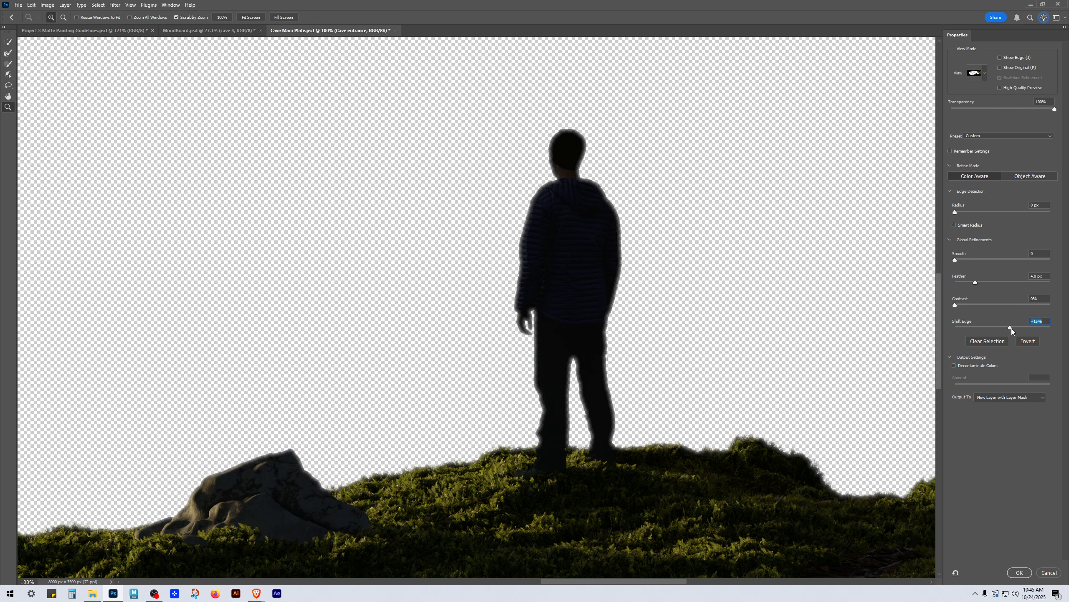
# Step: Set Shift Edge to +20% and the feather to 3 px while checking the figure's outline up close
pyautogui.click(627, 276)
pyautogui.click(618, 237)
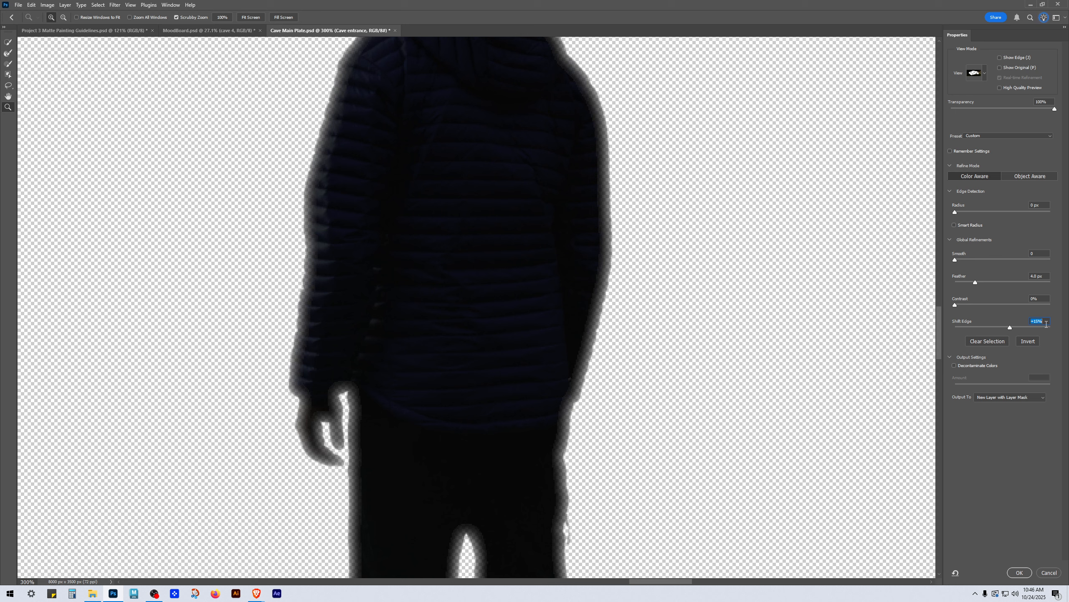
pyautogui.write('20')
pyautogui.click(1048, 276)
pyautogui.write('3')
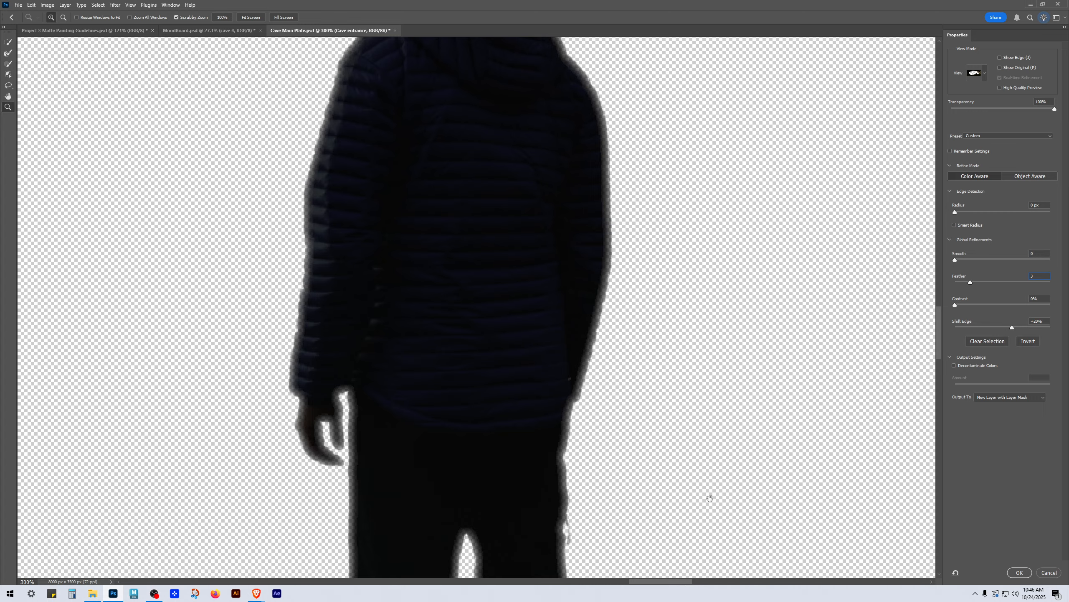
# Step: Examine the refined edge from the figure across the mossy ground and up the cave wall
pyautogui.moveTo(709, 497); pyautogui.dragTo(579, 154)
pyautogui.moveTo(698, 440); pyautogui.dragTo(534, 309)
pyautogui.moveTo(582, 349); pyautogui.dragTo(143, 274)
pyautogui.moveTo(737, 332); pyautogui.dragTo(365, 345)
pyautogui.moveTo(685, 315); pyautogui.dragTo(573, 538)
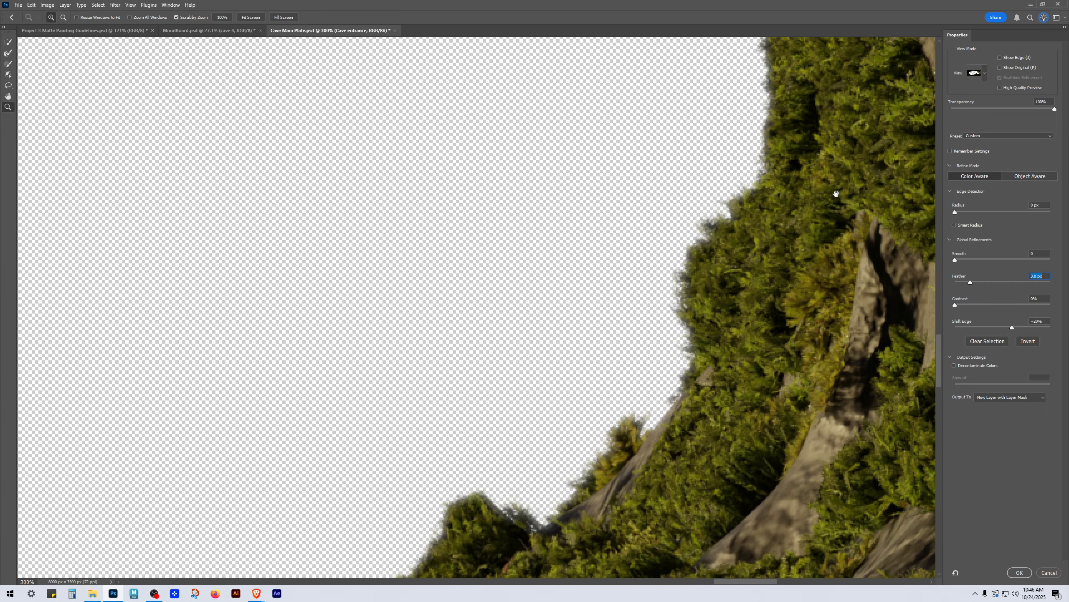
pyautogui.moveTo(834, 193); pyautogui.dragTo(781, 564)
pyautogui.moveTo(682, 55); pyautogui.dragTo(706, 253)
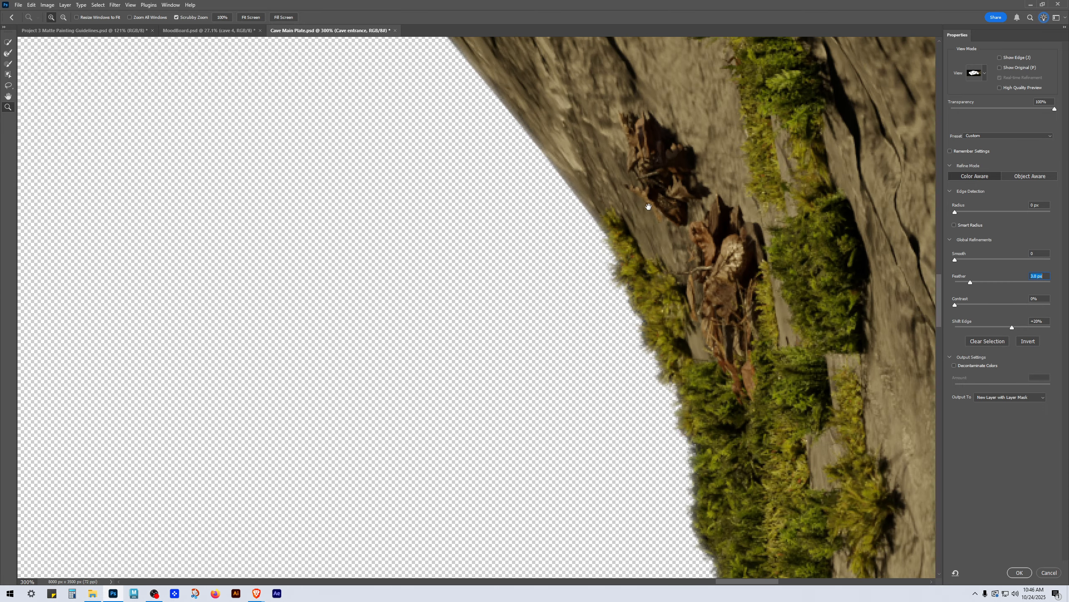
# Step: Set the selection's Smooth value to 10 and check the edge along the cave wall
pyautogui.moveTo(614, 206); pyautogui.dragTo(739, 324)
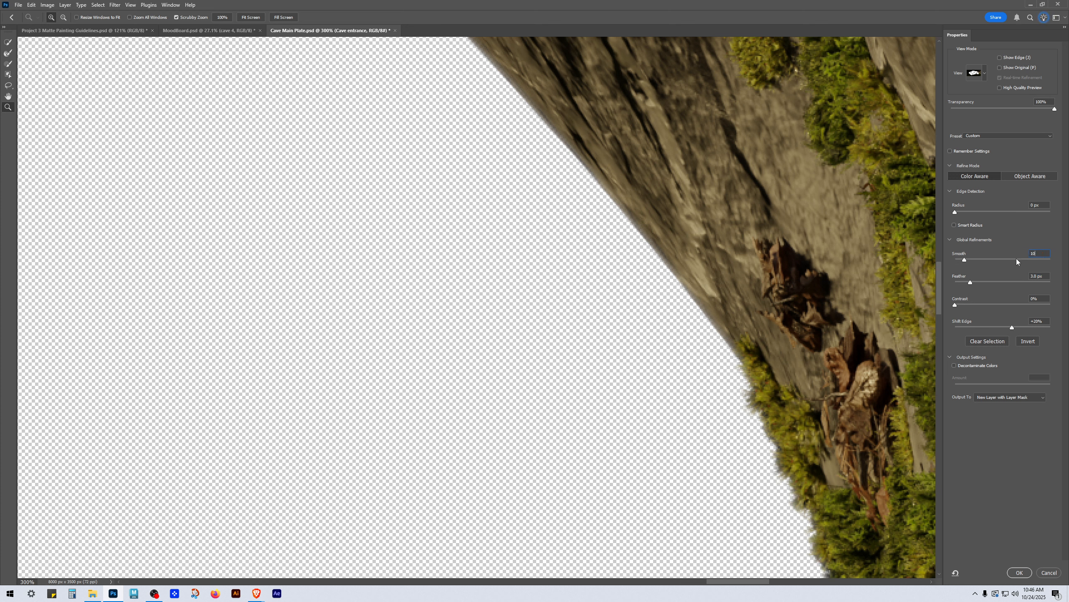
pyautogui.click(1046, 276)
pyautogui.moveTo(648, 491); pyautogui.dragTo(815, 185)
pyautogui.moveTo(682, 489); pyautogui.dragTo(835, 274)
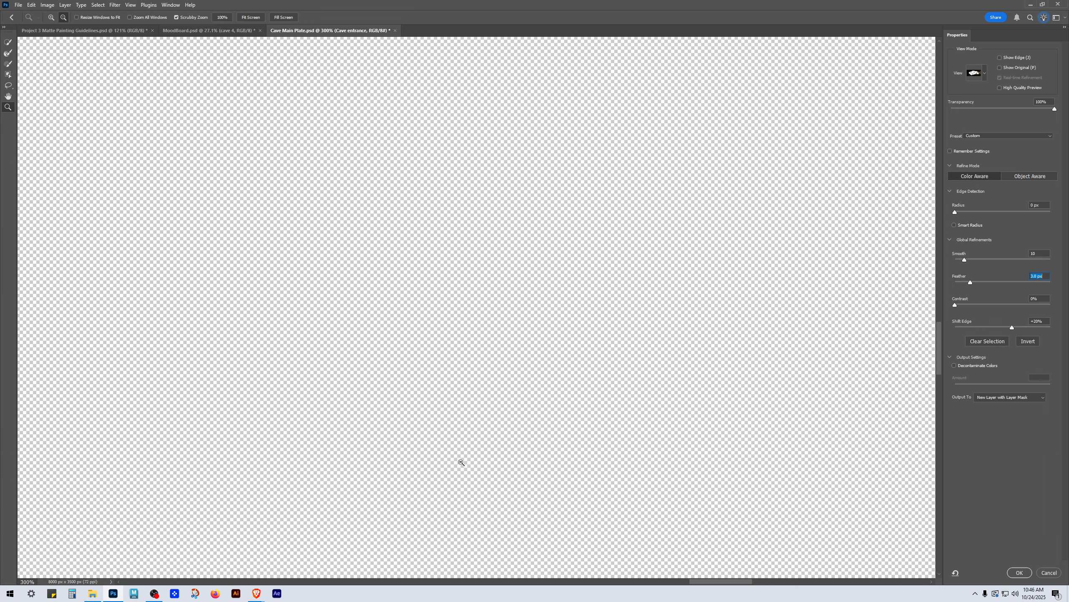
# Step: Inspect the smoothed edge around the figure, the mossy ground, the cave wall and the ceiling of the opening
pyautogui.keyDown('alt'); pyautogui.click(437, 469); pyautogui.keyUp('alt')
pyautogui.keyDown('alt'); pyautogui.click(436, 469); pyautogui.keyUp('alt')
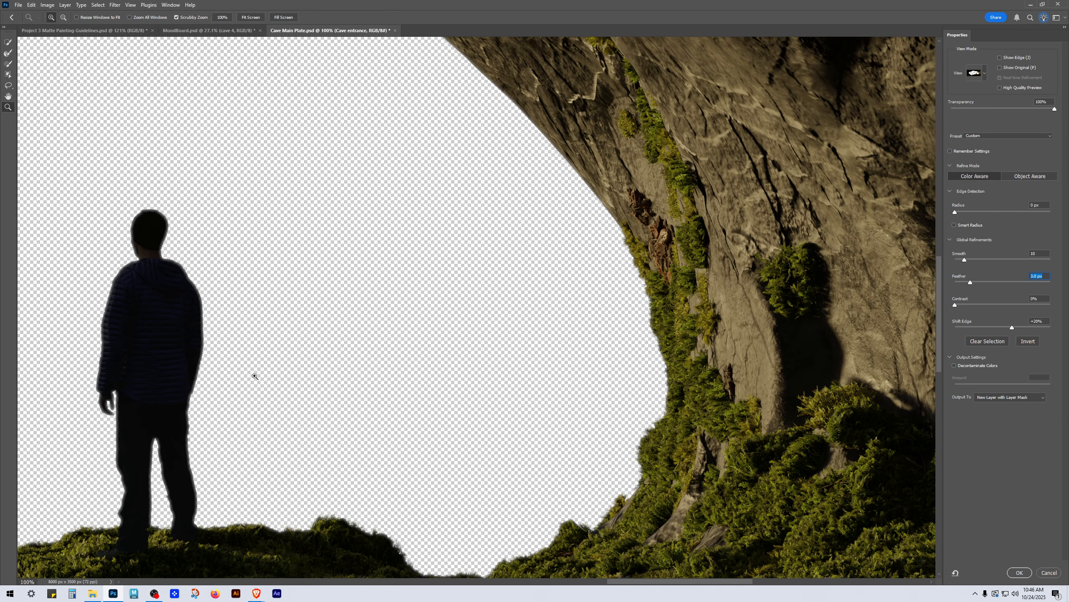
pyautogui.moveTo(310, 369); pyautogui.dragTo(646, 247)
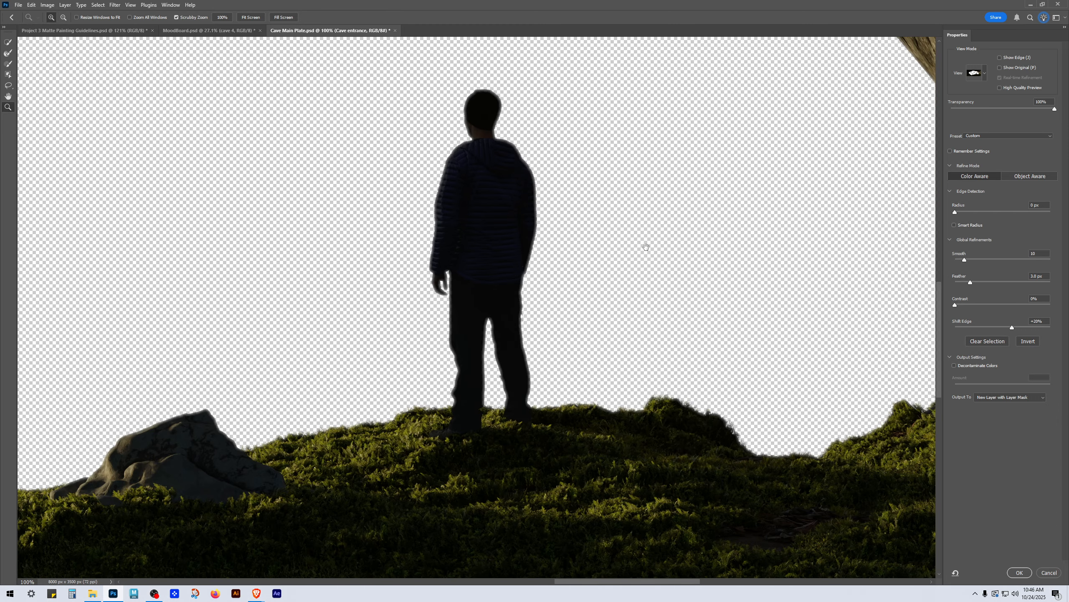
pyautogui.click(546, 251)
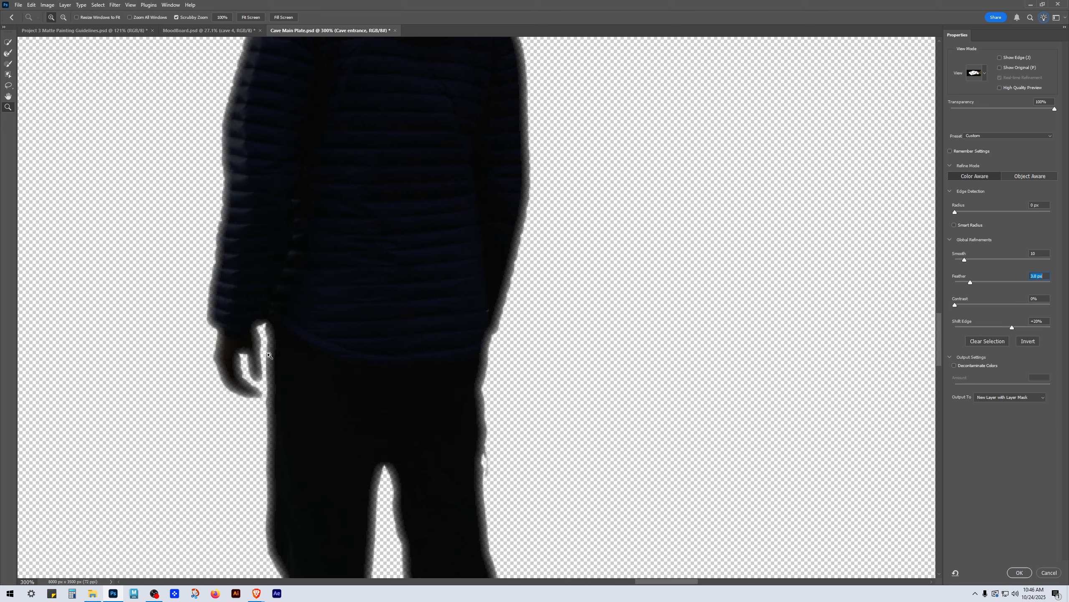
pyautogui.moveTo(543, 404); pyautogui.dragTo(525, 179)
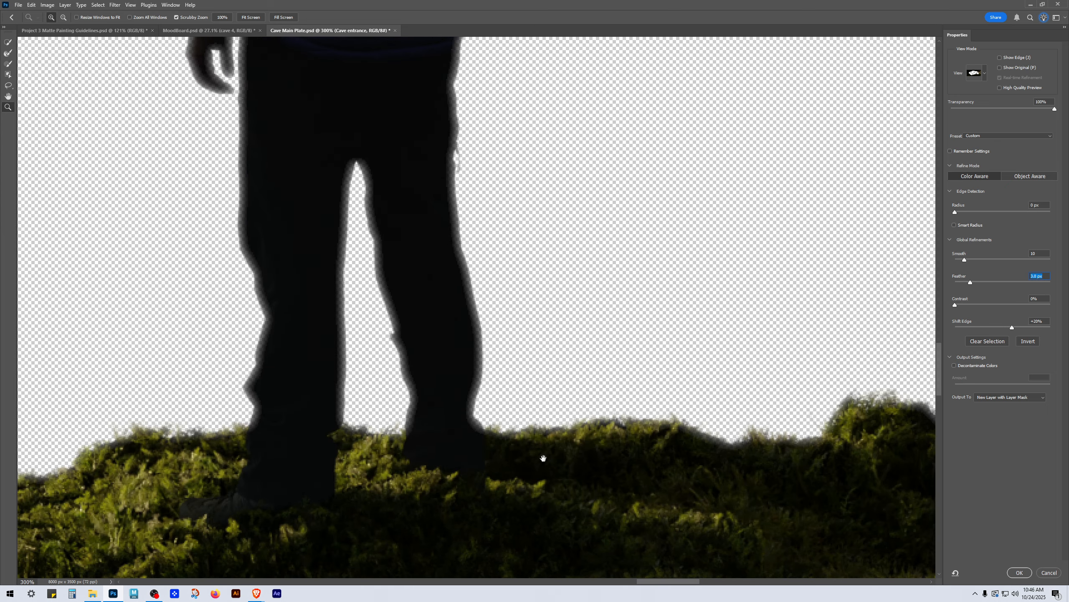
pyautogui.moveTo(811, 450); pyautogui.dragTo(446, 368)
pyautogui.moveTo(733, 432); pyautogui.dragTo(413, 312)
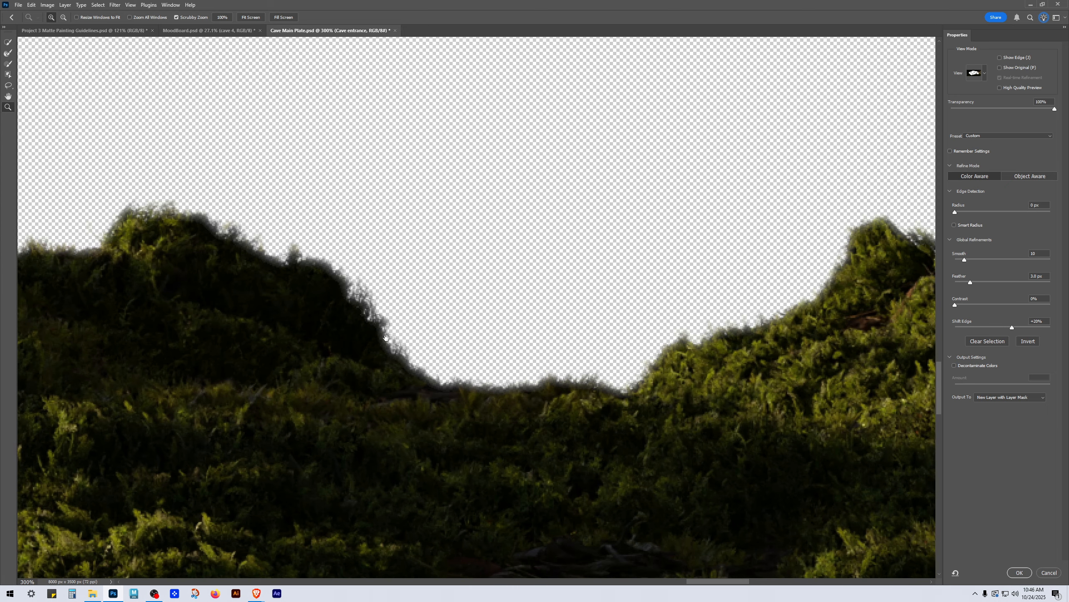
pyautogui.moveTo(861, 268); pyautogui.dragTo(362, 564)
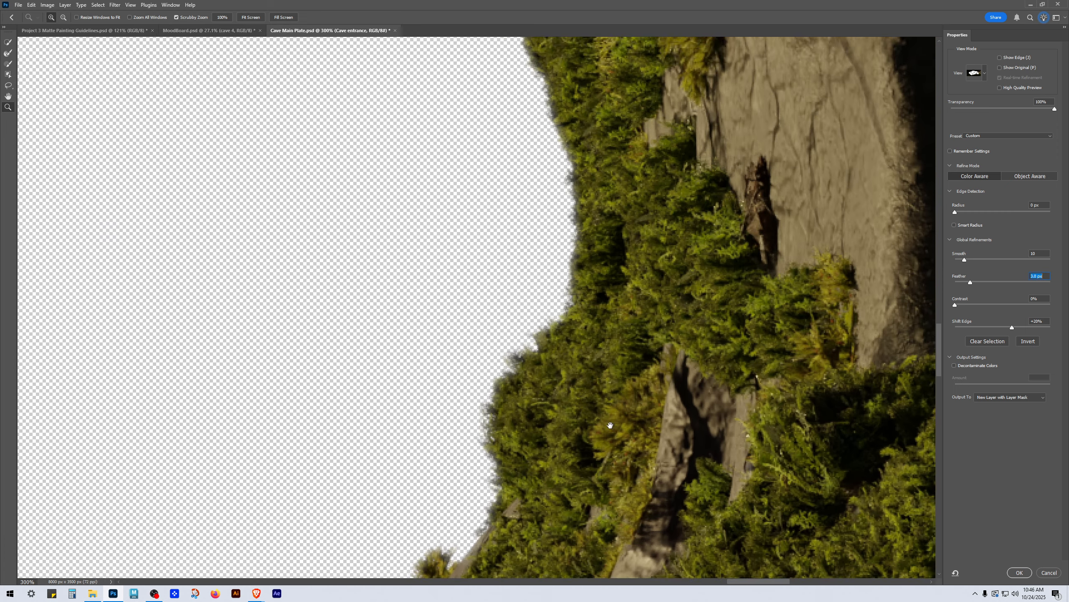
pyautogui.moveTo(610, 425); pyautogui.dragTo(623, 464)
pyautogui.moveTo(380, 169); pyautogui.dragTo(360, 236)
pyautogui.moveTo(212, 156); pyautogui.dragTo(435, 175)
pyautogui.moveTo(728, 267); pyautogui.dragTo(289, 235)
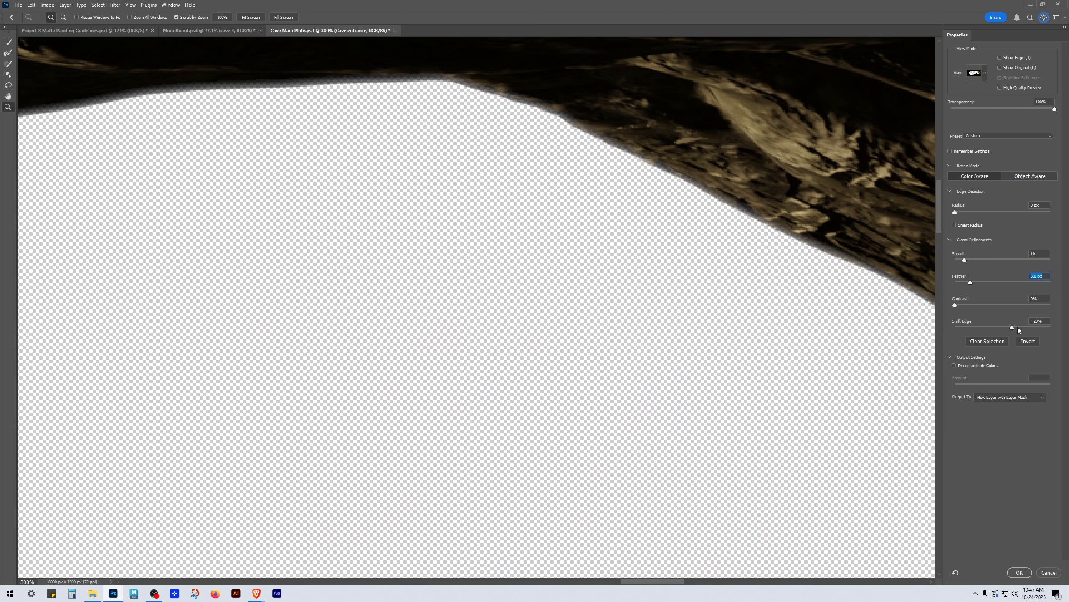
# Step: Set Shift Edge to +10% and check the edge along the cave ceiling, around the figure and across the mossy ground
pyautogui.click(1044, 321)
pyautogui.write('10')
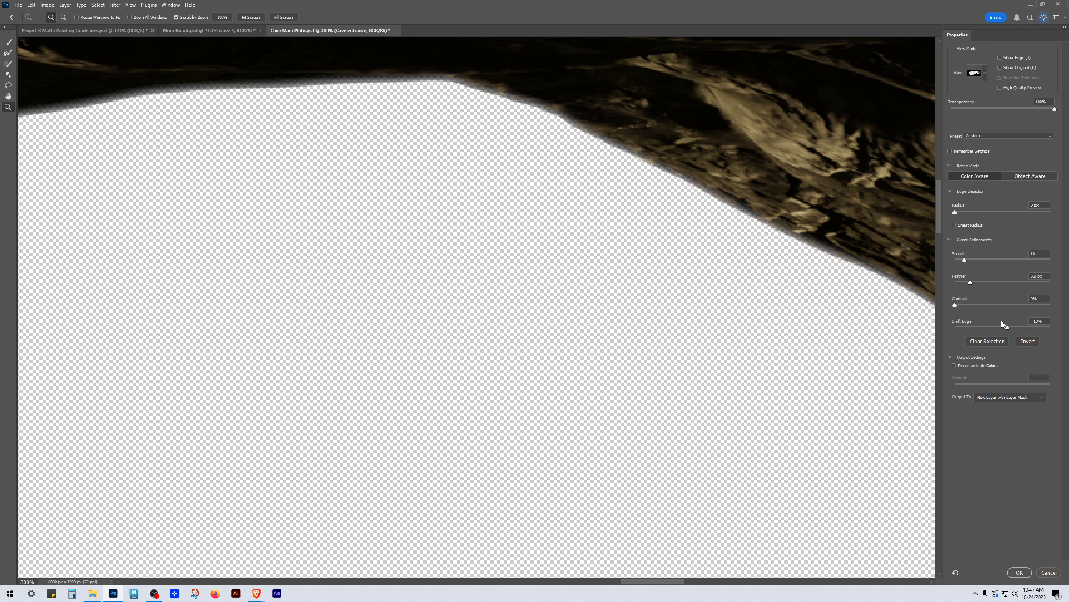
pyautogui.keyDown('alt'); pyautogui.click(827, 405); pyautogui.keyUp('alt')
pyautogui.keyDown('alt'); pyautogui.click(827, 405); pyautogui.keyUp('alt')
pyautogui.keyDown('alt'); pyautogui.click(827, 406); pyautogui.keyUp('alt')
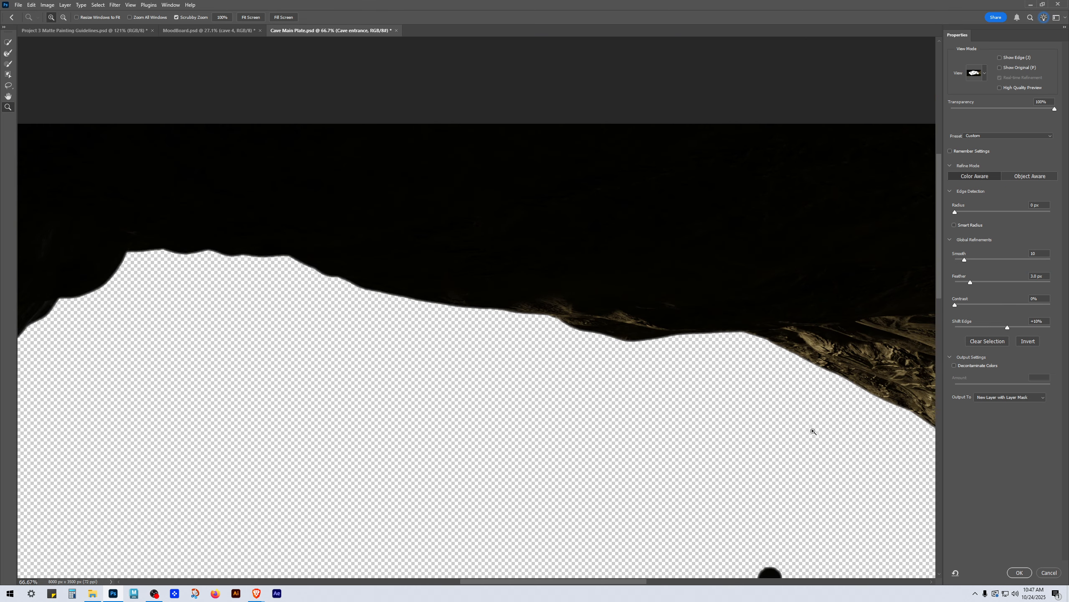
pyautogui.moveTo(806, 469); pyautogui.dragTo(734, 245)
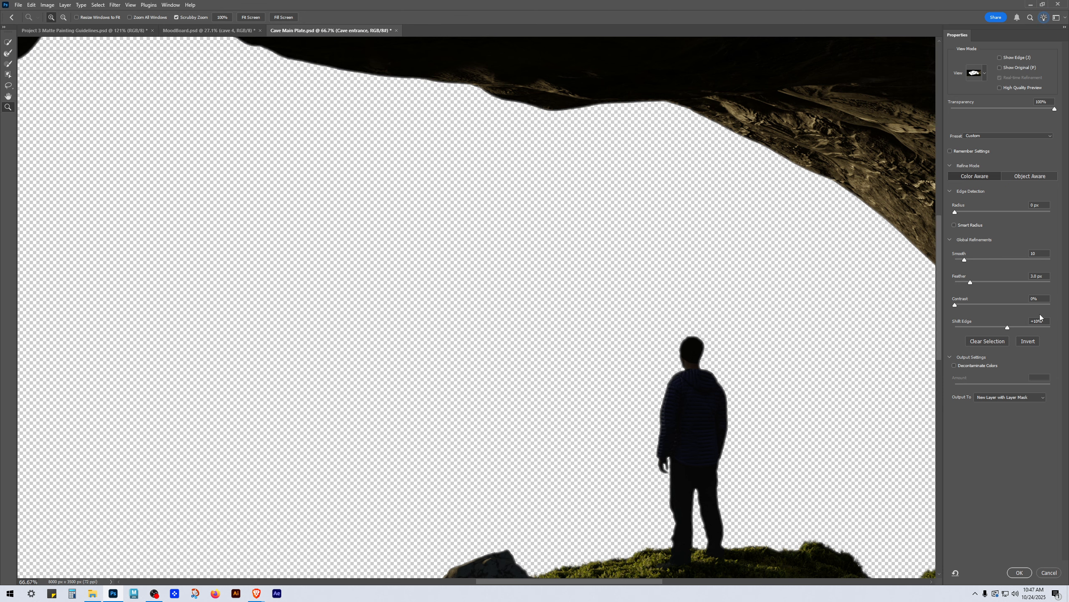
pyautogui.moveTo(779, 452); pyautogui.dragTo(713, 290)
pyautogui.scroll(12, 670, 388)
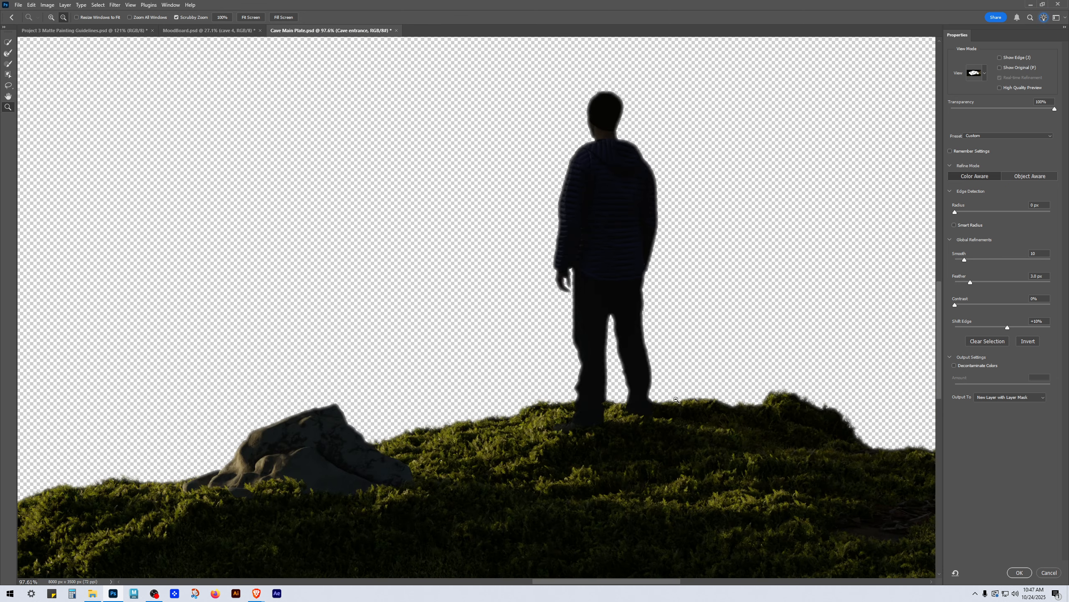
pyautogui.scroll(3, 853, 447)
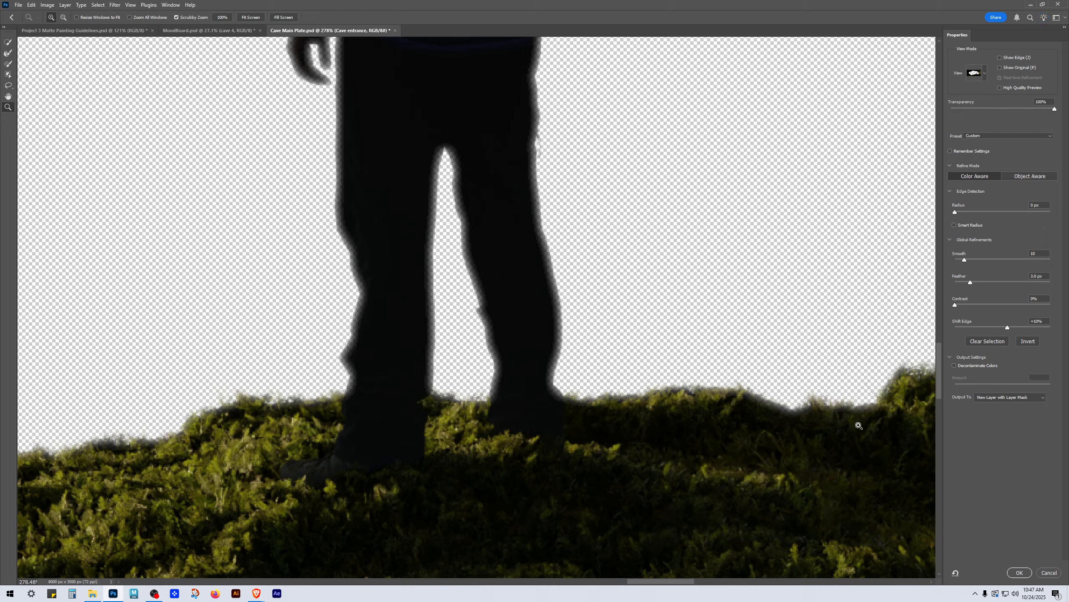
pyautogui.moveTo(860, 425); pyautogui.dragTo(168, 304)
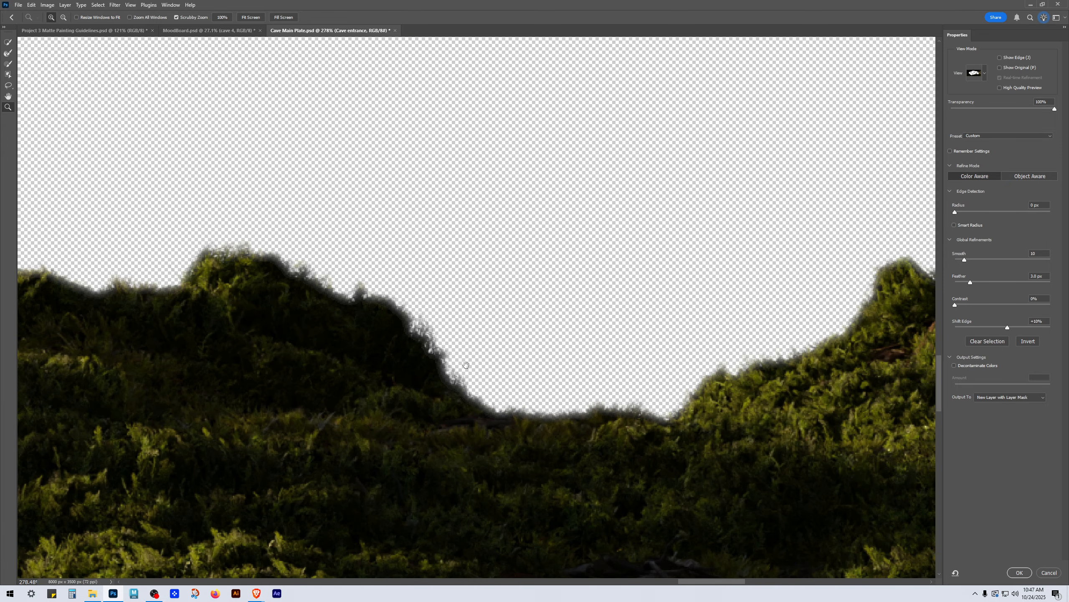
# Step: Try a 5 px feather and check its softness on the moss and around the figure's legs
pyautogui.doubleClick(1045, 277)
pyautogui.write('5')
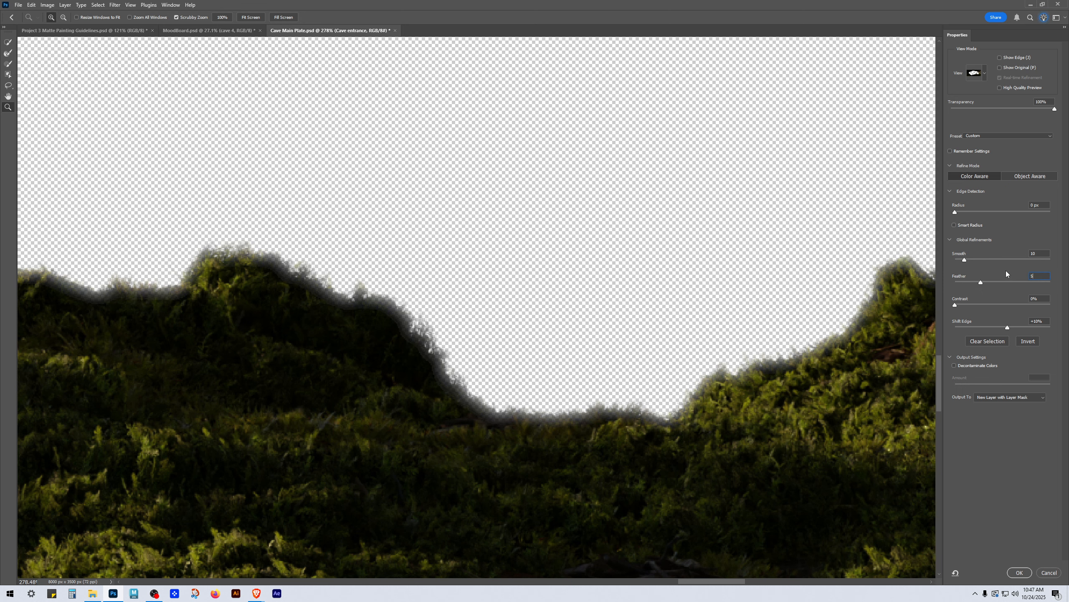
pyautogui.keyDown('alt'); pyautogui.click(676, 264); pyautogui.keyUp('alt')
pyautogui.keyDown('alt'); pyautogui.click(389, 192); pyautogui.keyUp('alt')
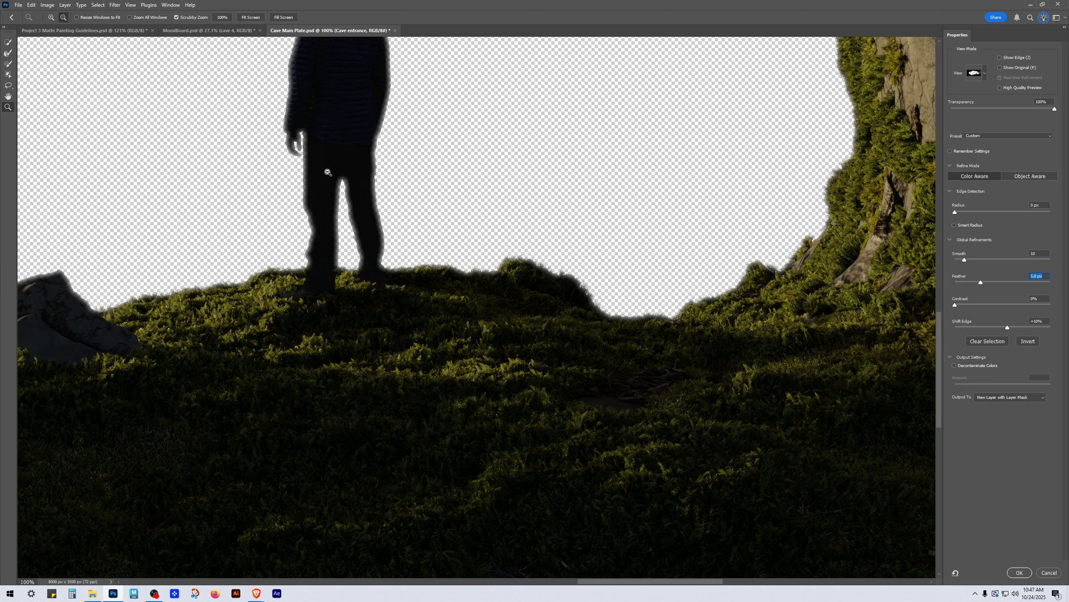
pyautogui.click(318, 191)
pyautogui.click(320, 189)
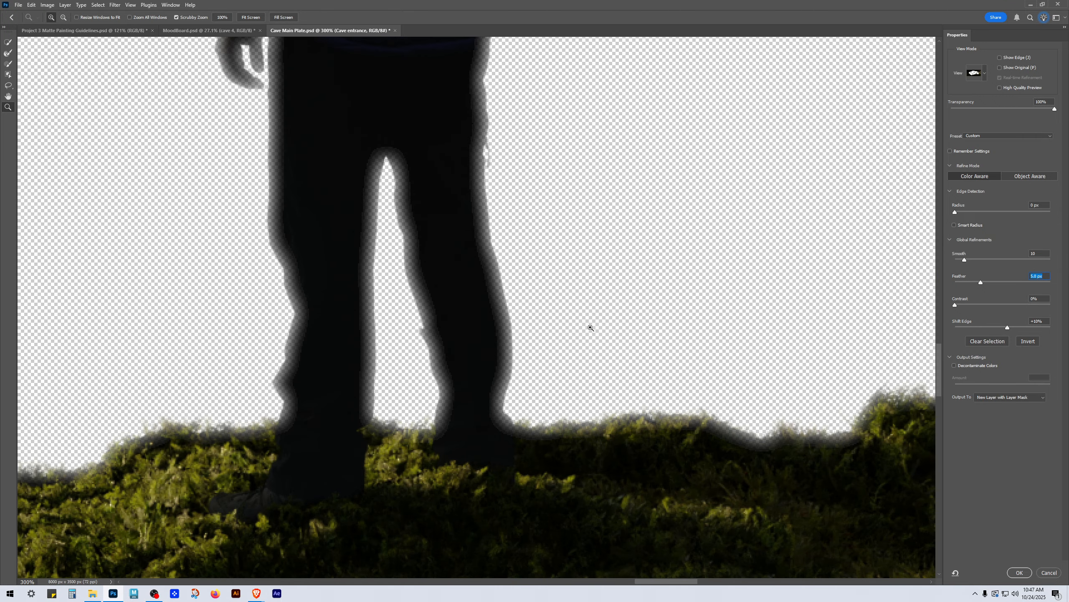
# Step: Examine the softened edge around the whole figure and up close along the mossy cave wall
pyautogui.press('alt')
pyautogui.click(581, 326)
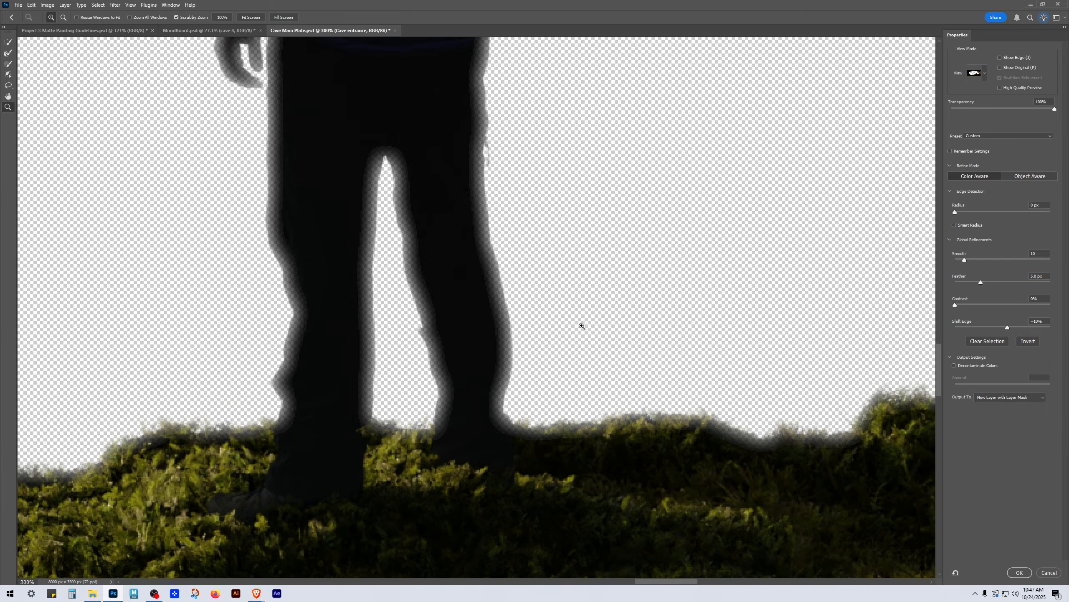
pyautogui.keyDown('alt'); pyautogui.click(581, 326); pyautogui.keyUp('alt')
pyautogui.keyDown('alt'); pyautogui.click(581, 325); pyautogui.keyUp('alt')
pyautogui.keyDown('alt'); pyautogui.click(581, 325); pyautogui.keyUp('alt')
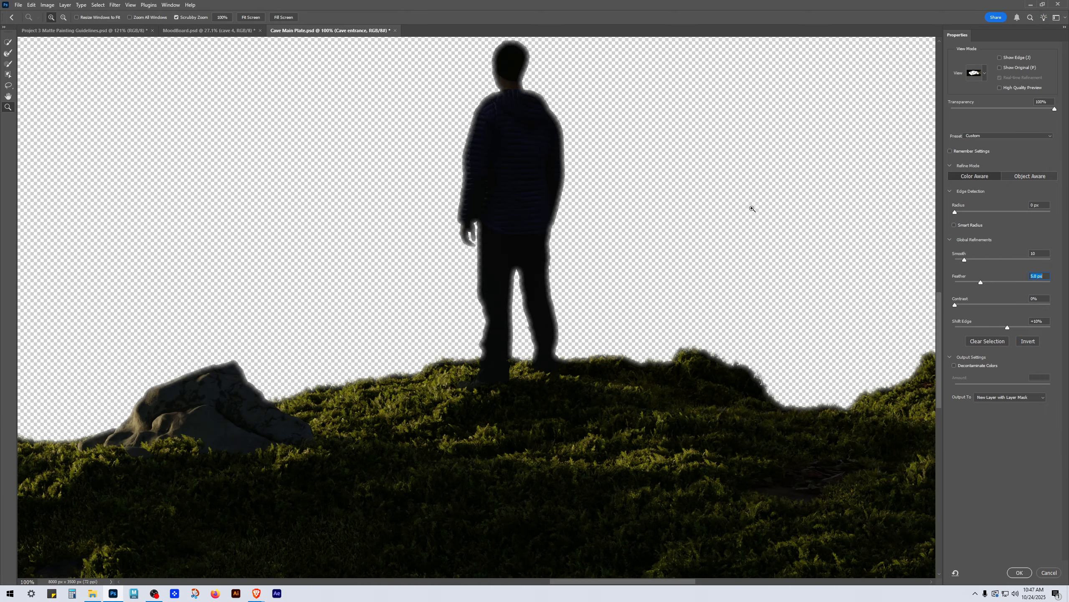
pyautogui.hscroll(10, 358, 241)
pyautogui.press('alt')
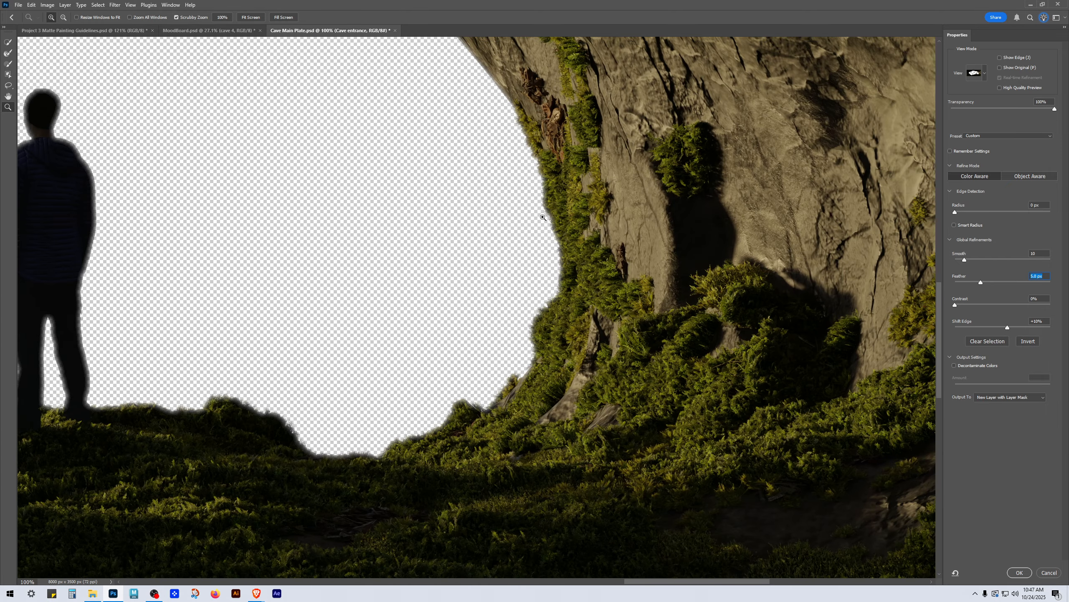
pyautogui.click(543, 217)
pyautogui.click(543, 217)
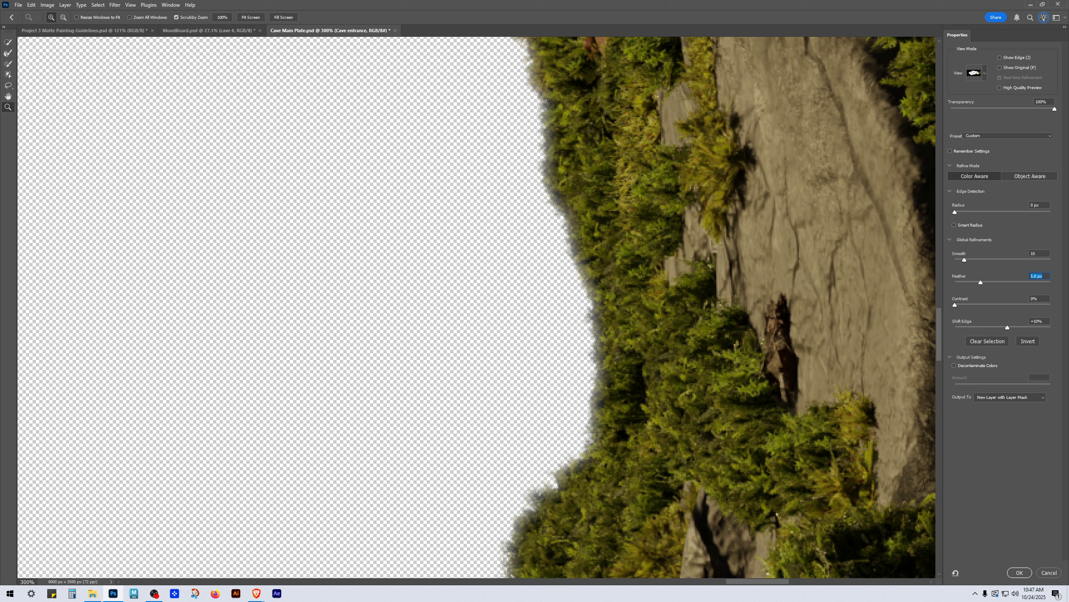
# Step: Set the feather to 4 px and check the edge along the cave wall, the mossy ground and the figure's legs
pyautogui.write('3')
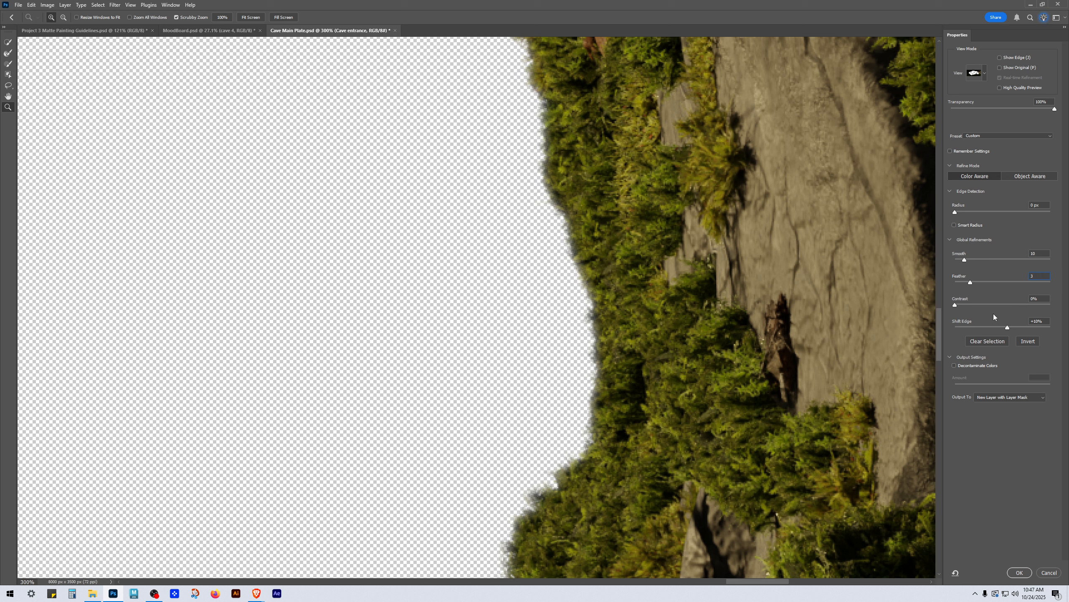
pyautogui.press('BackSpace')
pyautogui.write('4')
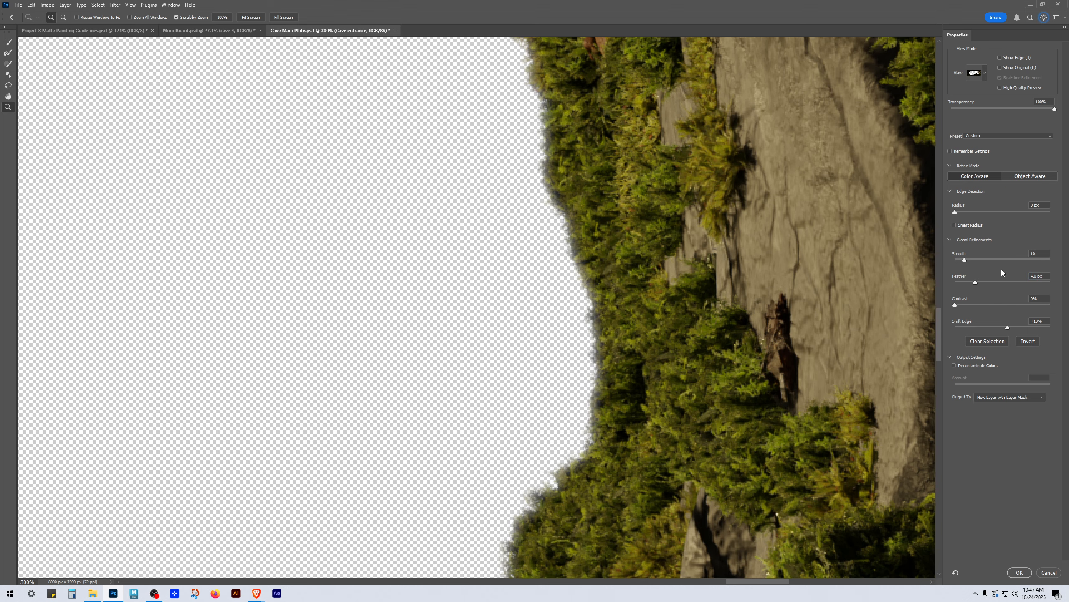
pyautogui.keyDown('alt'); pyautogui.click(546, 306); pyautogui.keyUp('alt')
pyautogui.keyDown('alt'); pyautogui.click(526, 322); pyautogui.keyUp('alt')
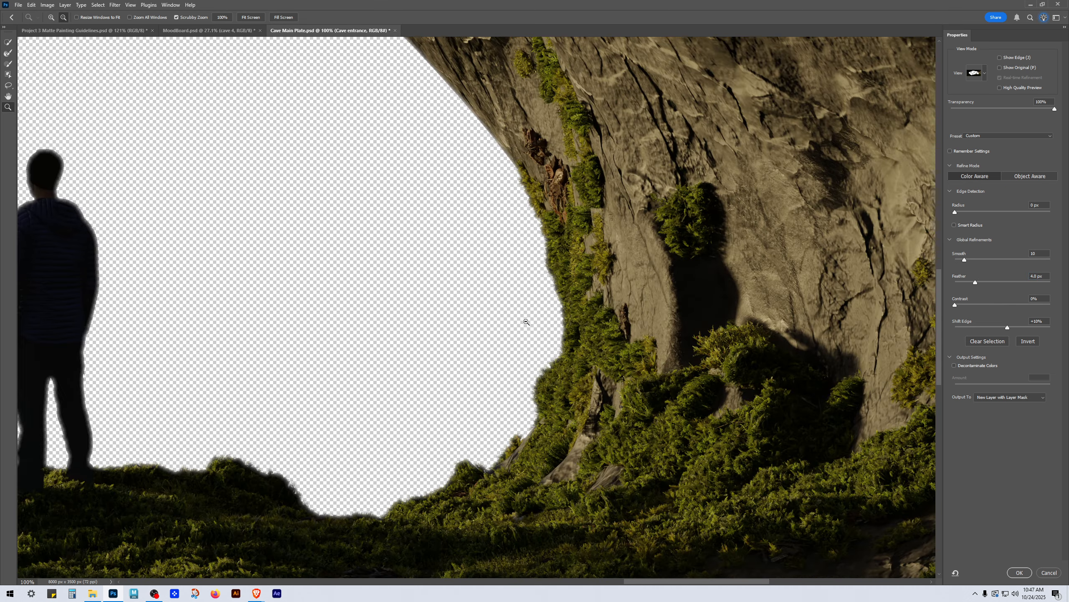
pyautogui.moveTo(426, 443); pyautogui.dragTo(663, 281)
pyautogui.moveTo(441, 223); pyautogui.dragTo(792, 200)
pyautogui.click(664, 289)
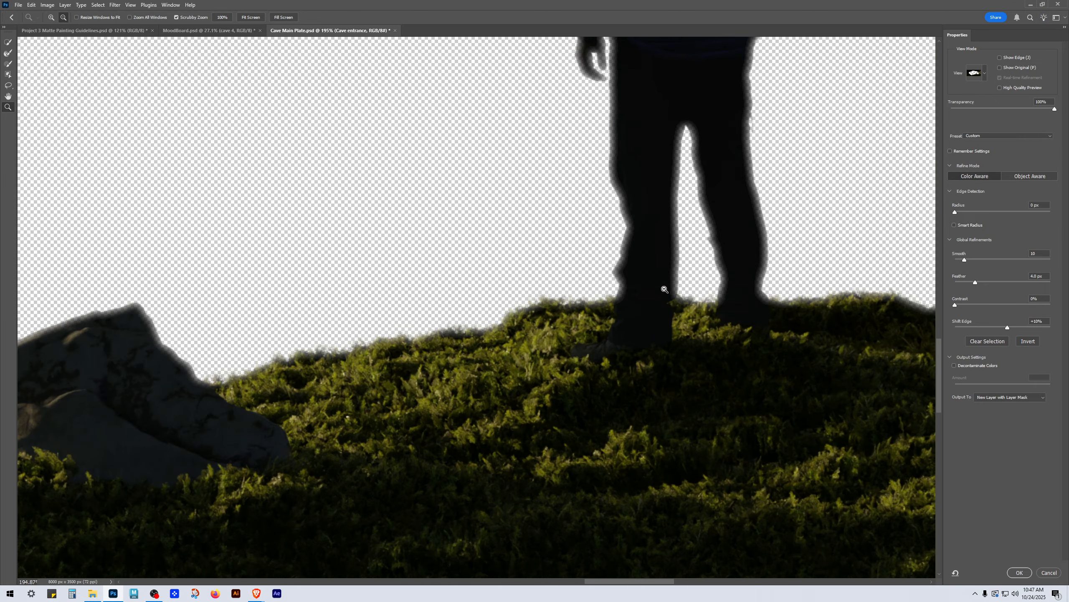
pyautogui.click(665, 289)
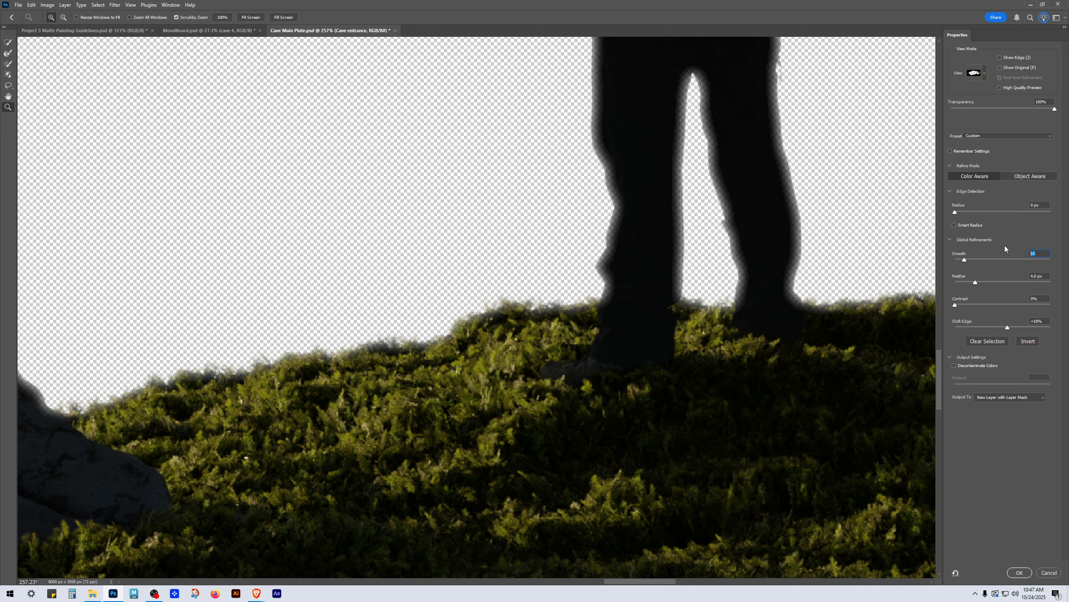
# Step: Set Smooth to 0 and try edge detection radii of 15, 0 and 5 px, checking the figure's legs and the moss
pyautogui.write('0')
pyautogui.write('15')
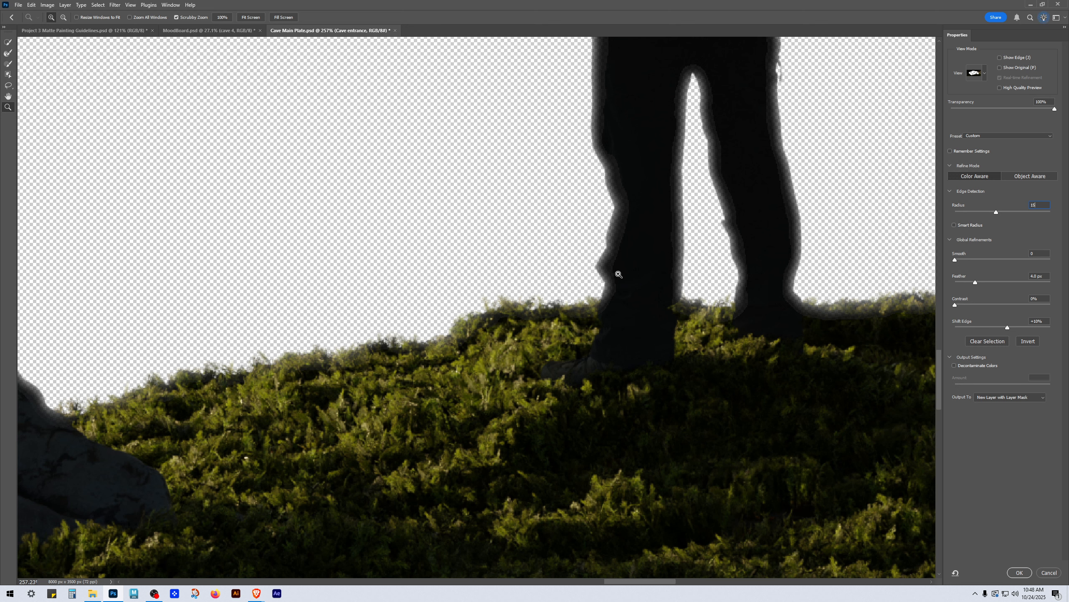
pyautogui.doubleClick(1041, 205)
pyautogui.write('0')
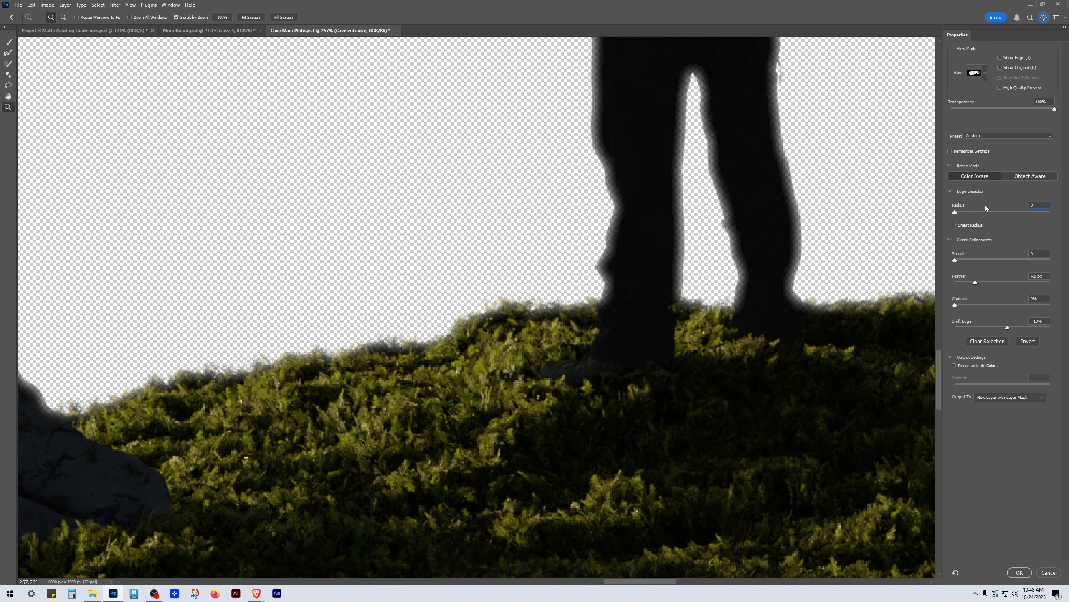
pyautogui.write('5')
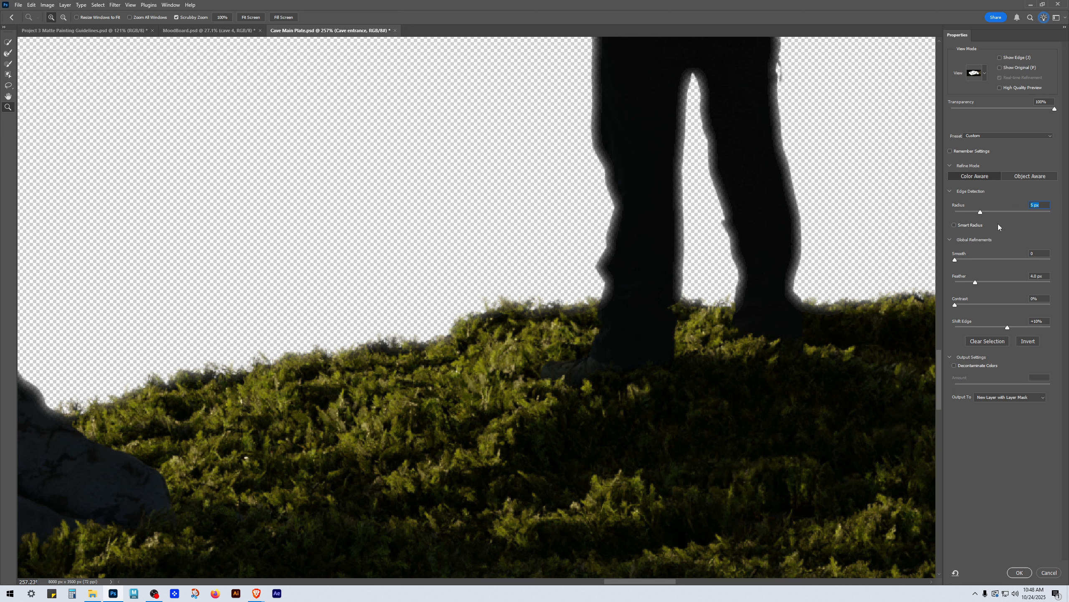
pyautogui.moveTo(786, 255); pyautogui.dragTo(453, 287)
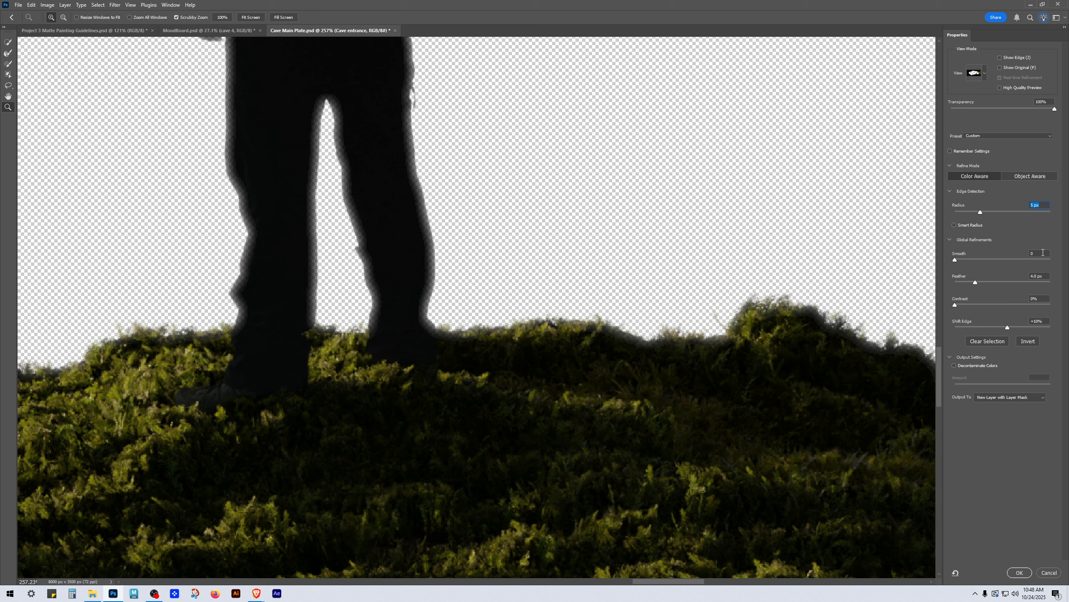
# Step: Set Smooth to 50 after trying 15, and inspect the figure's outline from the legs up to the head and shoulders
pyautogui.click(1039, 253)
pyautogui.write('15')
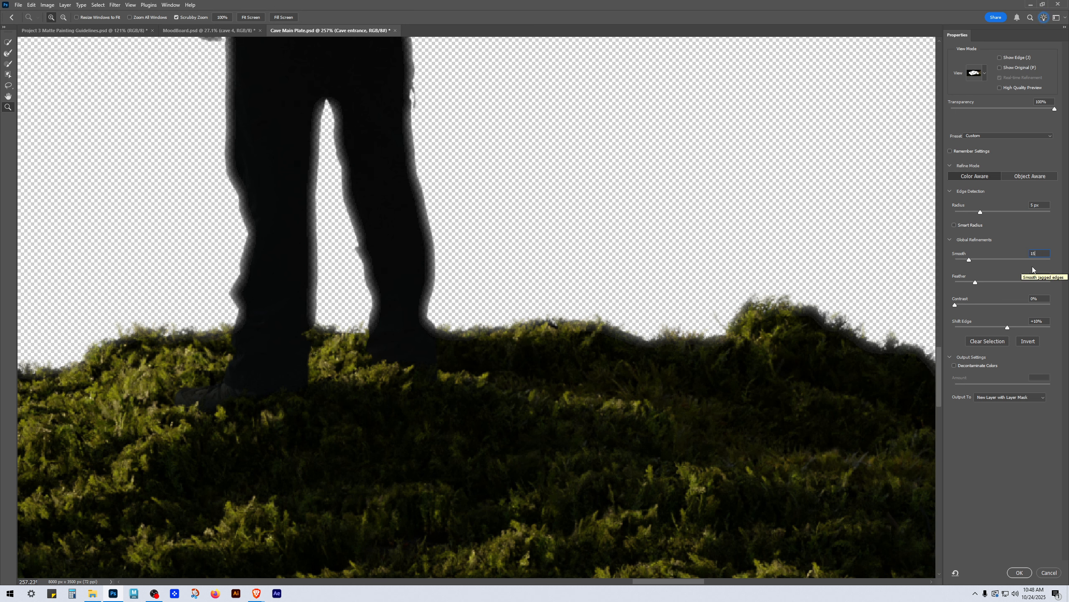
pyautogui.press('Return')
pyautogui.write('50')
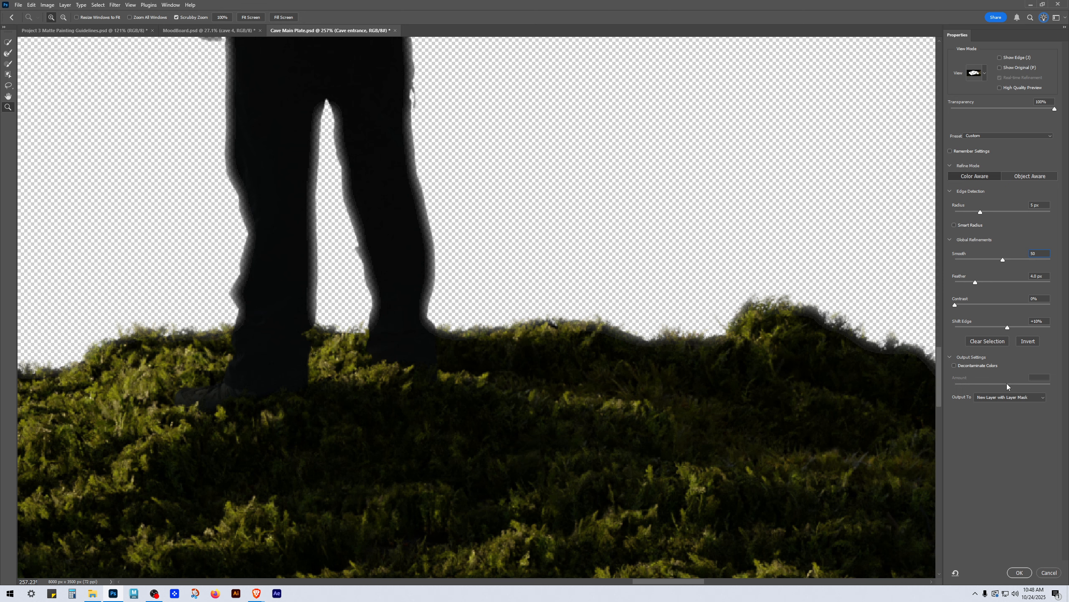
pyautogui.keyDown('alt'); pyautogui.click(754, 239); pyautogui.keyUp('alt')
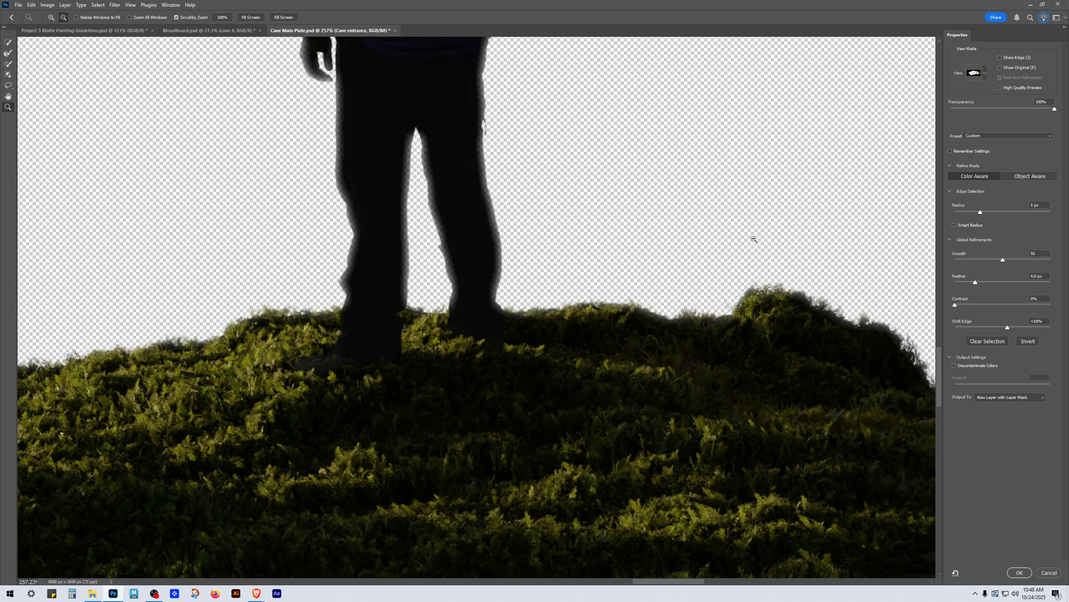
pyautogui.moveTo(633, 150); pyautogui.dragTo(739, 421)
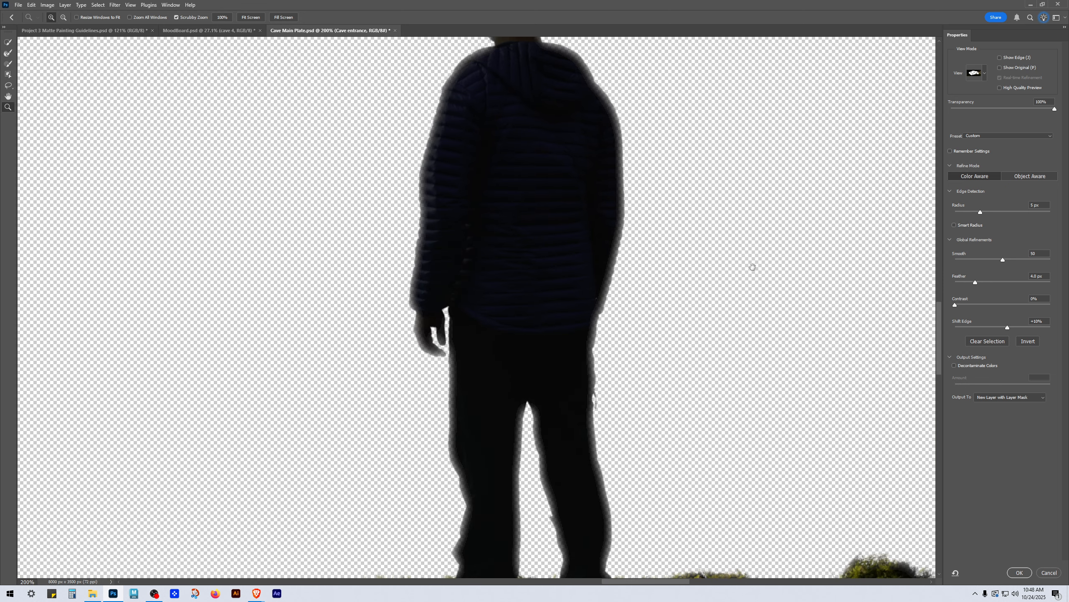
pyautogui.moveTo(752, 266); pyautogui.dragTo(755, 387)
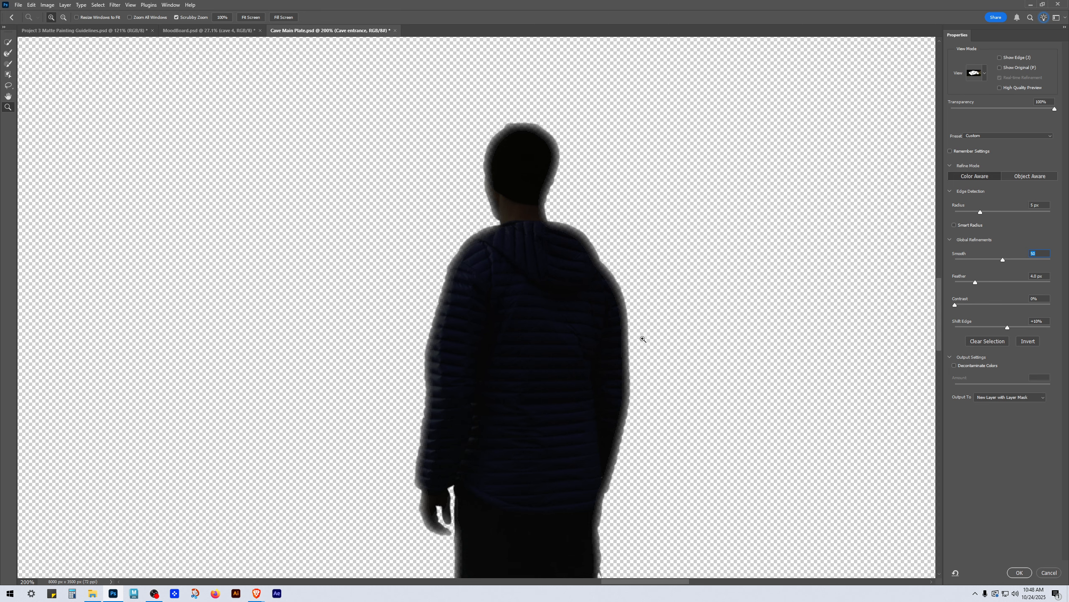
pyautogui.click(620, 293)
pyautogui.click(606, 273)
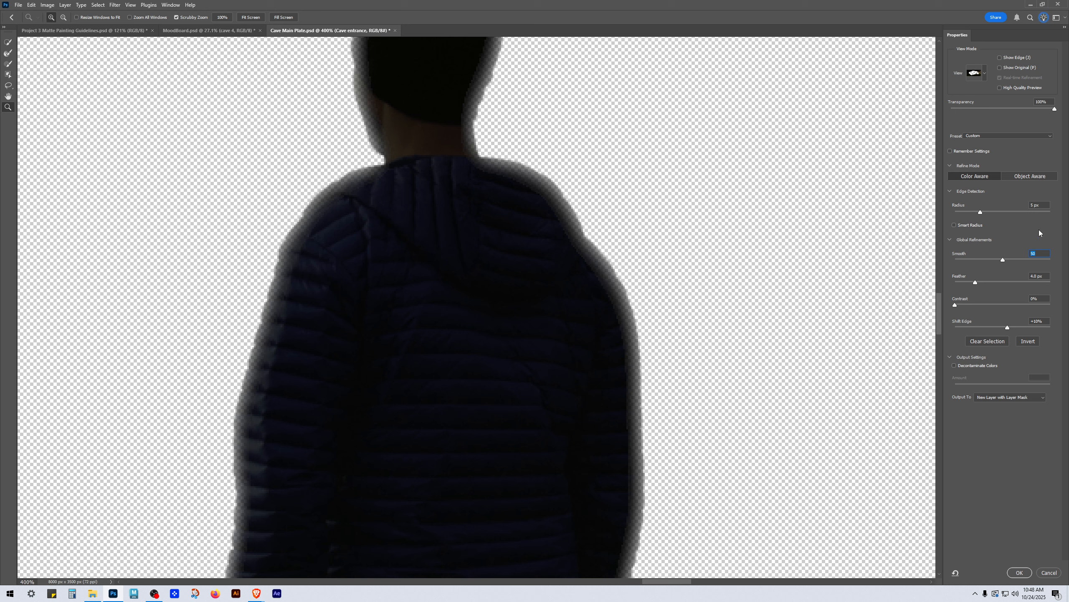
# Step: Set the edge detection radius to 10 px after trying 0 and 5 px, and check the figure, mossy ground and cave wall
pyautogui.press('Return')
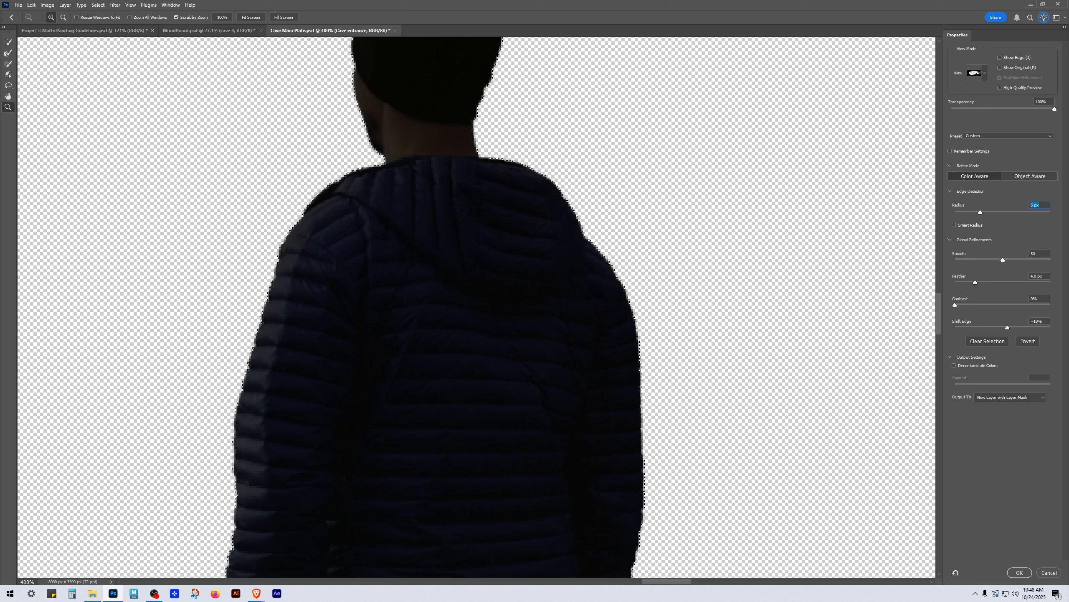
pyautogui.write('0')
pyautogui.press('Return')
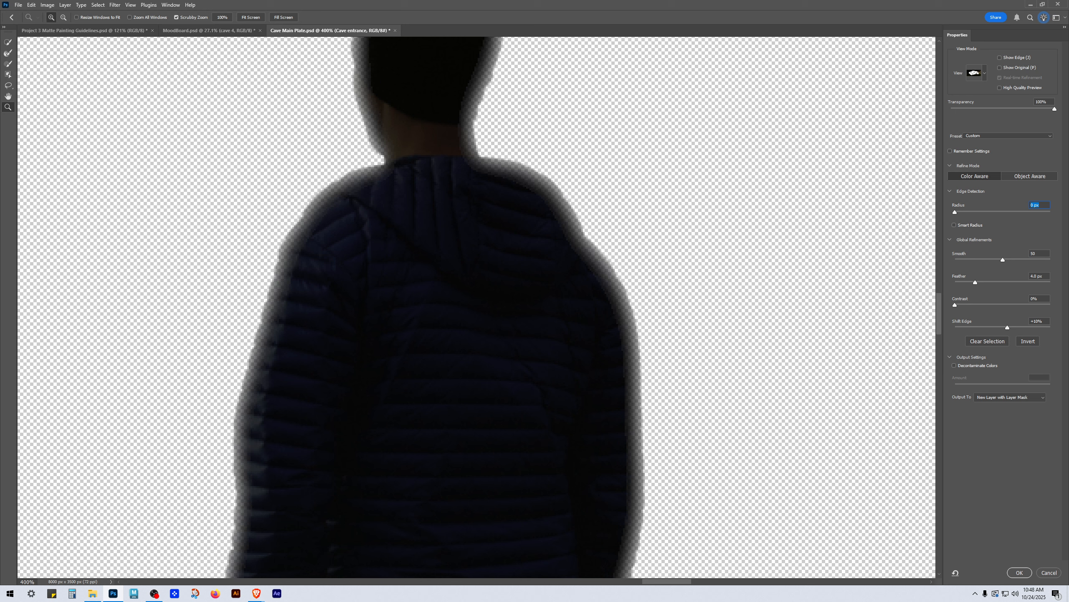
pyautogui.write('5')
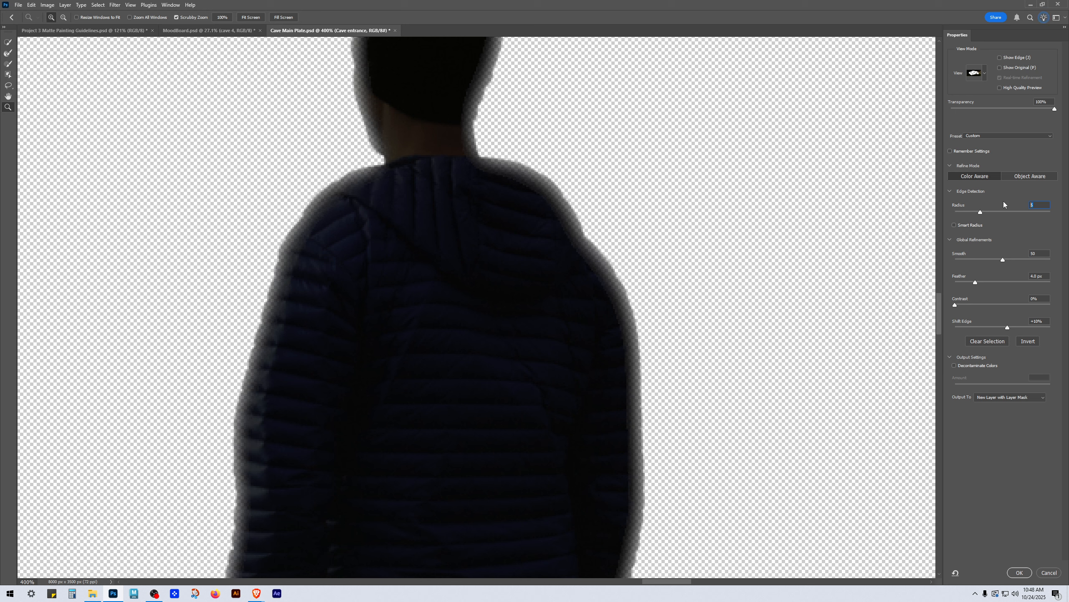
pyautogui.write('10')
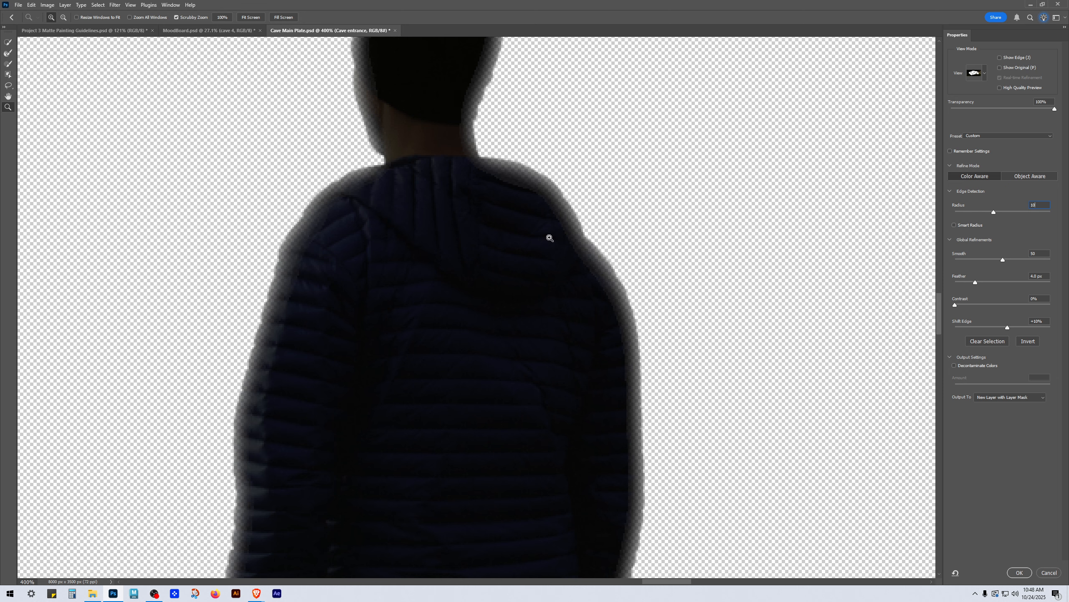
pyautogui.keyDown('alt'); pyautogui.click(667, 412); pyautogui.keyUp('alt')
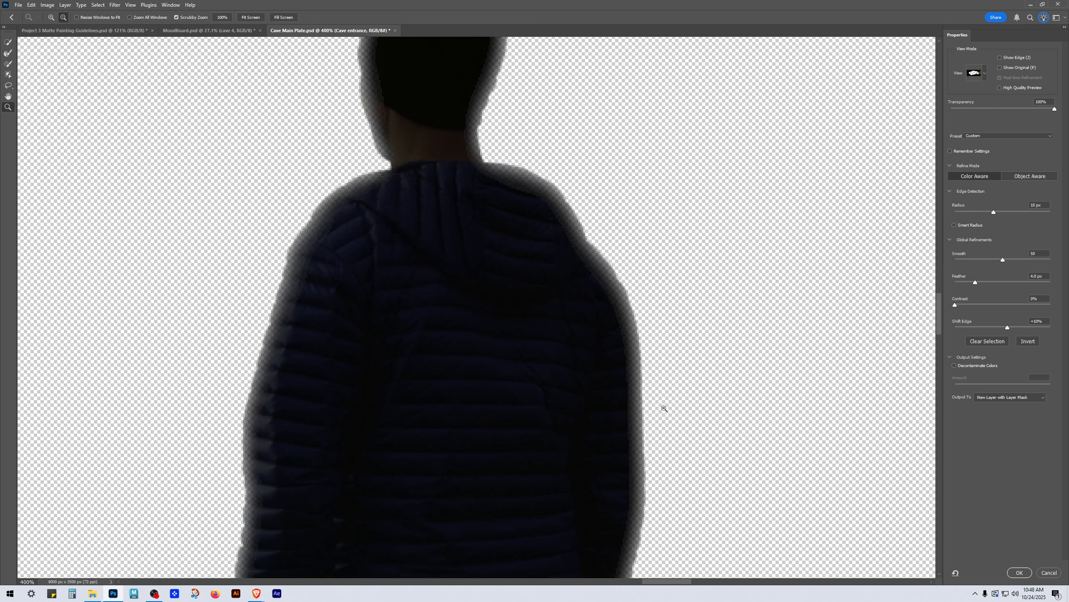
pyautogui.keyDown('alt'); pyautogui.click(666, 409); pyautogui.keyUp('alt')
pyautogui.moveTo(759, 440); pyautogui.dragTo(496, 155)
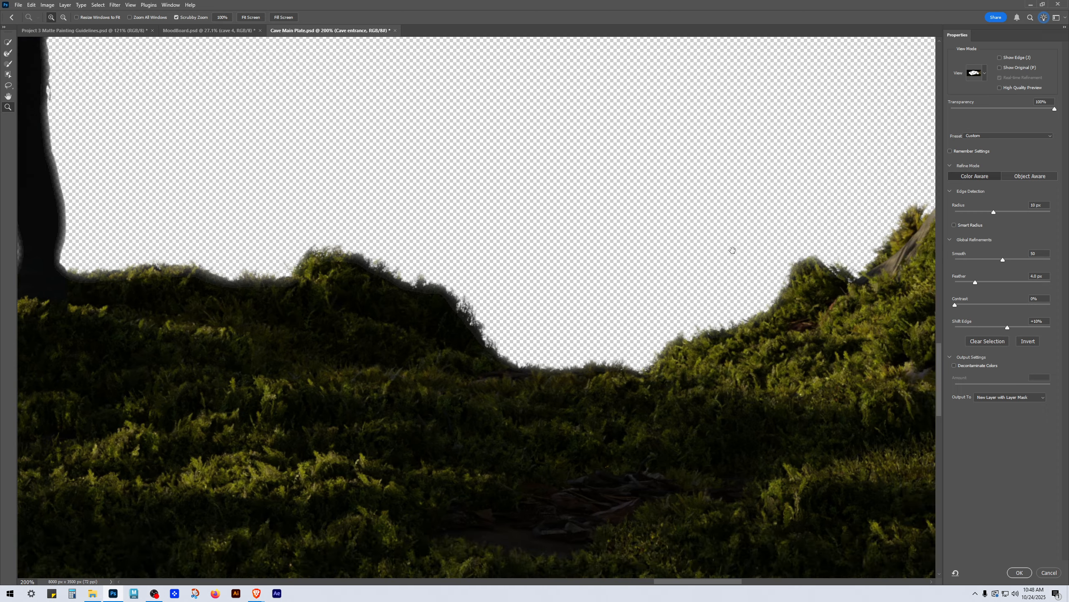
pyautogui.moveTo(638, 327); pyautogui.dragTo(439, 456)
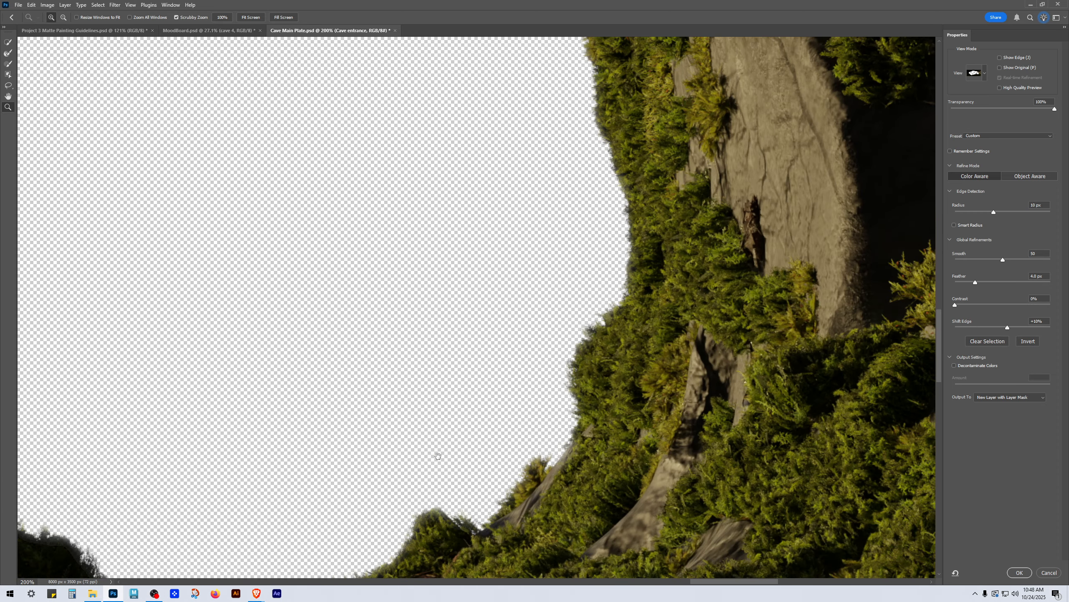
# Step: Set the feather to 5 px and check the softened edge along the mossy ground beside the cave wall
pyautogui.moveTo(536, 358); pyautogui.dragTo(711, 289)
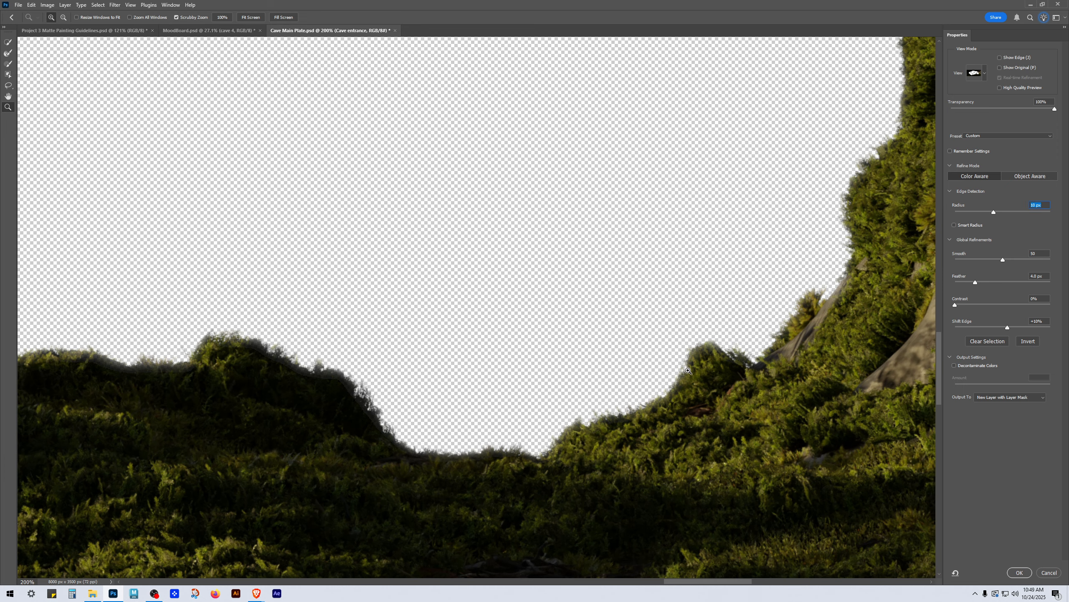
pyautogui.click(689, 371)
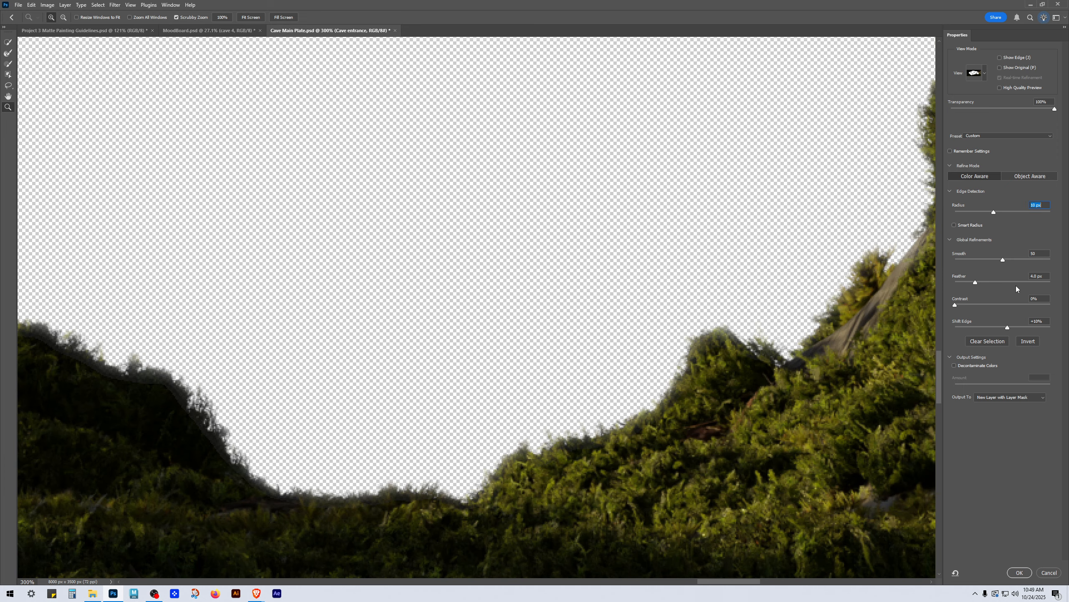
pyautogui.click(981, 273)
pyautogui.moveTo(729, 297); pyautogui.dragTo(612, 351)
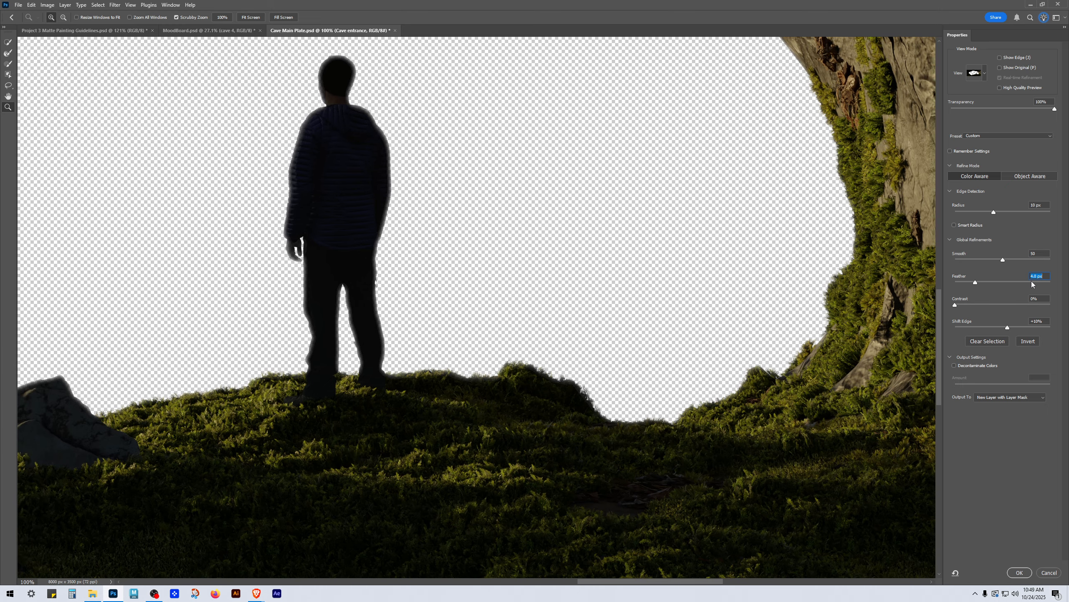
pyautogui.press('Up')
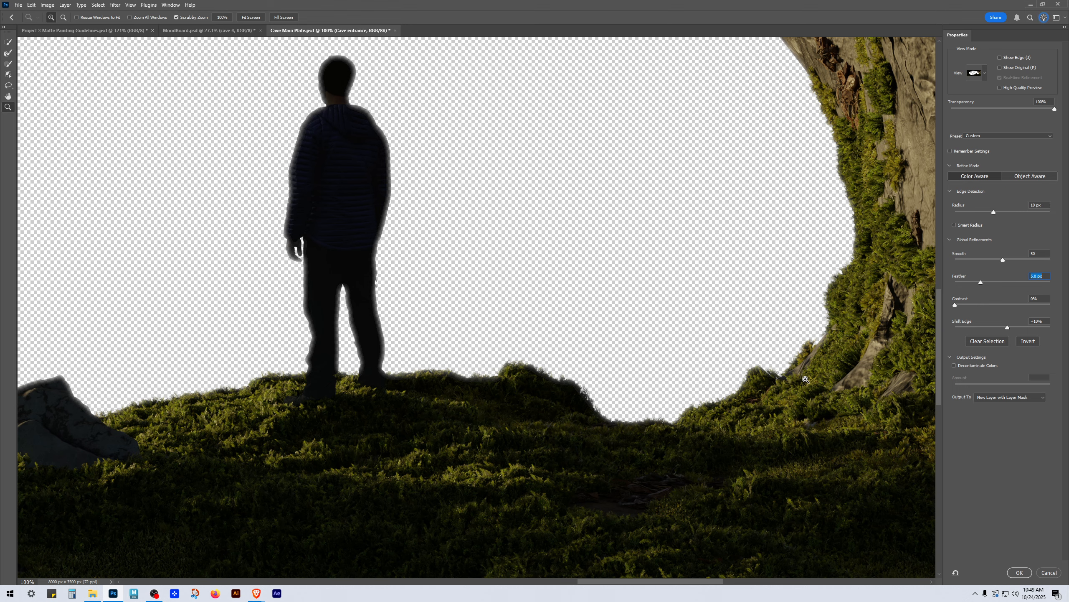
pyautogui.click(776, 373)
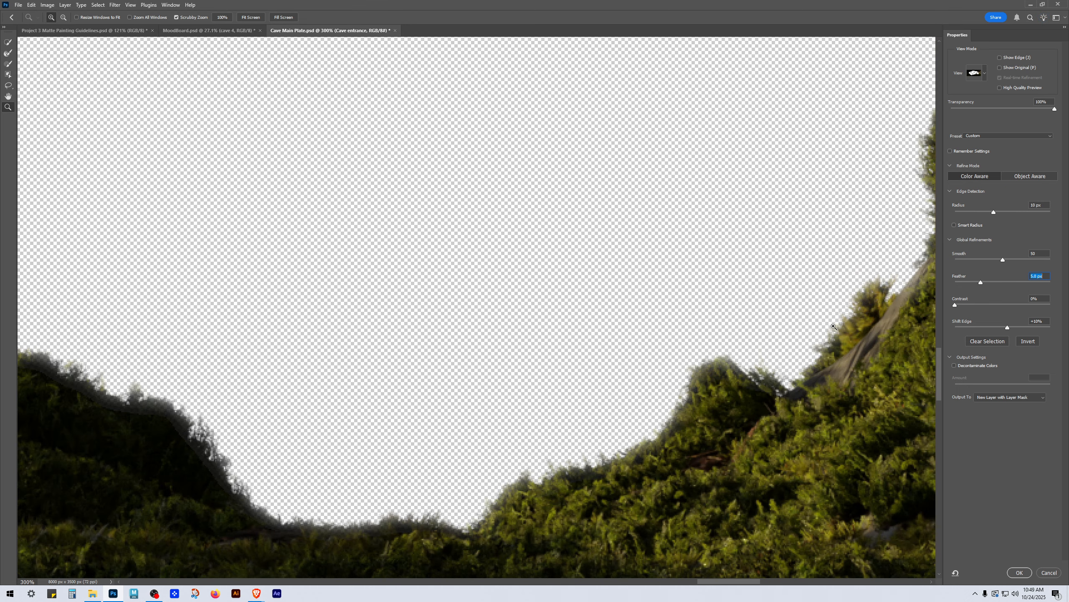
pyautogui.click(709, 376)
pyautogui.click(712, 376)
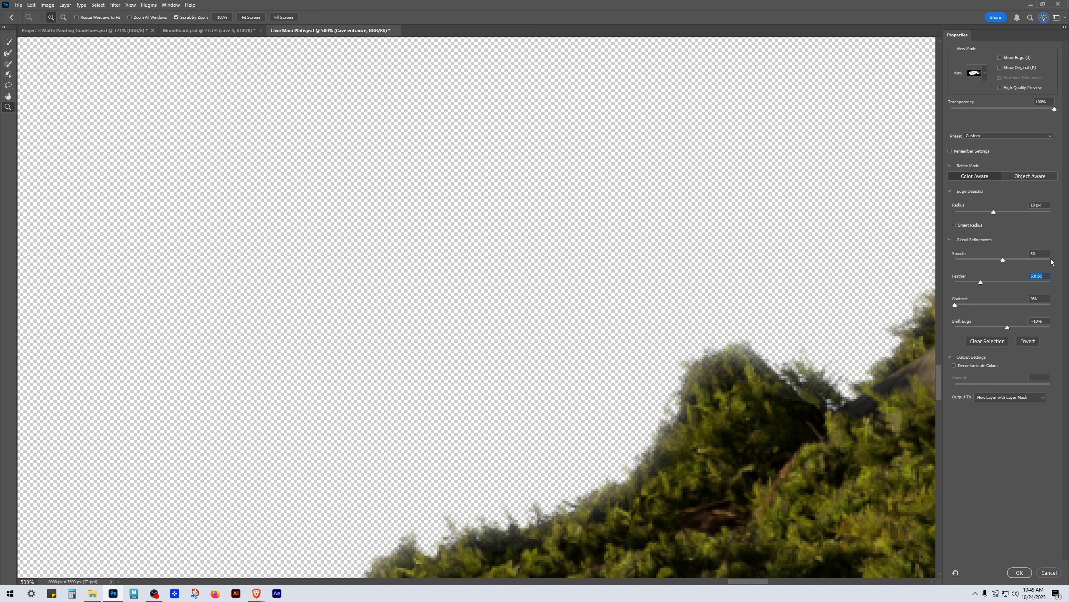
# Step: Try an edge detection radius of 15 px and check the moss mound and the figure's legs
pyautogui.click(1019, 207)
pyautogui.write('5')
pyautogui.write('5')
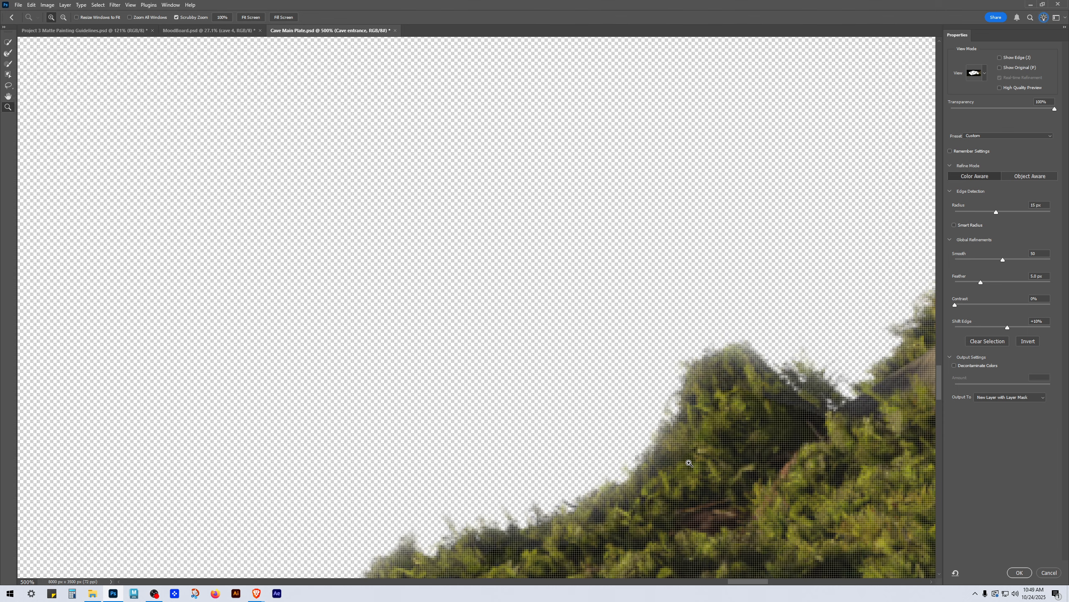
pyautogui.click(689, 463)
pyautogui.keyDown('alt'); pyautogui.click(686, 460); pyautogui.keyUp('alt')
pyautogui.keyDown('alt'); pyautogui.click(686, 460); pyautogui.keyUp('alt')
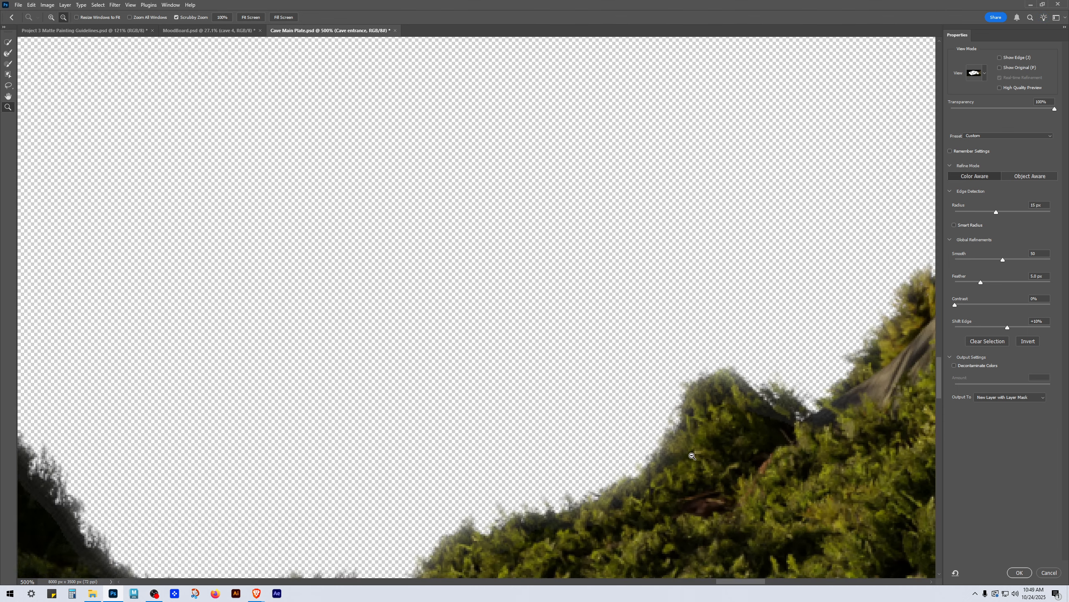
pyautogui.keyDown('alt'); pyautogui.click(686, 460); pyautogui.keyUp('alt')
pyautogui.keyDown('alt'); pyautogui.click(685, 460); pyautogui.keyUp('alt')
pyautogui.moveTo(534, 422); pyautogui.dragTo(763, 325)
pyautogui.moveTo(543, 356); pyautogui.dragTo(801, 443)
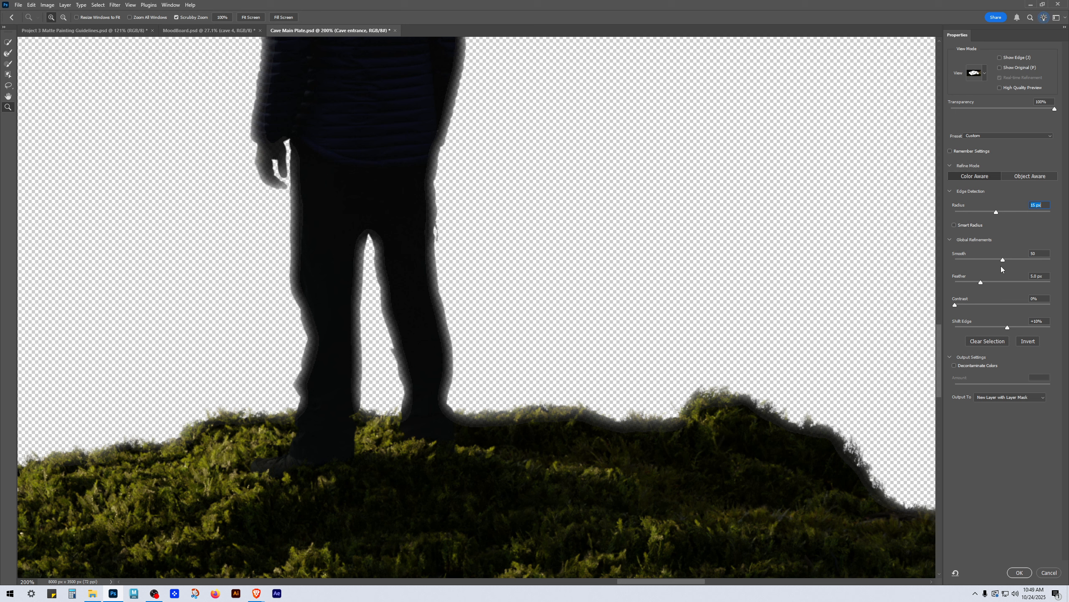
# Step: Set Smooth to 25 and the edge detection radius to 10 px
pyautogui.press('Tab')
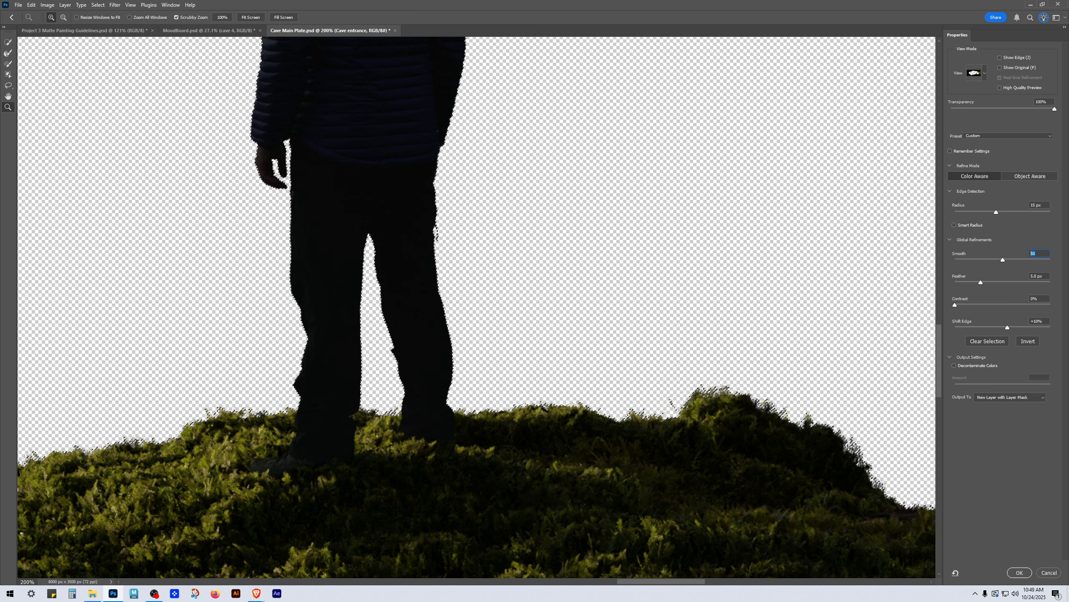
pyautogui.write('25')
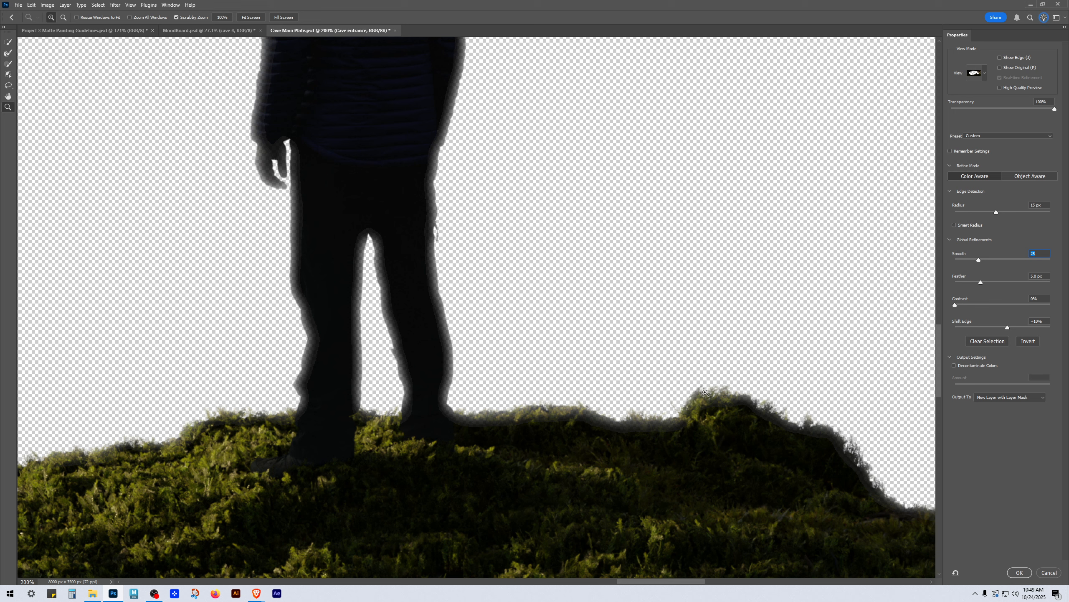
pyautogui.click(1047, 205)
pyautogui.write('1')
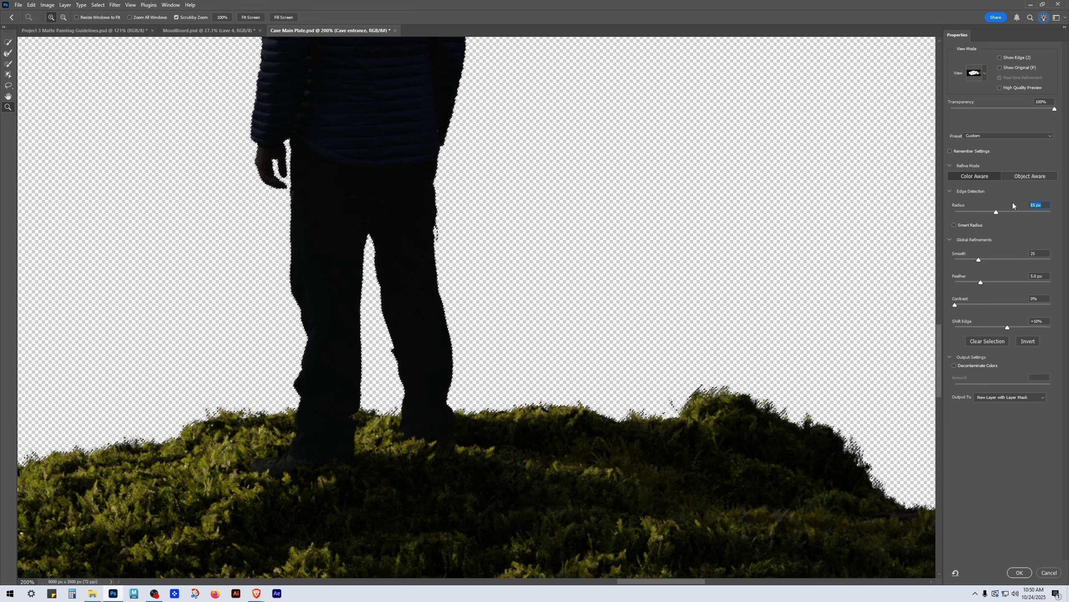
pyautogui.press('Return')
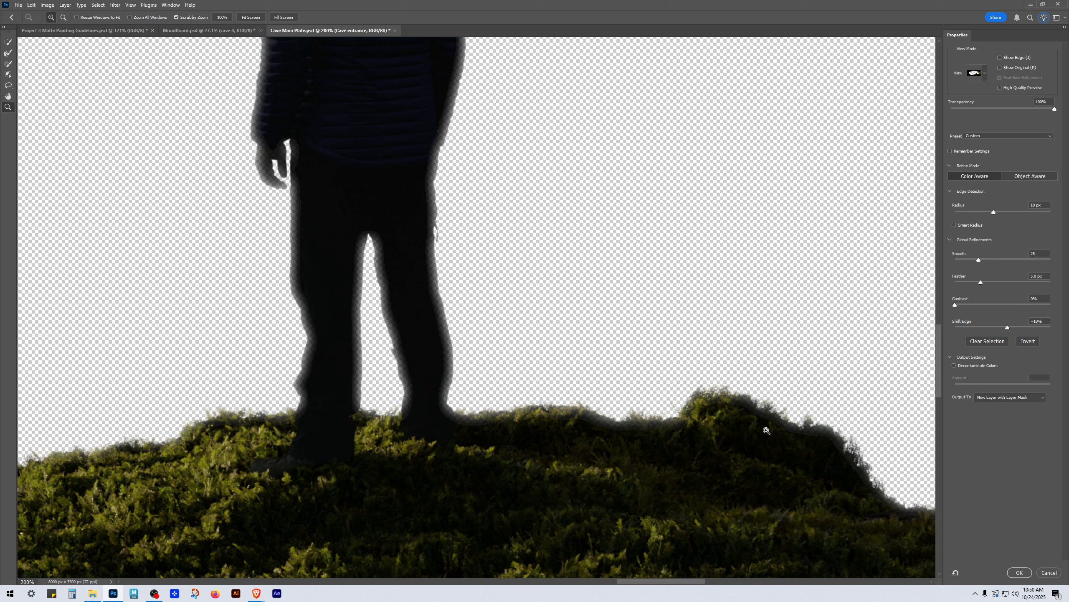
# Step: Set Shift Edge to +5% and check the mossy dip between the figure and the cave wall
pyautogui.click(1044, 320)
pyautogui.write('5')
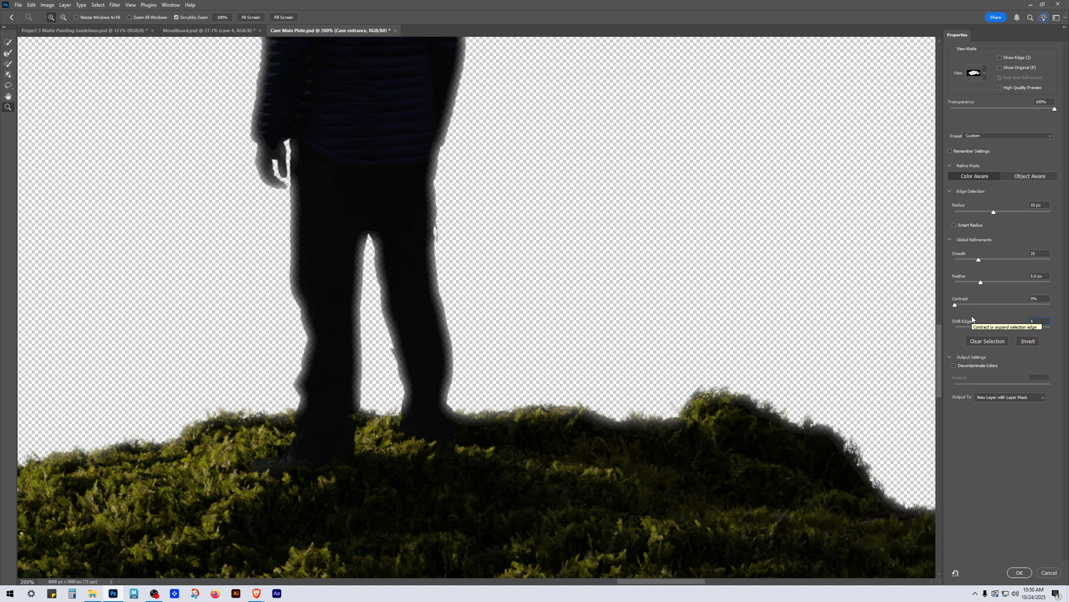
pyautogui.press('Return')
pyautogui.moveTo(863, 459); pyautogui.dragTo(437, 342)
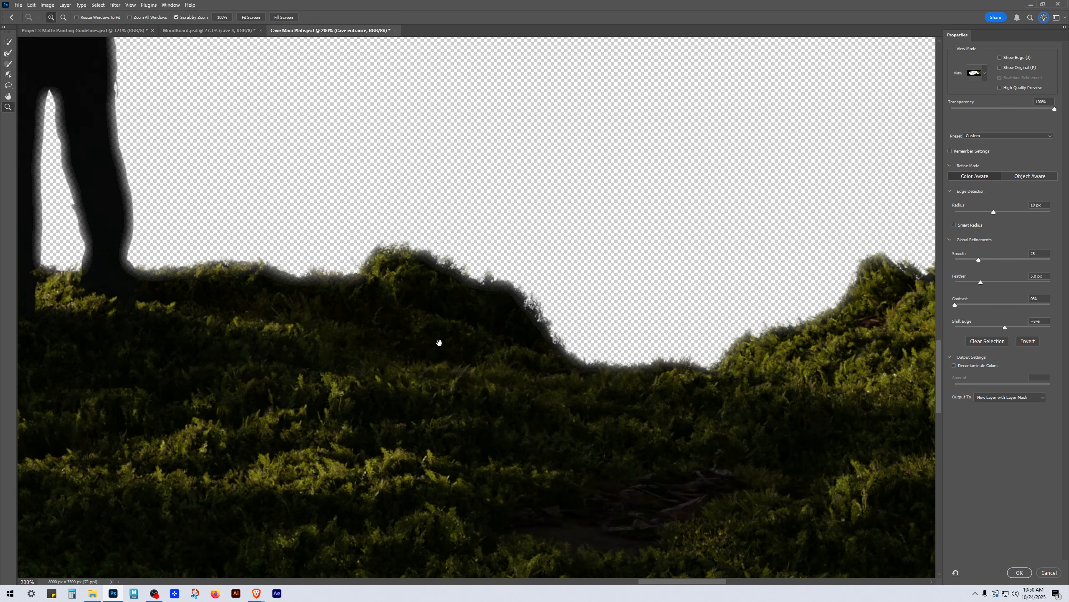
pyautogui.click(623, 332)
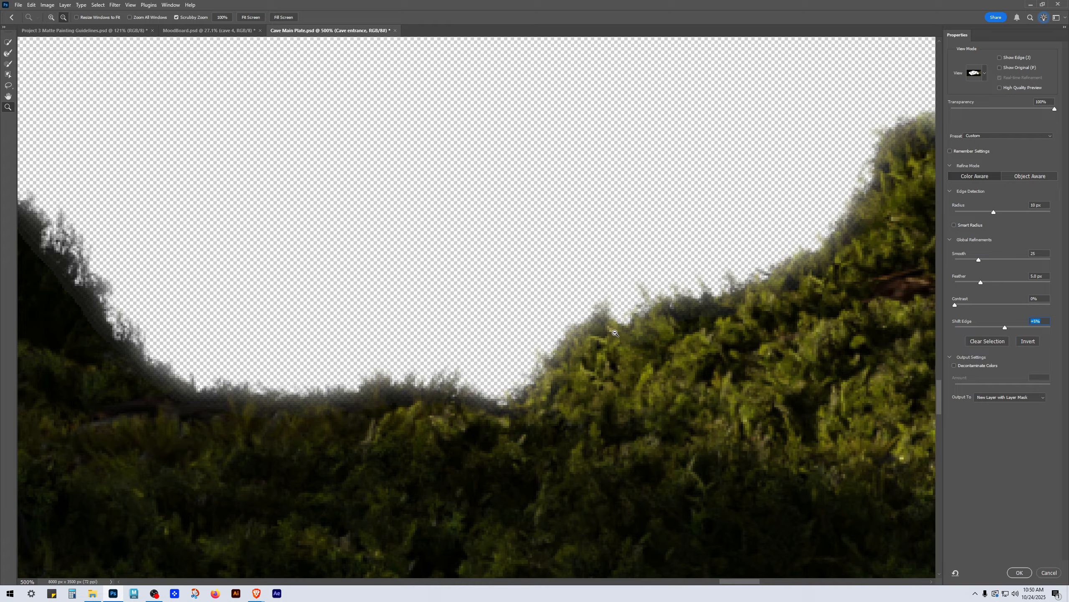
pyautogui.keyDown('alt'); pyautogui.click(610, 333); pyautogui.keyUp('alt')
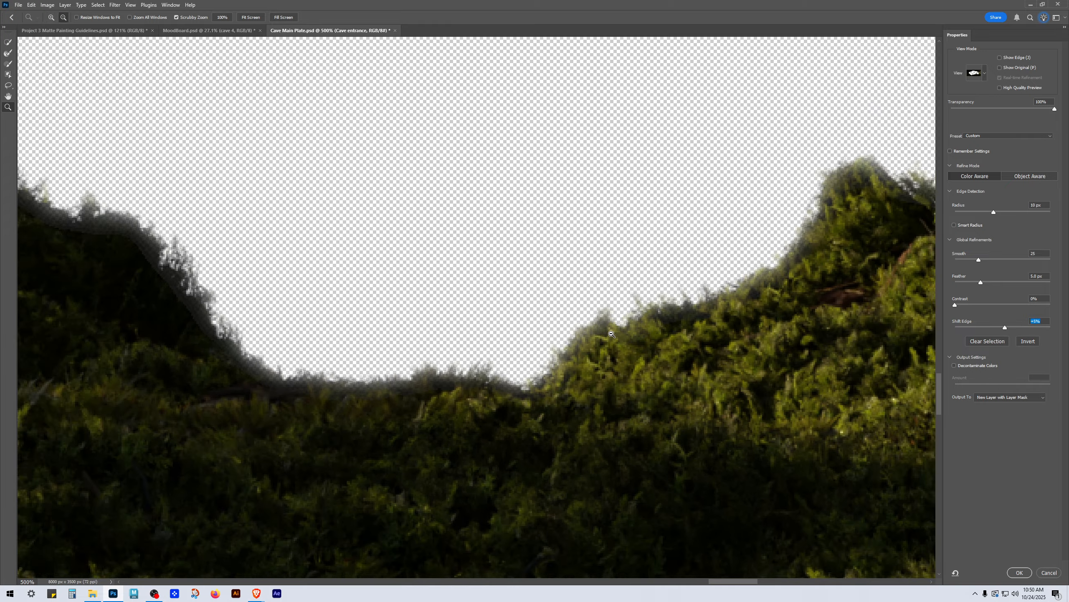
pyautogui.scroll(-6, 610, 334)
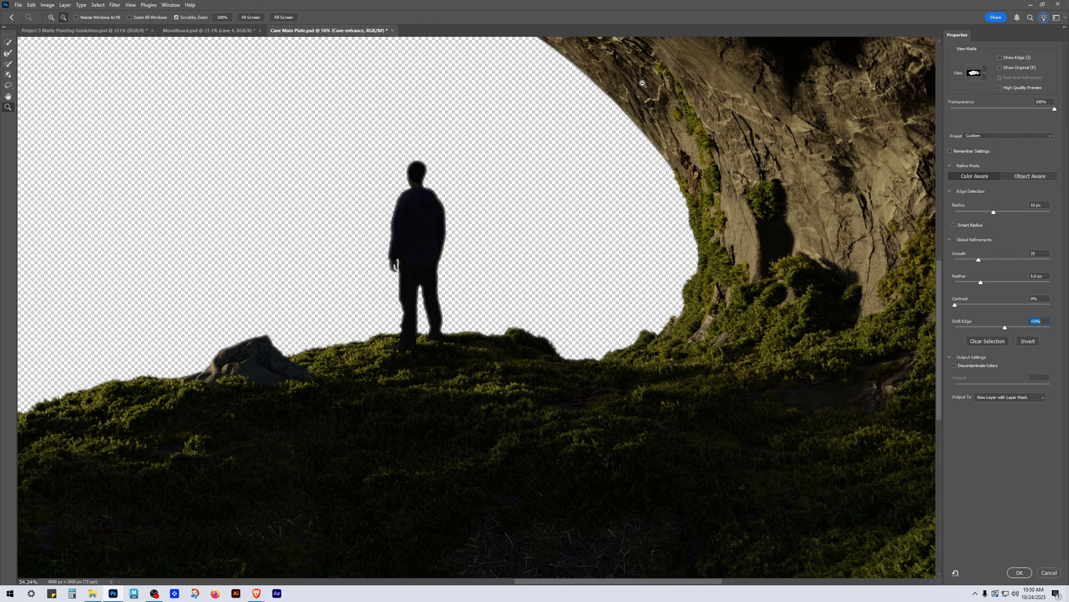
# Step: Check the cave wall's edge and the figure, and output the refined selection as a new layer with a layer mask
pyautogui.scroll(6, 621, 81)
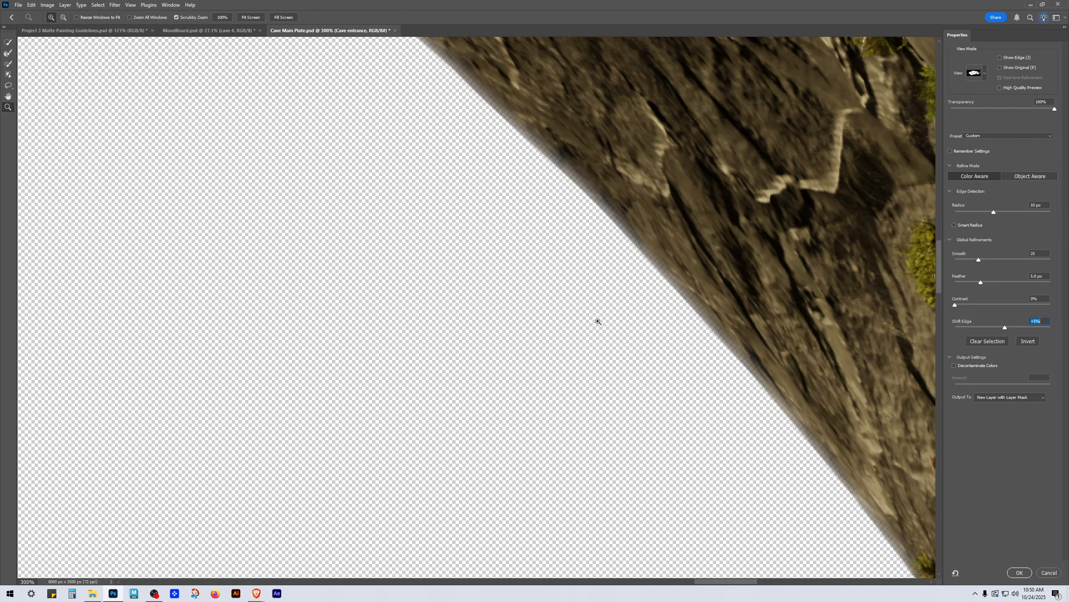
pyautogui.click(605, 184)
pyautogui.scroll(3, 604, 184)
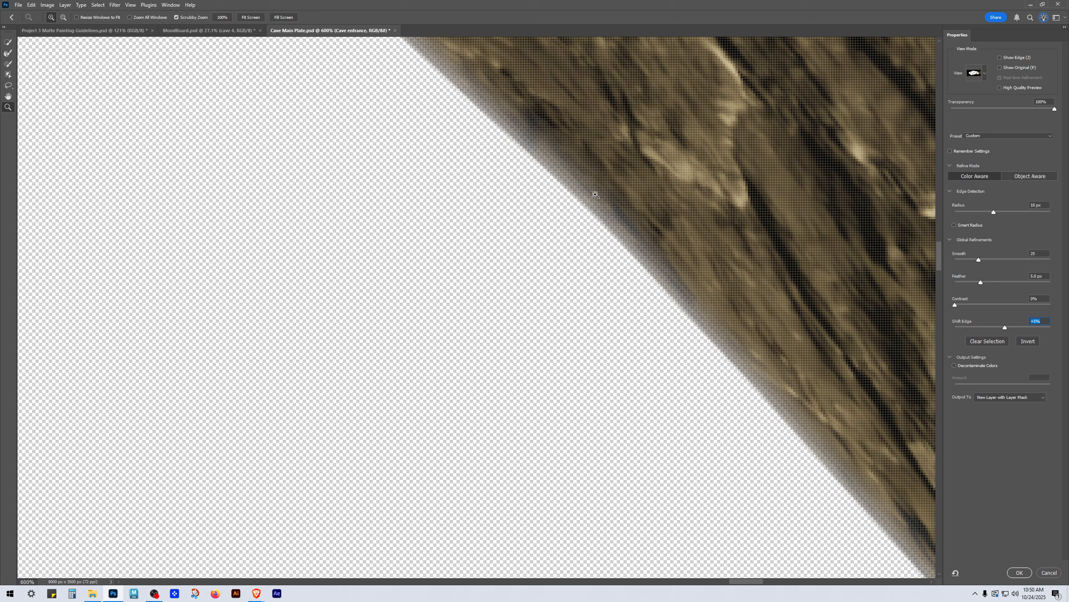
pyautogui.scroll(-3, 558, 294)
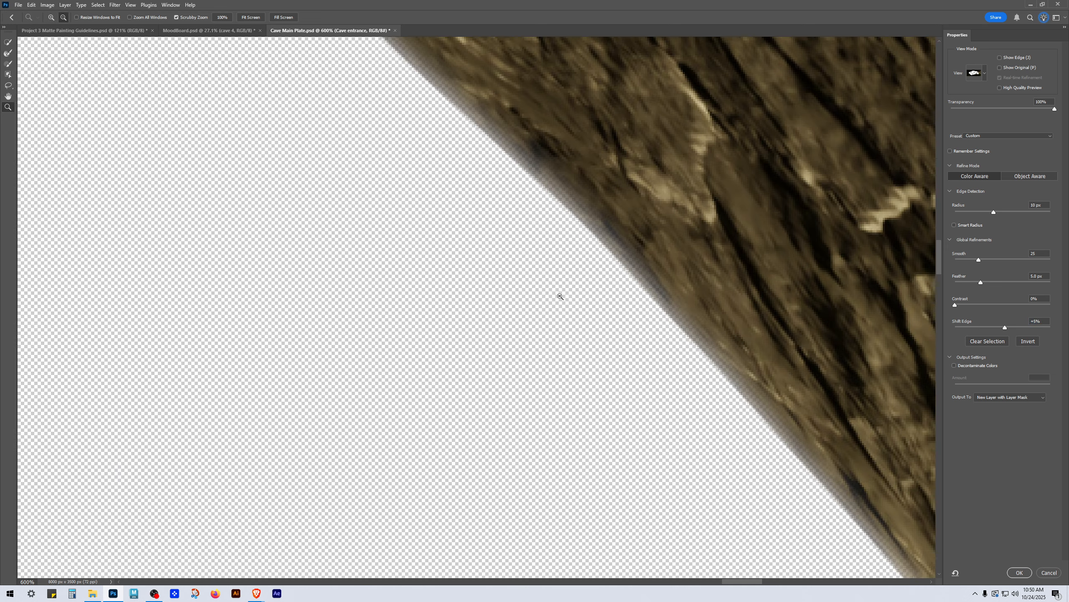
pyautogui.scroll(-4, 557, 293)
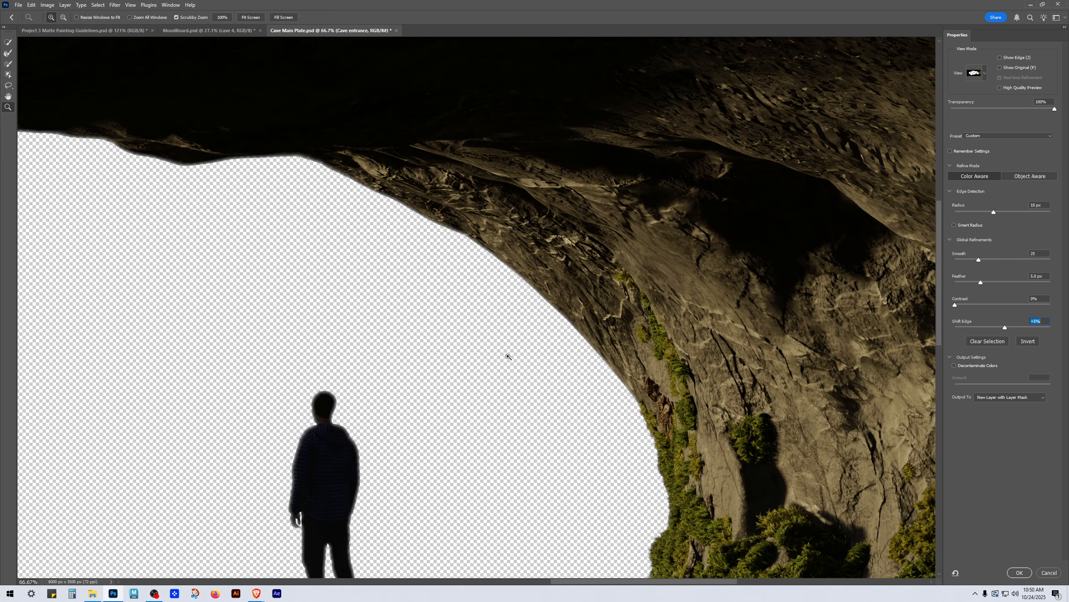
pyautogui.moveTo(457, 366); pyautogui.dragTo(741, 159)
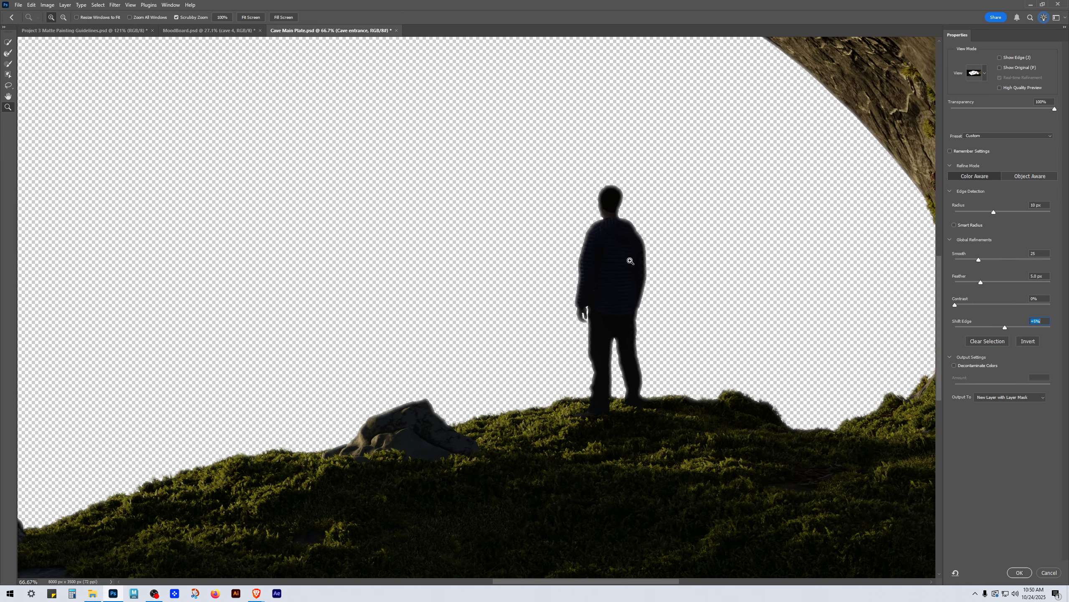
pyautogui.click(1042, 206)
pyautogui.click(1039, 253)
pyautogui.click(1019, 573)
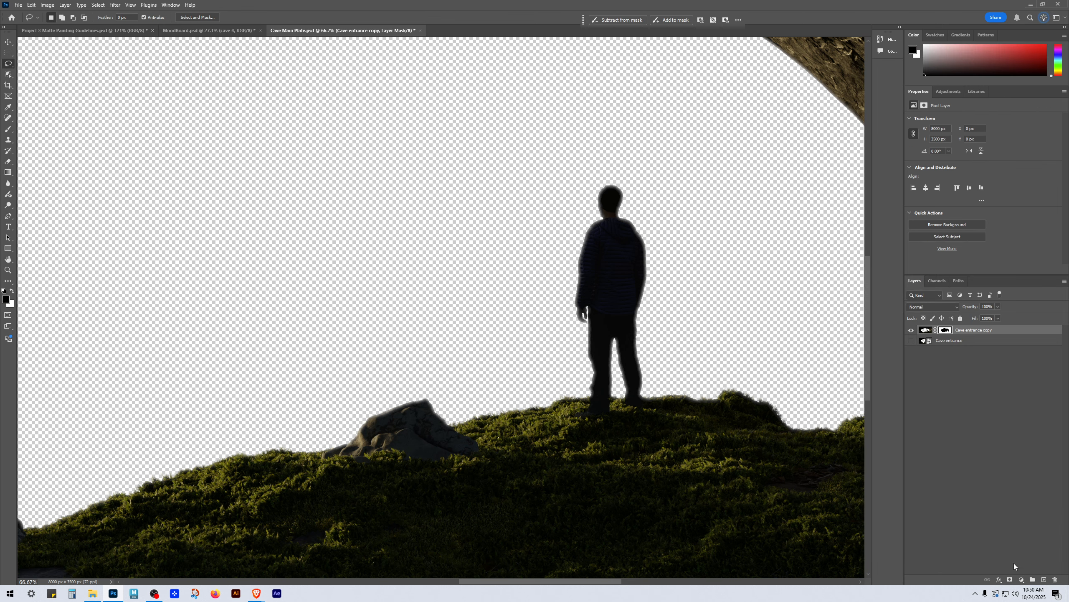
# Step: Examine the masked layer's edges around the figure and the mossy cave wall, and view the whole cave opening
pyautogui.scroll(10, 611, 310)
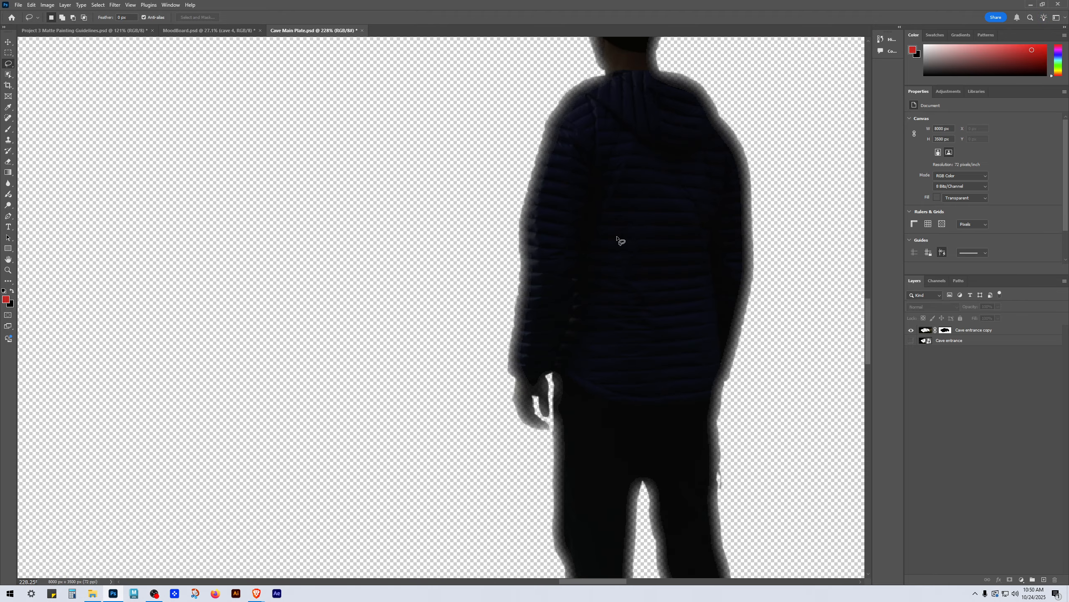
pyautogui.scroll(-8, 717, 434)
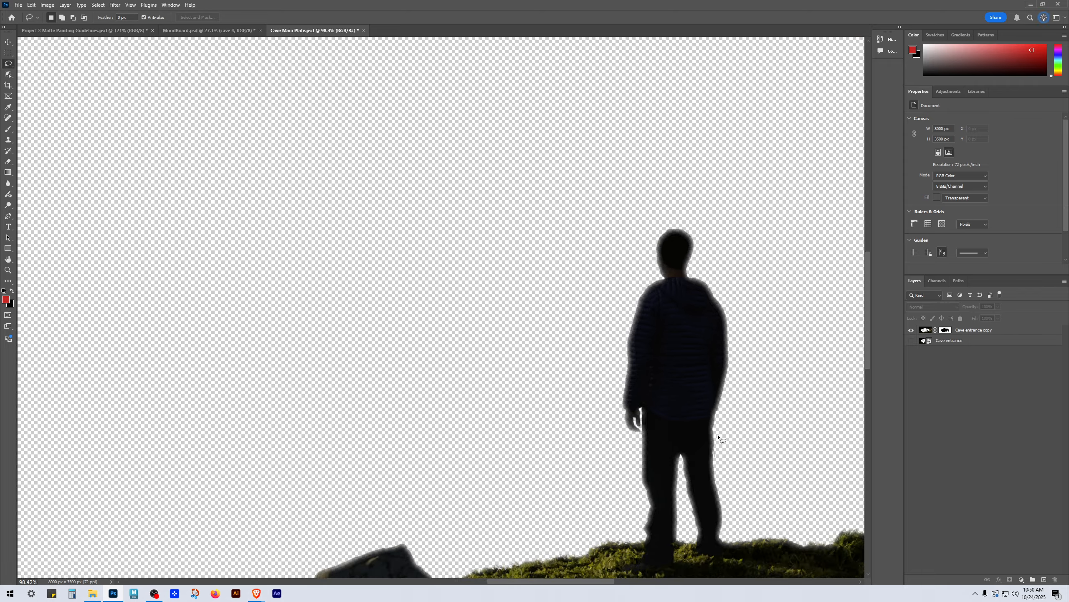
pyautogui.moveTo(779, 497); pyautogui.dragTo(509, 334)
pyautogui.press('v')
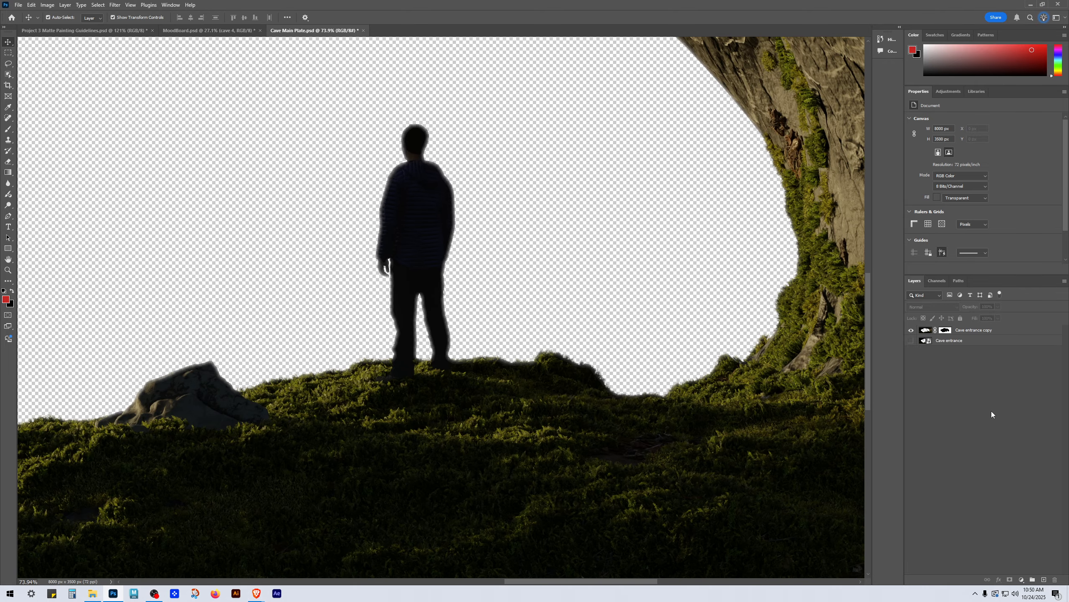
pyautogui.scroll(15, 830, 363)
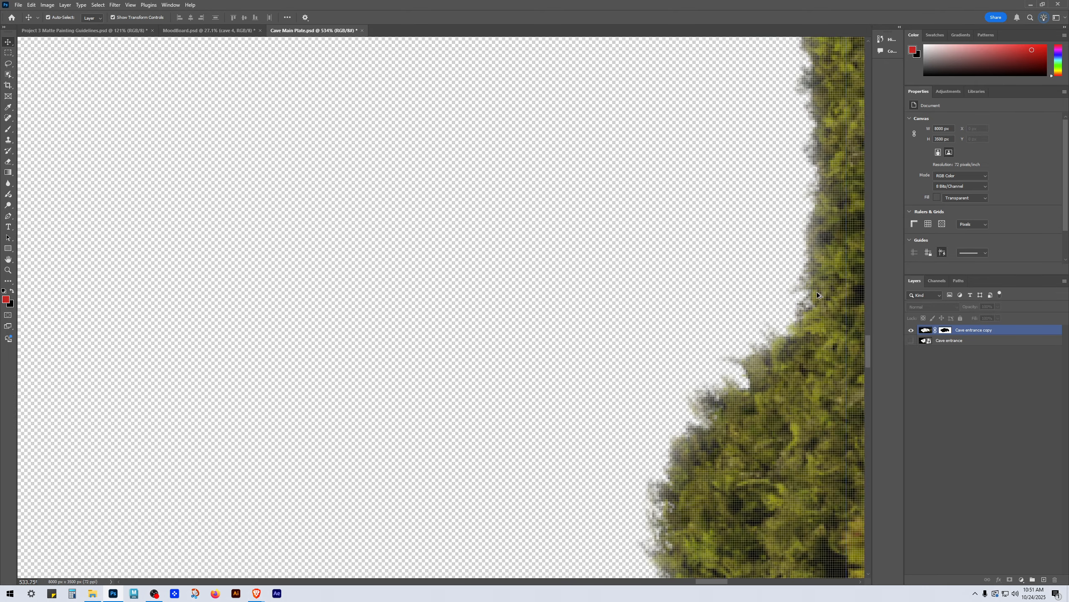
pyautogui.scroll(-18, 699, 429)
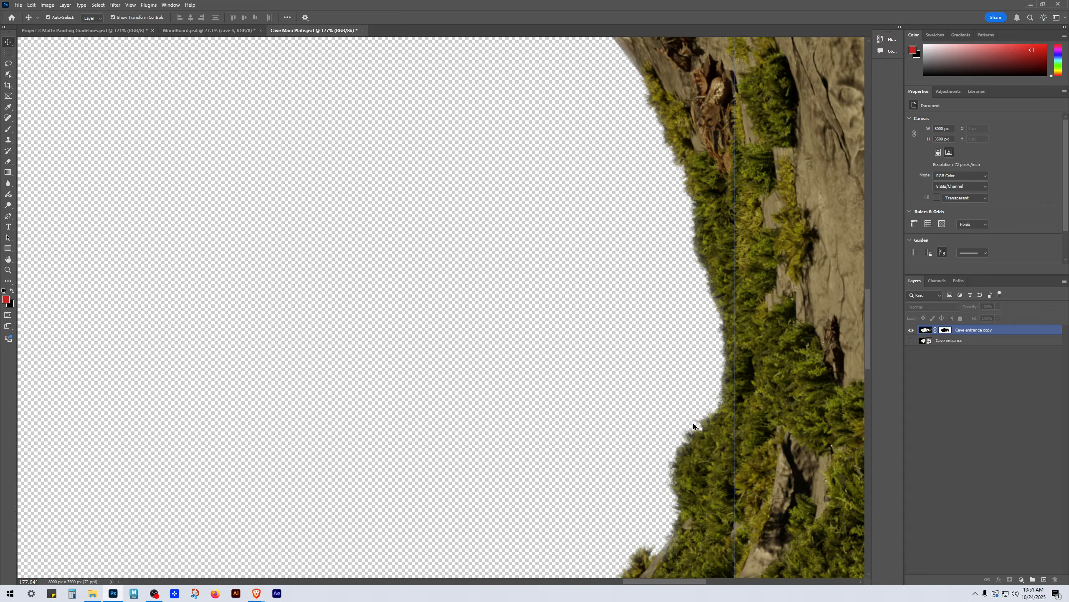
pyautogui.scroll(-5, 571, 392)
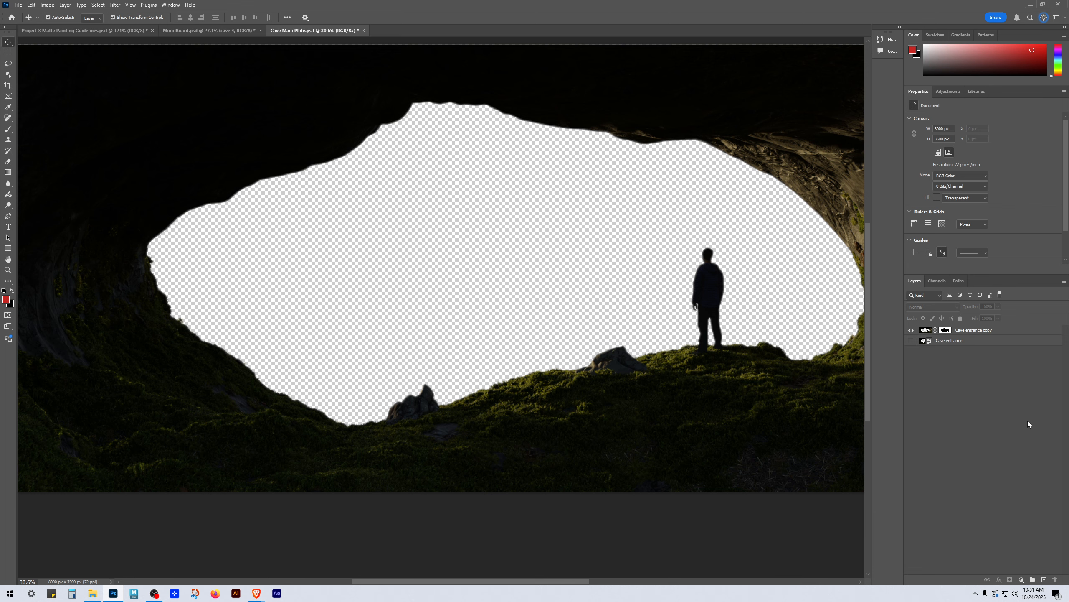
# Step: Look over the reference images in MoodBoard.psd and return to the cave opening in Cave Main Plate.psd
pyautogui.click(198, 29)
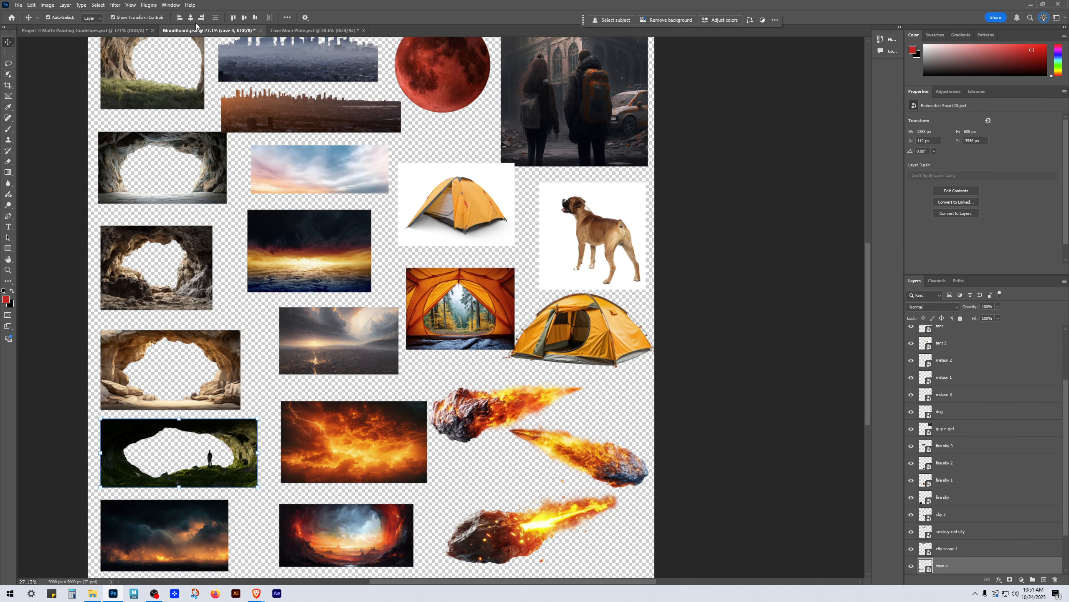
pyautogui.click(717, 400)
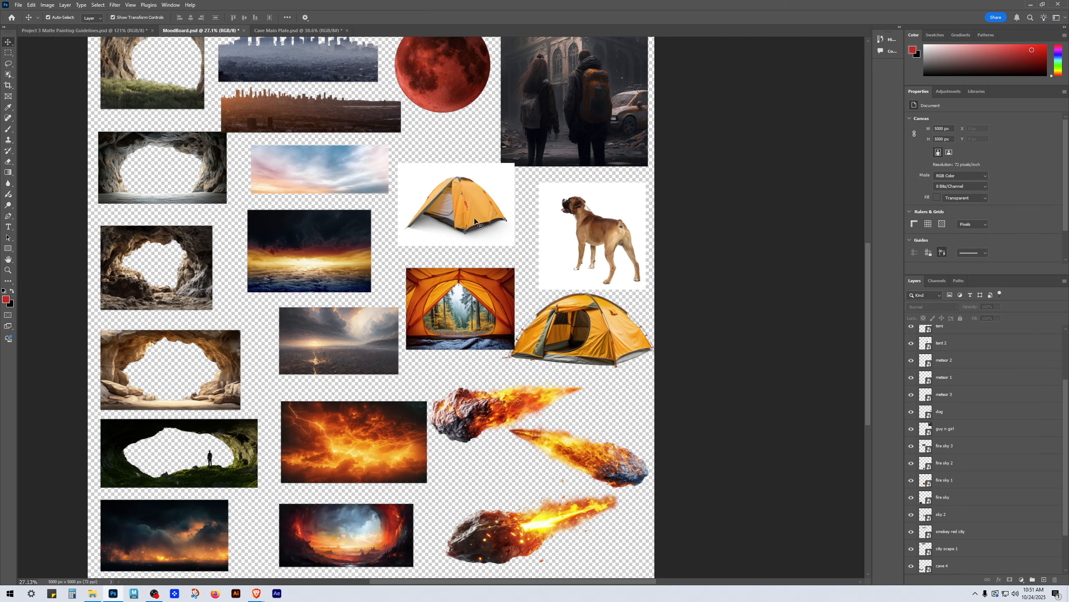
pyautogui.moveTo(464, 194); pyautogui.dragTo(533, 170)
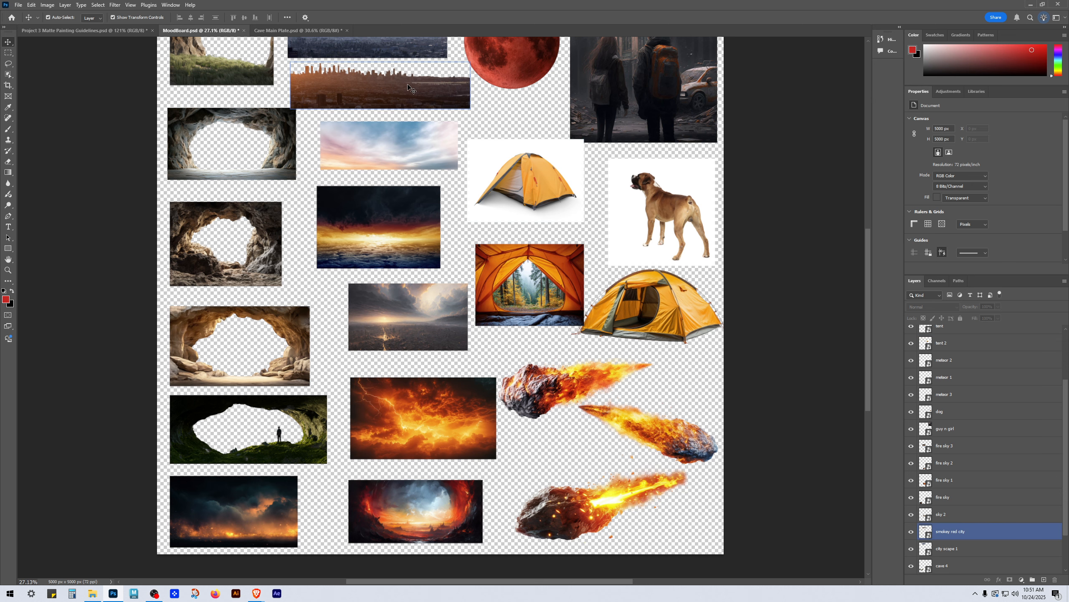
pyautogui.click(321, 31)
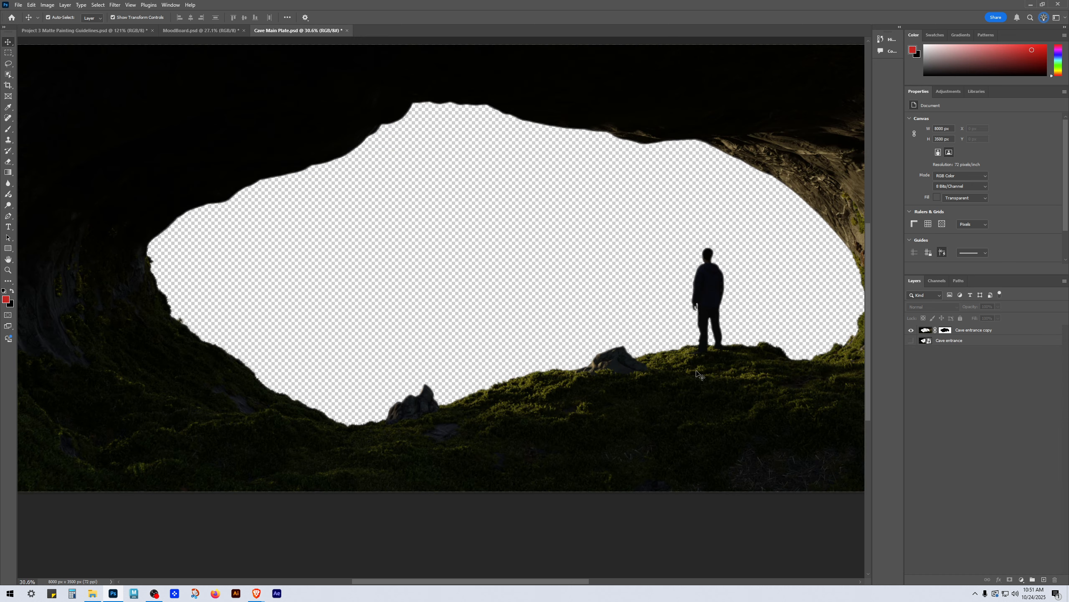
pyautogui.moveTo(690, 420); pyautogui.dragTo(568, 440)
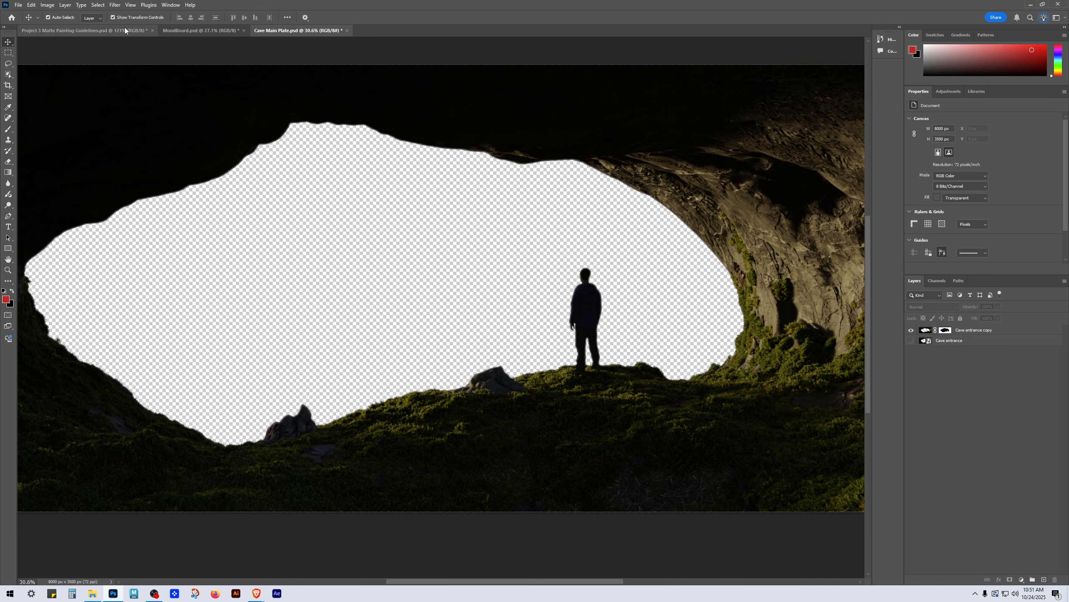
# Step: Consult the Photoshop Workflow guidelines, rename the hidden smart object layer in Cave Main Plate.psd "Cave entrance Original", and lock it
pyautogui.click(97, 32)
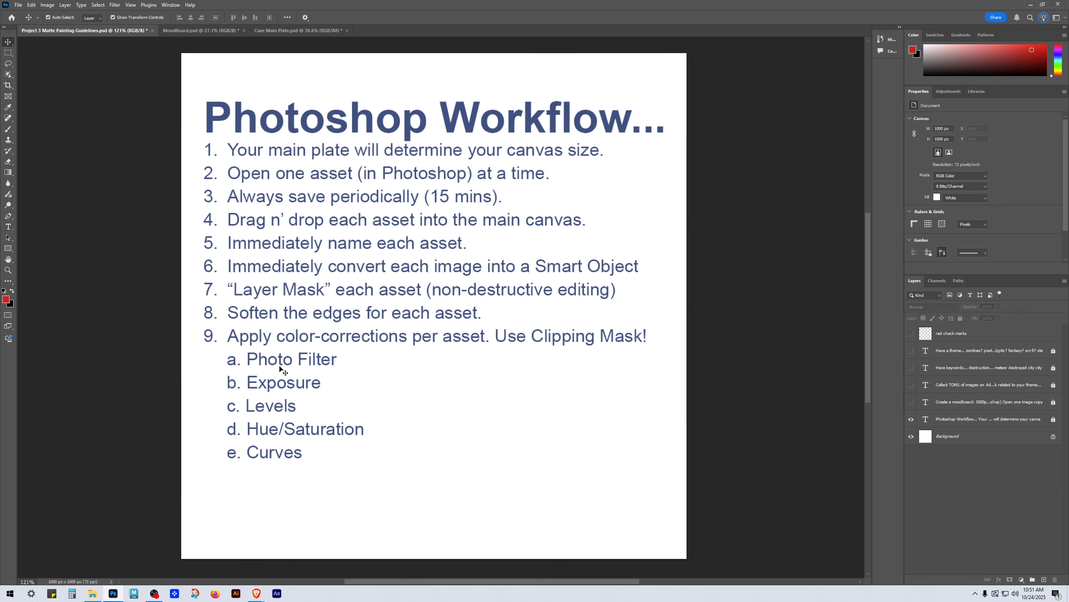
pyautogui.click(296, 32)
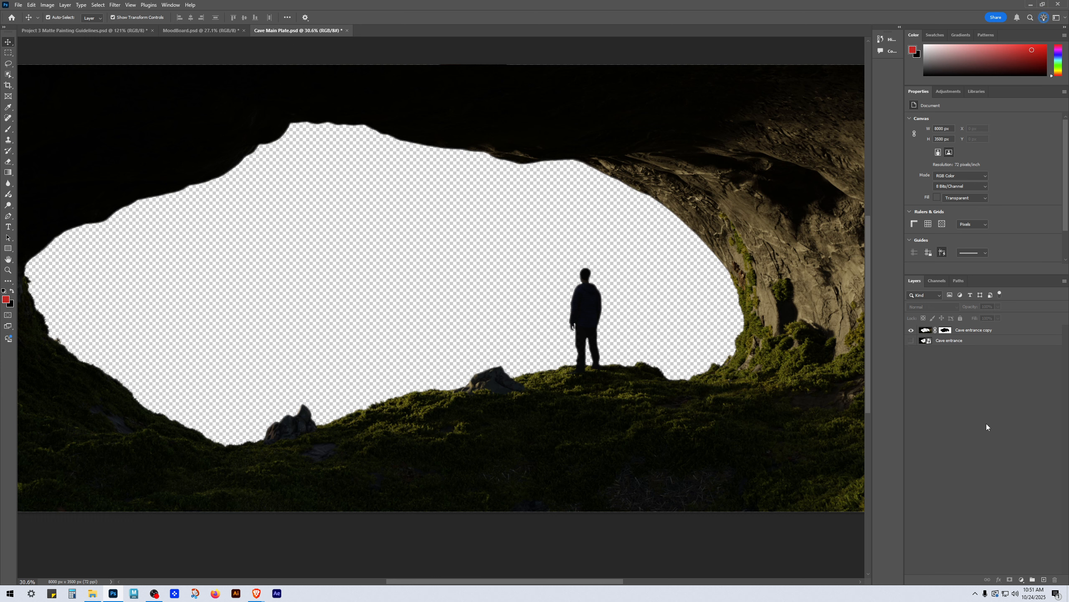
pyautogui.doubleClick(958, 341)
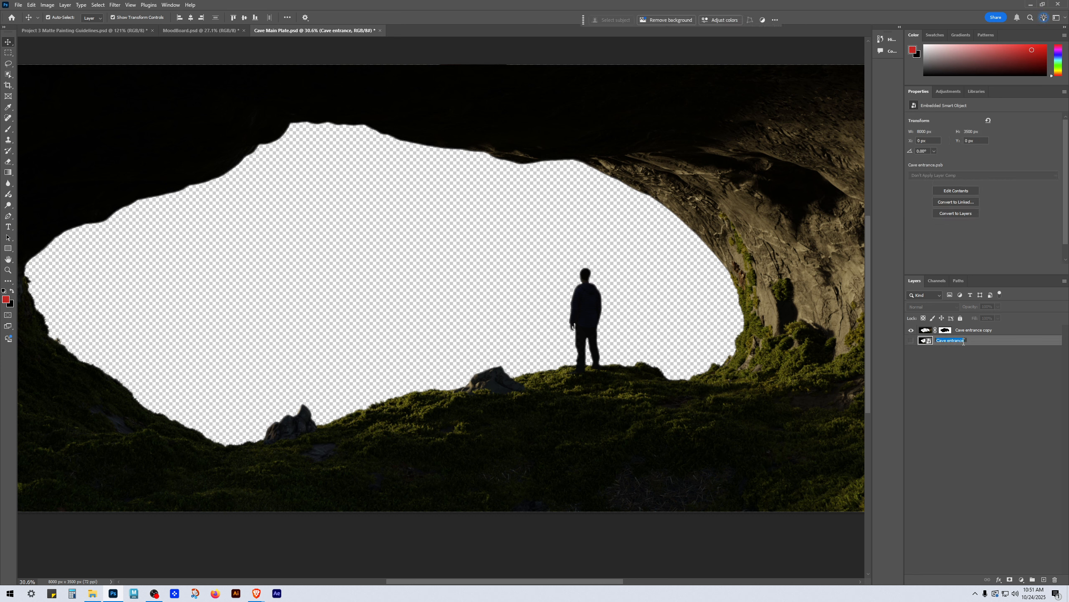
pyautogui.write('Original')
pyautogui.press('Return')
pyautogui.click(960, 319)
pyautogui.click(1030, 383)
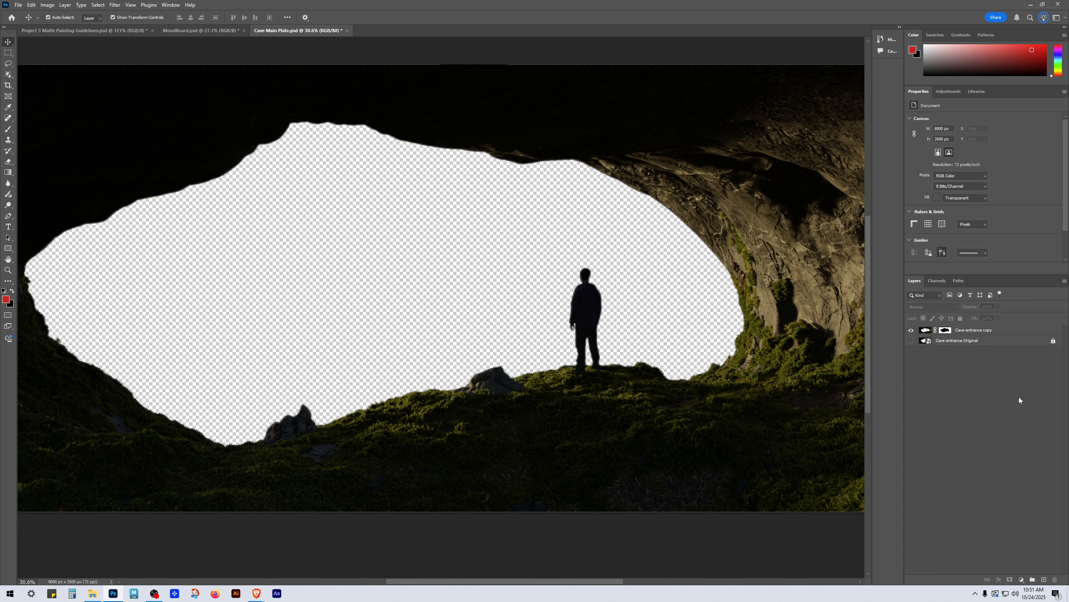
# Step: Rename the masked copy layer "Cave entrance"
pyautogui.click(985, 331)
pyautogui.doubleClick(986, 331)
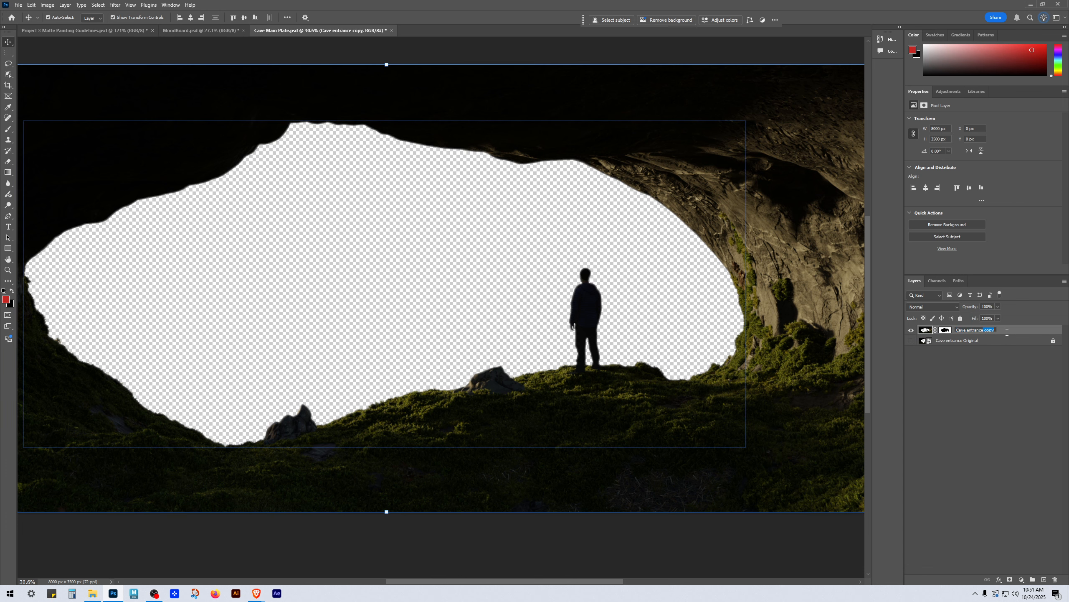
pyautogui.press('BackSpace')
pyautogui.click(1007, 405)
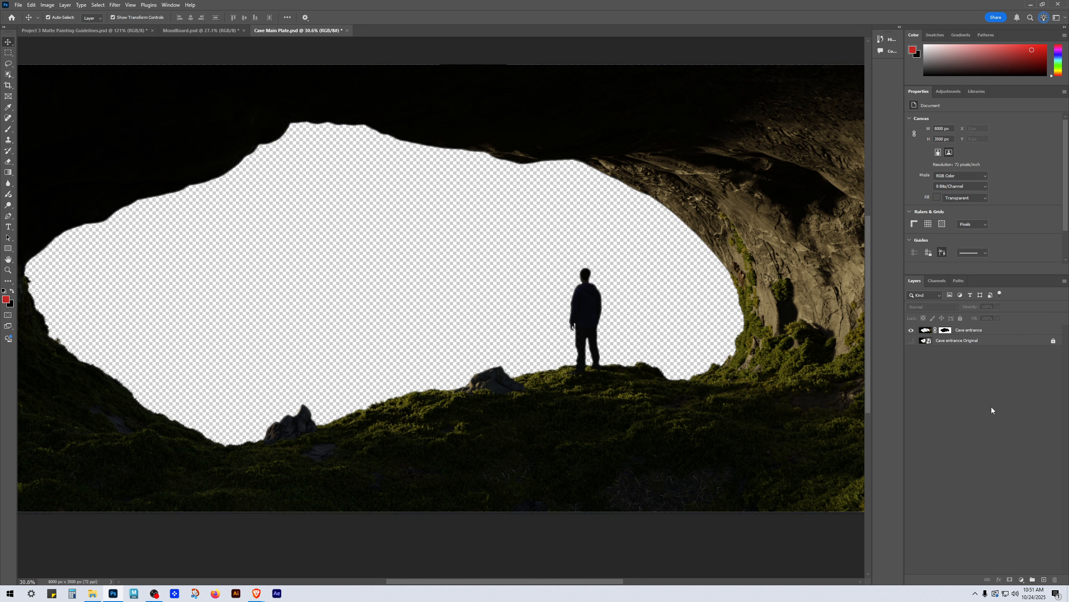
# Step: Add a Photo Filter adjustment layer above the masked Cave entrance layer, using that layer to create a clipping mask
pyautogui.click(65, 5)
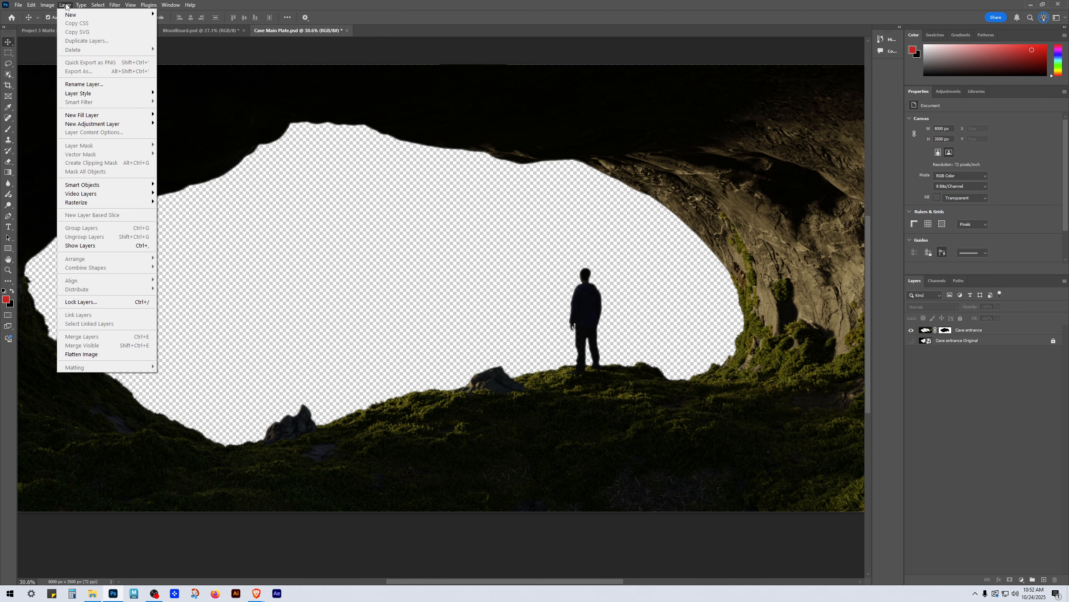
pyautogui.click(971, 331)
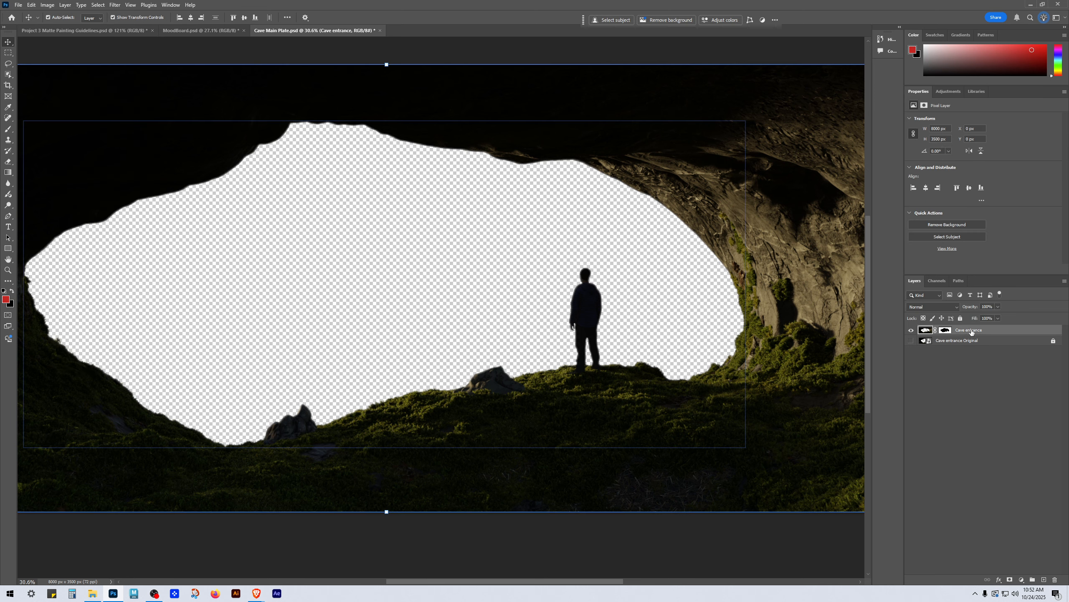
pyautogui.click(65, 5)
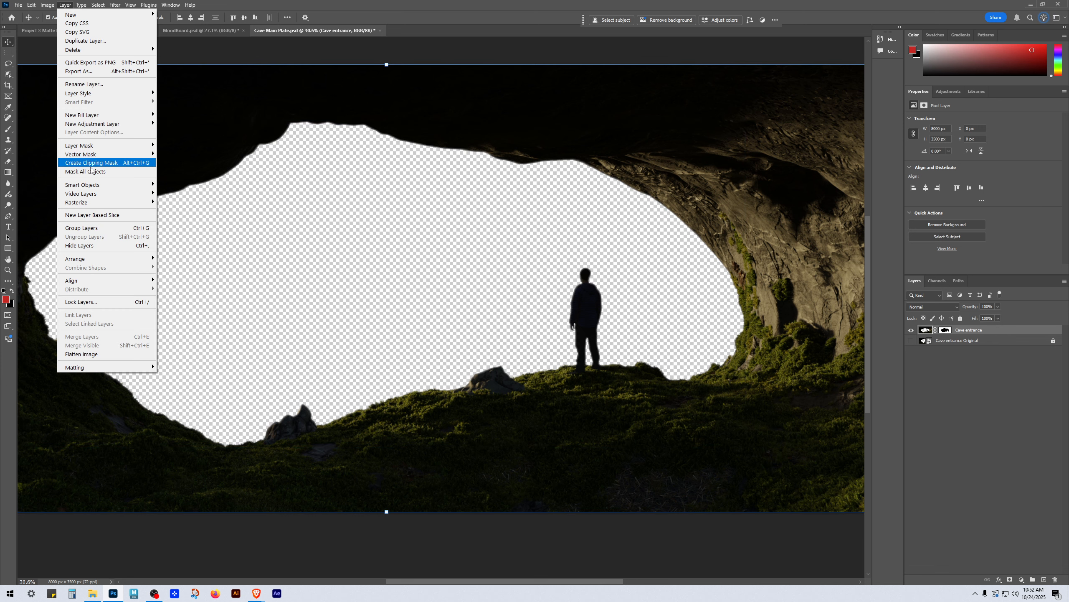
pyautogui.moveTo(139, 124)
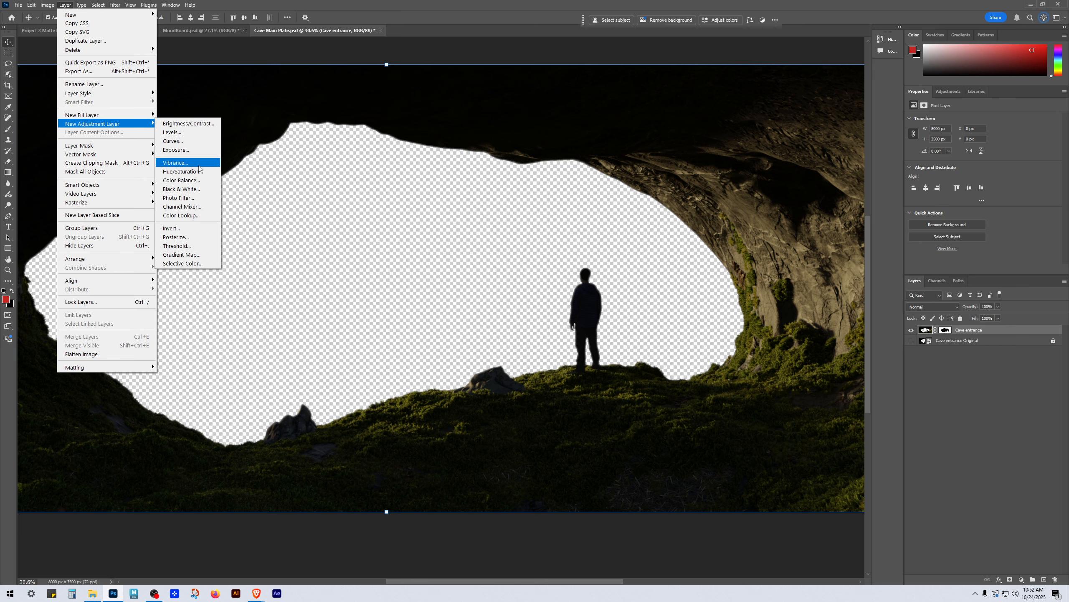
pyautogui.click(179, 198)
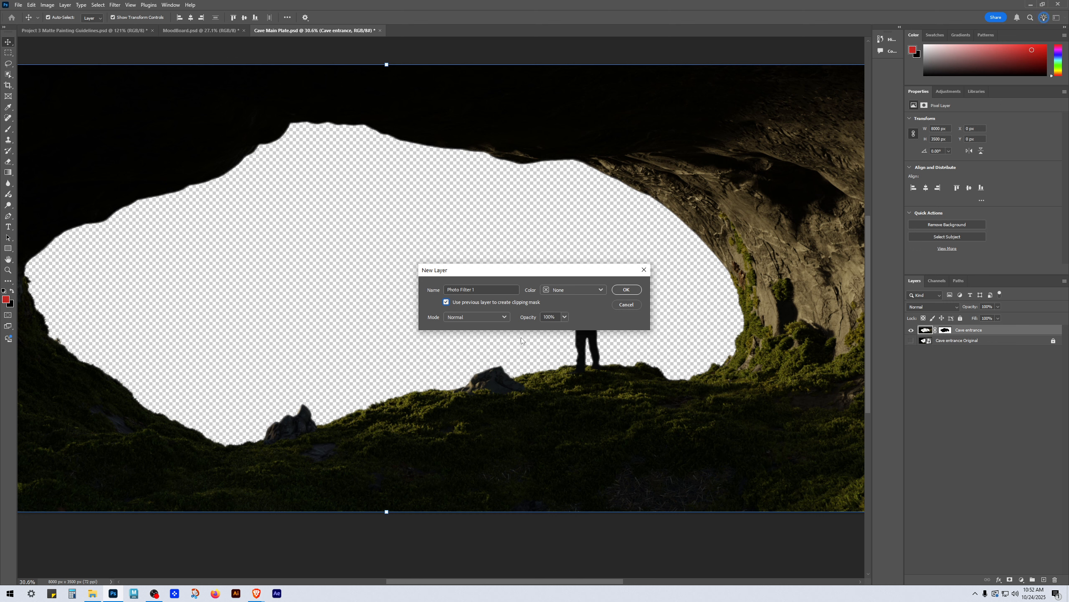
pyautogui.click(619, 288)
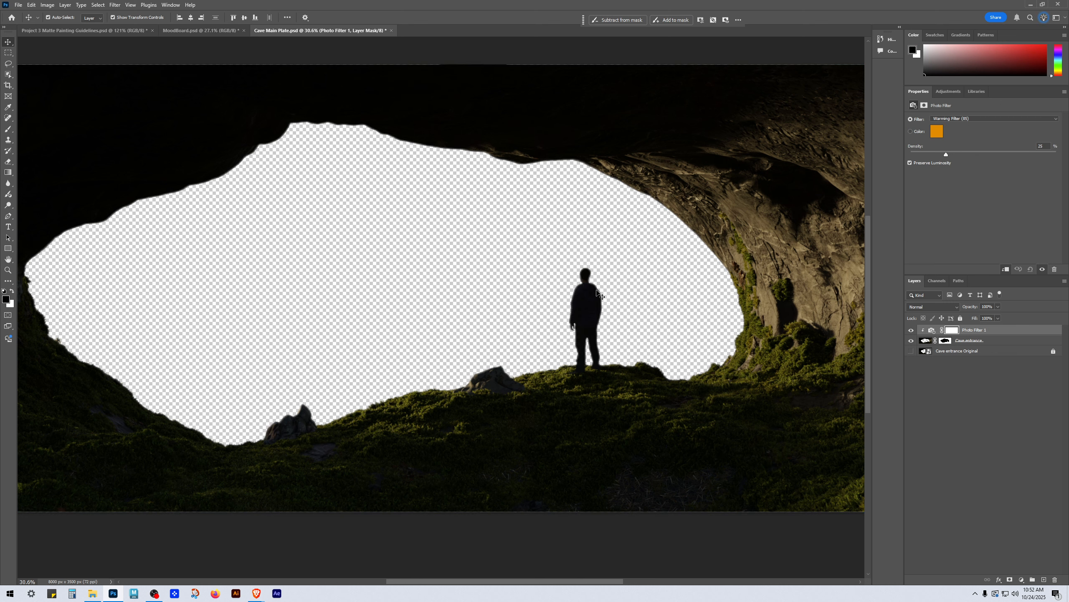
# Step: Compare the cave wall with and without the warming Photo Filter by toggling its visibility
pyautogui.click(911, 330)
pyautogui.click(911, 331)
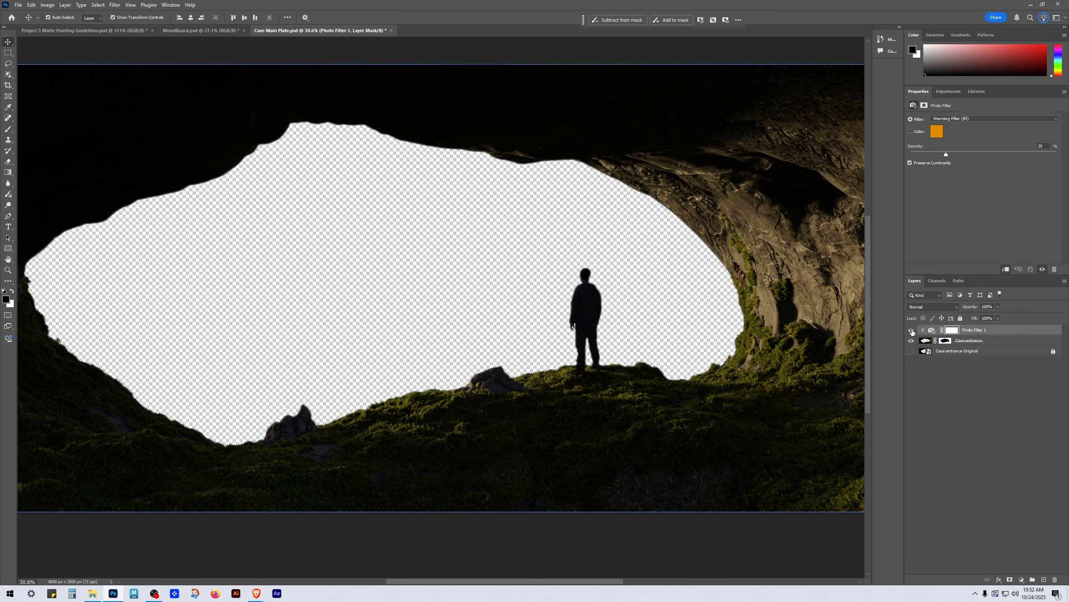
pyautogui.click(912, 331)
pyautogui.scroll(6, 775, 249)
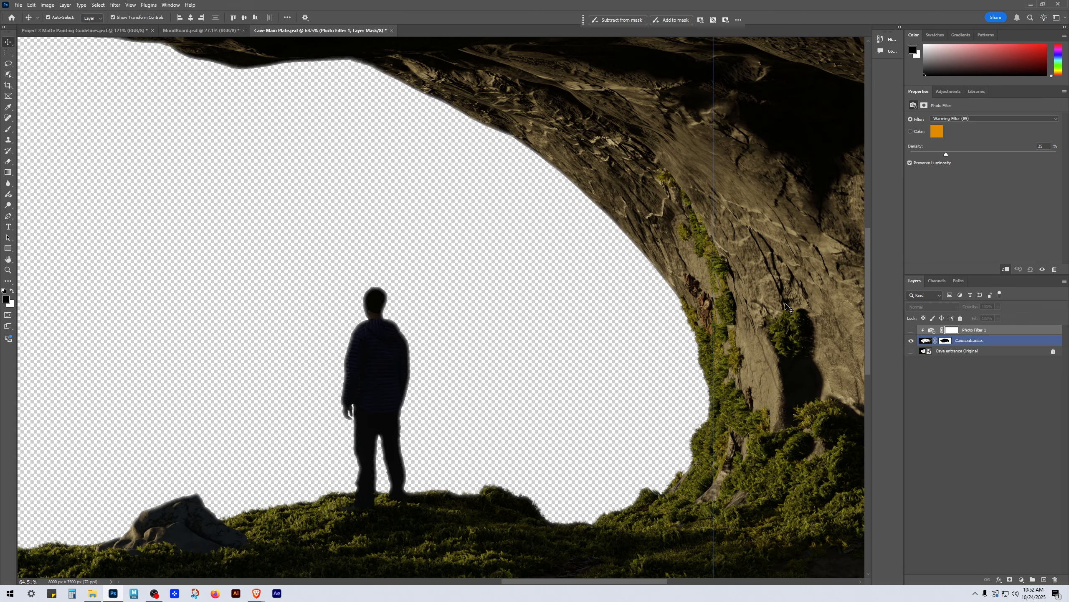
pyautogui.moveTo(796, 324); pyautogui.dragTo(473, 251)
pyautogui.click(912, 331)
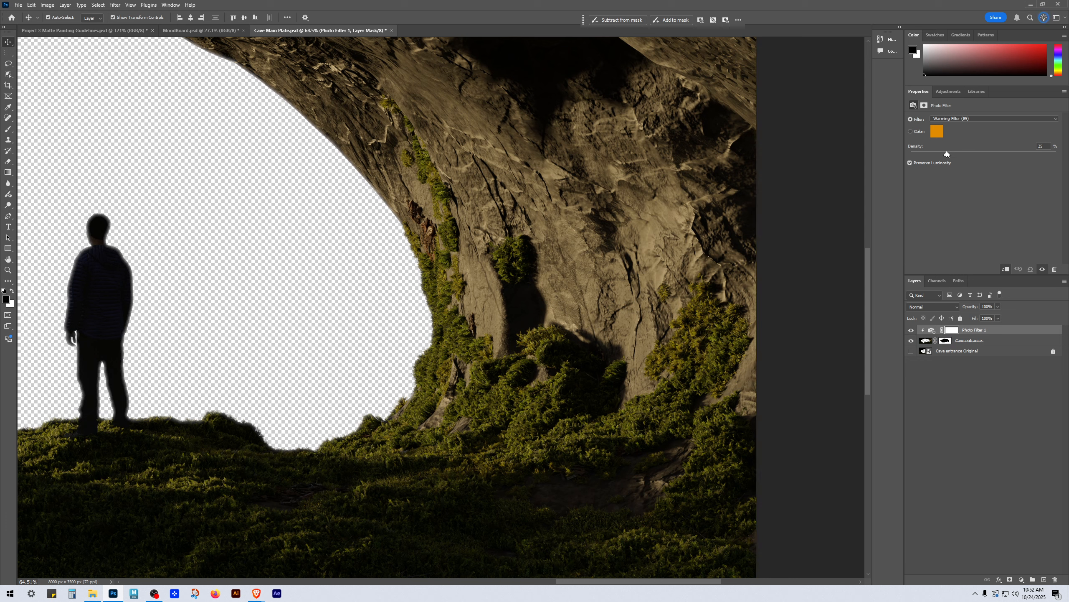
# Step: Set the Photo Filter's density to 40% and check the warmth across the whole cave
pyautogui.click(972, 155)
pyautogui.write('40')
pyautogui.click(807, 376)
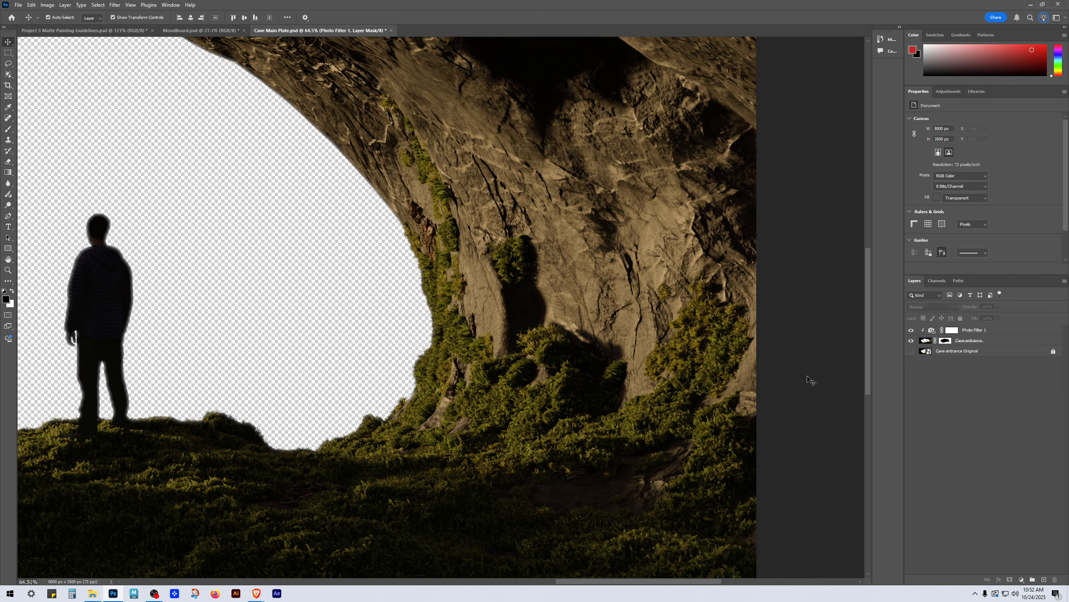
pyautogui.scroll(-6, 406, 313)
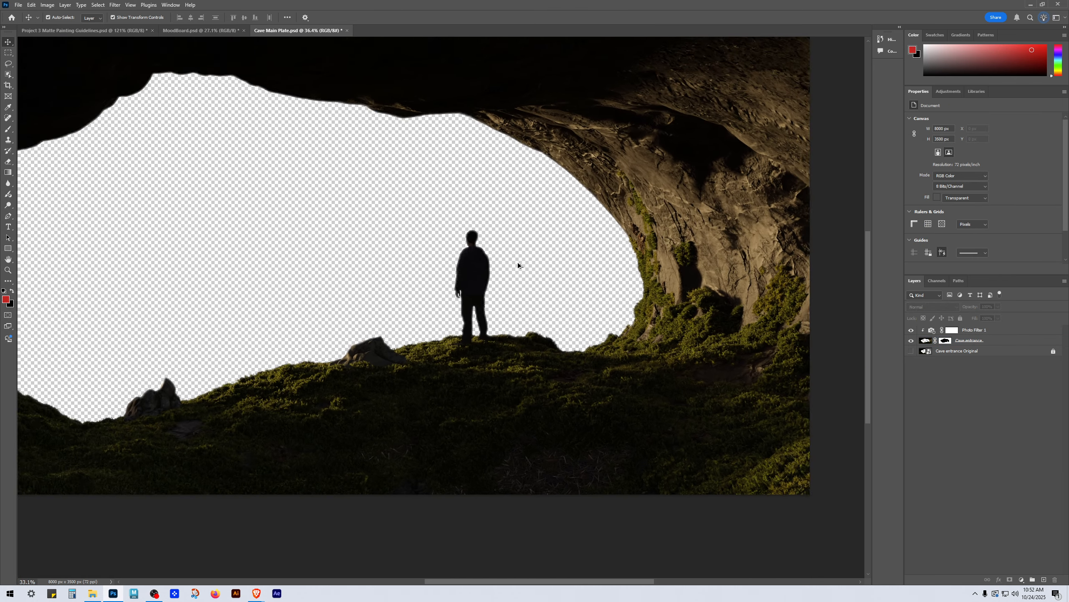
pyautogui.scroll(-4, 518, 266)
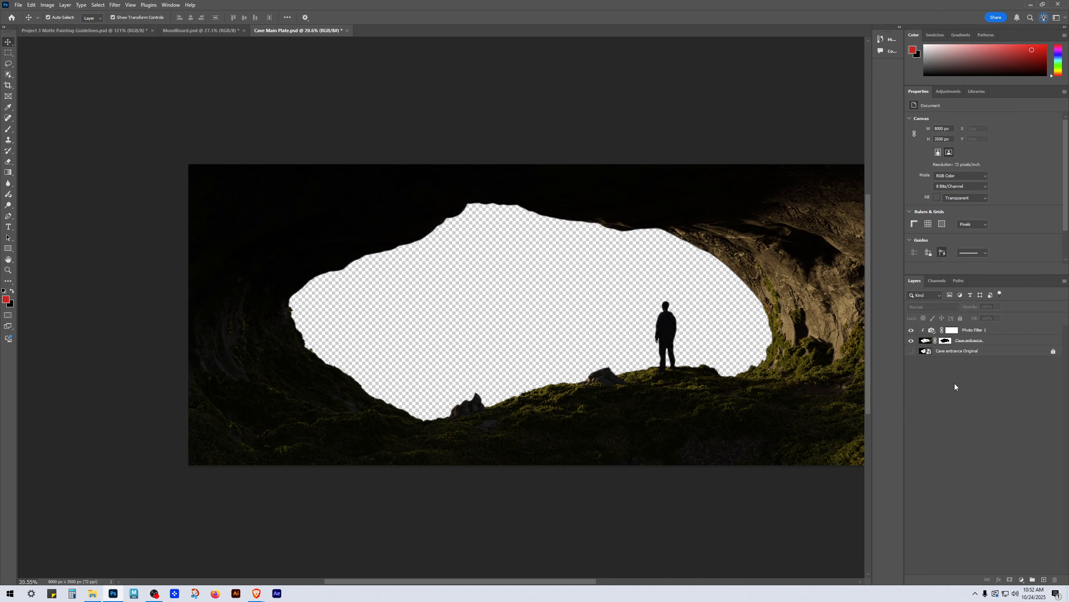
pyautogui.scroll(2, 743, 332)
# Step: Set the Photo Filter's density to 50%
pyautogui.click(970, 331)
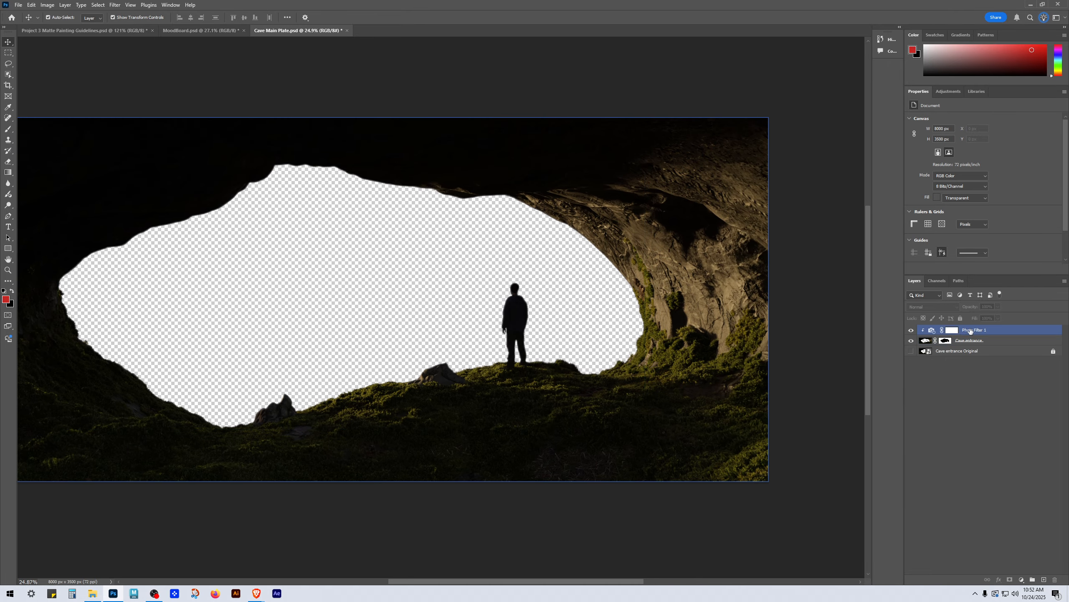
pyautogui.click(1041, 147)
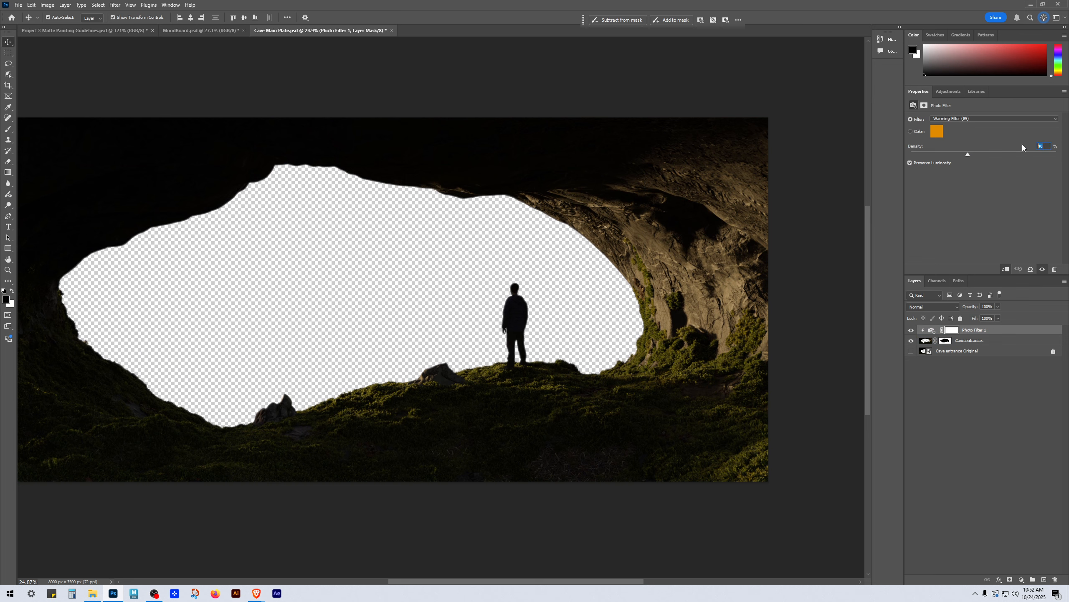
pyautogui.click(1015, 451)
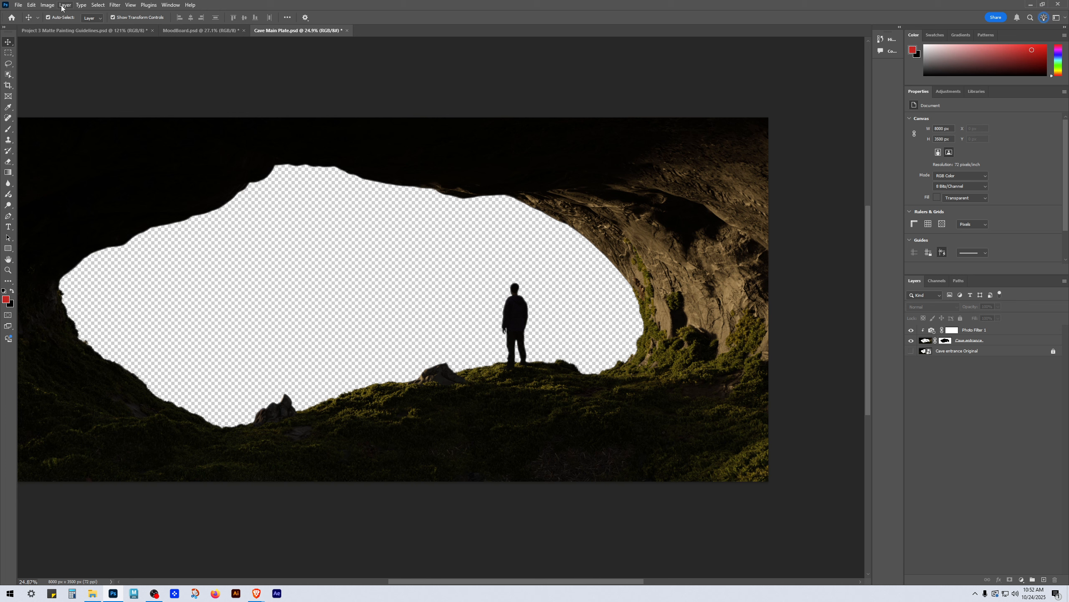
# Step: Add an Exposure adjustment layer above the Photo Filter and clip it to the Cave entrance layer
pyautogui.click(1003, 330)
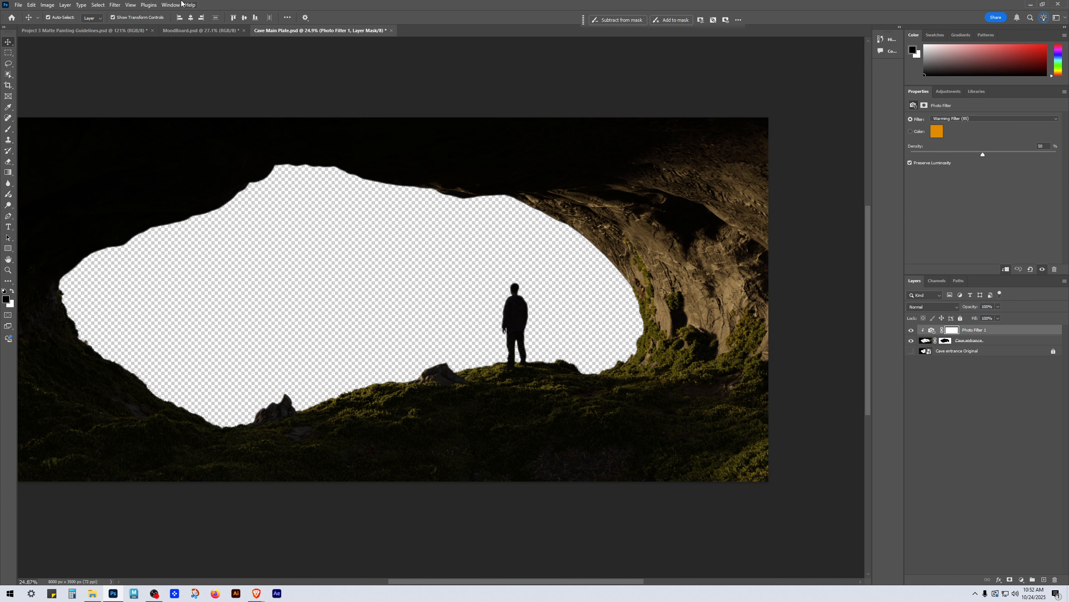
pyautogui.click(65, 5)
pyautogui.moveTo(87, 124)
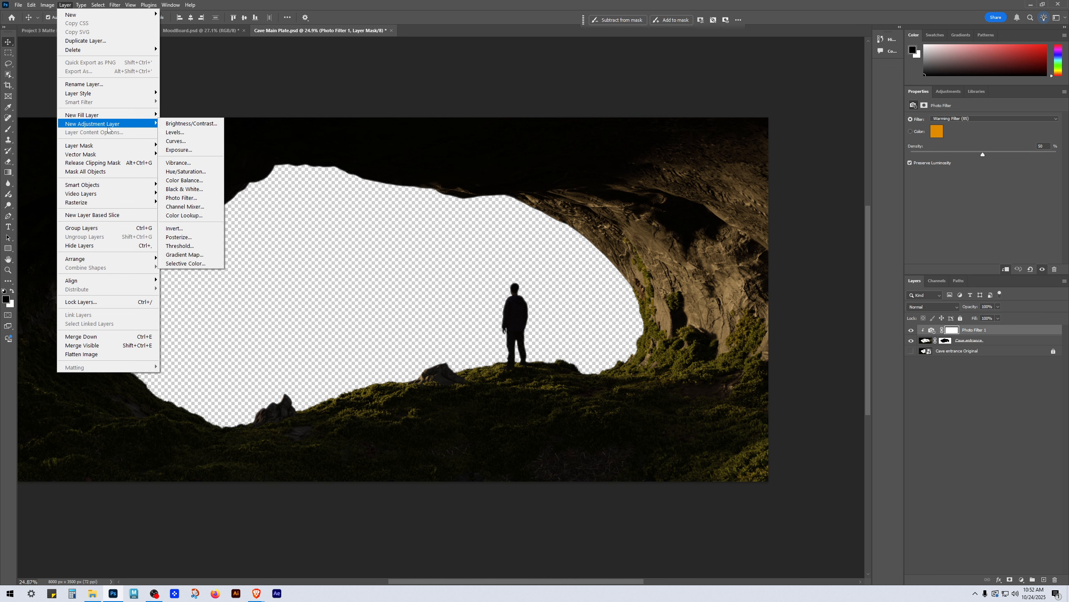
pyautogui.click(191, 149)
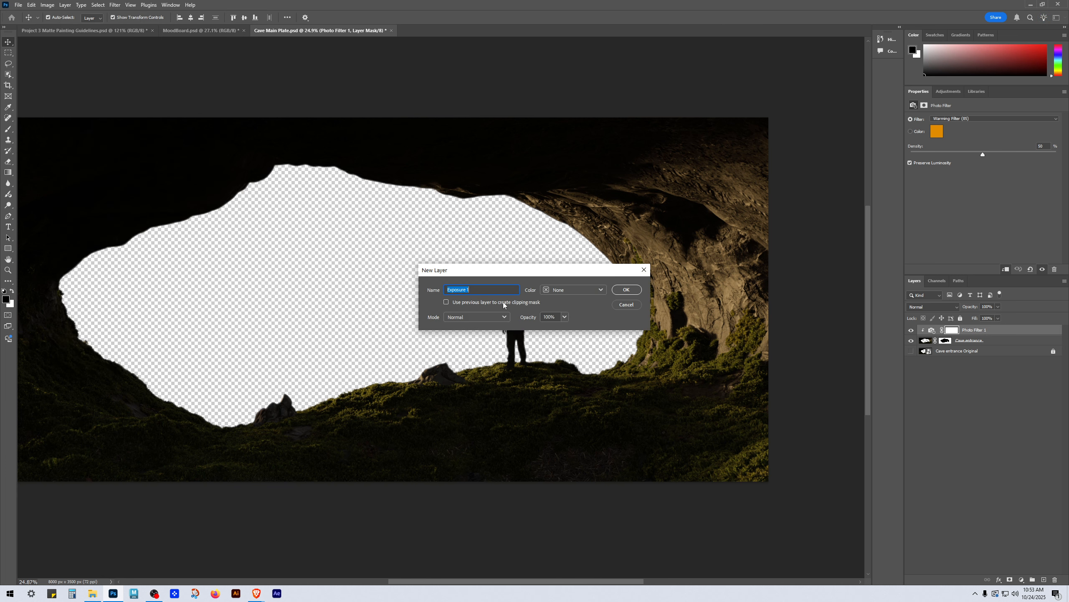
pyautogui.click(446, 302)
pyautogui.click(634, 291)
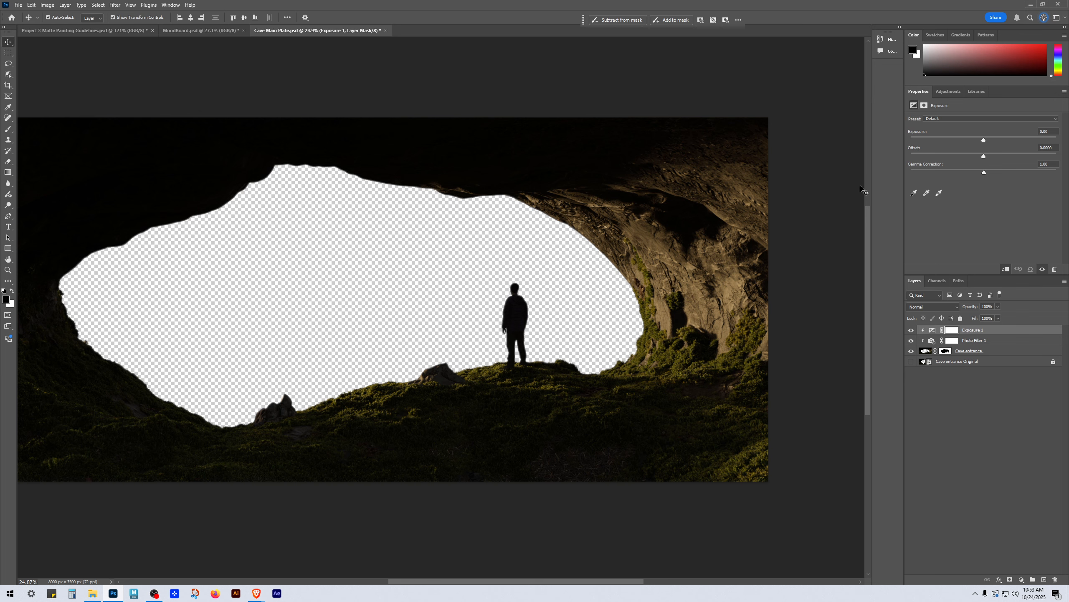
# Step: Brighten the cave by raising Exposure to about +1 and setting Gamma Correction to 1.88
pyautogui.moveTo(986, 139); pyautogui.dragTo(997, 144)
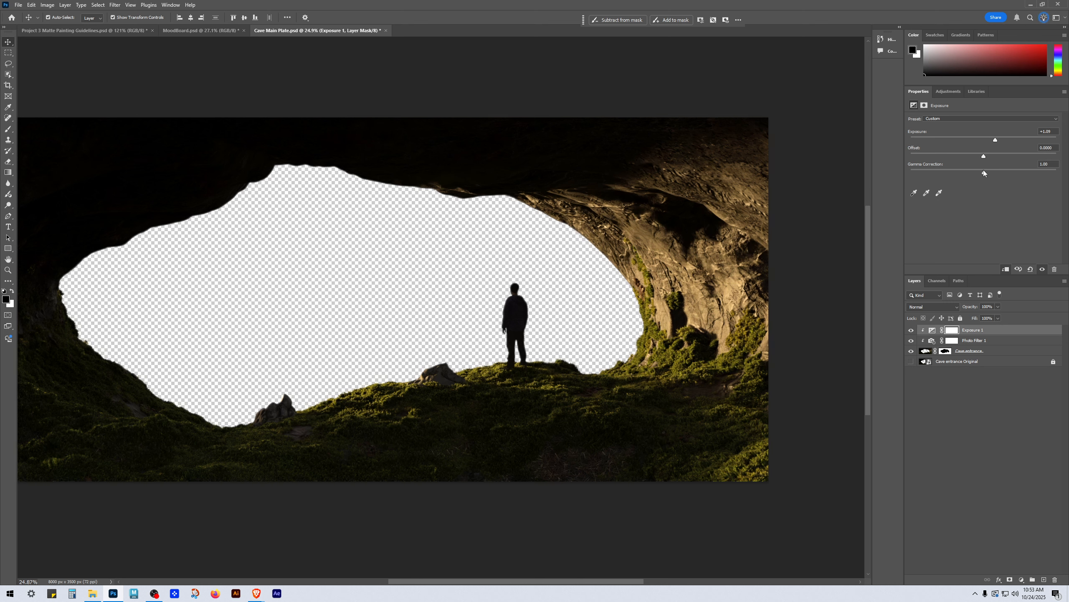
pyautogui.moveTo(981, 171); pyautogui.dragTo(954, 161)
pyautogui.moveTo(550, 262); pyautogui.dragTo(653, 245)
pyautogui.moveTo(954, 172); pyautogui.dragTo(950, 171)
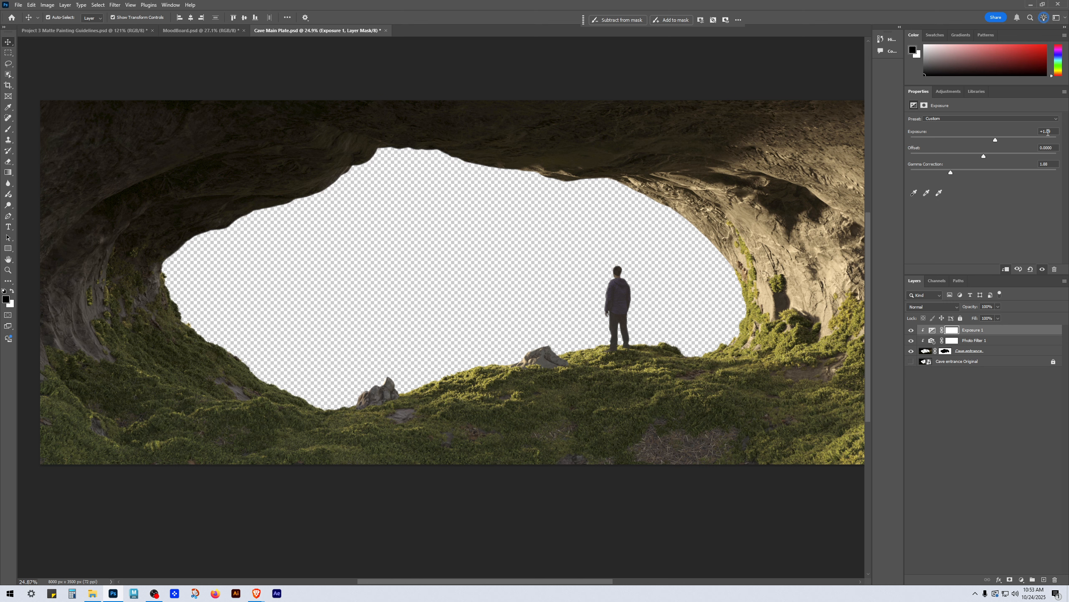
# Step: Try lower Exposure values on the adjustment layer and reset Exposure to 0
pyautogui.moveTo(1048, 133); pyautogui.dragTo(993, 139)
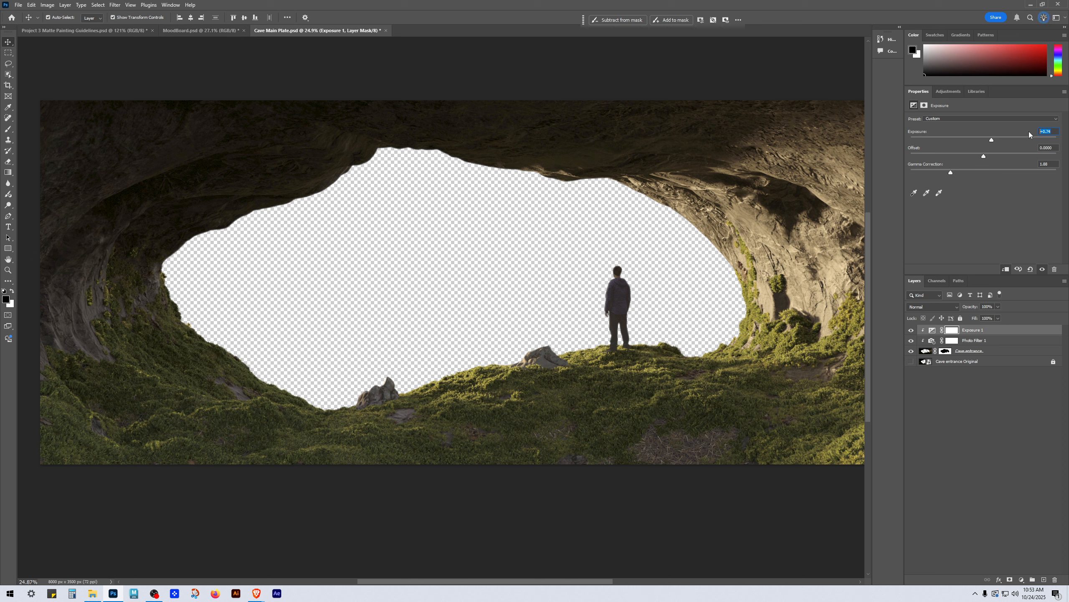
pyautogui.write('0')
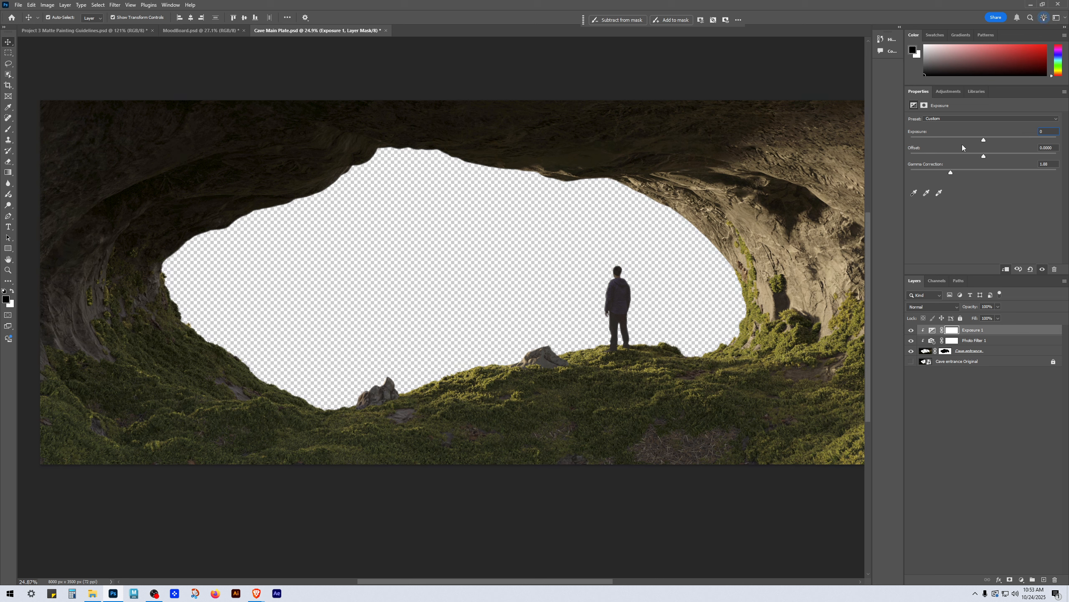
pyautogui.moveTo(983, 140); pyautogui.dragTo(990, 142)
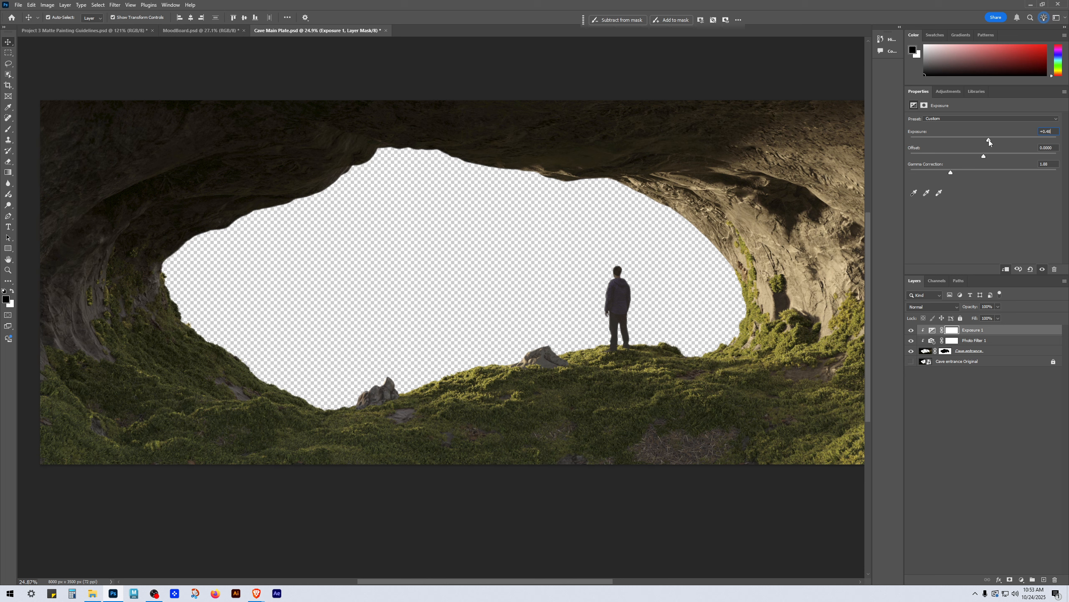
pyautogui.moveTo(951, 174); pyautogui.dragTo(951, 175)
pyautogui.write('0')
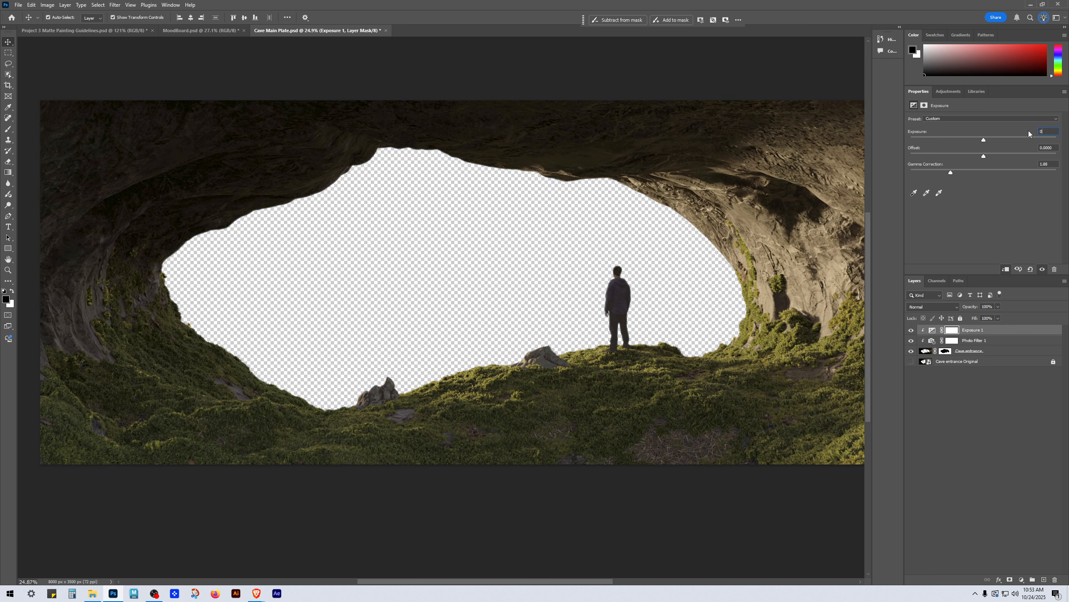
# Step: Examine the brightened figure, rock and moss up close, and view the whole cave opening
pyautogui.click(981, 351)
pyautogui.moveTo(753, 361); pyautogui.dragTo(692, 310)
pyautogui.scroll(3, 692, 310)
pyautogui.scroll(-3, 656, 312)
pyautogui.scroll(2, 624, 314)
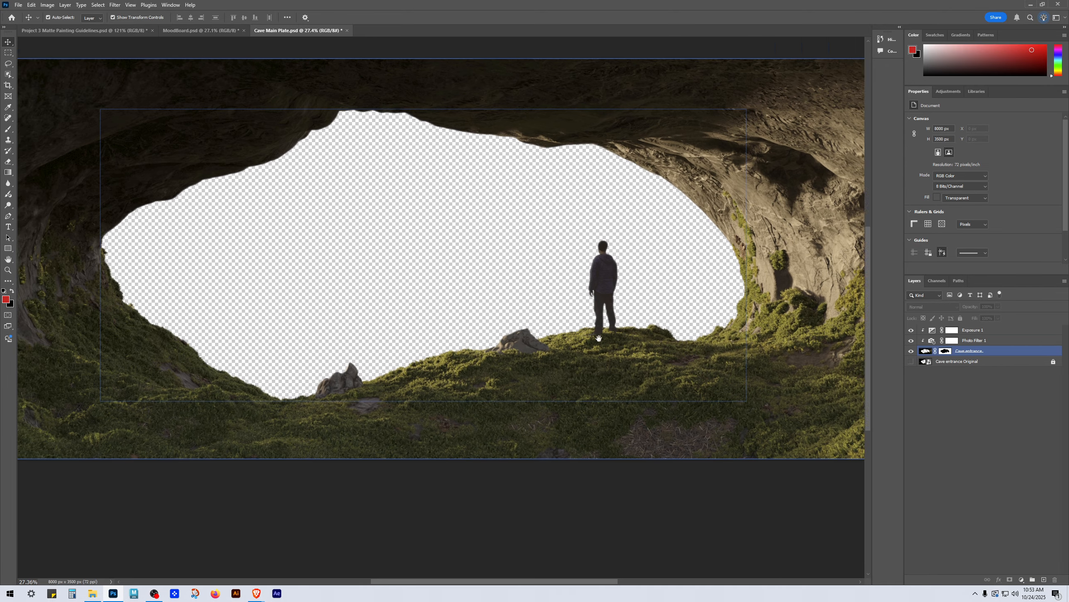
pyautogui.scroll(6, 619, 314)
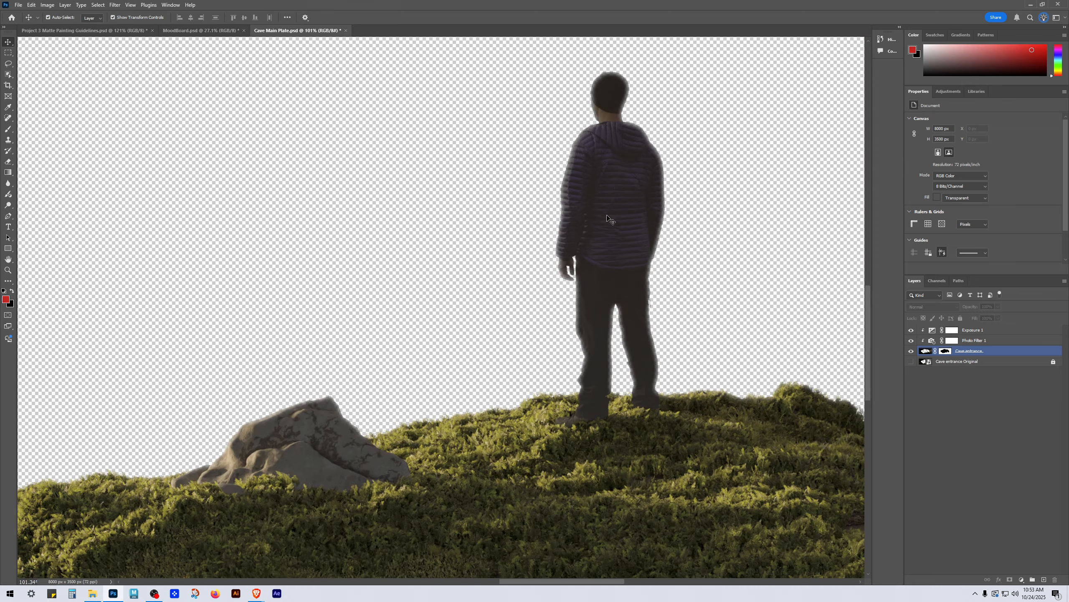
pyautogui.scroll(-5, 617, 280)
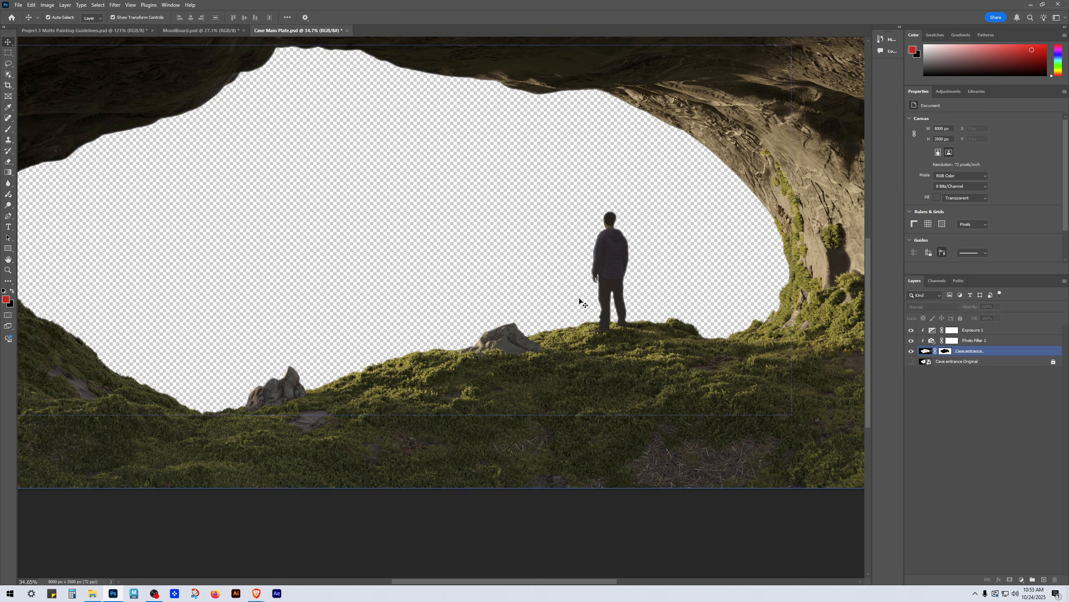
pyautogui.scroll(-3, 433, 264)
pyautogui.click(566, 341)
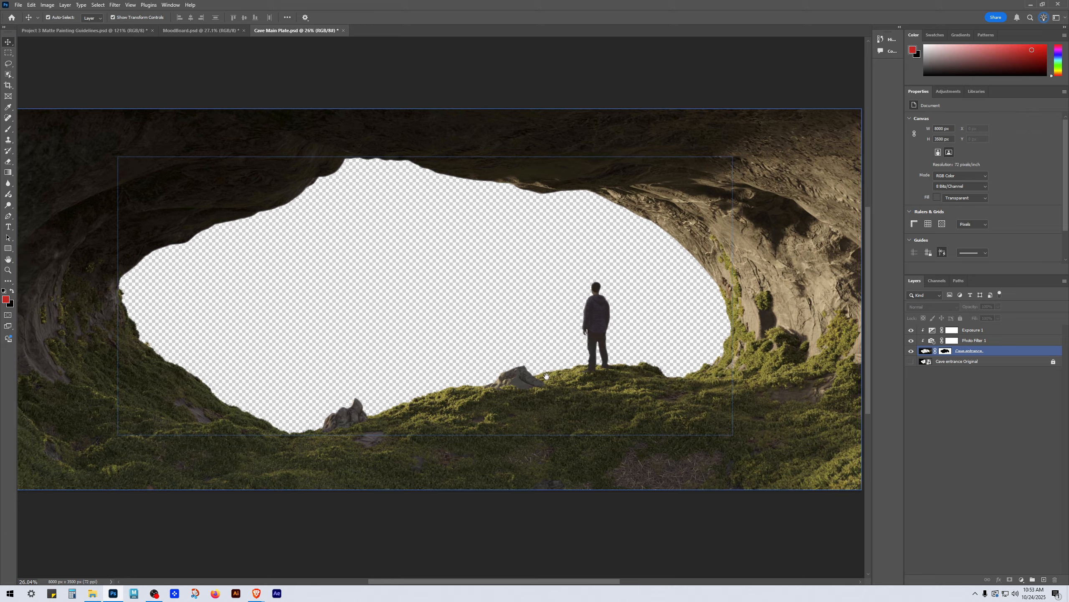
# Step: Raise the Exposure value of the Exposure 1 adjustment layer to about +0.25
pyautogui.click(952, 330)
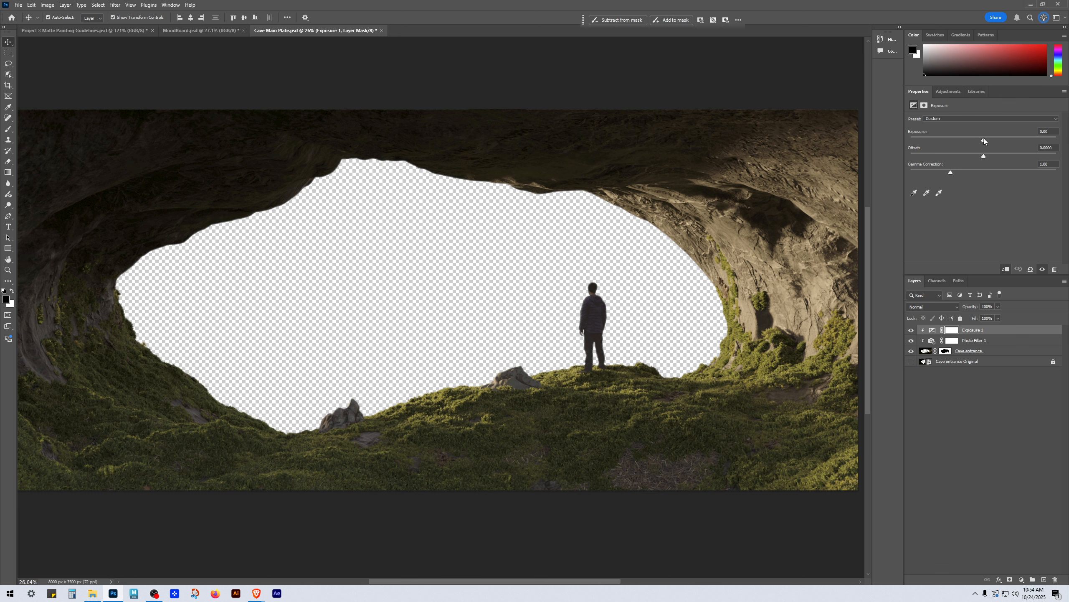
pyautogui.moveTo(984, 138); pyautogui.dragTo(987, 138)
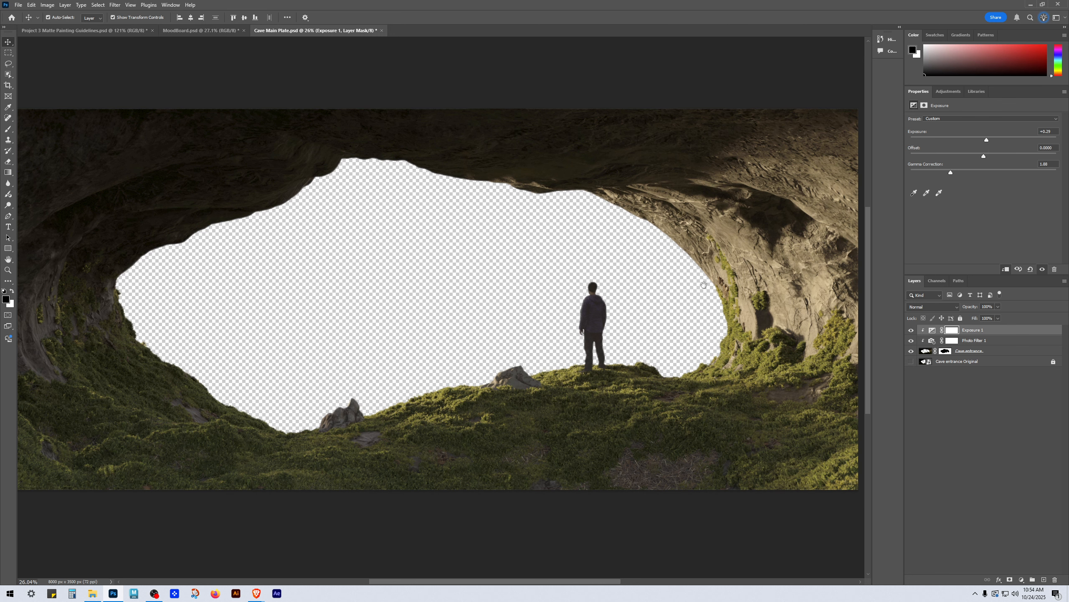
pyautogui.moveTo(747, 275); pyautogui.dragTo(620, 250)
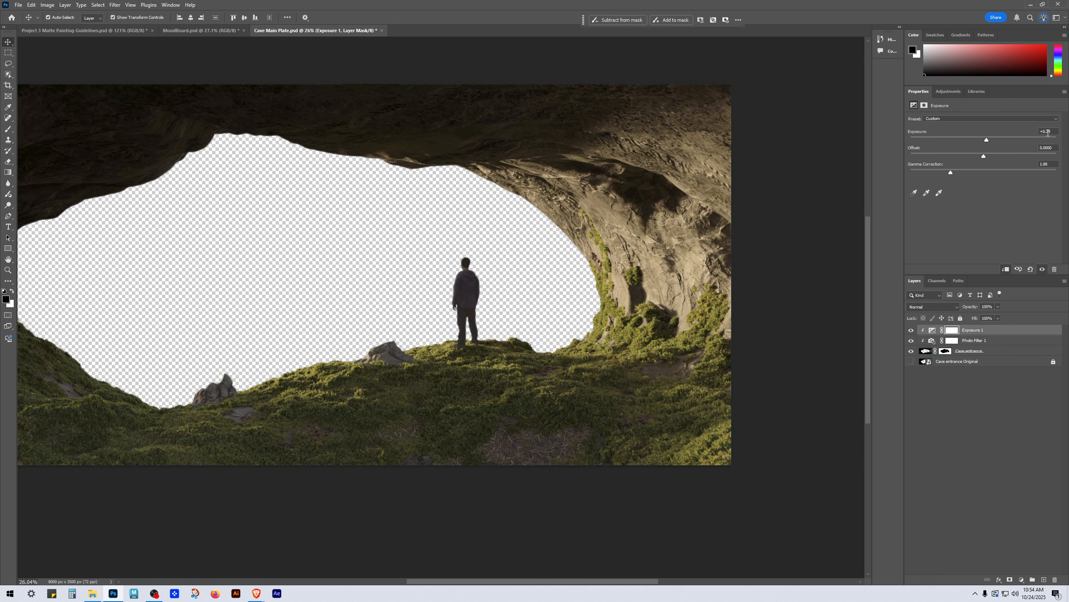
pyautogui.click(547, 300)
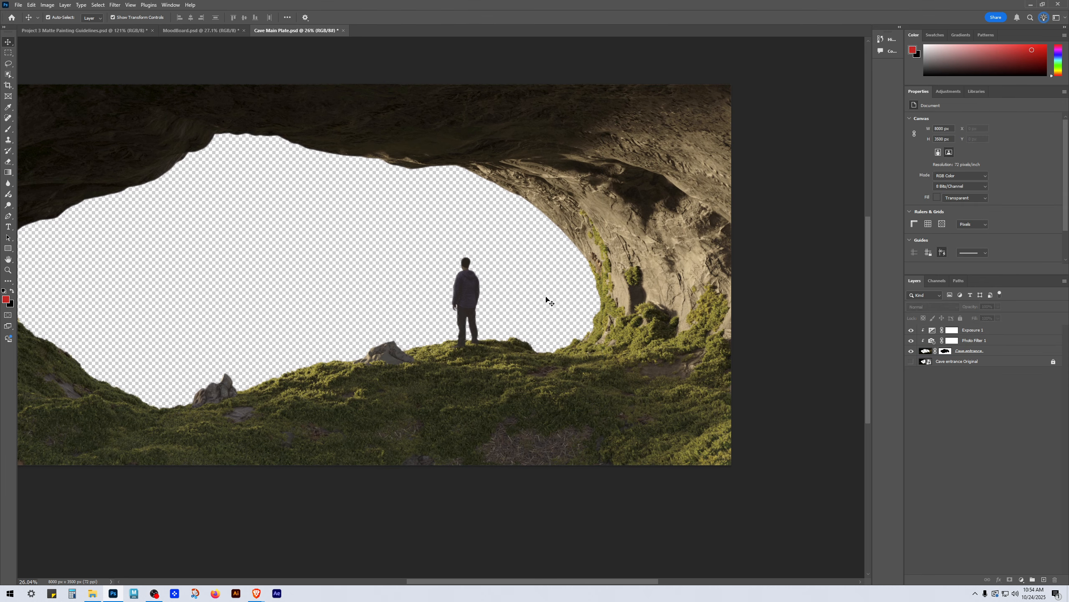
pyautogui.scroll(-3, 547, 300)
pyautogui.hscroll(-4, 546, 300)
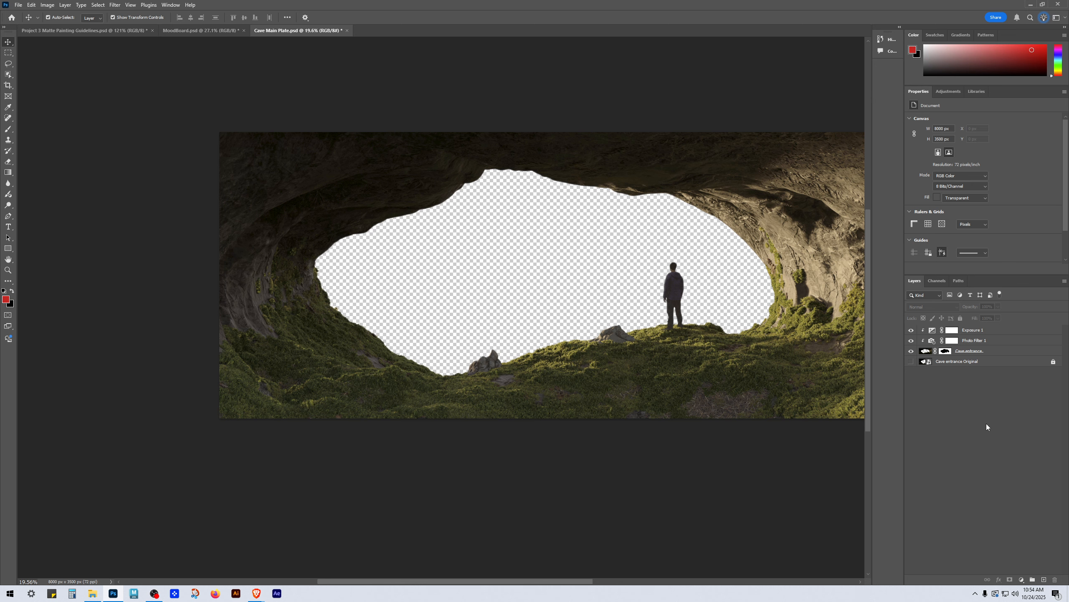
# Step: Add a second Photo Filter adjustment layer above Exposure 1, clipped to the layer below with the default name Photo Filter 2
pyautogui.click(968, 351)
pyautogui.scroll(2, 563, 484)
pyautogui.moveTo(697, 401); pyautogui.dragTo(623, 427)
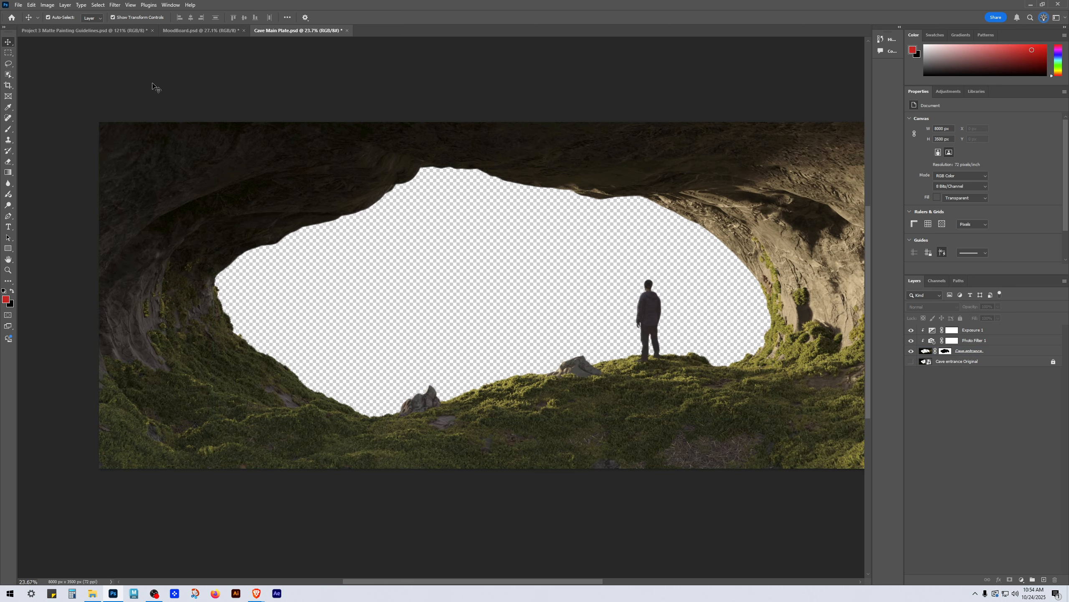
pyautogui.click(66, 4)
pyautogui.click(67, 5)
pyautogui.click(65, 6)
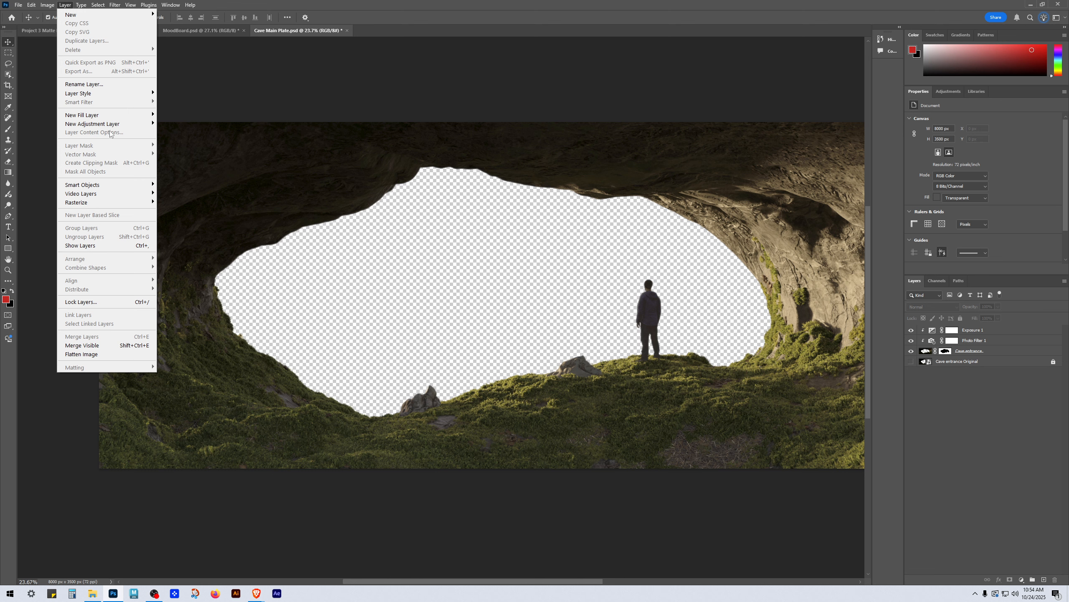
pyautogui.moveTo(105, 123)
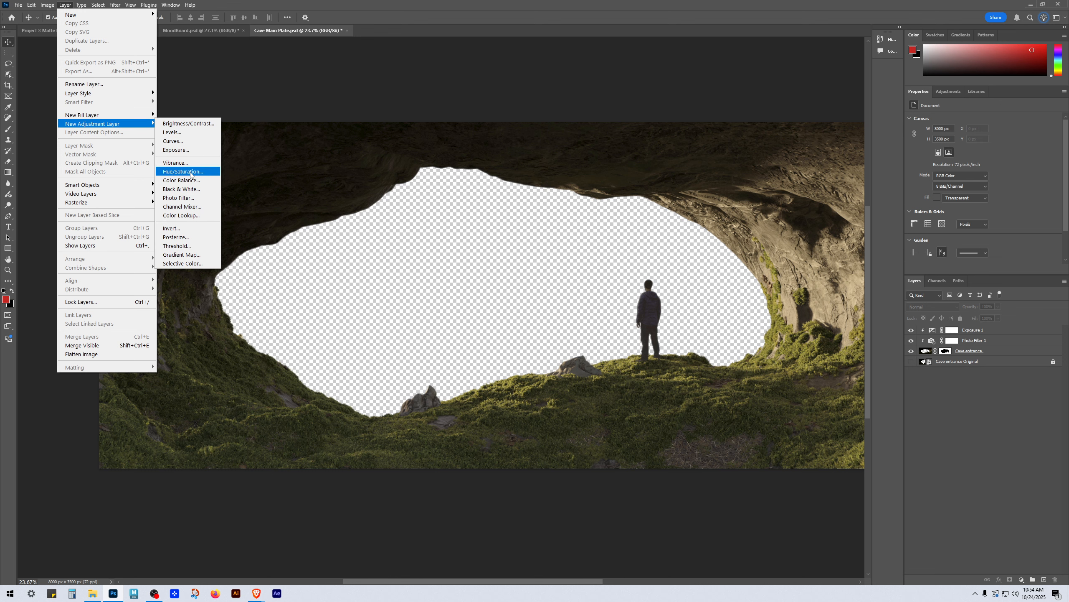
pyautogui.click(199, 198)
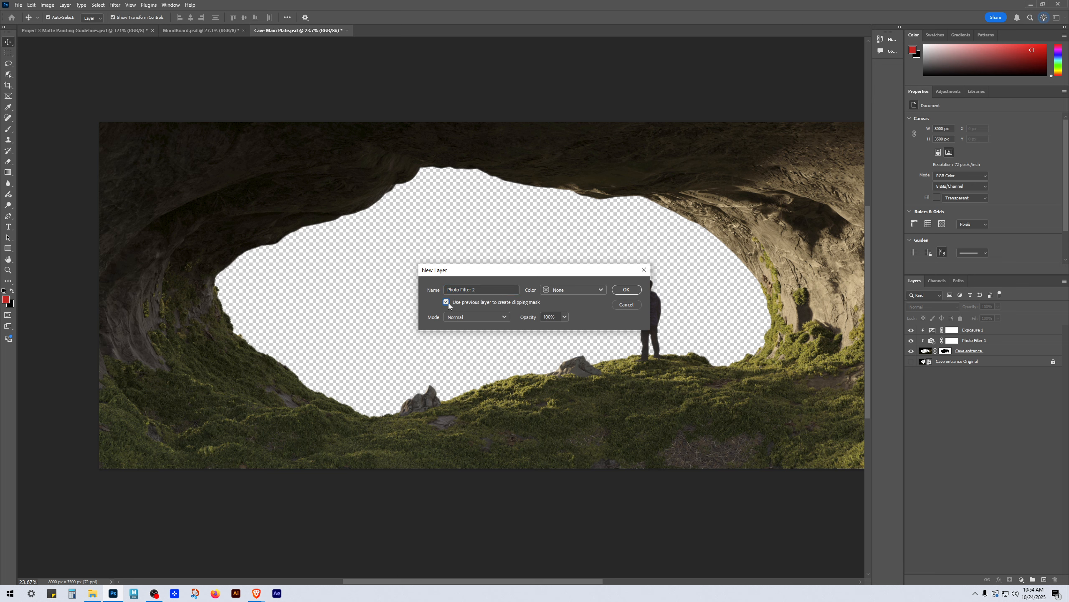
pyautogui.click(626, 289)
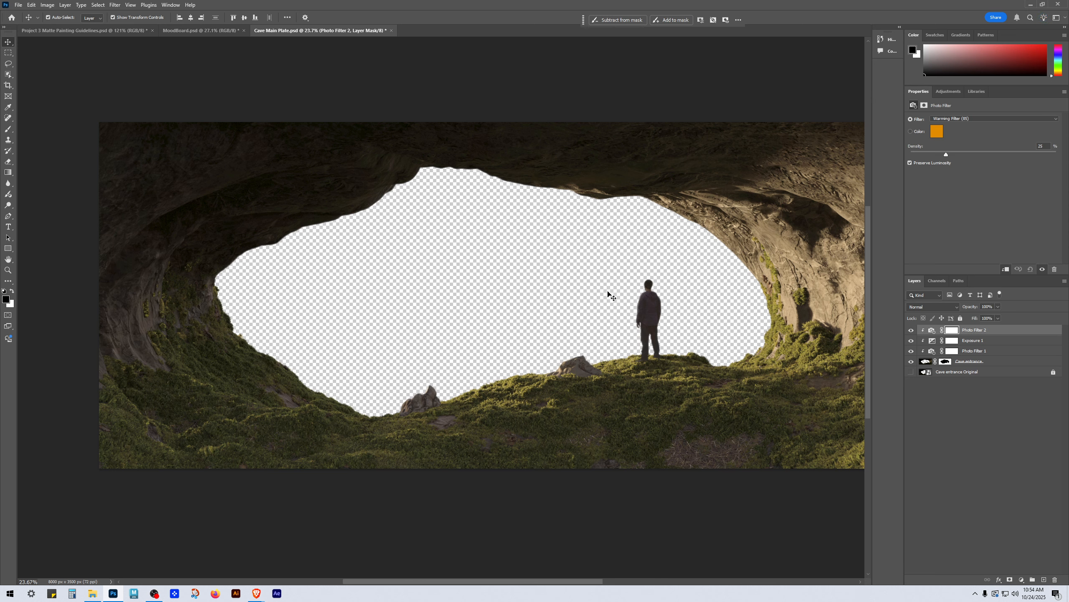
# Step: Try Warming Filter (LBA) and Warming Filter (81) on Photo Filter 2, and settle on the Deep Red filter
pyautogui.click(956, 119)
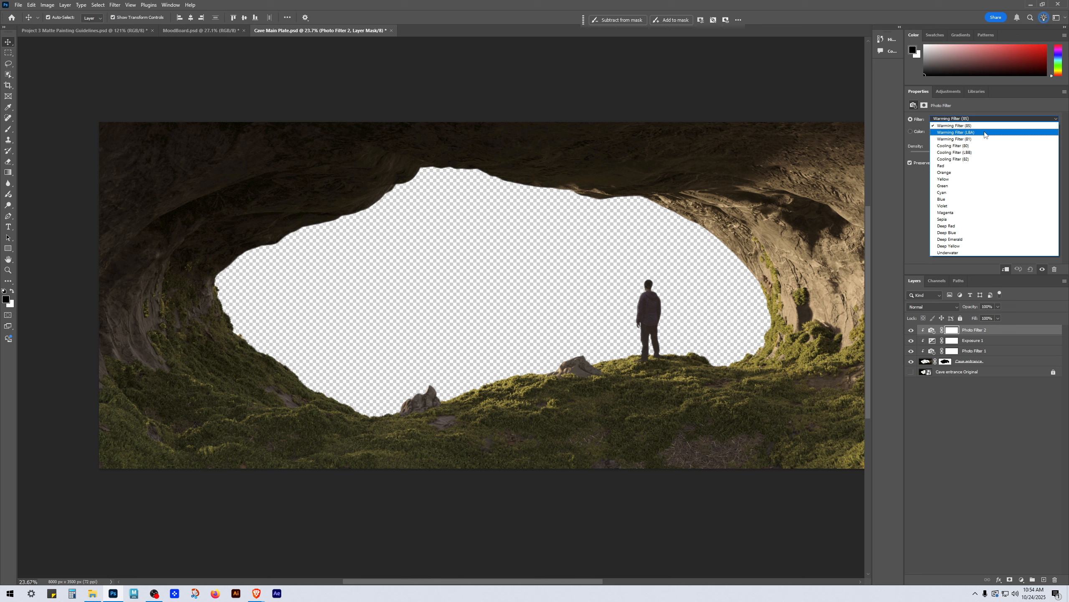
pyautogui.click(985, 134)
pyautogui.click(966, 122)
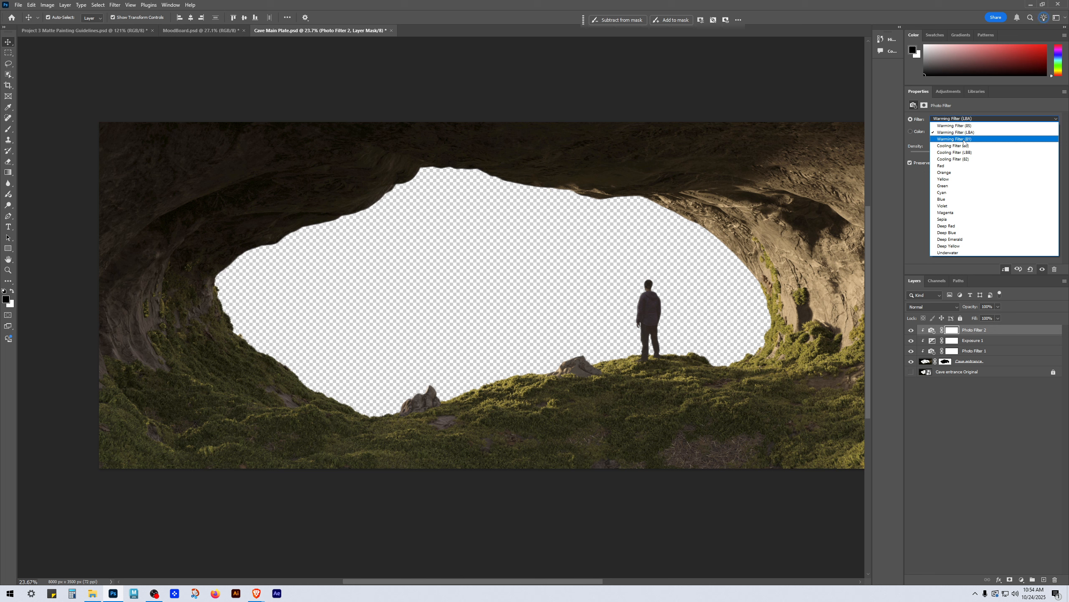
pyautogui.click(969, 139)
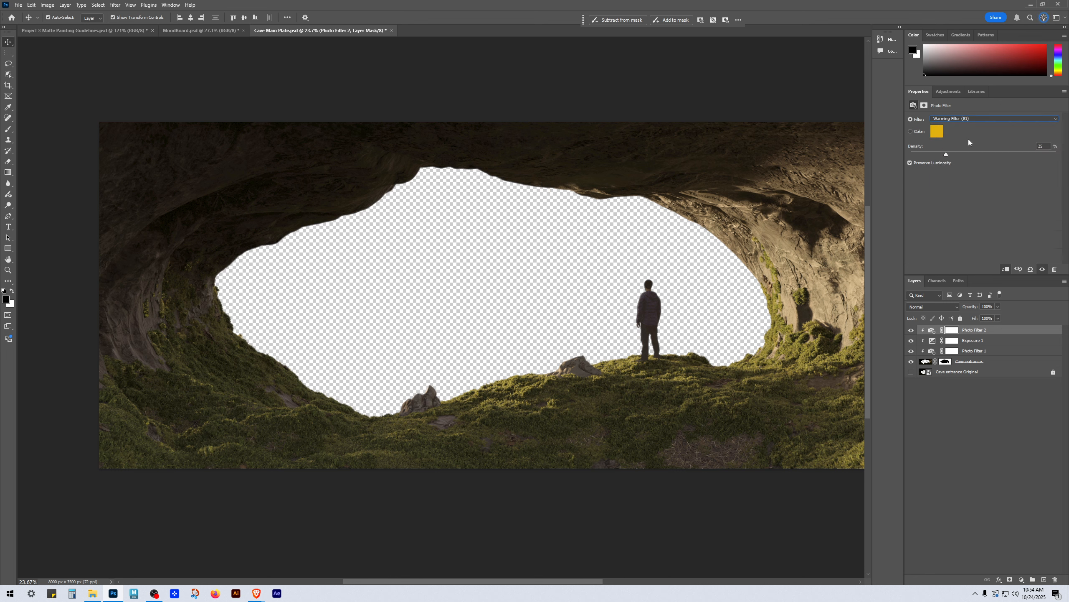
pyautogui.click(969, 119)
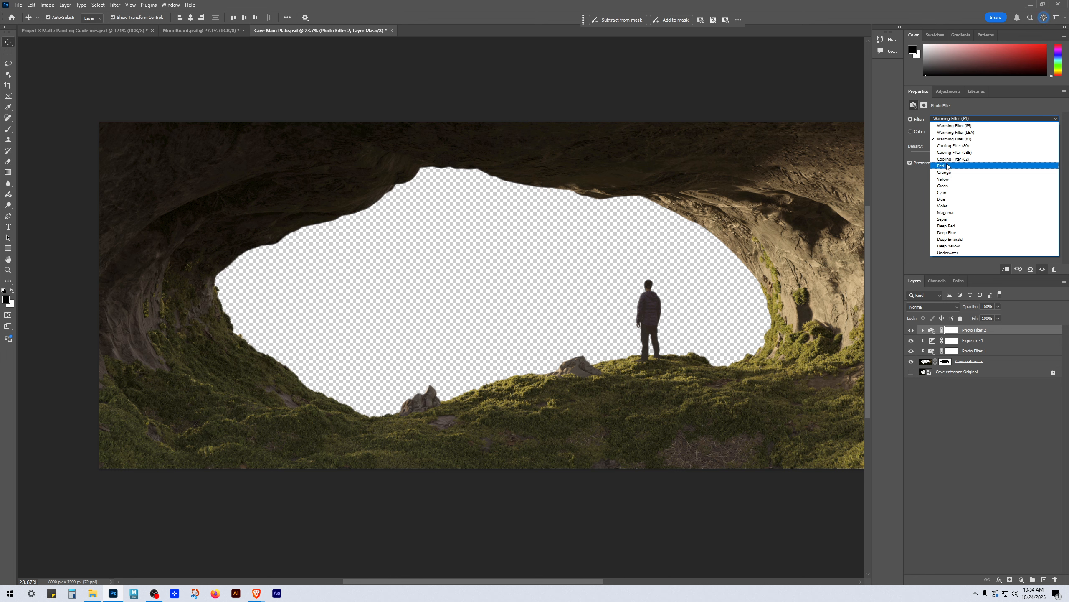
pyautogui.click(969, 226)
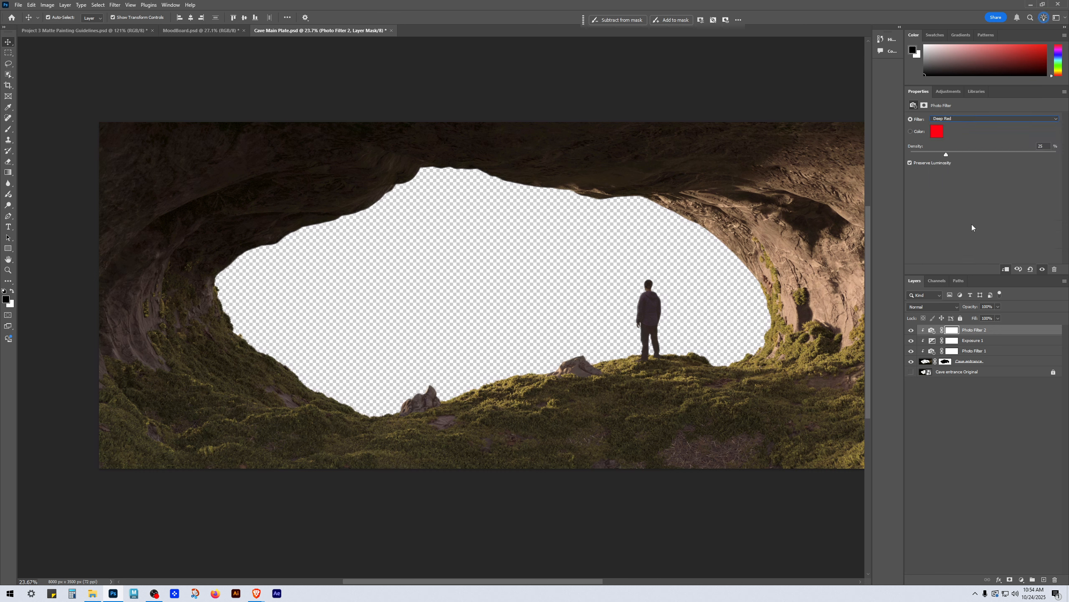
pyautogui.moveTo(812, 280); pyautogui.dragTo(778, 235)
# Step: Compare the cave's colors with each of the two Photo Filter layers hidden and shown, leaving both visible
pyautogui.click(911, 330)
pyautogui.click(912, 330)
pyautogui.click(911, 330)
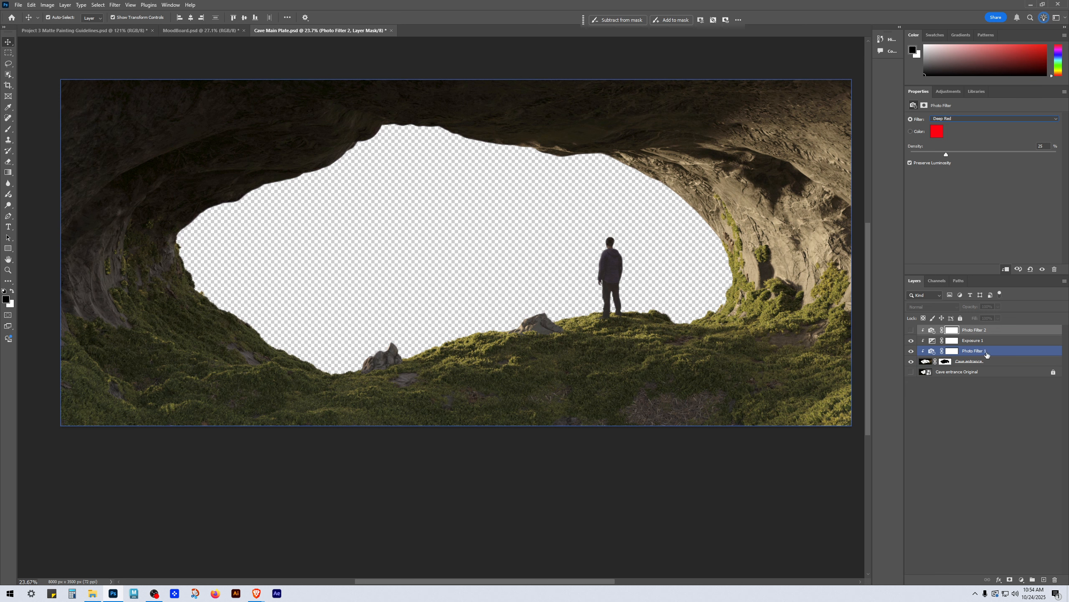
pyautogui.click(918, 352)
pyautogui.click(912, 351)
pyautogui.click(911, 350)
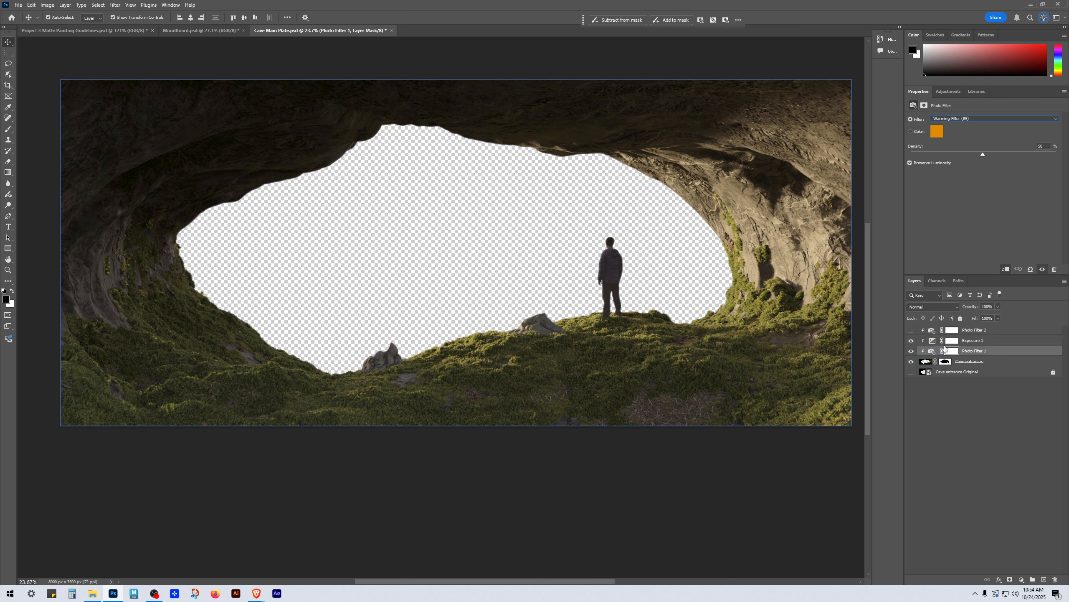
pyautogui.click(977, 340)
pyautogui.click(975, 331)
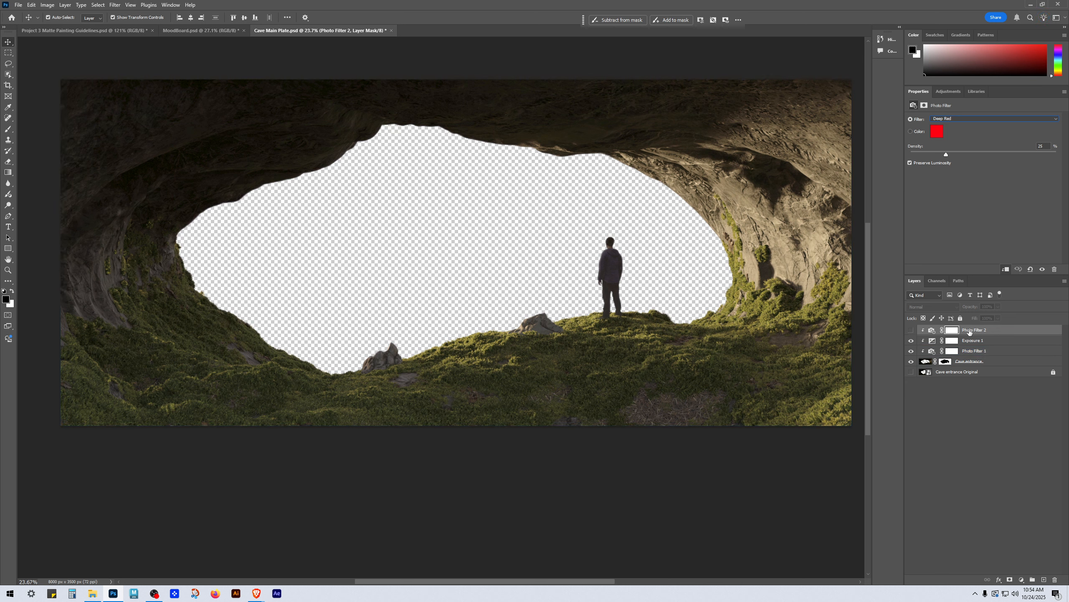
pyautogui.click(912, 330)
pyautogui.click(911, 331)
pyautogui.click(911, 331)
pyautogui.click(912, 331)
pyautogui.click(912, 331)
# Step: Rename the Photo Filter 2 layer as Photo Filter Red
pyautogui.doubleClick(985, 332)
pyautogui.click(994, 332)
pyautogui.doubleClick(985, 331)
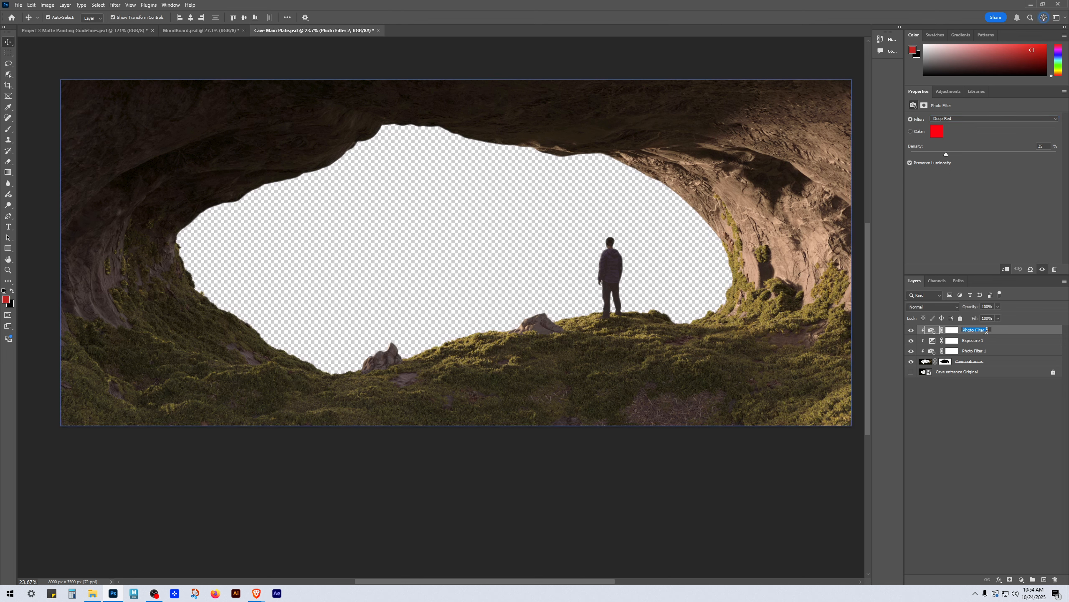
pyautogui.moveTo(985, 330); pyautogui.dragTo(996, 330)
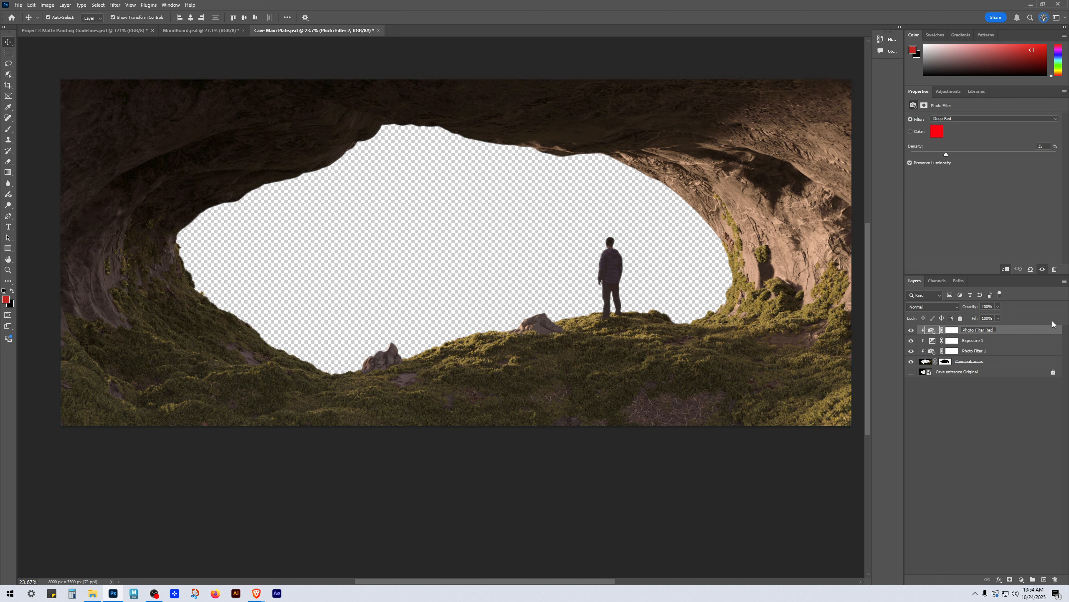
pyautogui.press('Return')
# Step: Rename the Photo Filter 1 layer as Photo Filter Orange
pyautogui.click(977, 353)
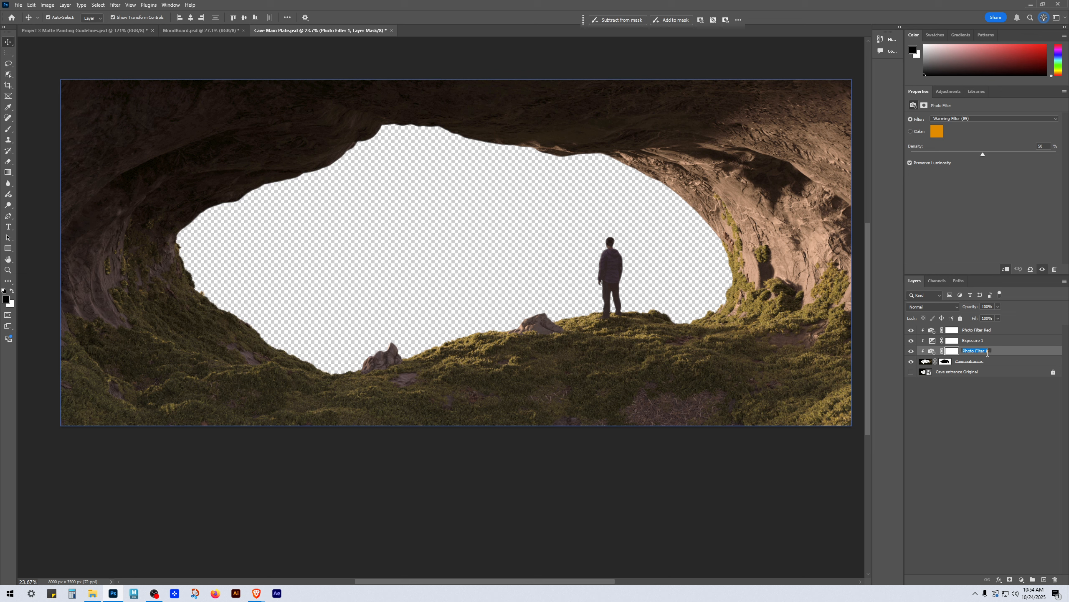
pyautogui.doubleClick(982, 355)
pyautogui.click(987, 351)
pyautogui.write('Orang')
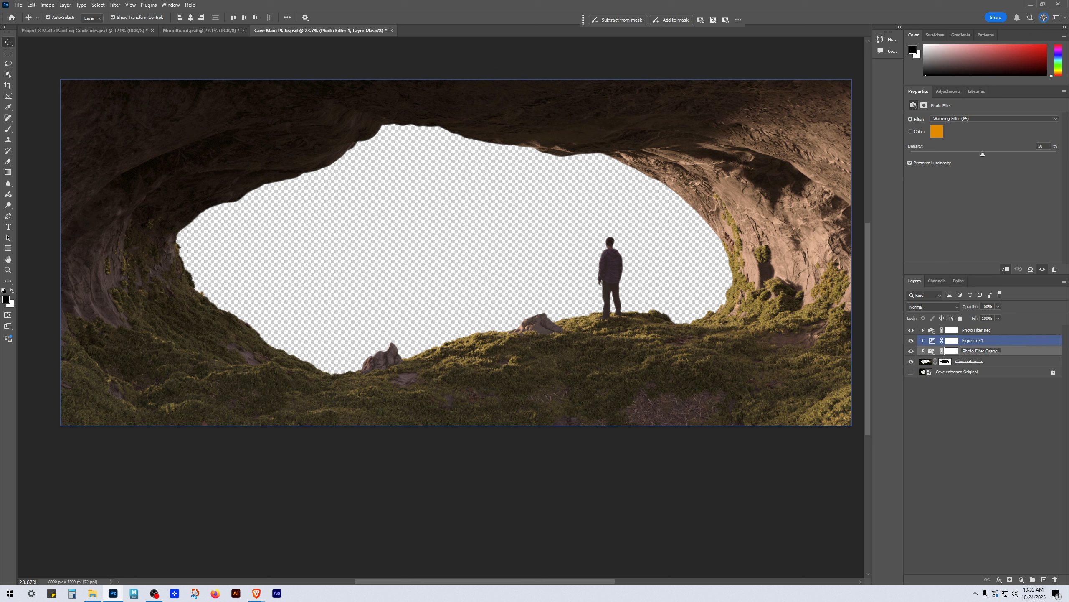
pyautogui.write('e')
pyautogui.press('Return')
pyautogui.click(1006, 475)
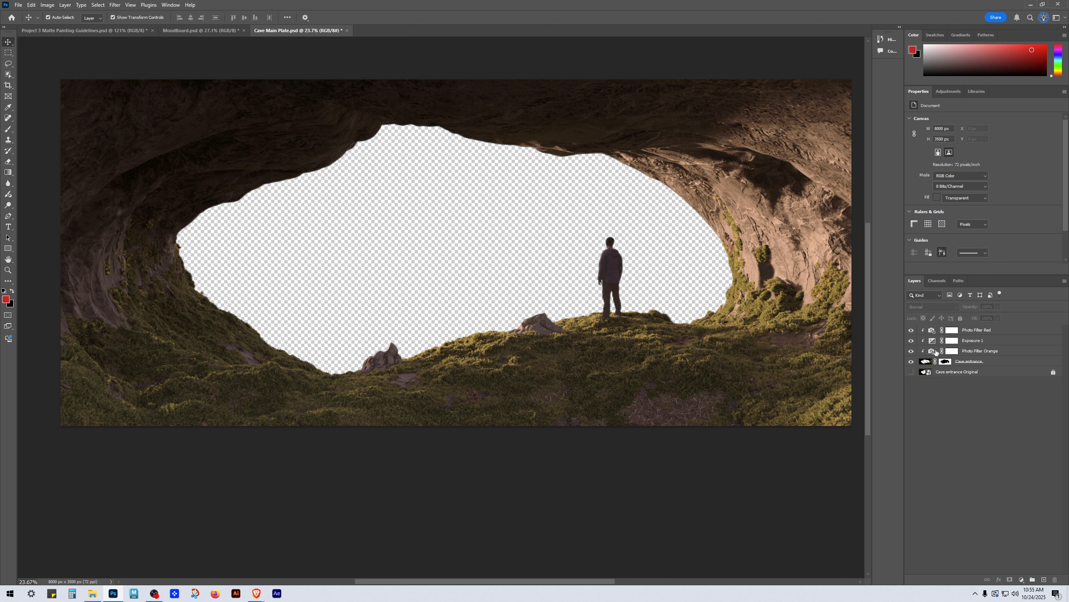
# Step: Compare the cave with and without Photo Filter Red, and examine the figure and the cave wall's cutout edge up close
pyautogui.click(911, 330)
pyautogui.click(911, 331)
pyautogui.scroll(1, 988, 450)
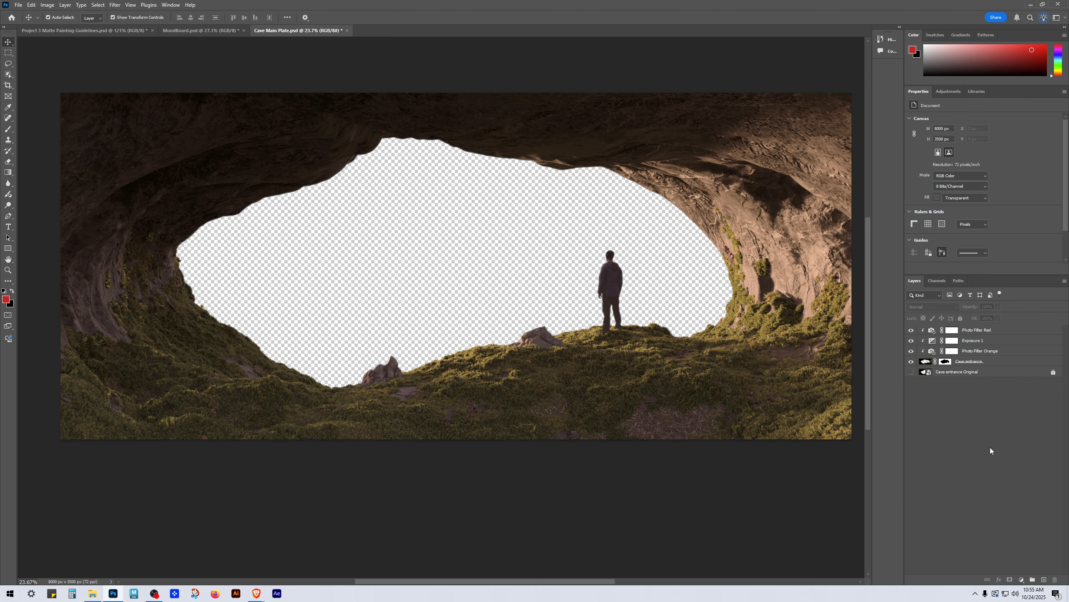
pyautogui.click(820, 383)
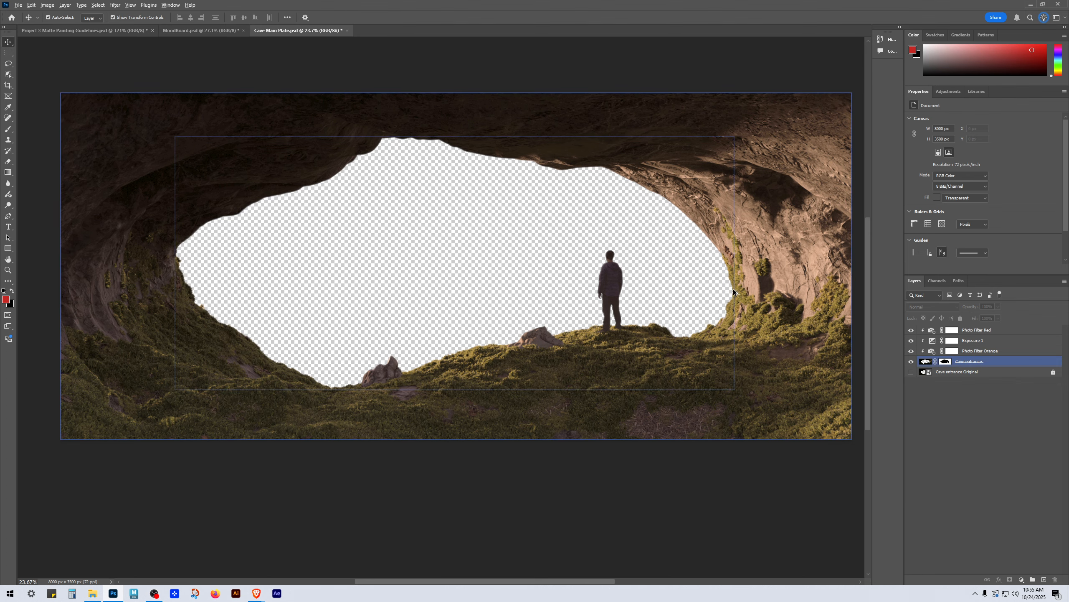
pyautogui.scroll(8, 729, 245)
pyautogui.moveTo(582, 337); pyautogui.dragTo(730, 143)
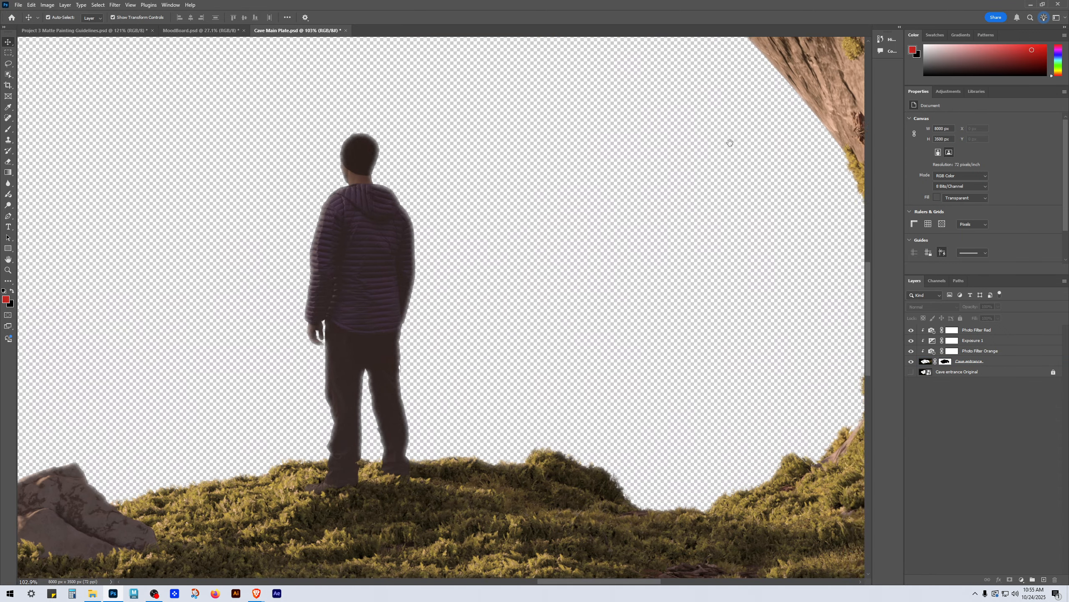
pyautogui.moveTo(688, 257); pyautogui.dragTo(626, 390)
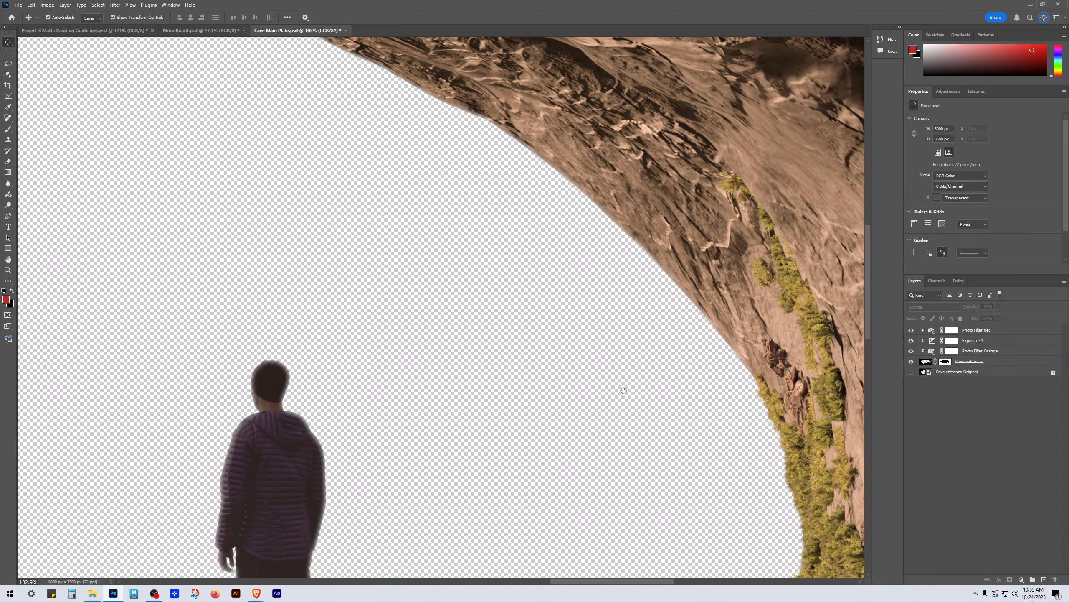
# Step: Make the Cave entrance layer's mask the editing target and focus on the rock edge beside the opening
pyautogui.click(904, 366)
pyautogui.click(912, 362)
pyautogui.click(912, 363)
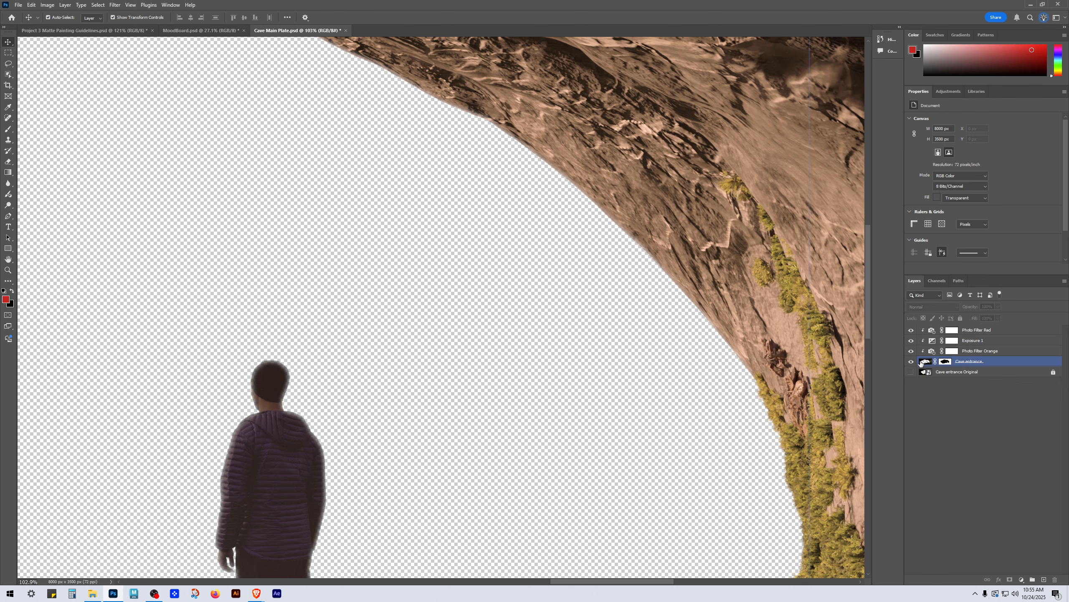
pyautogui.click(923, 362)
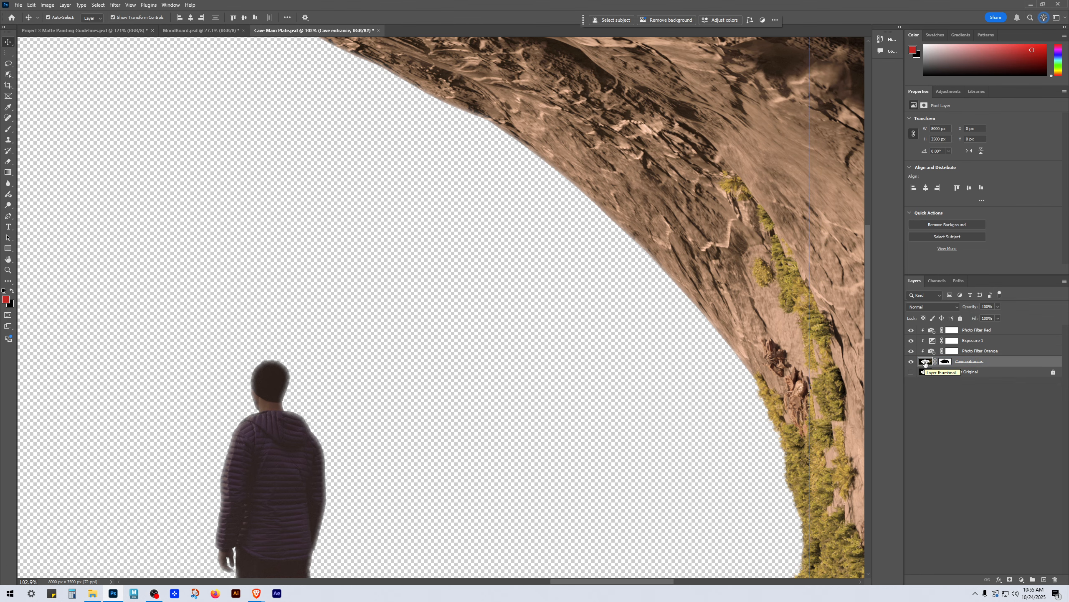
pyautogui.hotkey('ctrl', '\\')
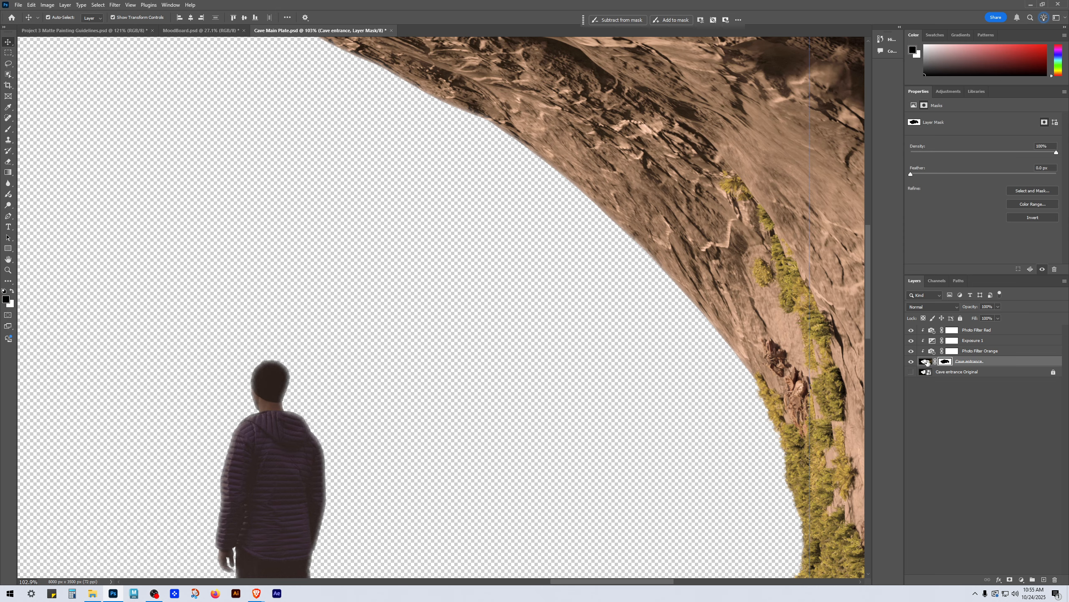
pyautogui.moveTo(603, 283); pyautogui.dragTo(695, 271)
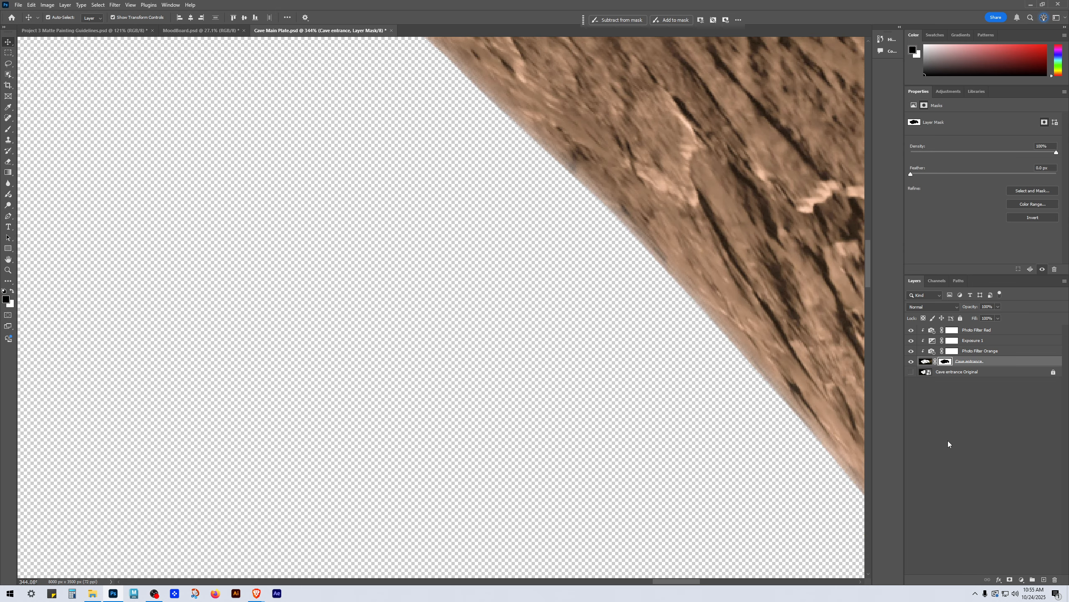
# Step: Paint black with a small brush on the Cave entrance mask to trim and soften the rock edge above the vegetation
pyautogui.press('b')
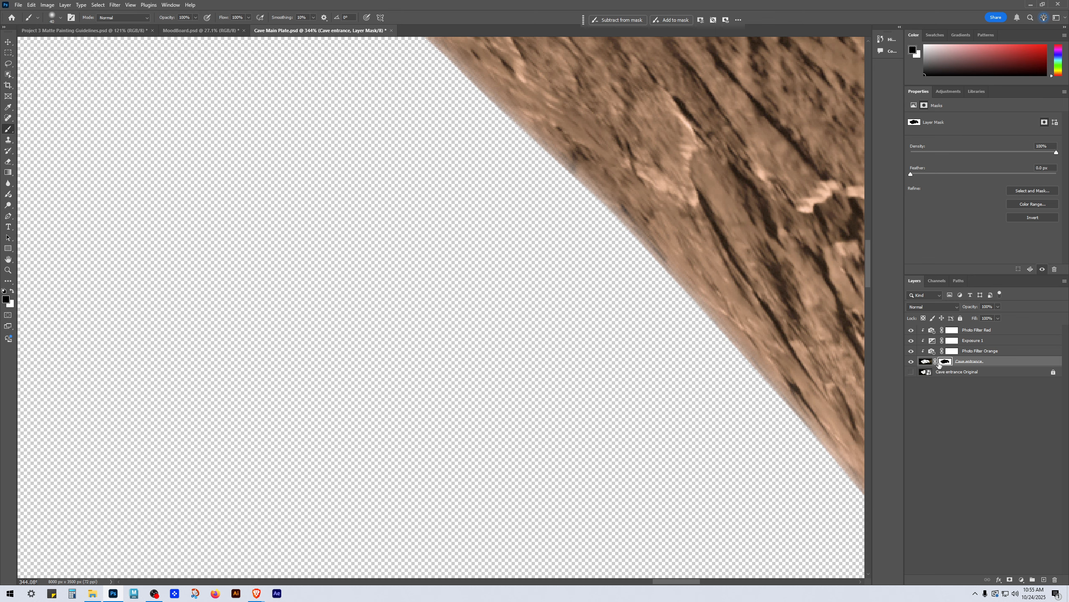
pyautogui.moveTo(635, 363); pyautogui.dragTo(370, 210)
pyautogui.scroll(5, 408, 228)
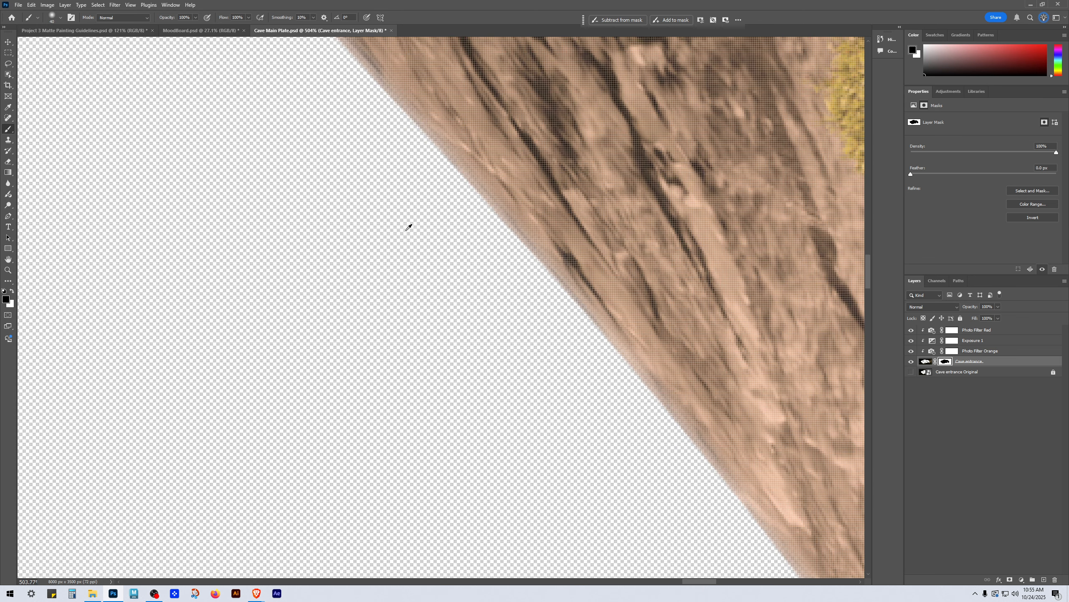
pyautogui.press('[')
pyautogui.press('[')
pyautogui.press('[')
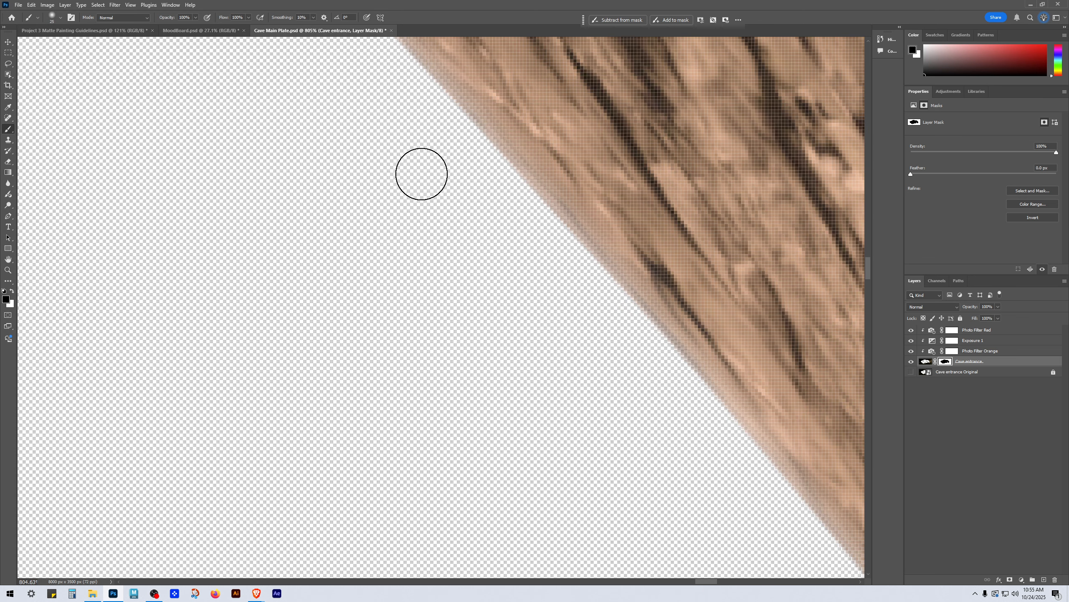
pyautogui.scroll(-6, 654, 358)
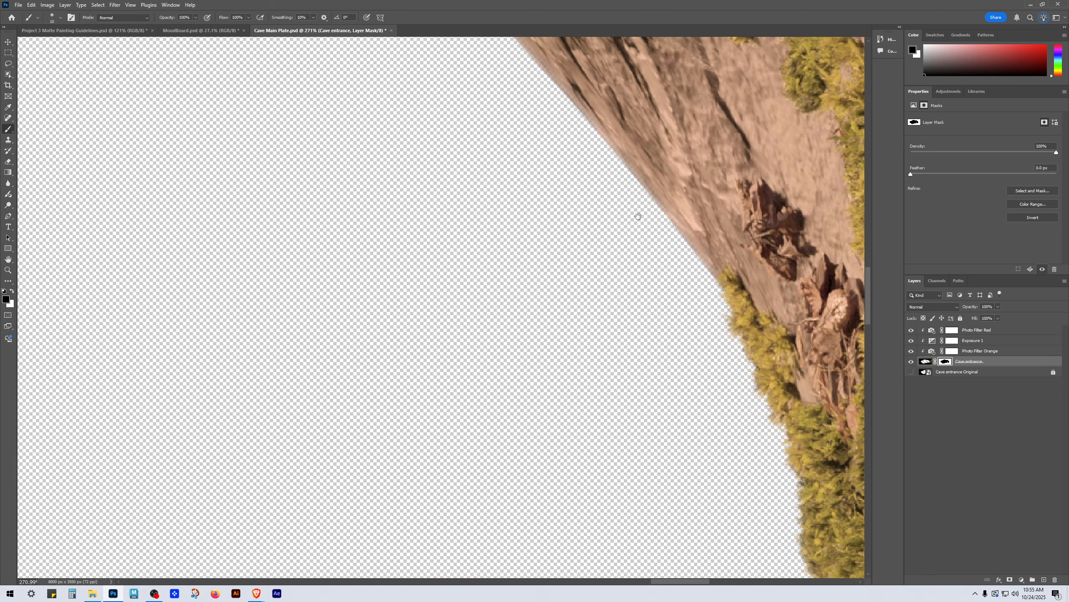
pyautogui.scroll(4, 665, 218)
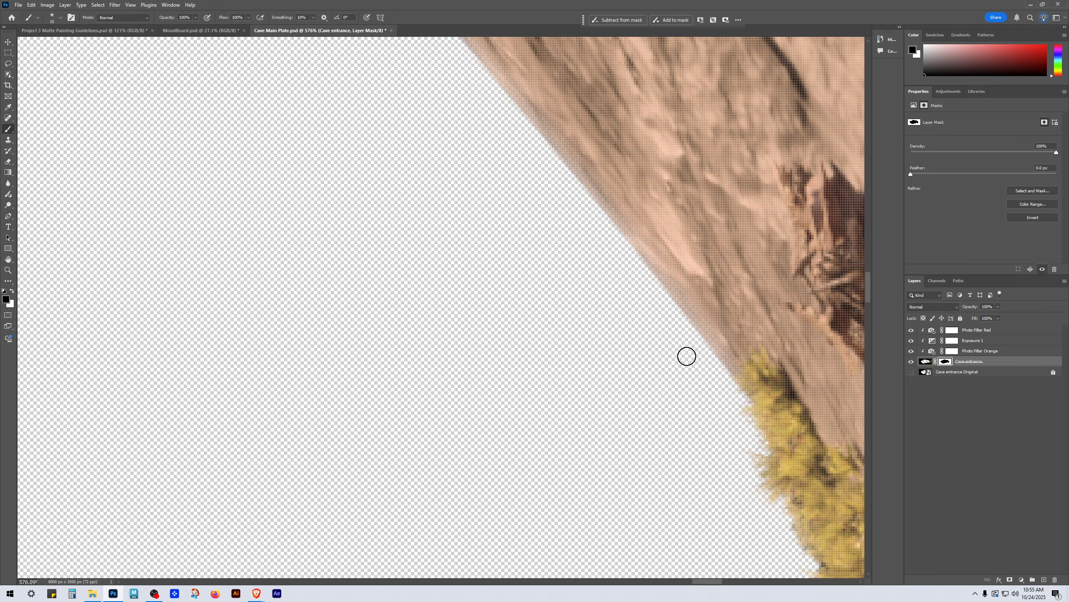
pyautogui.press(']')
pyautogui.press(']')
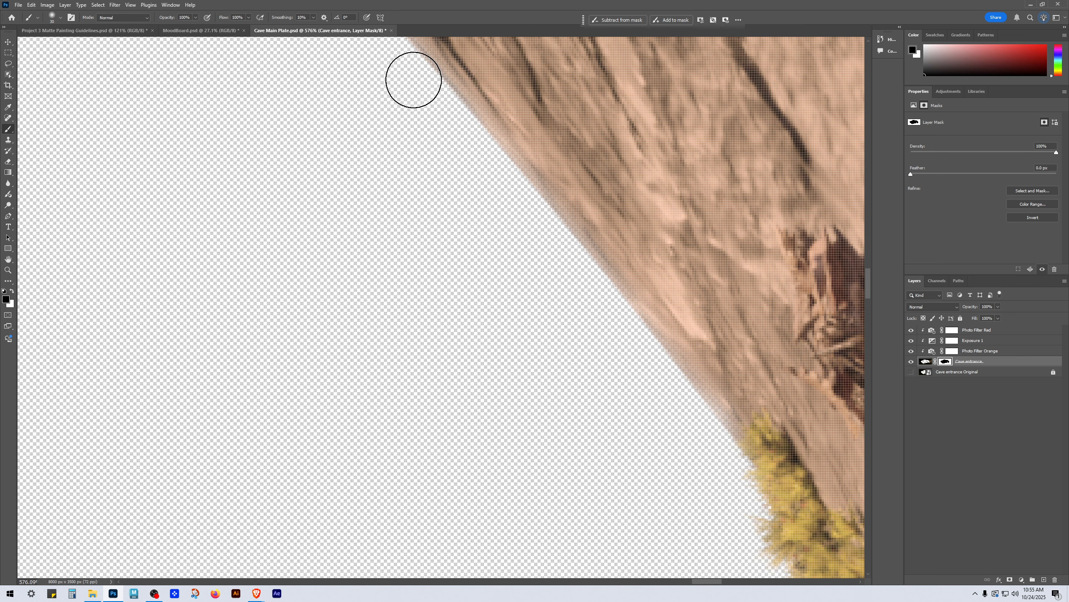
pyautogui.scroll(-1, 414, 79)
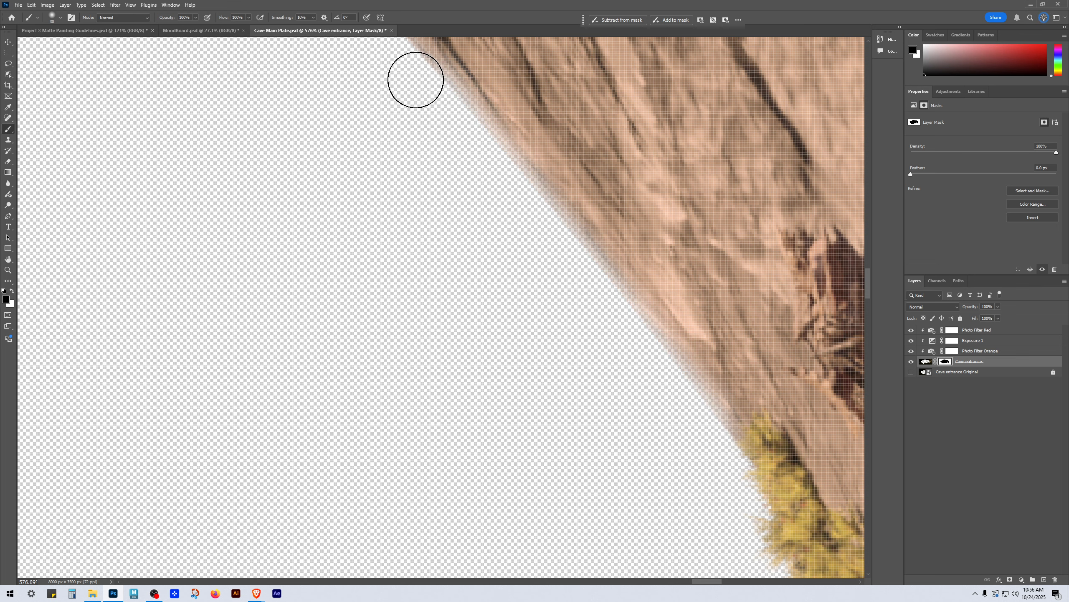
pyautogui.scroll(-2, 470, 399)
pyautogui.scroll(-3, 721, 514)
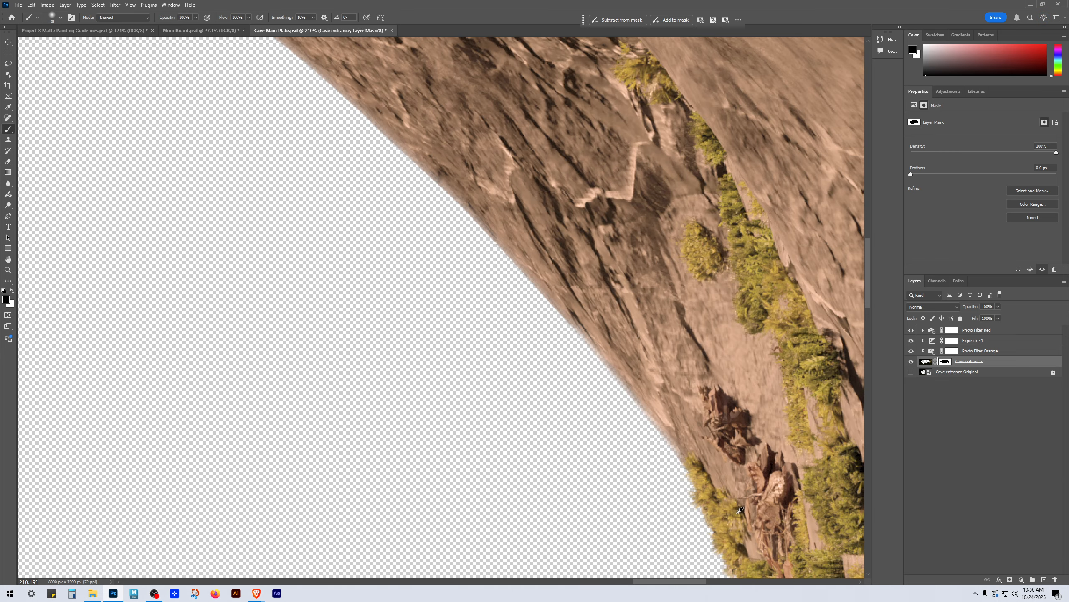
pyautogui.scroll(4, 716, 508)
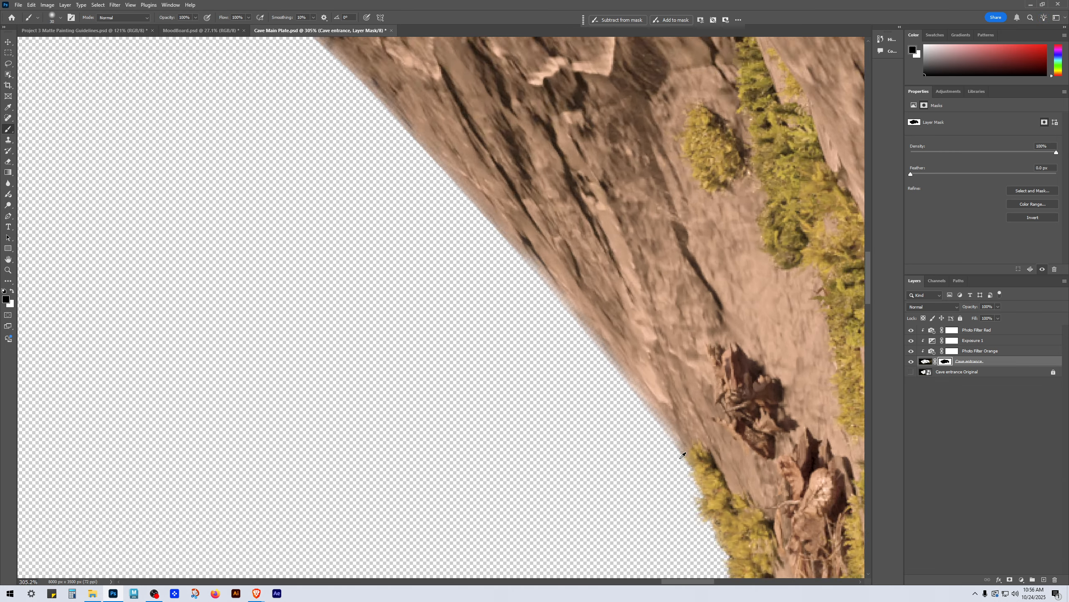
# Step: Deselect the Cave entrance layer, switch to the Move tool, and examine the whole cave cutout, including the mossy edge of the opening
pyautogui.click(991, 507)
pyautogui.press('v')
pyautogui.scroll(-9, 570, 398)
pyautogui.scroll(-8, 509, 402)
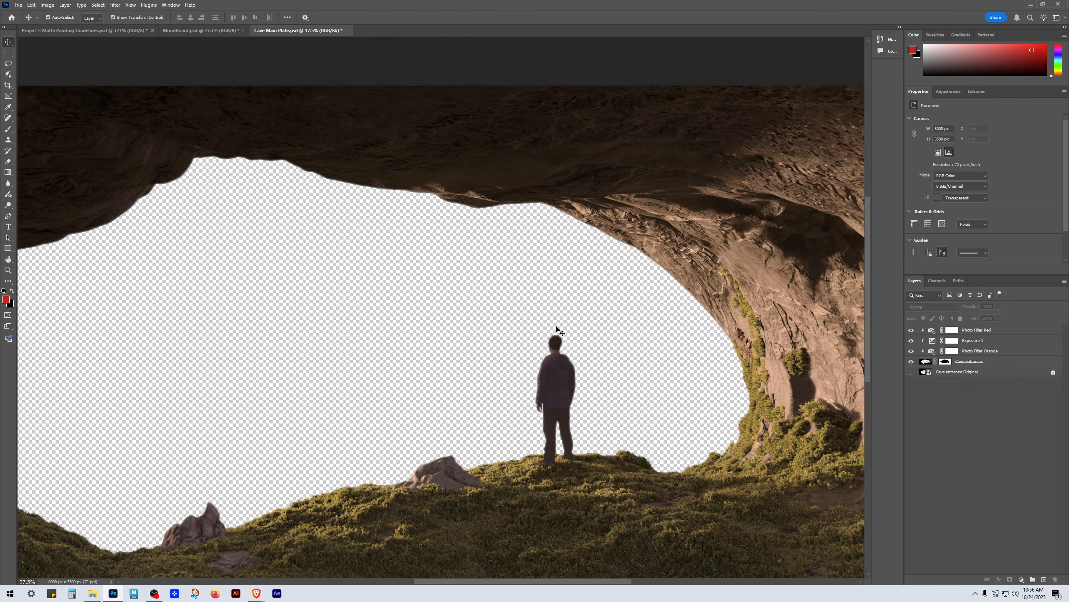
pyautogui.moveTo(522, 274); pyautogui.dragTo(640, 268)
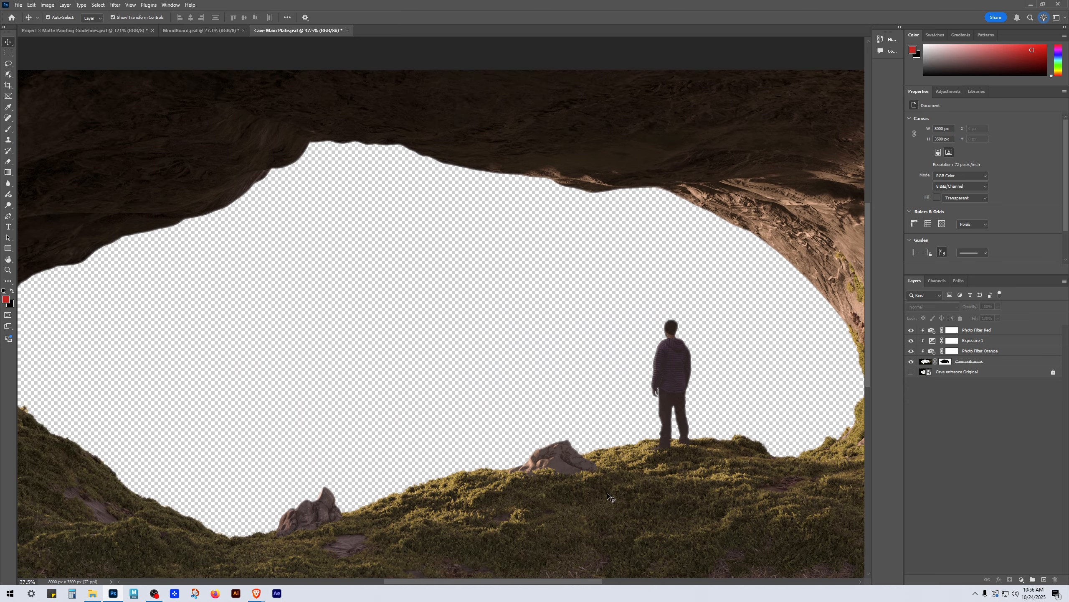
pyautogui.moveTo(253, 222); pyautogui.dragTo(407, 151)
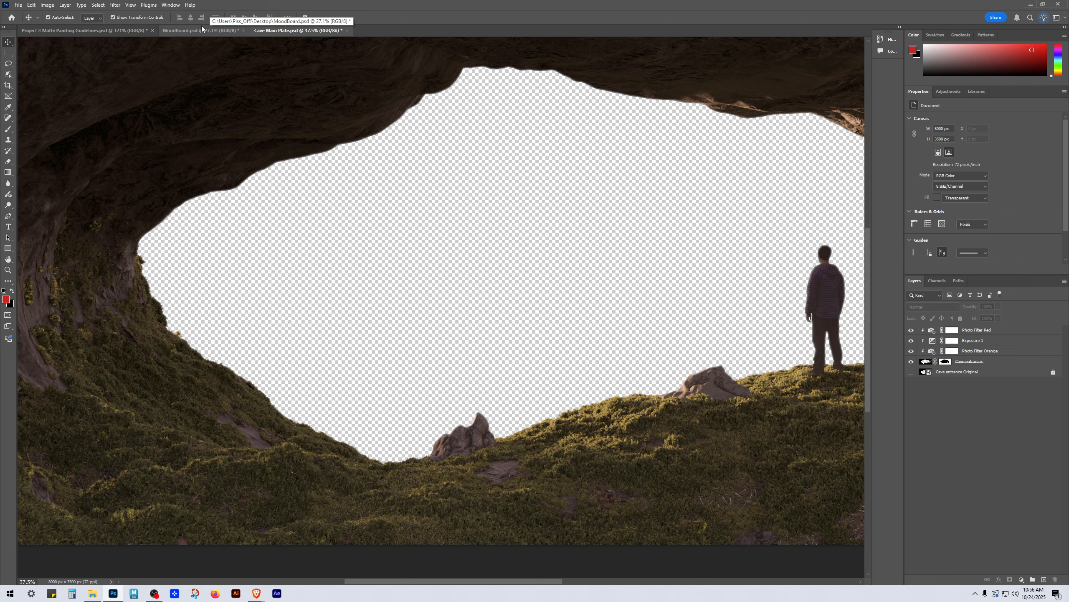
pyautogui.scroll(10, 141, 337)
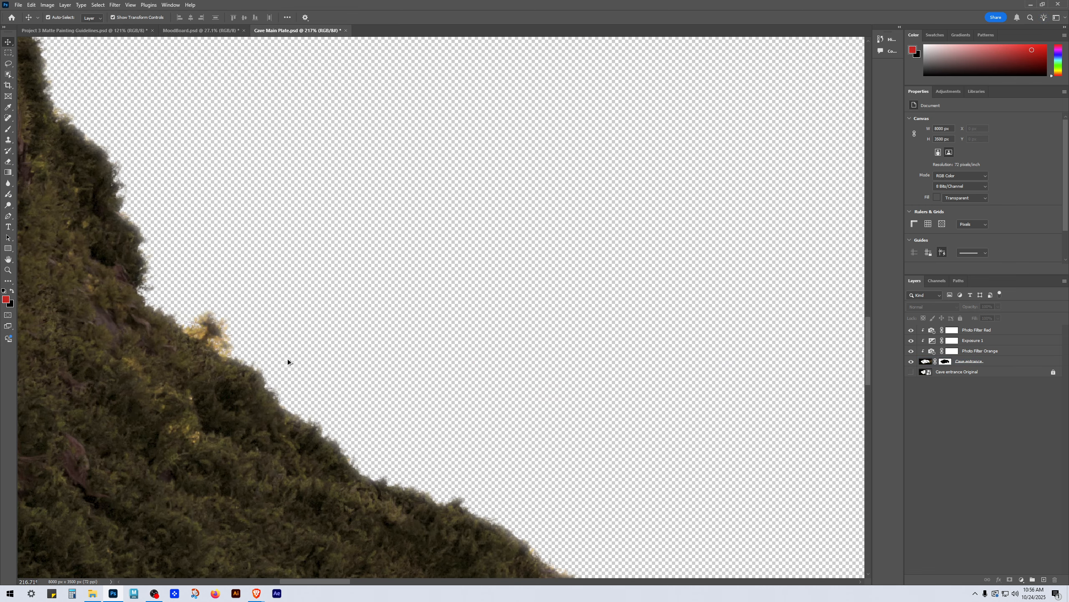
pyautogui.scroll(-10, 285, 356)
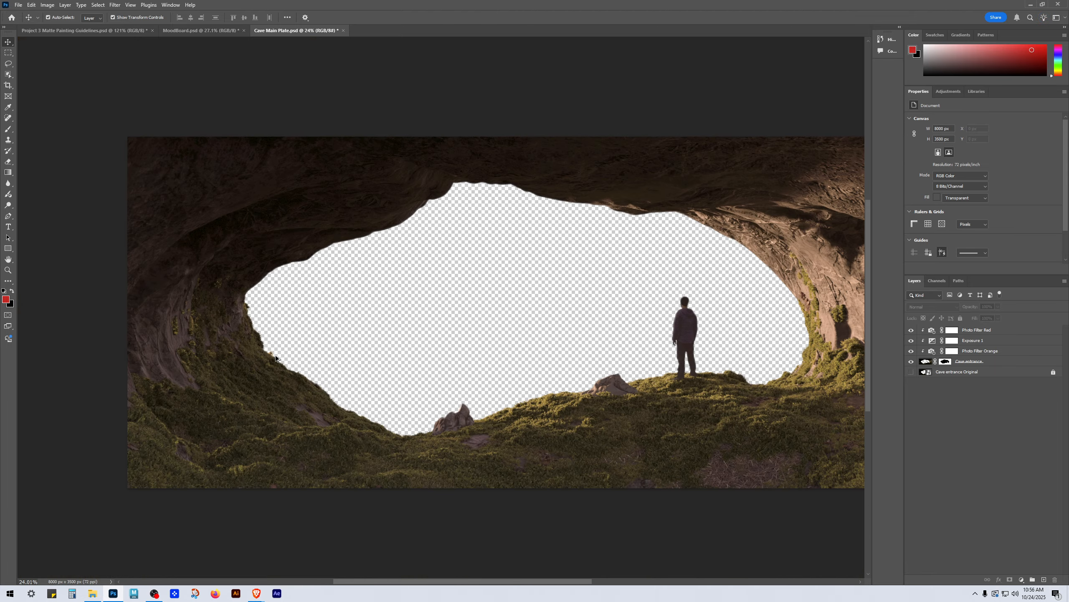
pyautogui.scroll(2, 451, 363)
pyautogui.scroll(-4, 389, 329)
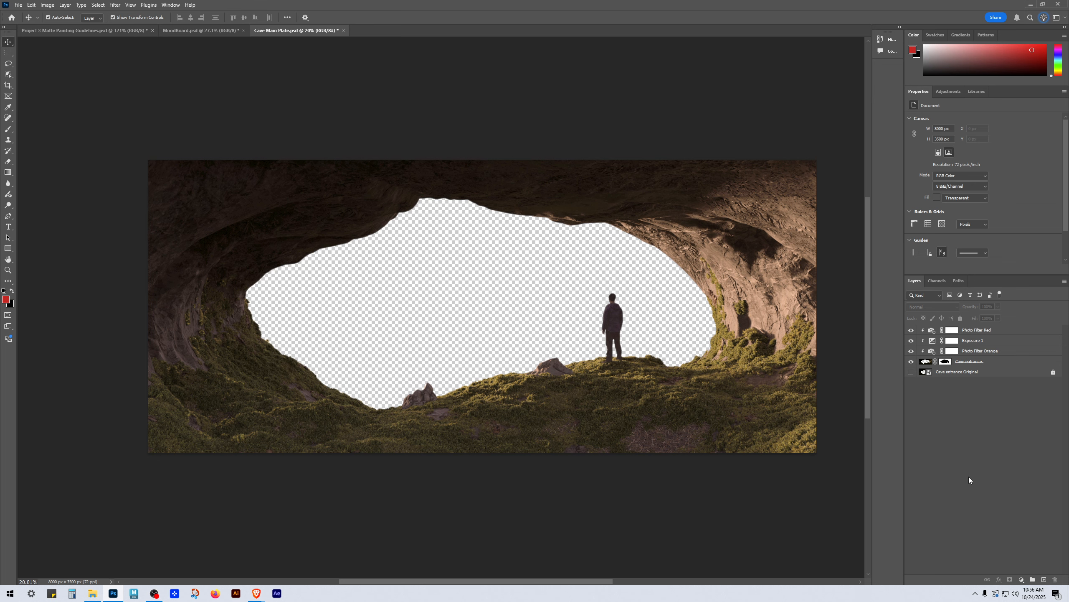
# Step: Switch to the MoodBoard document and look over its skylines, skies, tents, meteors and other source images
pyautogui.click(194, 34)
pyautogui.scroll(1, 494, 409)
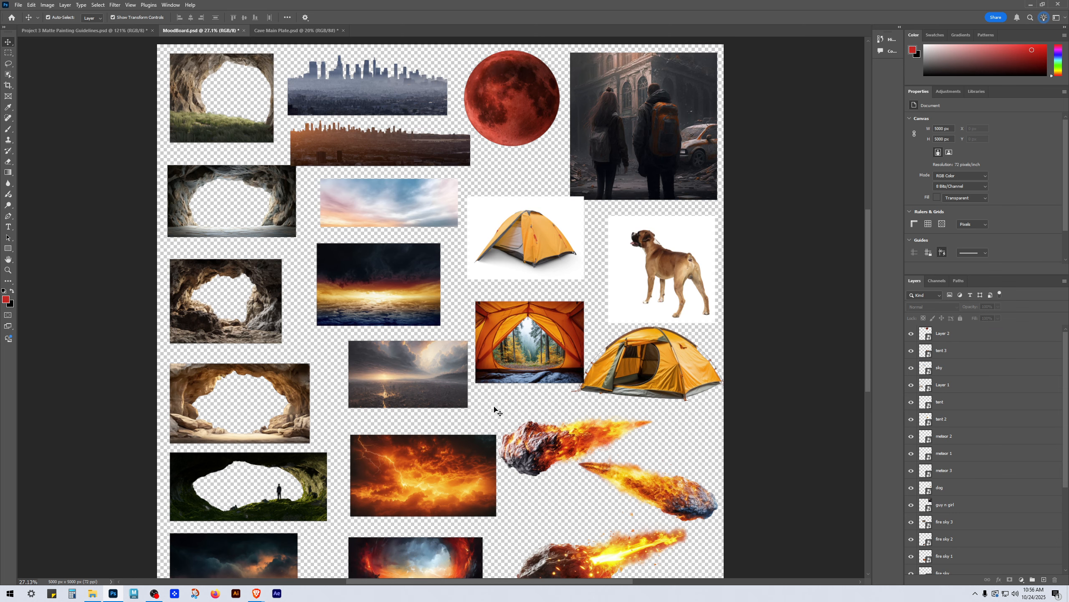
pyautogui.scroll(-1, 569, 459)
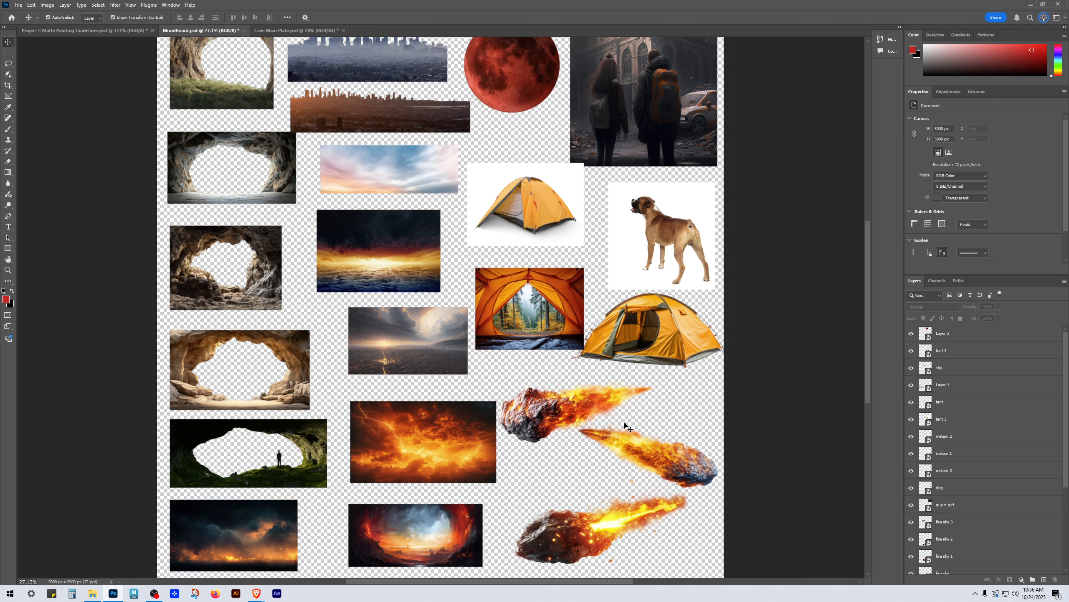
pyautogui.scroll(1, 648, 236)
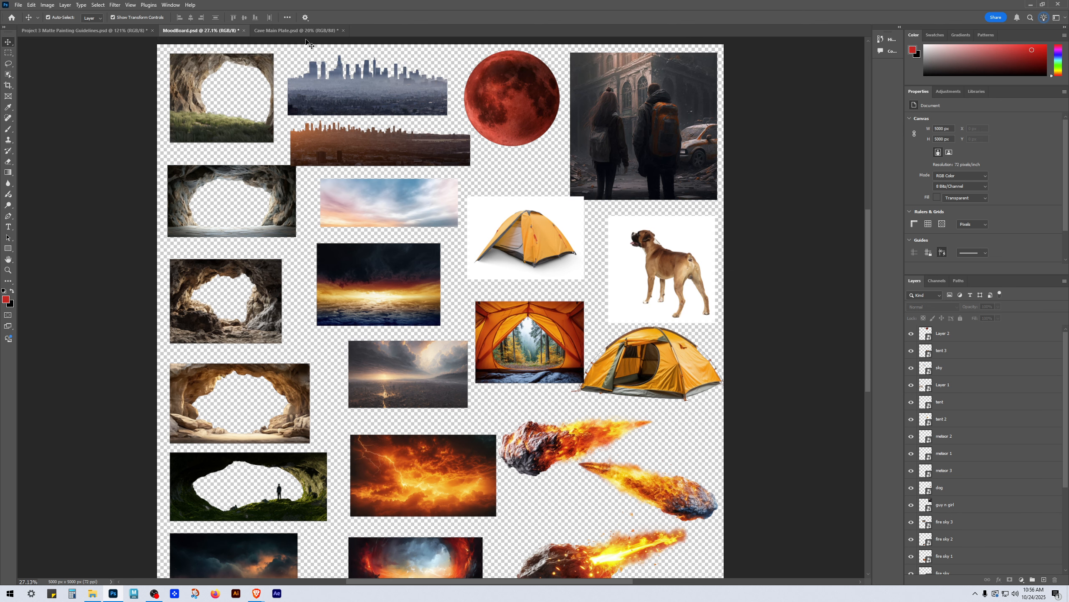